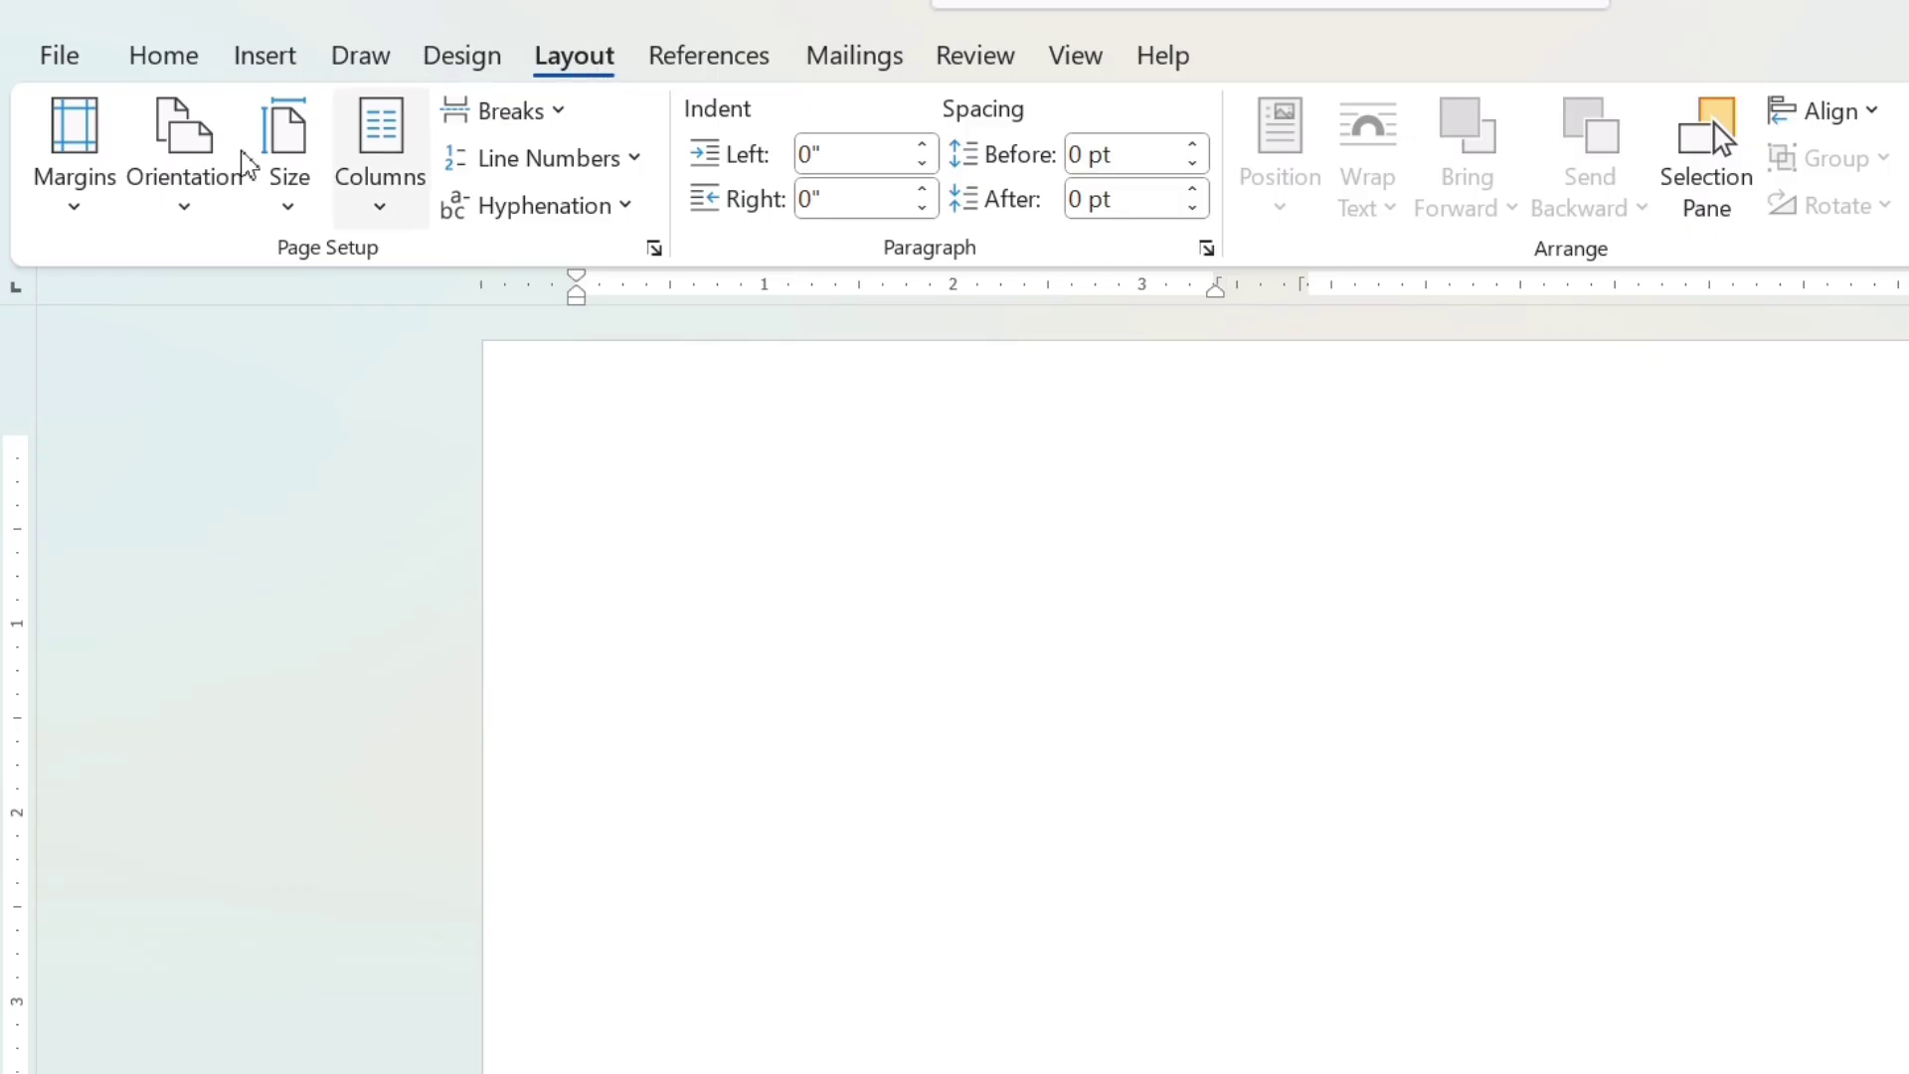
- Apply Narrow page margins, with the top and bottom margins customised to 0.4" for the whole document
click(75, 204)
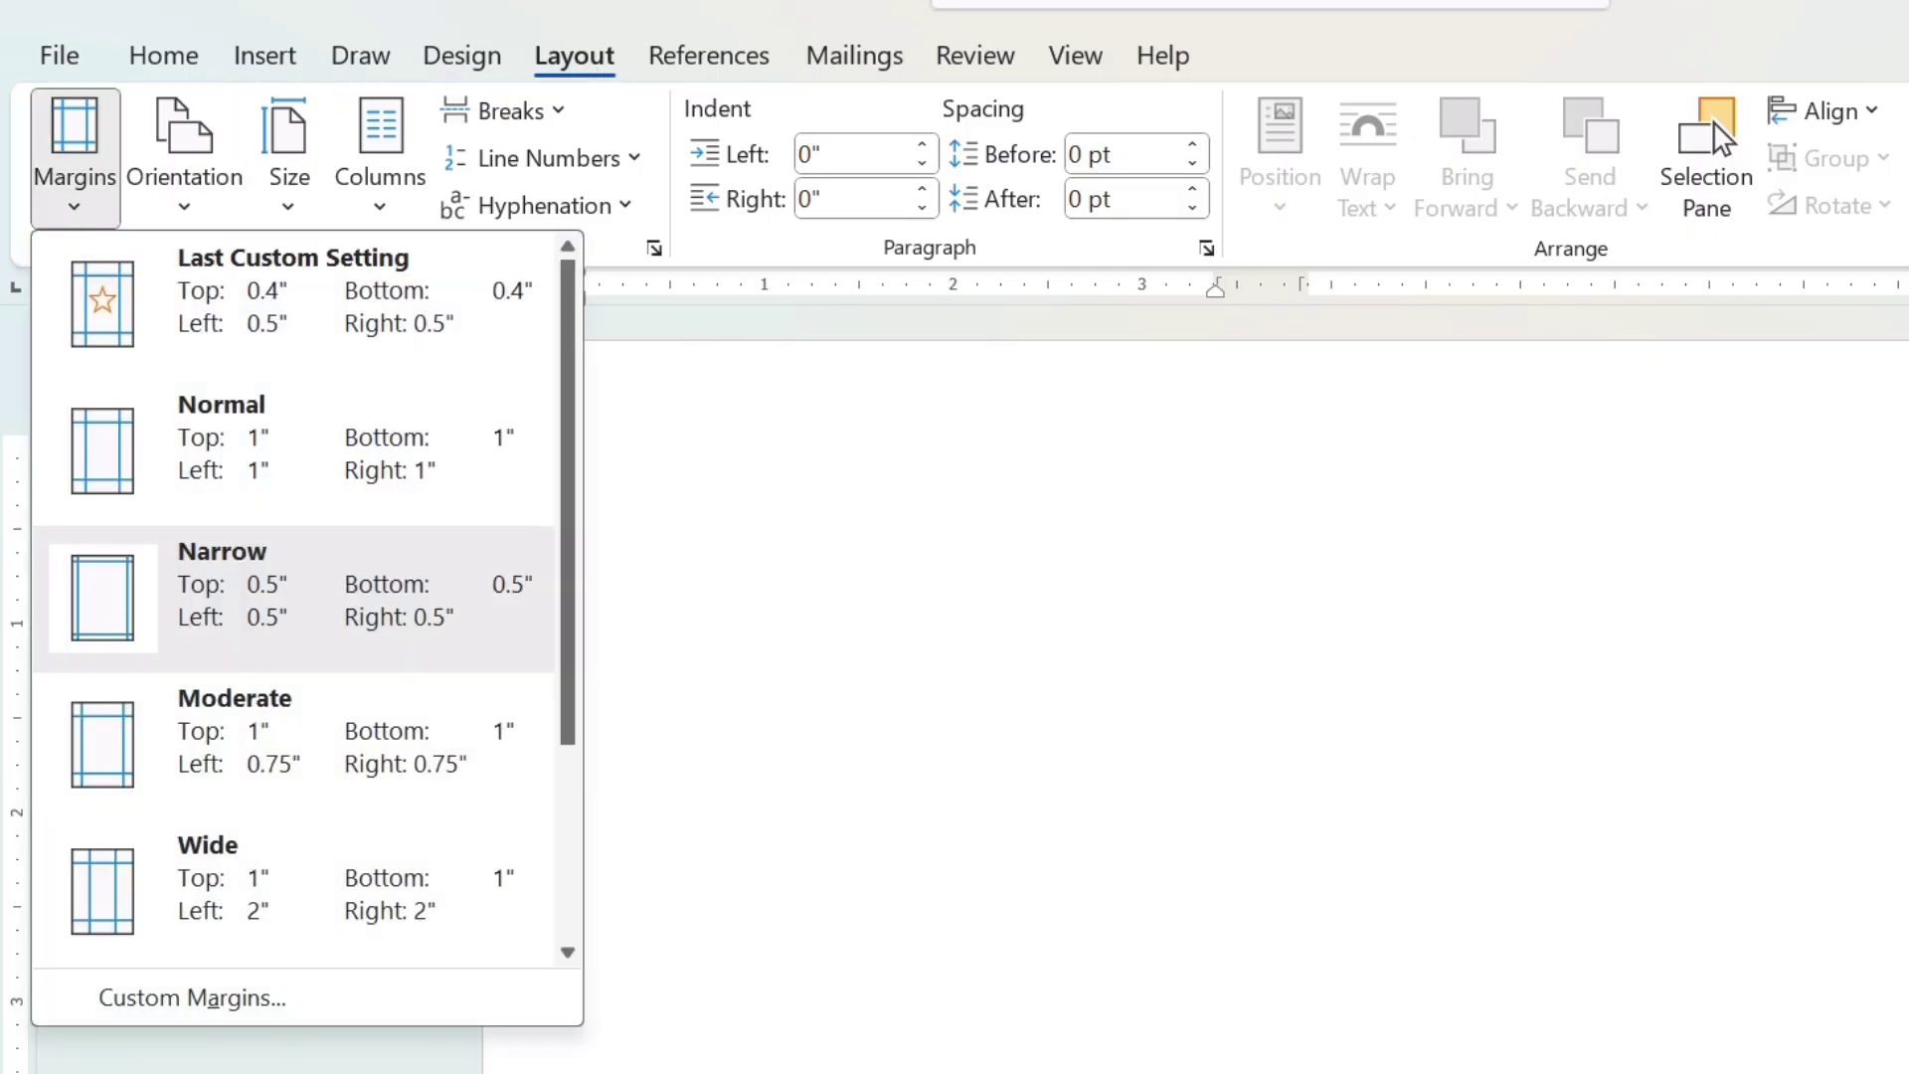
click(318, 597)
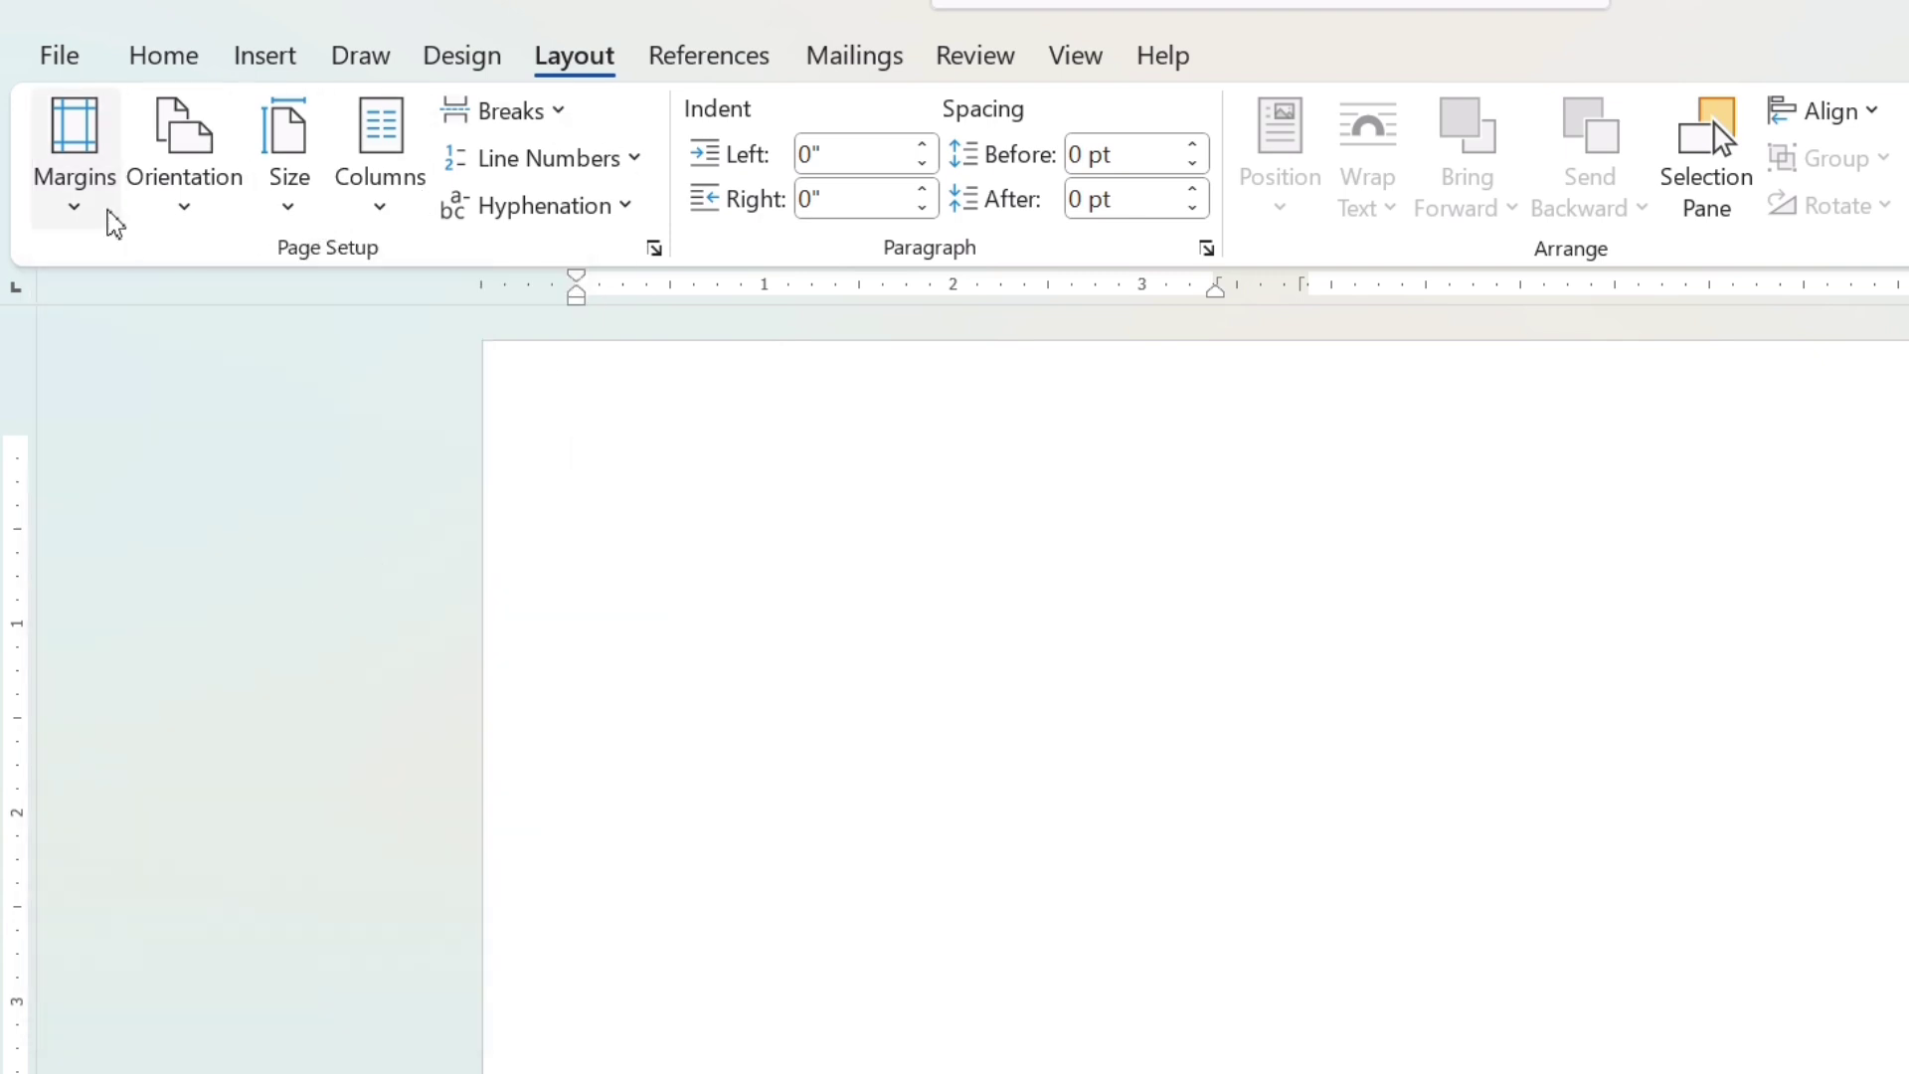
click(76, 204)
click(273, 999)
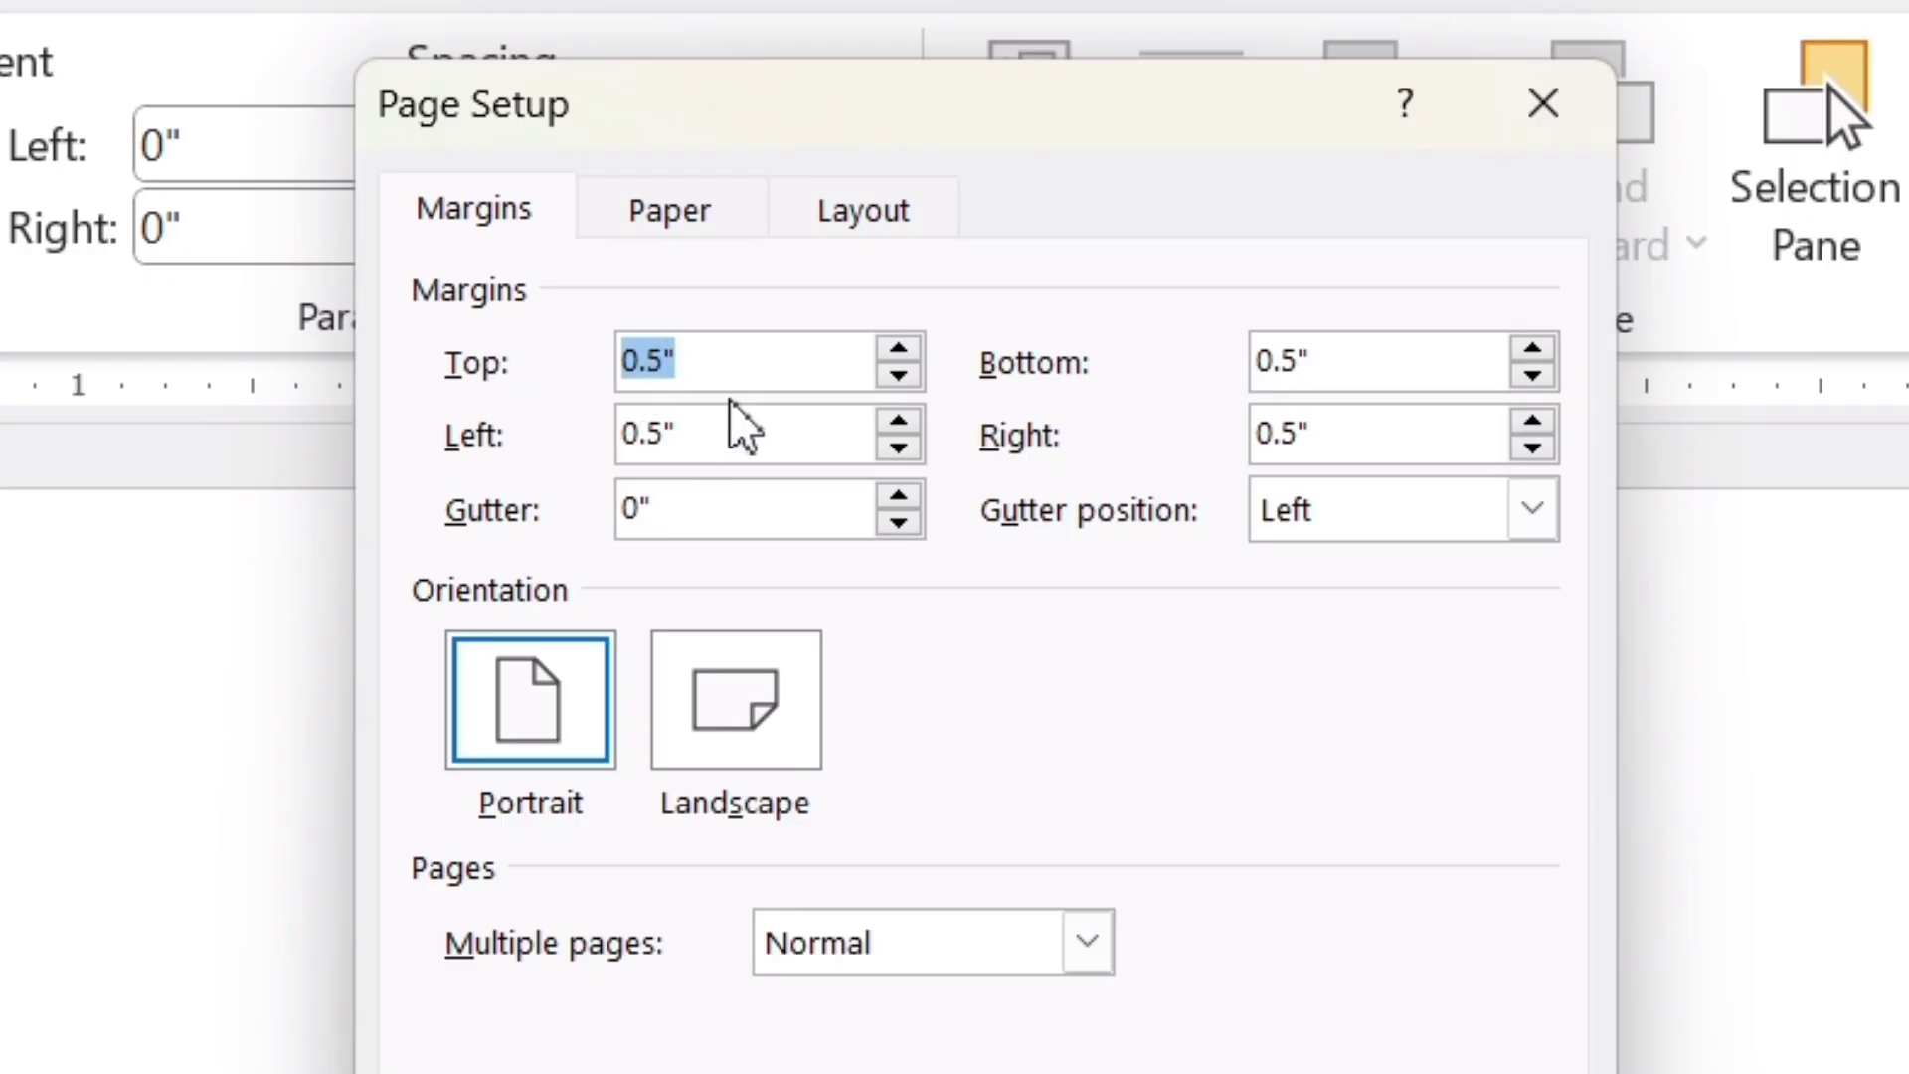
click(899, 376)
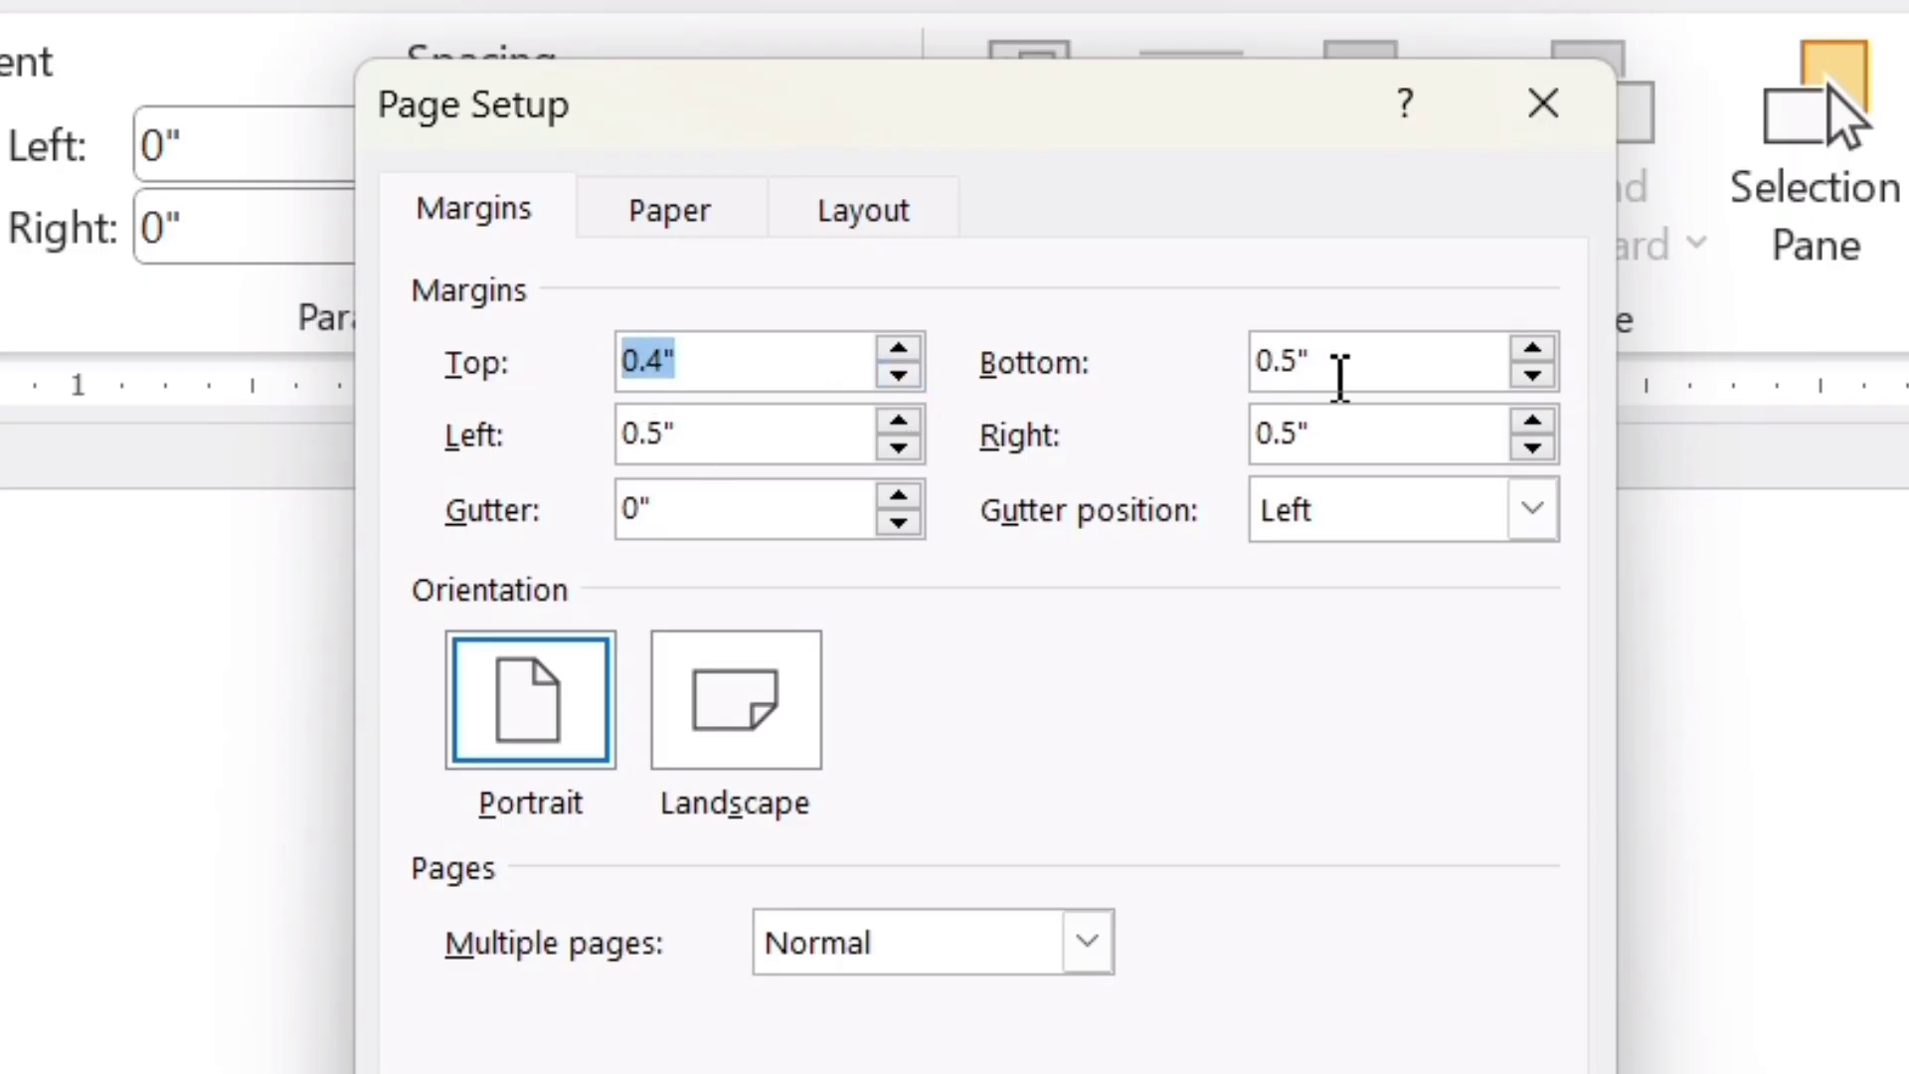
click(1532, 376)
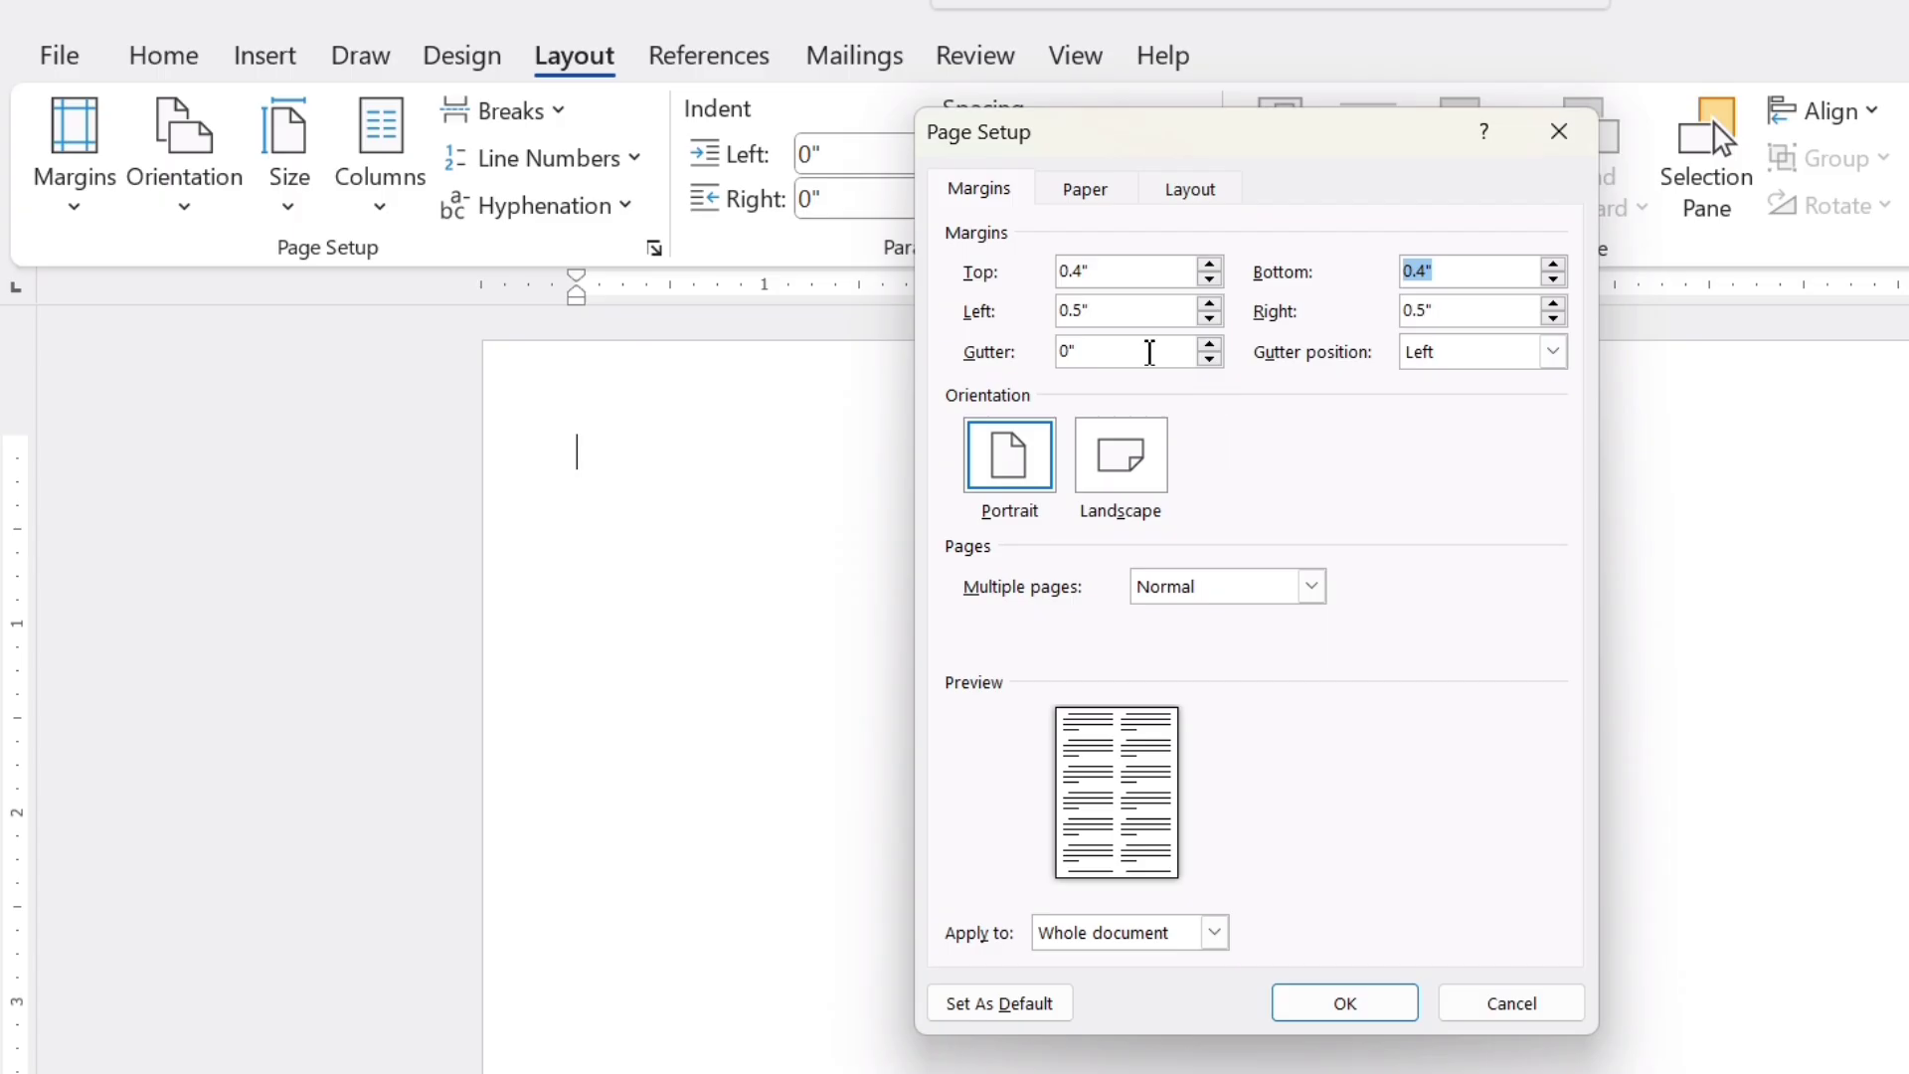
click(1342, 1006)
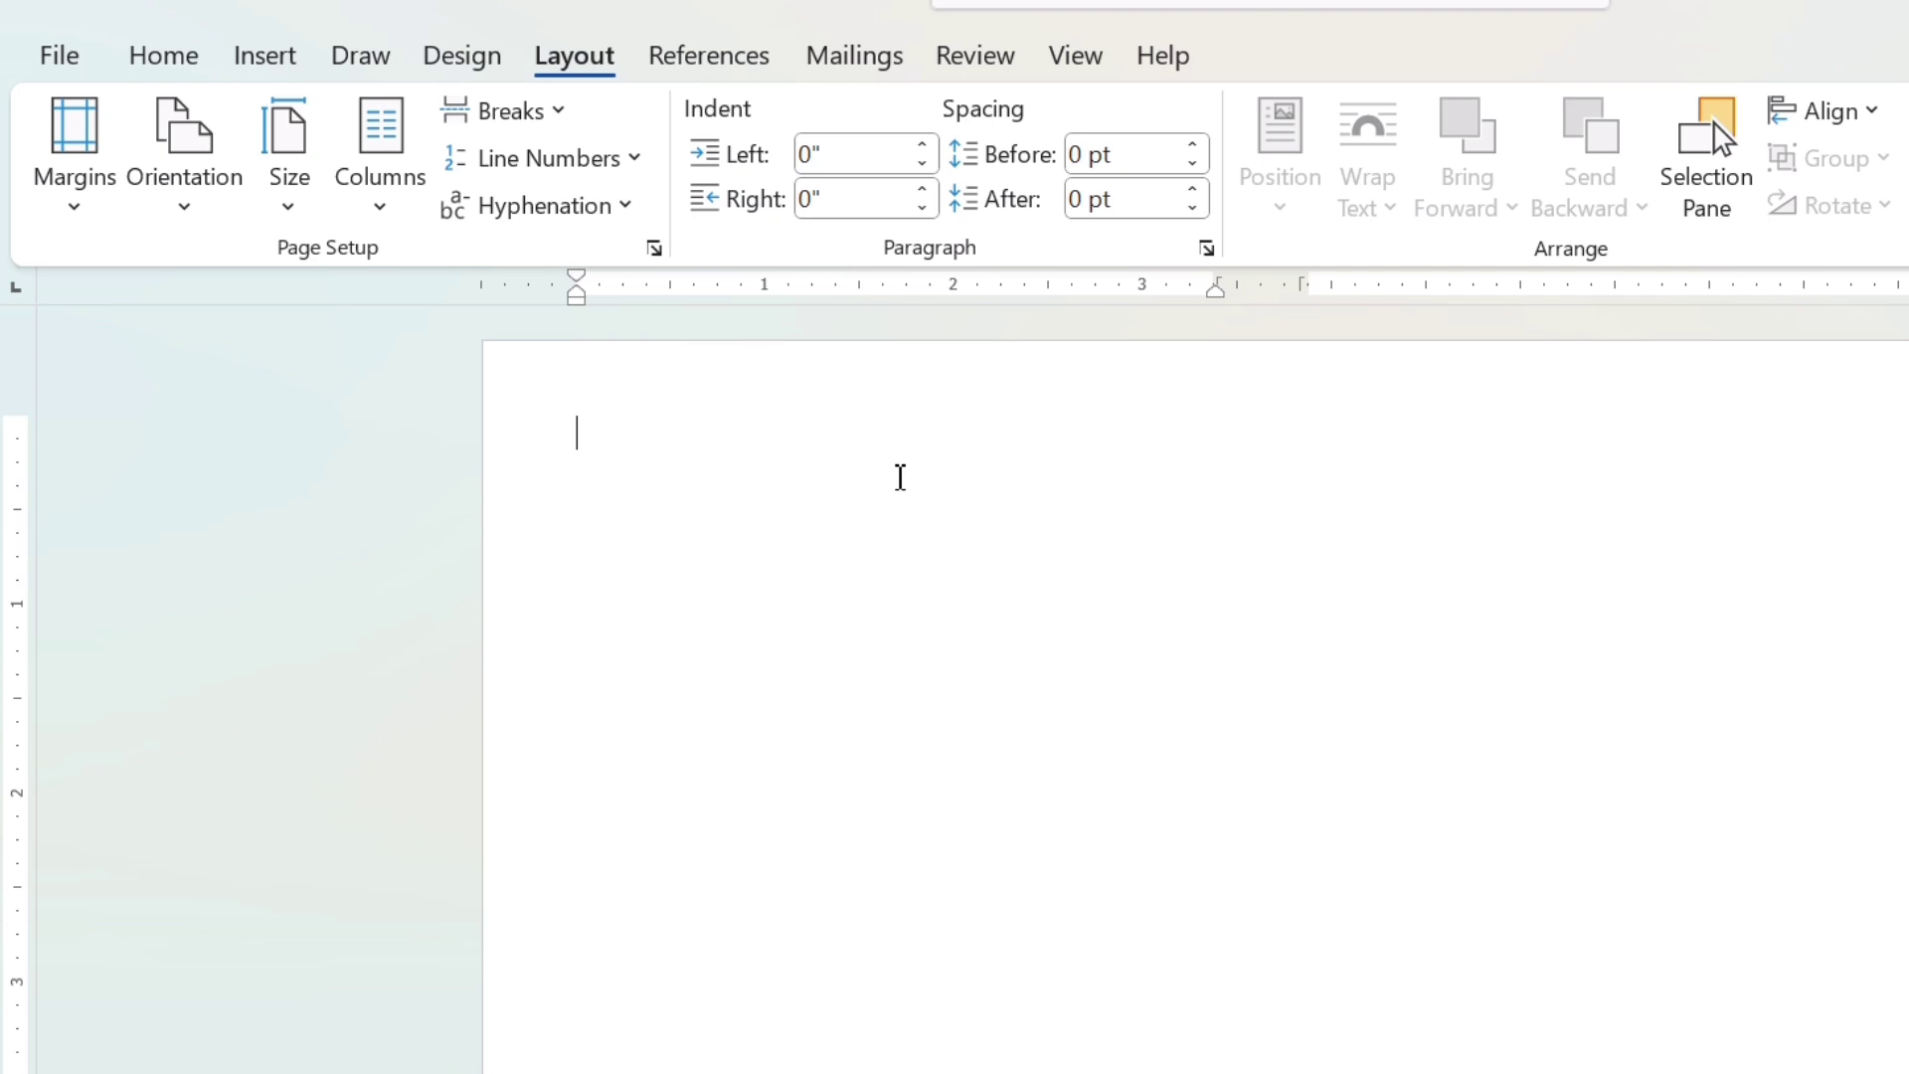
- Set the paper size to A4 and lay out the page in two columns
click(290, 209)
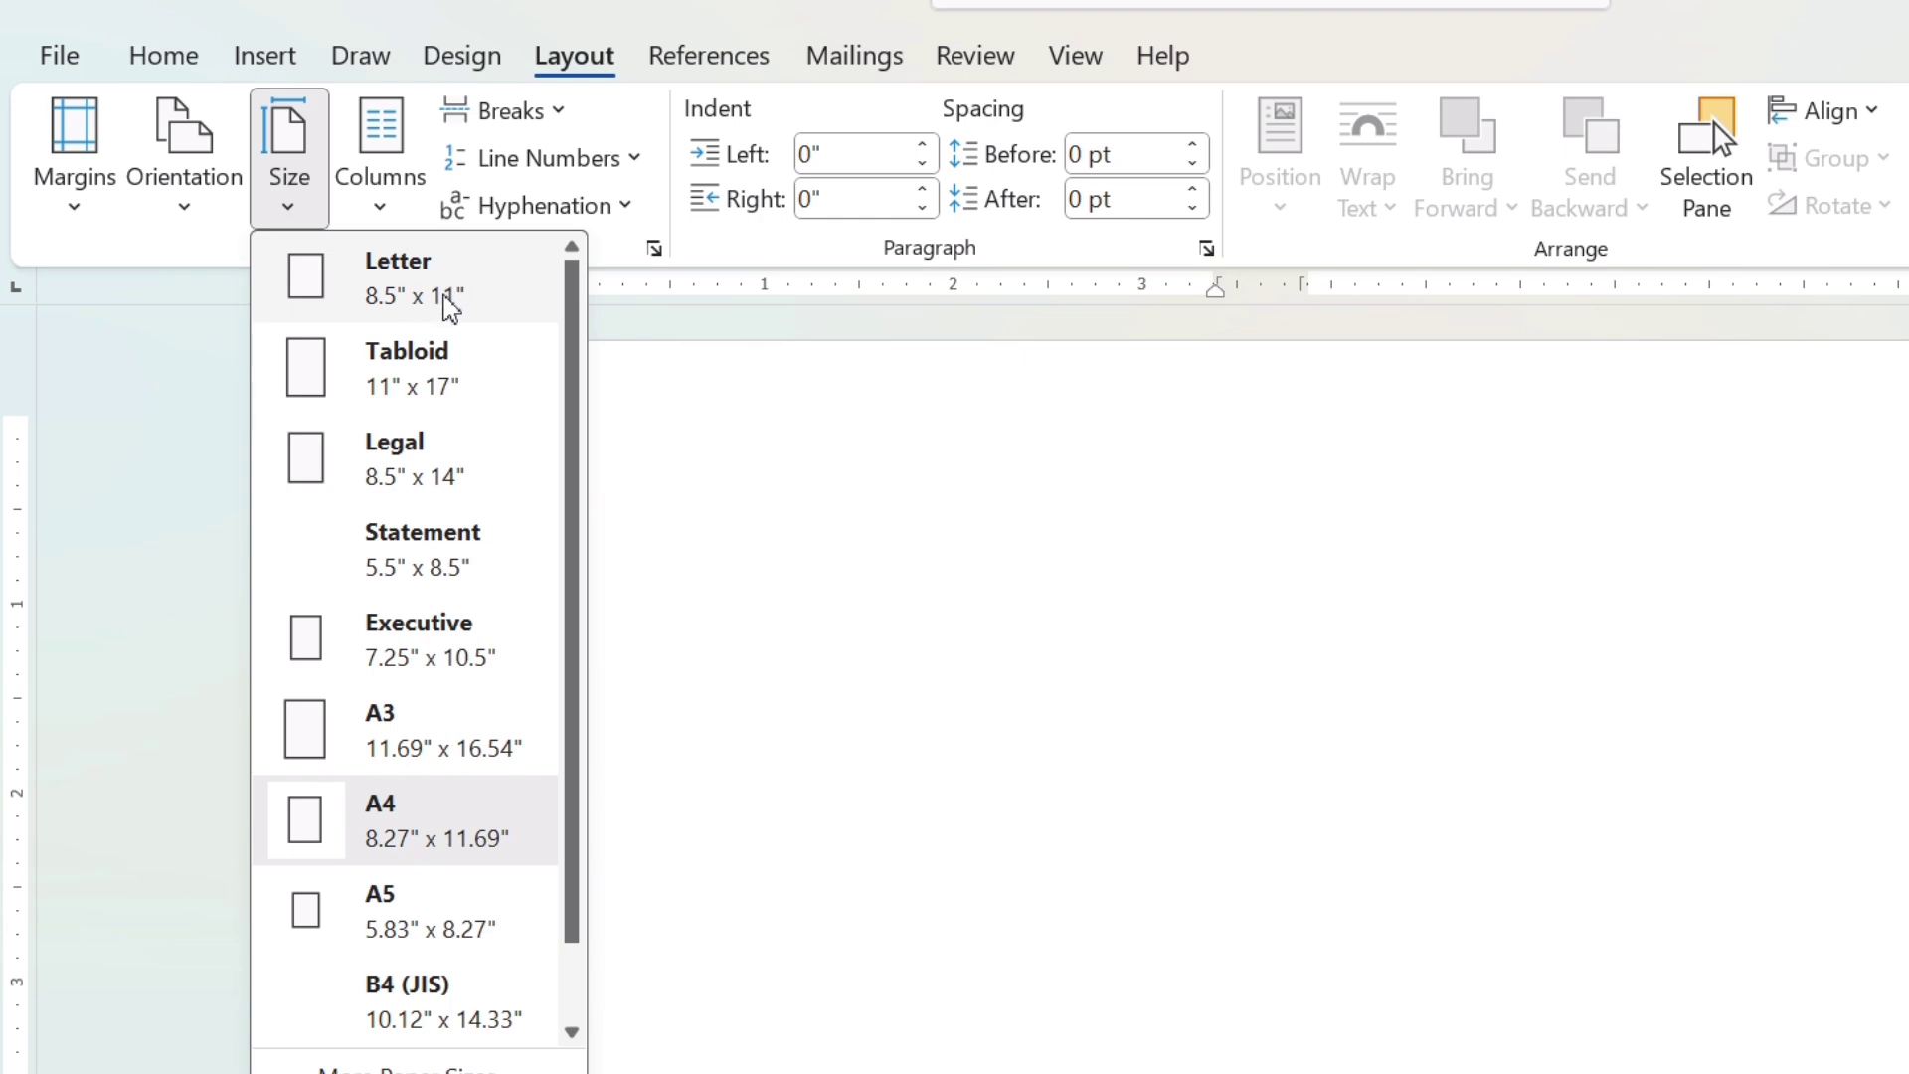
click(497, 867)
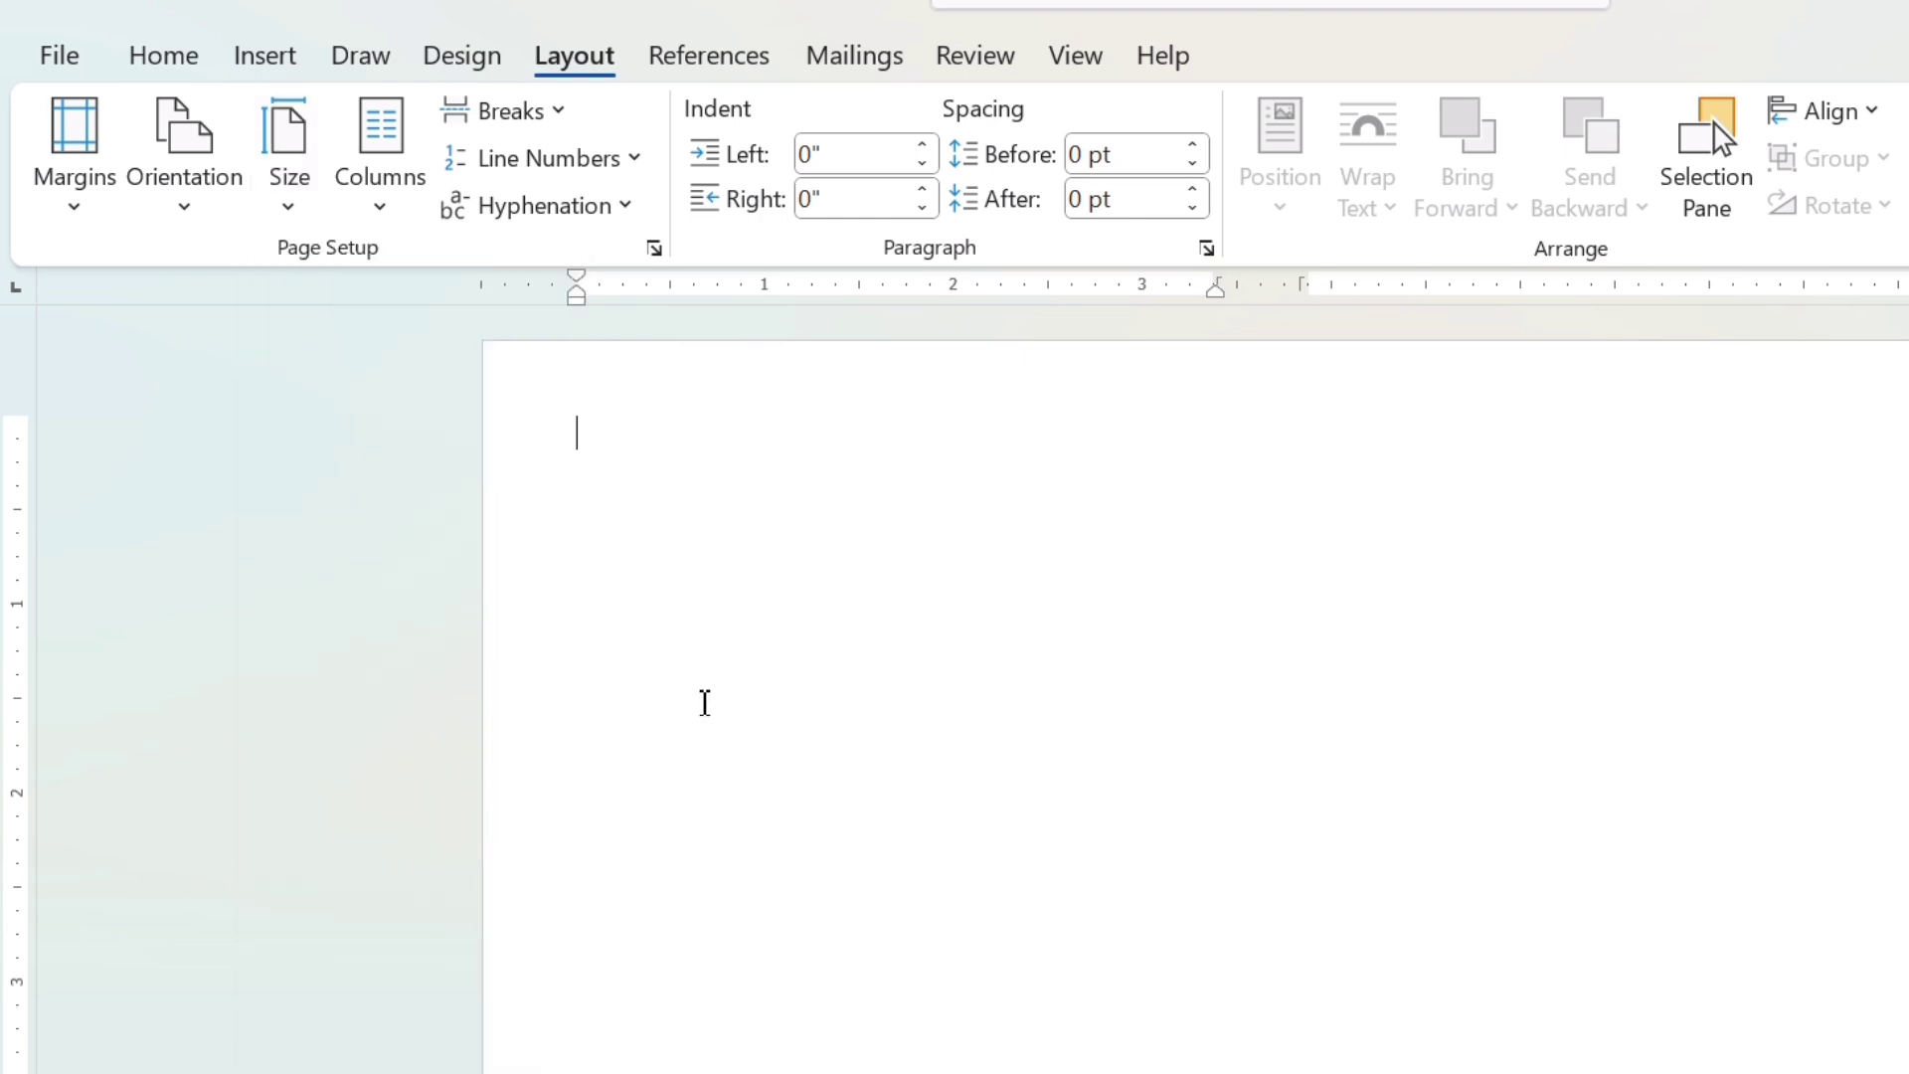
click(377, 218)
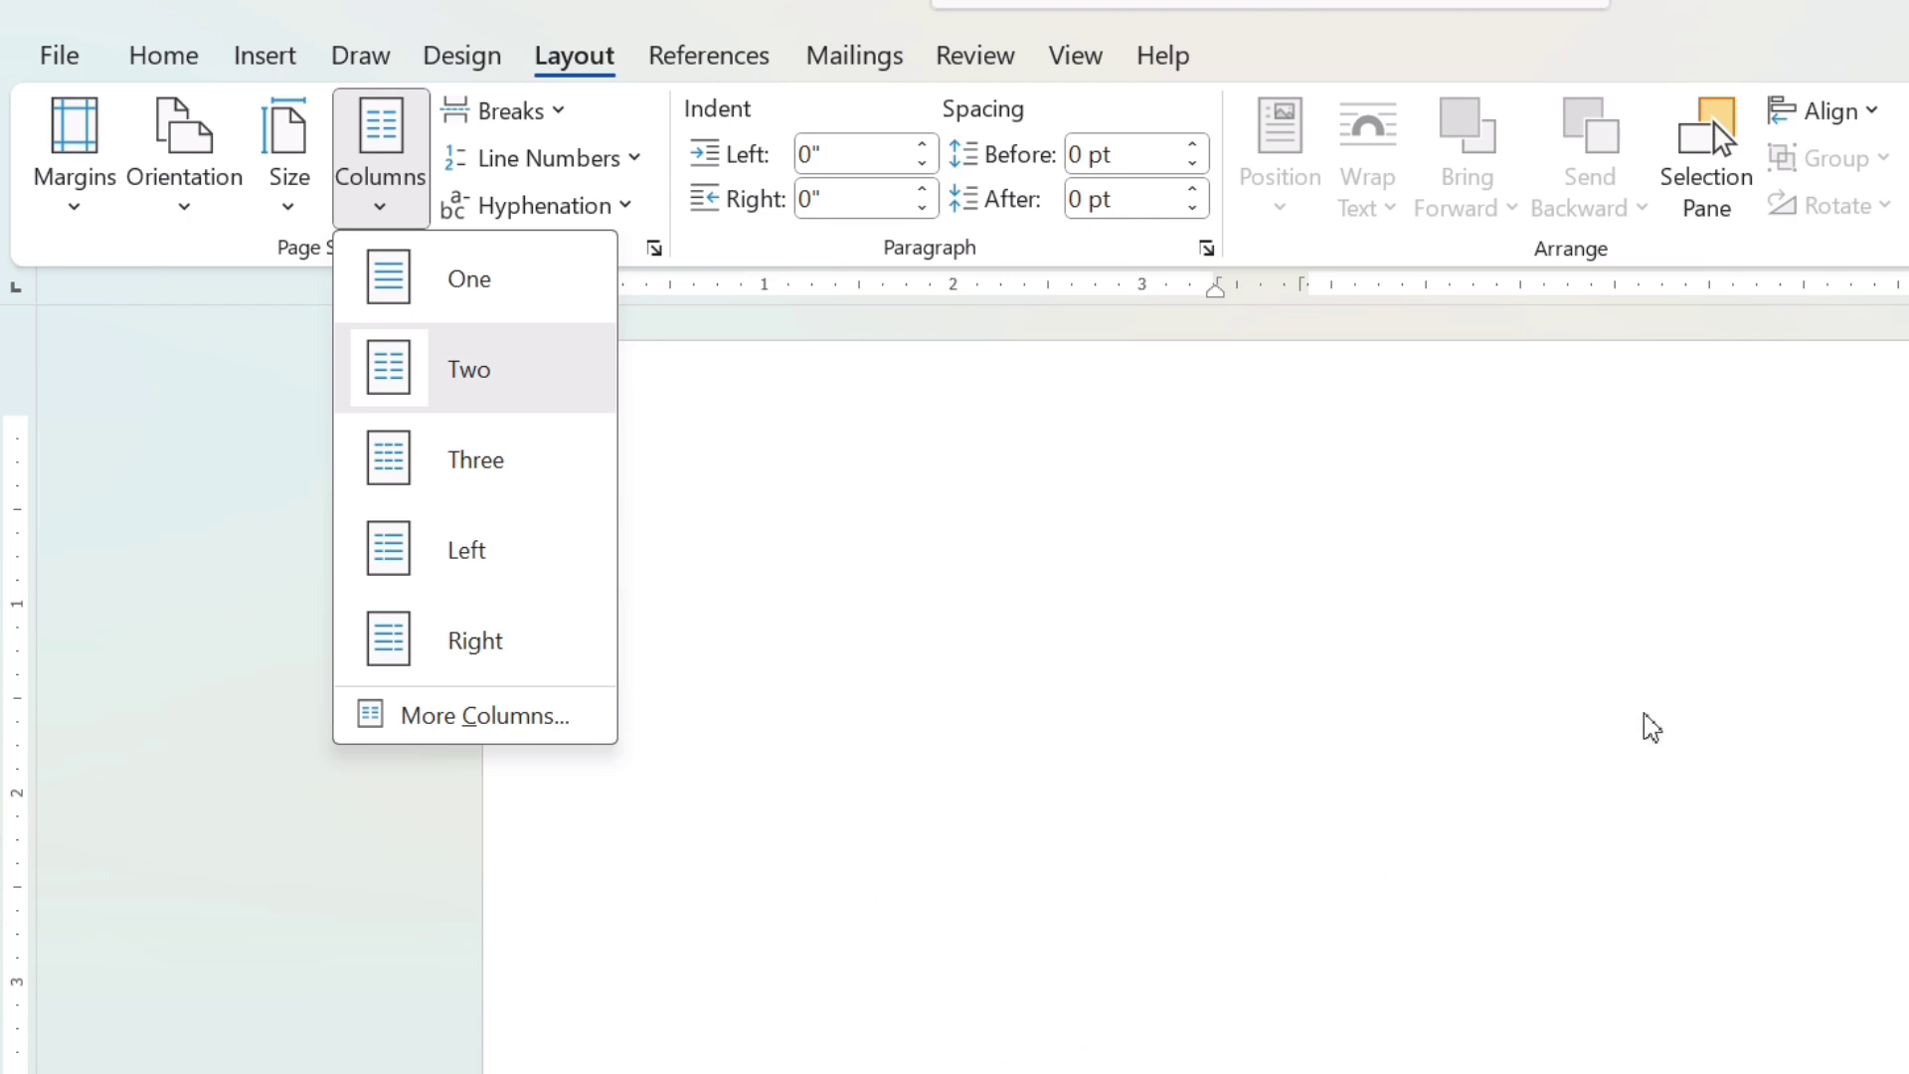
click(458, 387)
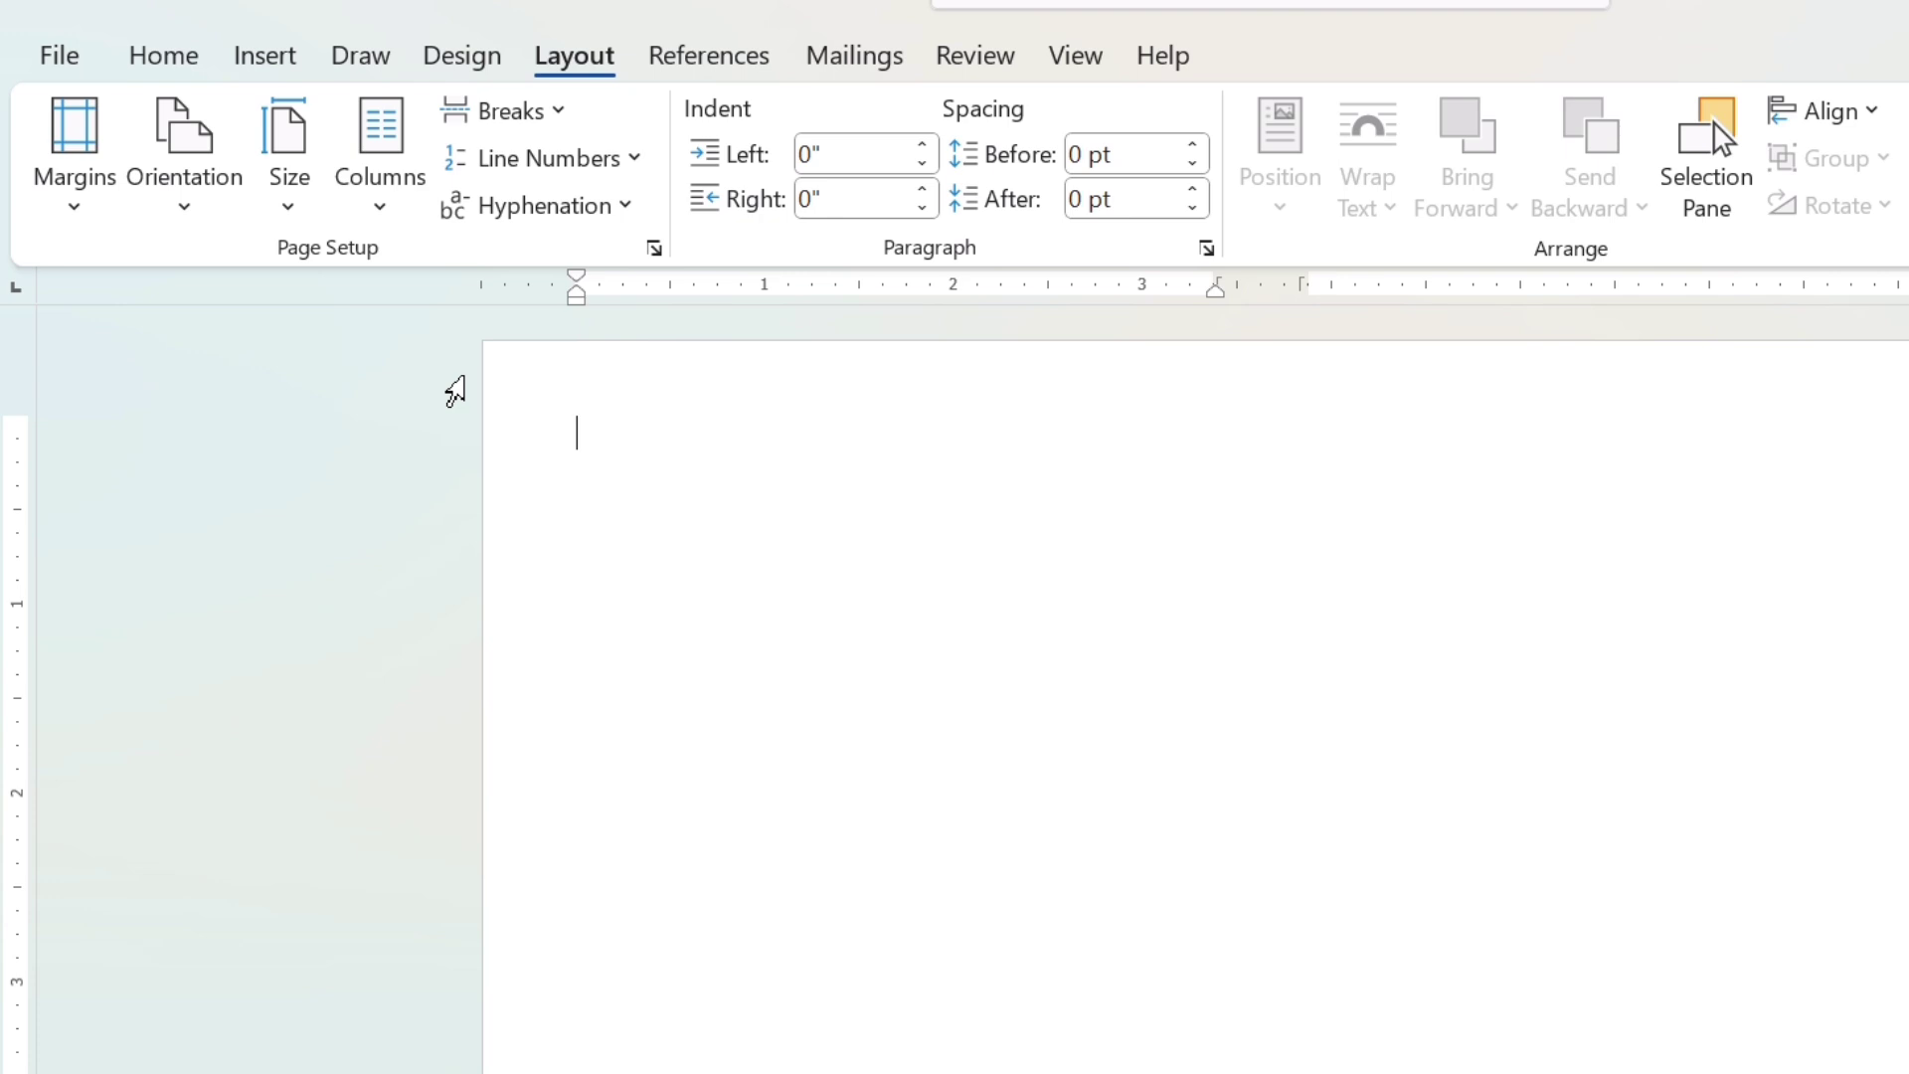
click(84, 214)
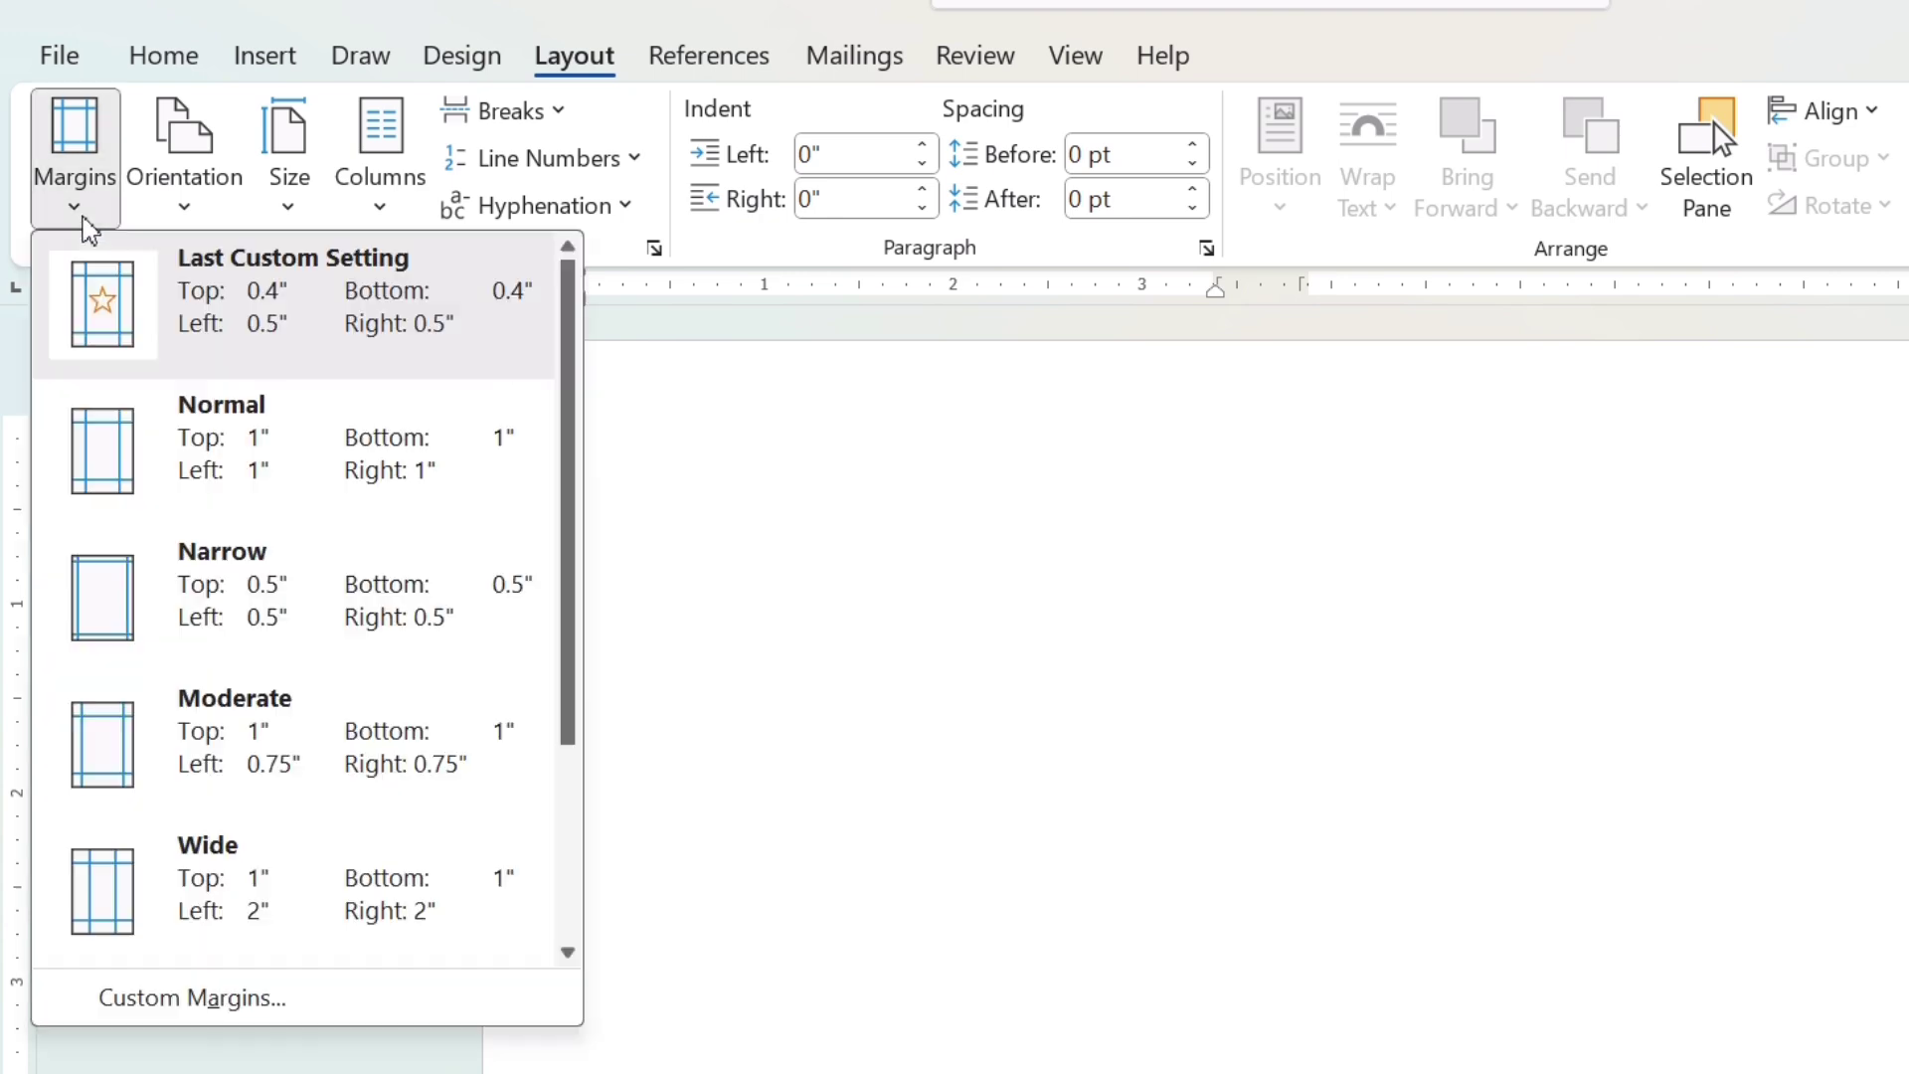
click(288, 211)
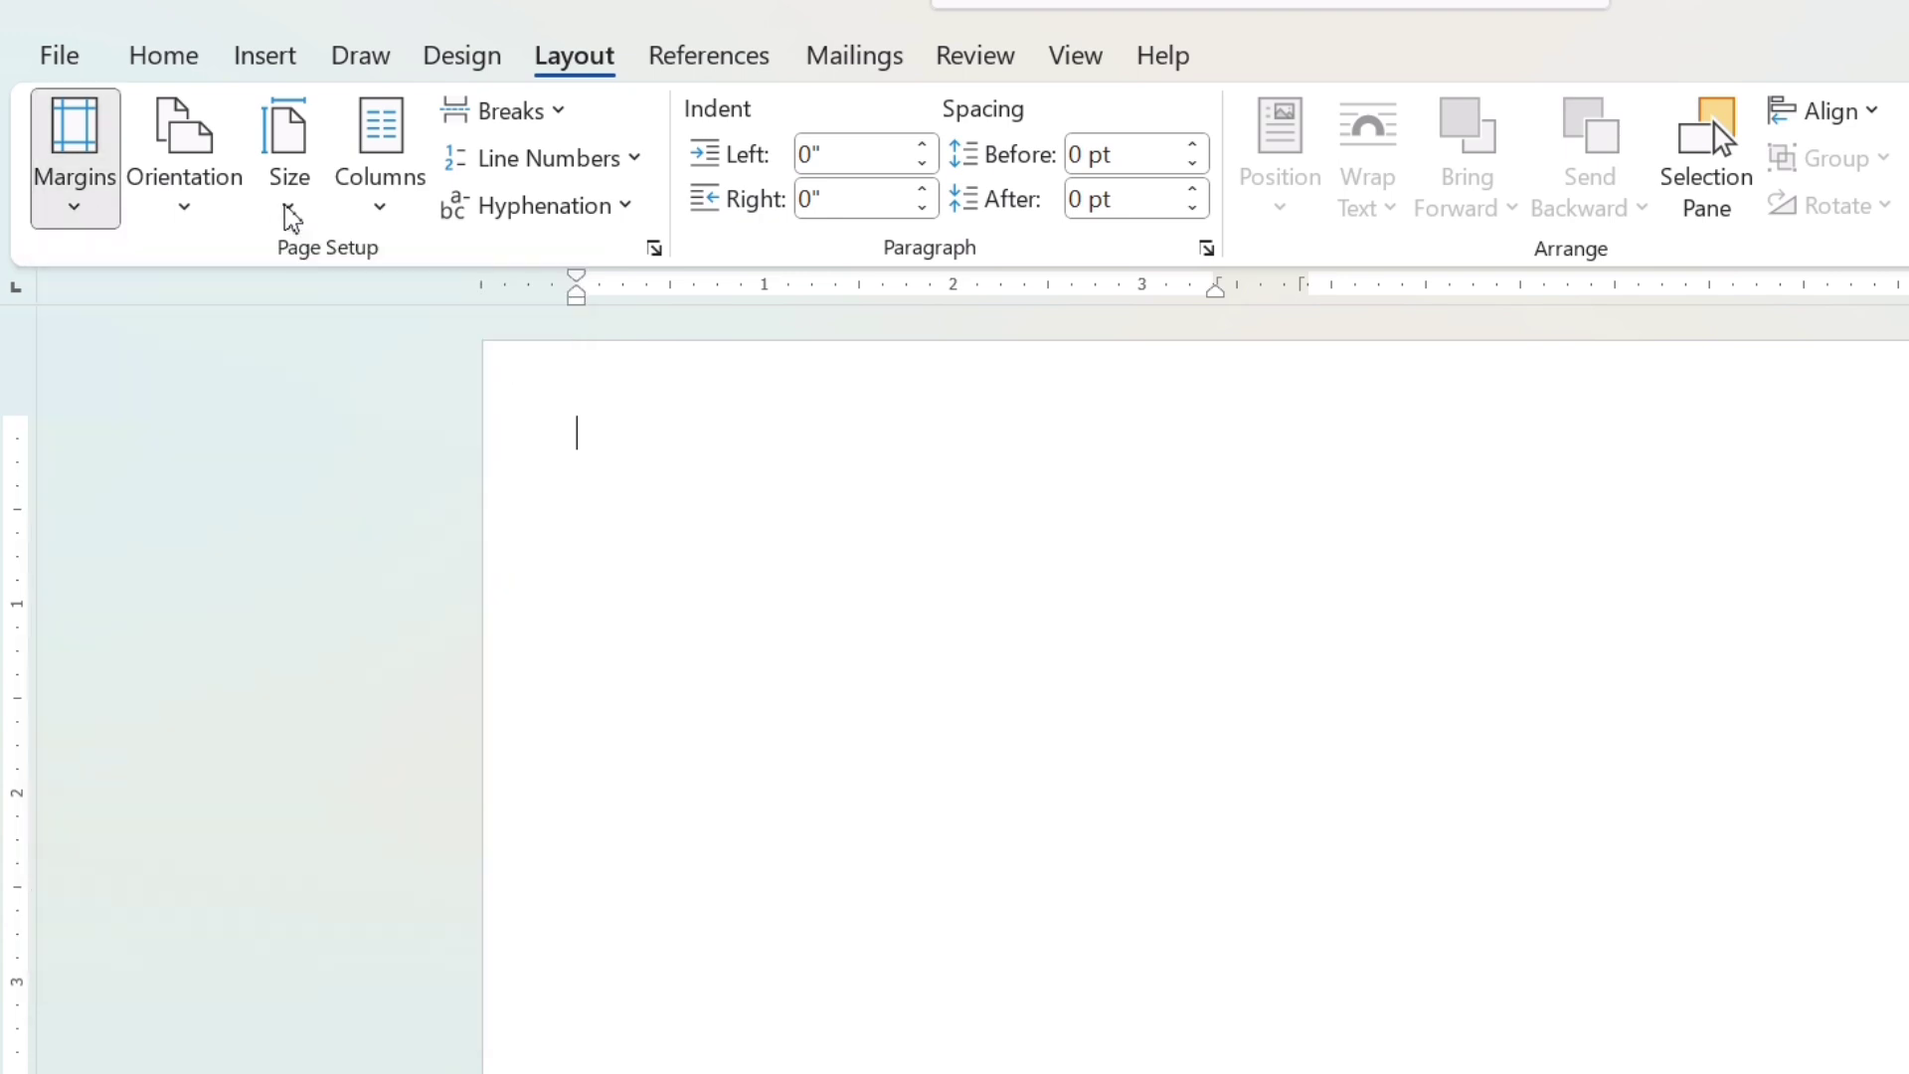
click(385, 210)
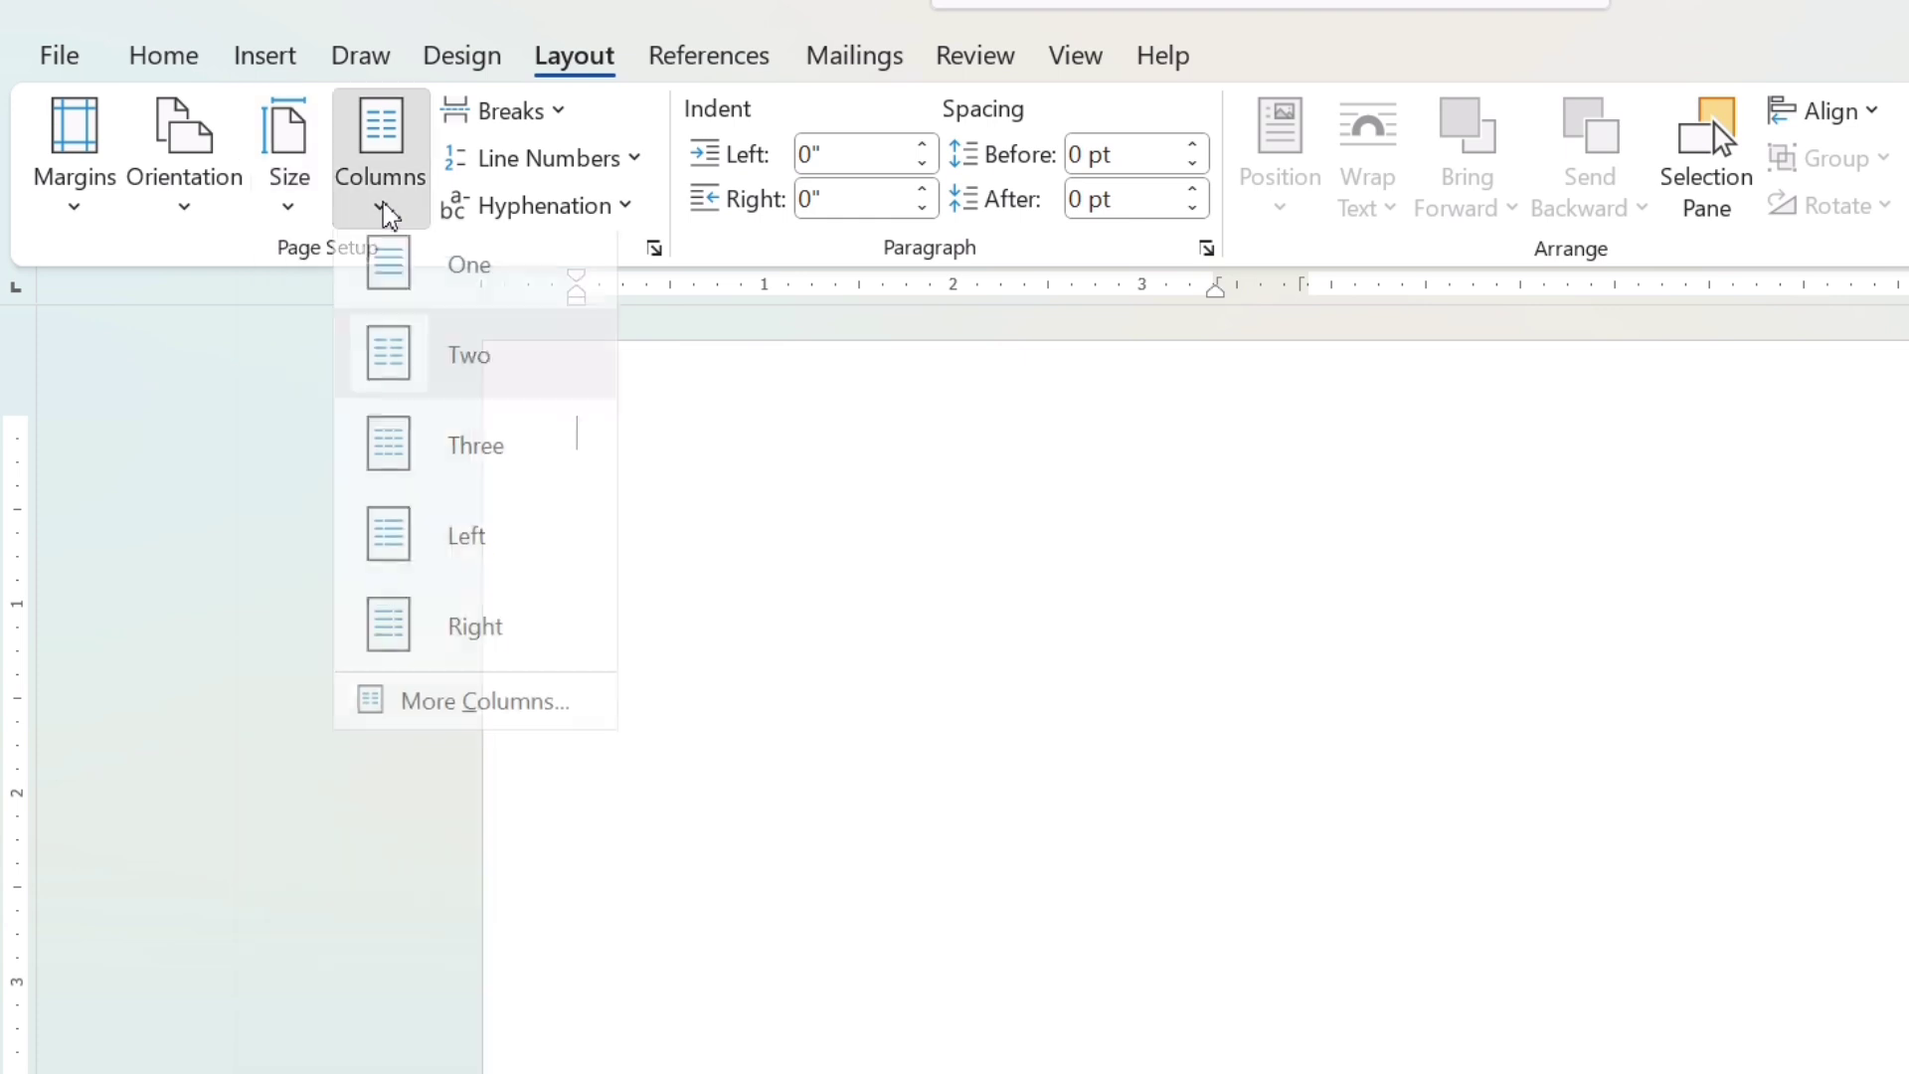
- Set the page orientation to Portrait
click(221, 218)
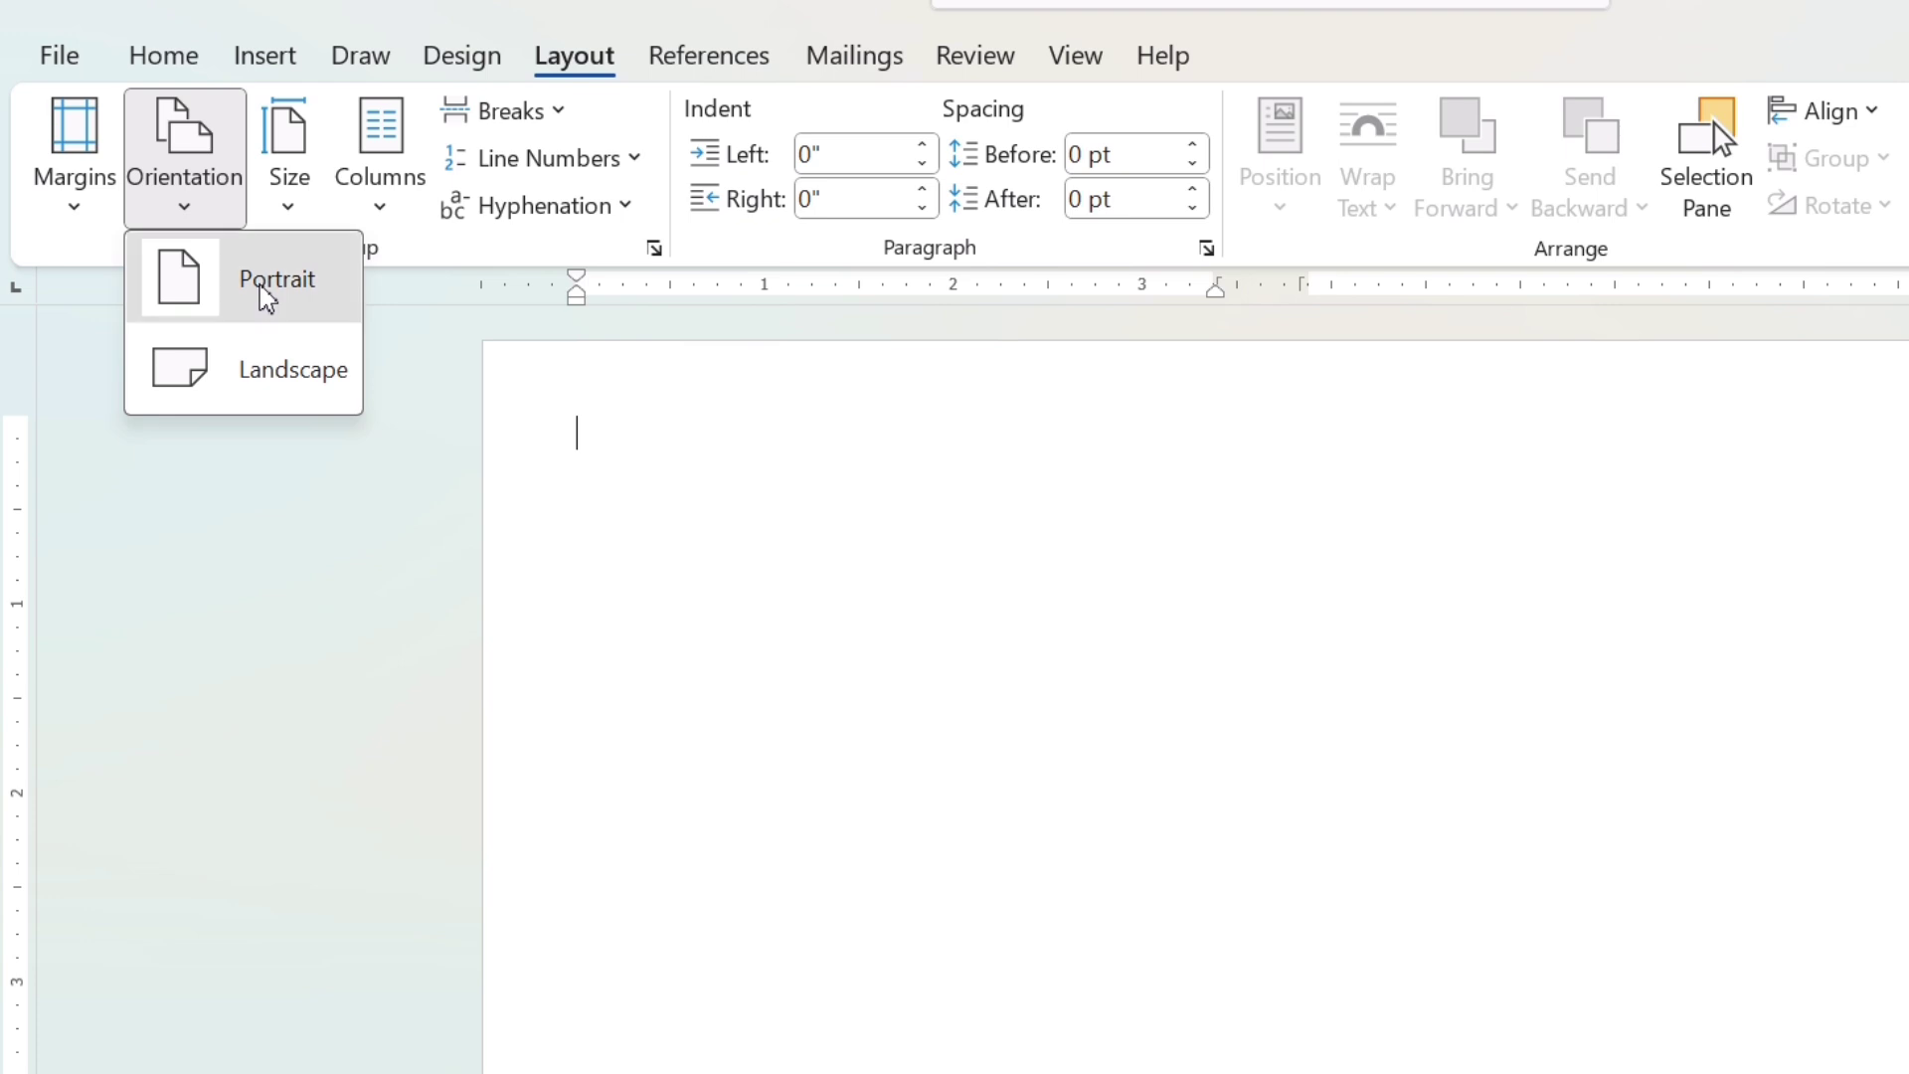
click(265, 298)
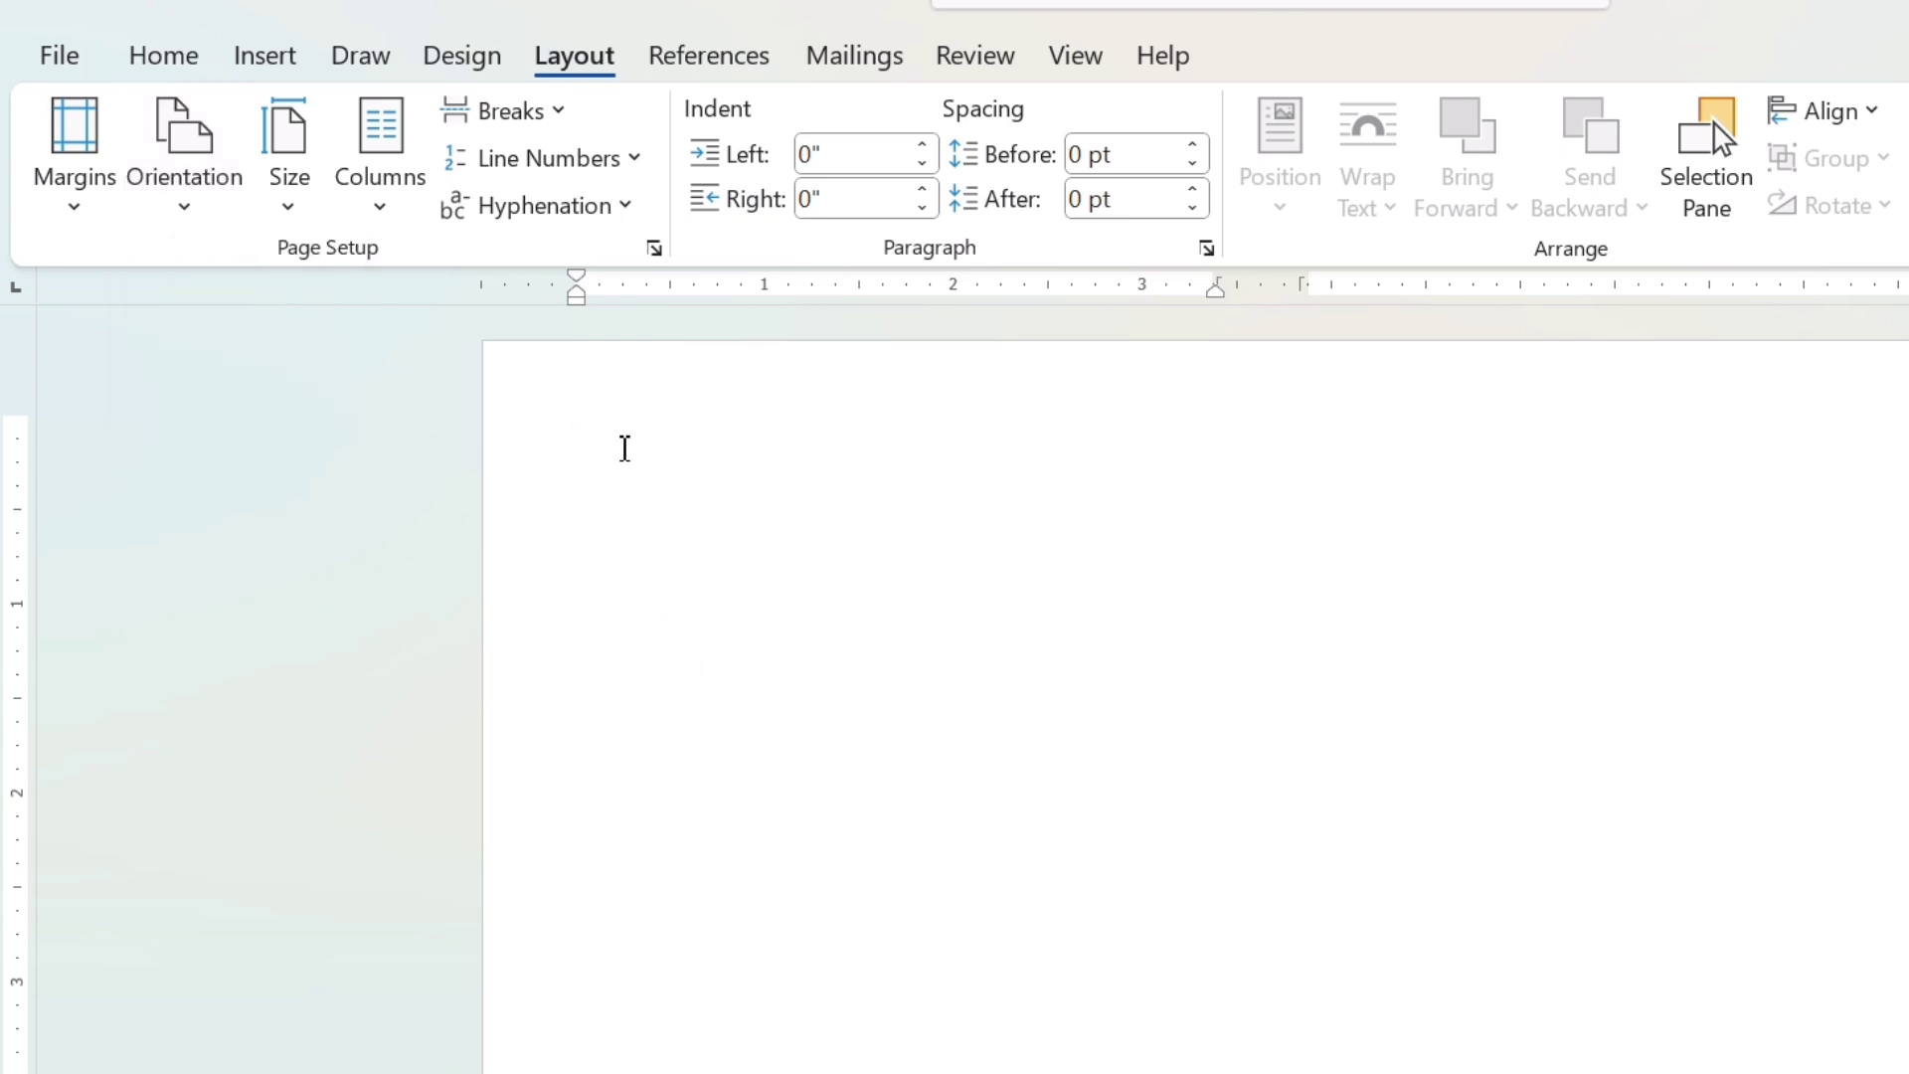
- Insert the built-in Calendar 2 quick table at the start of the page
click(253, 63)
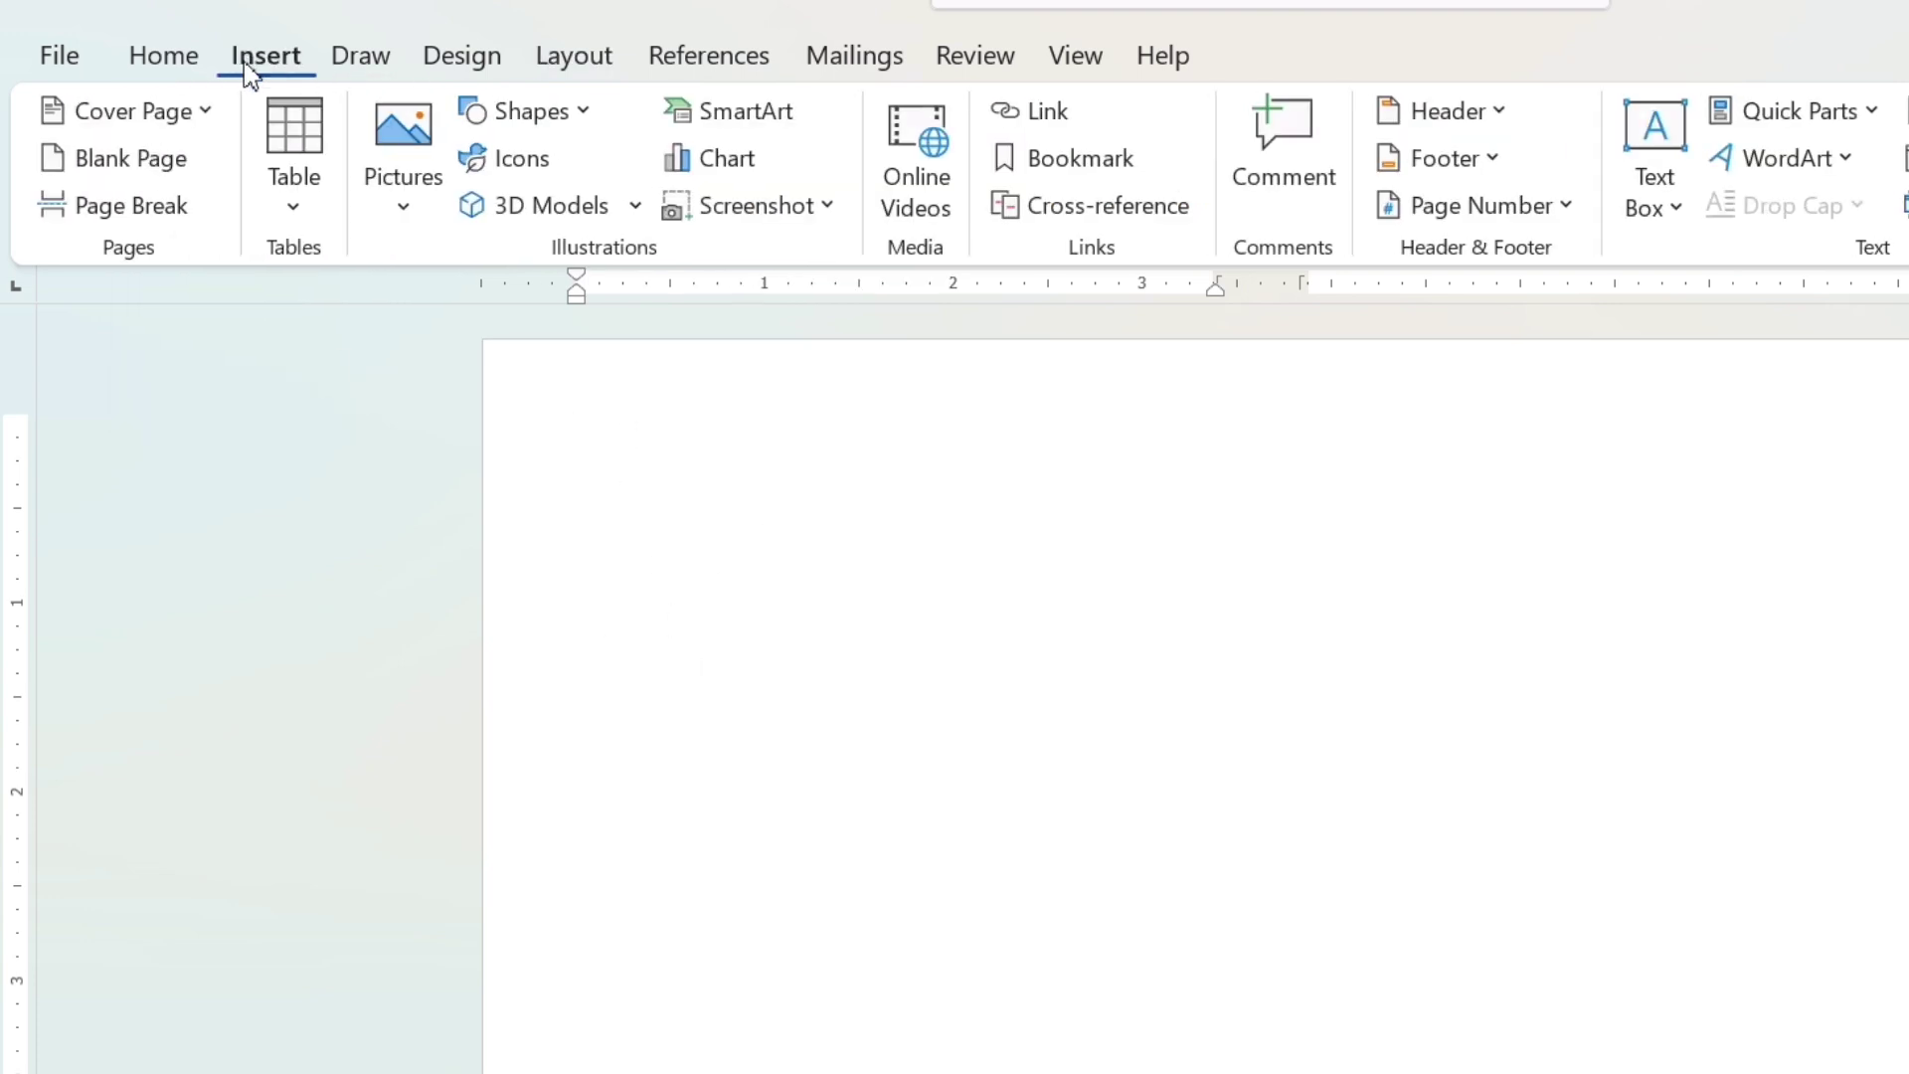
click(289, 220)
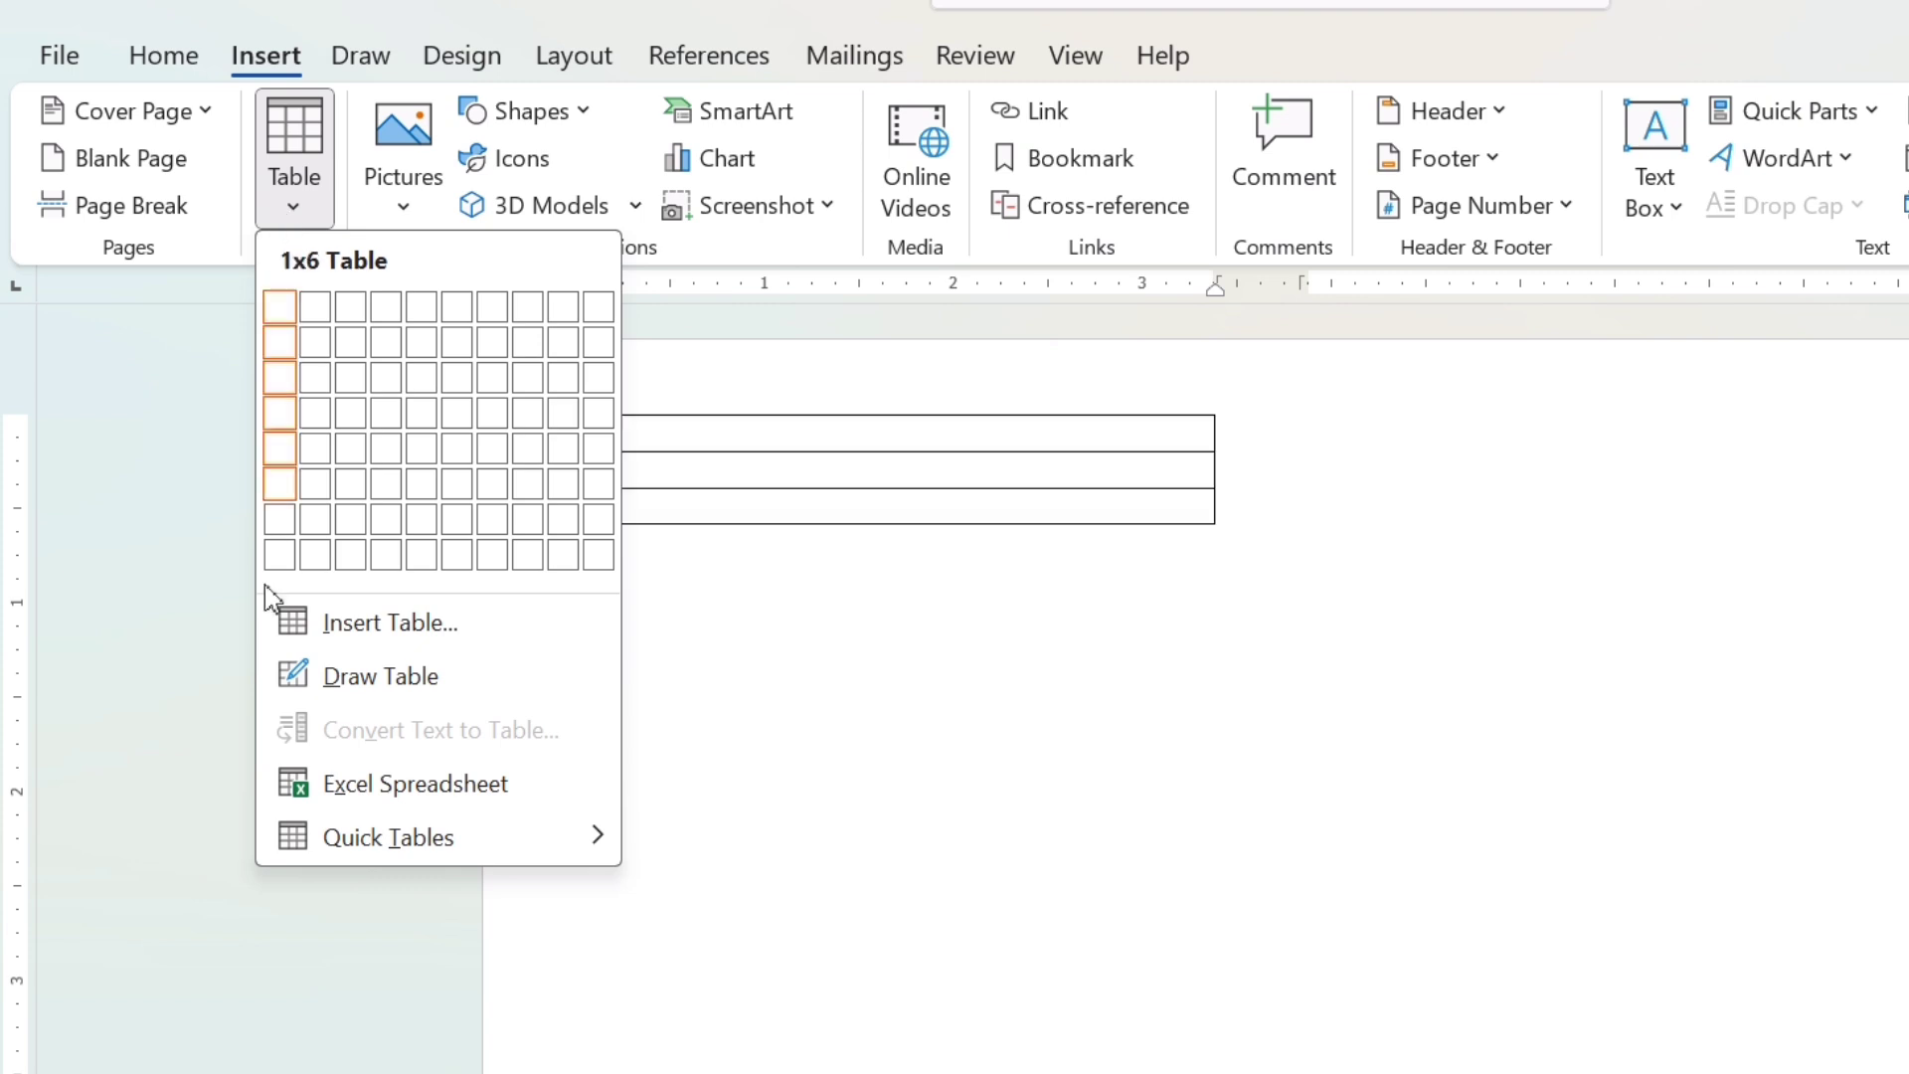
mouse_move(403, 850)
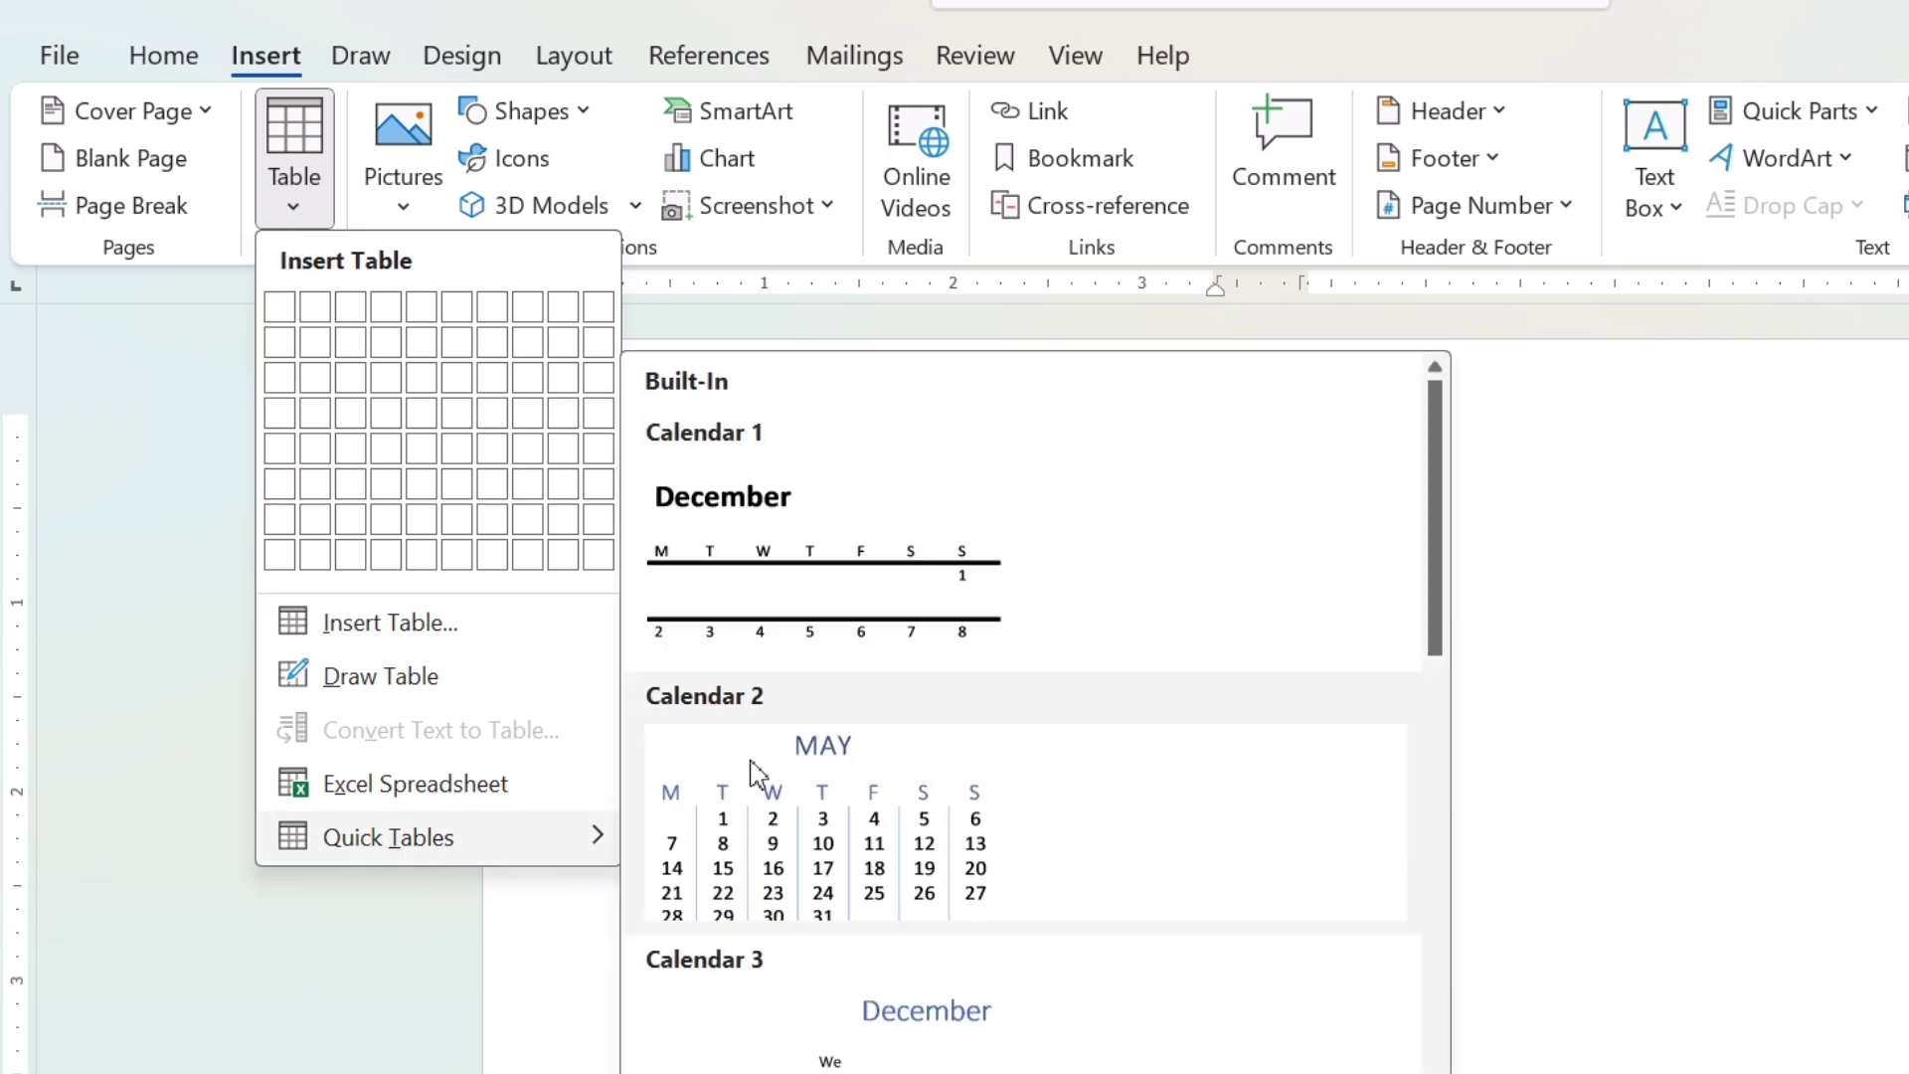
scroll(877, 818, down, 5)
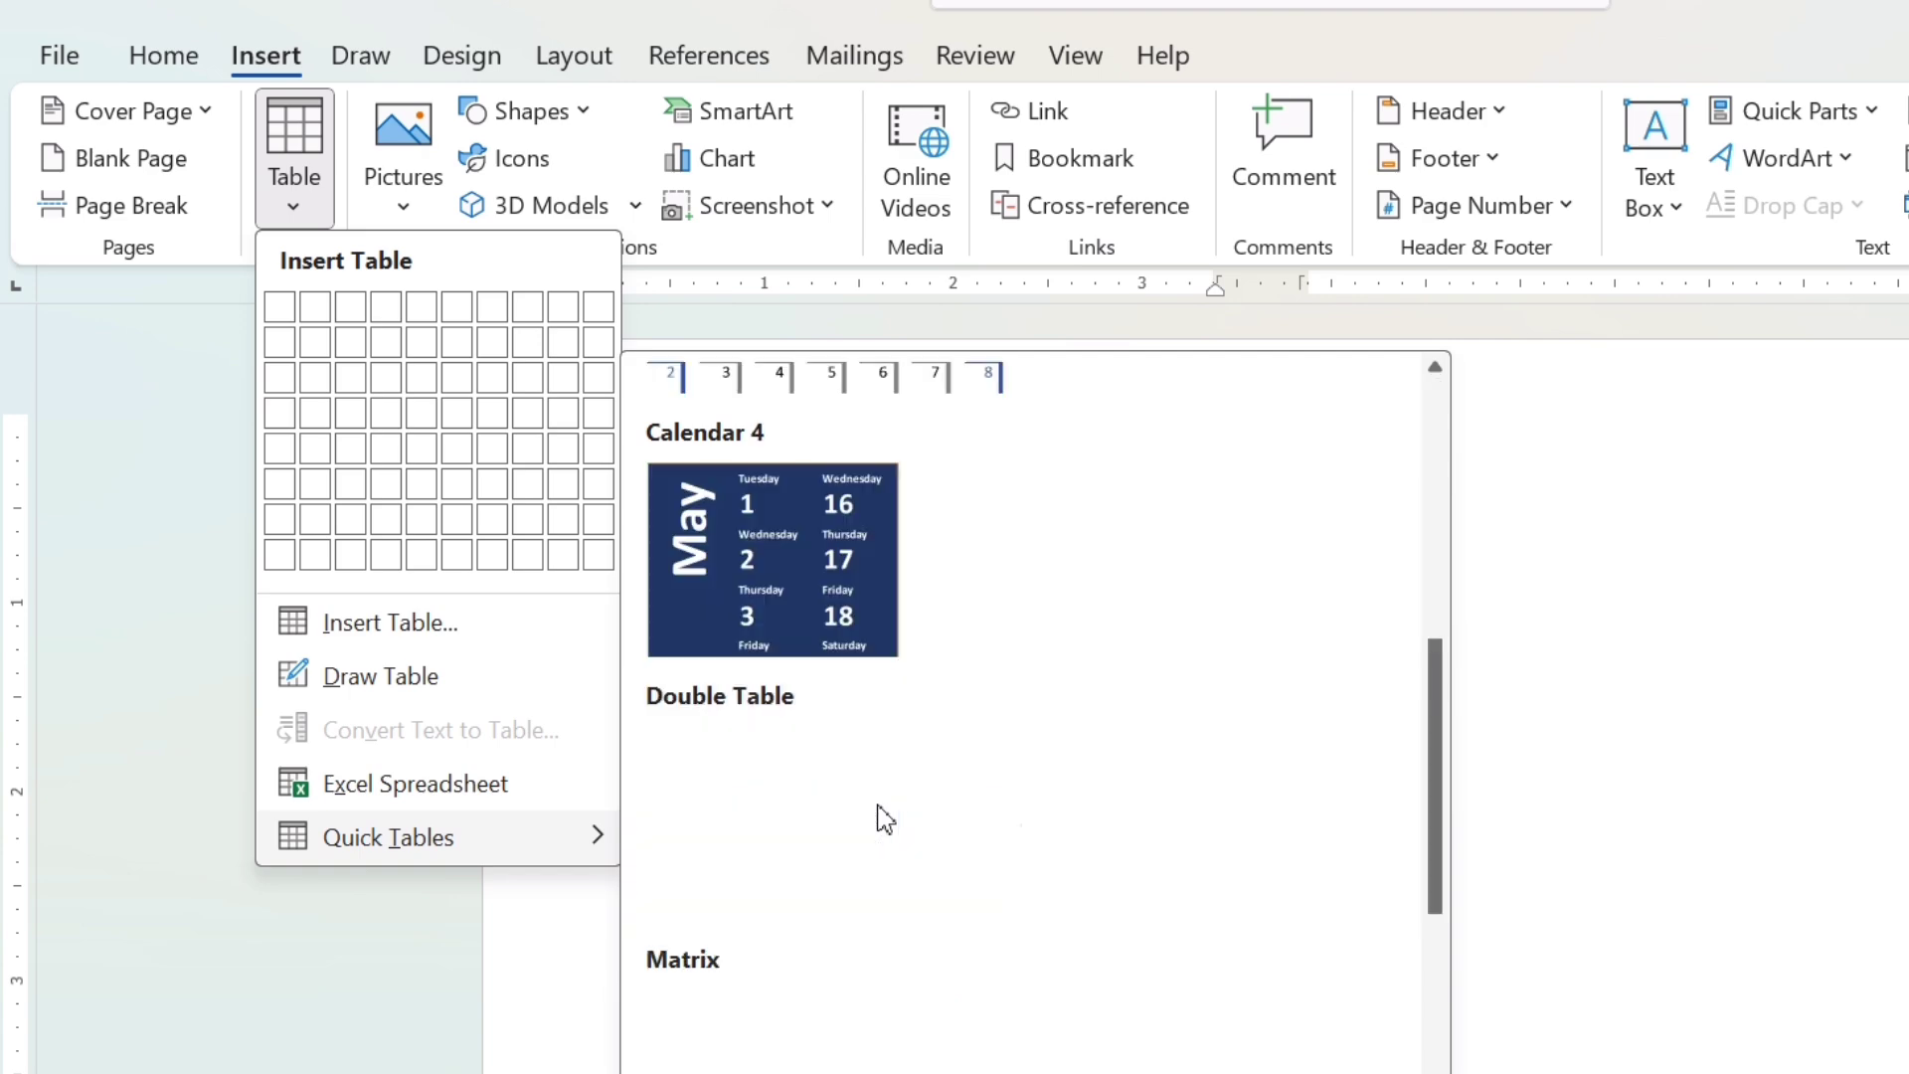
scroll(1444, 695, up, 5)
drag(1446, 560, 1433, 608)
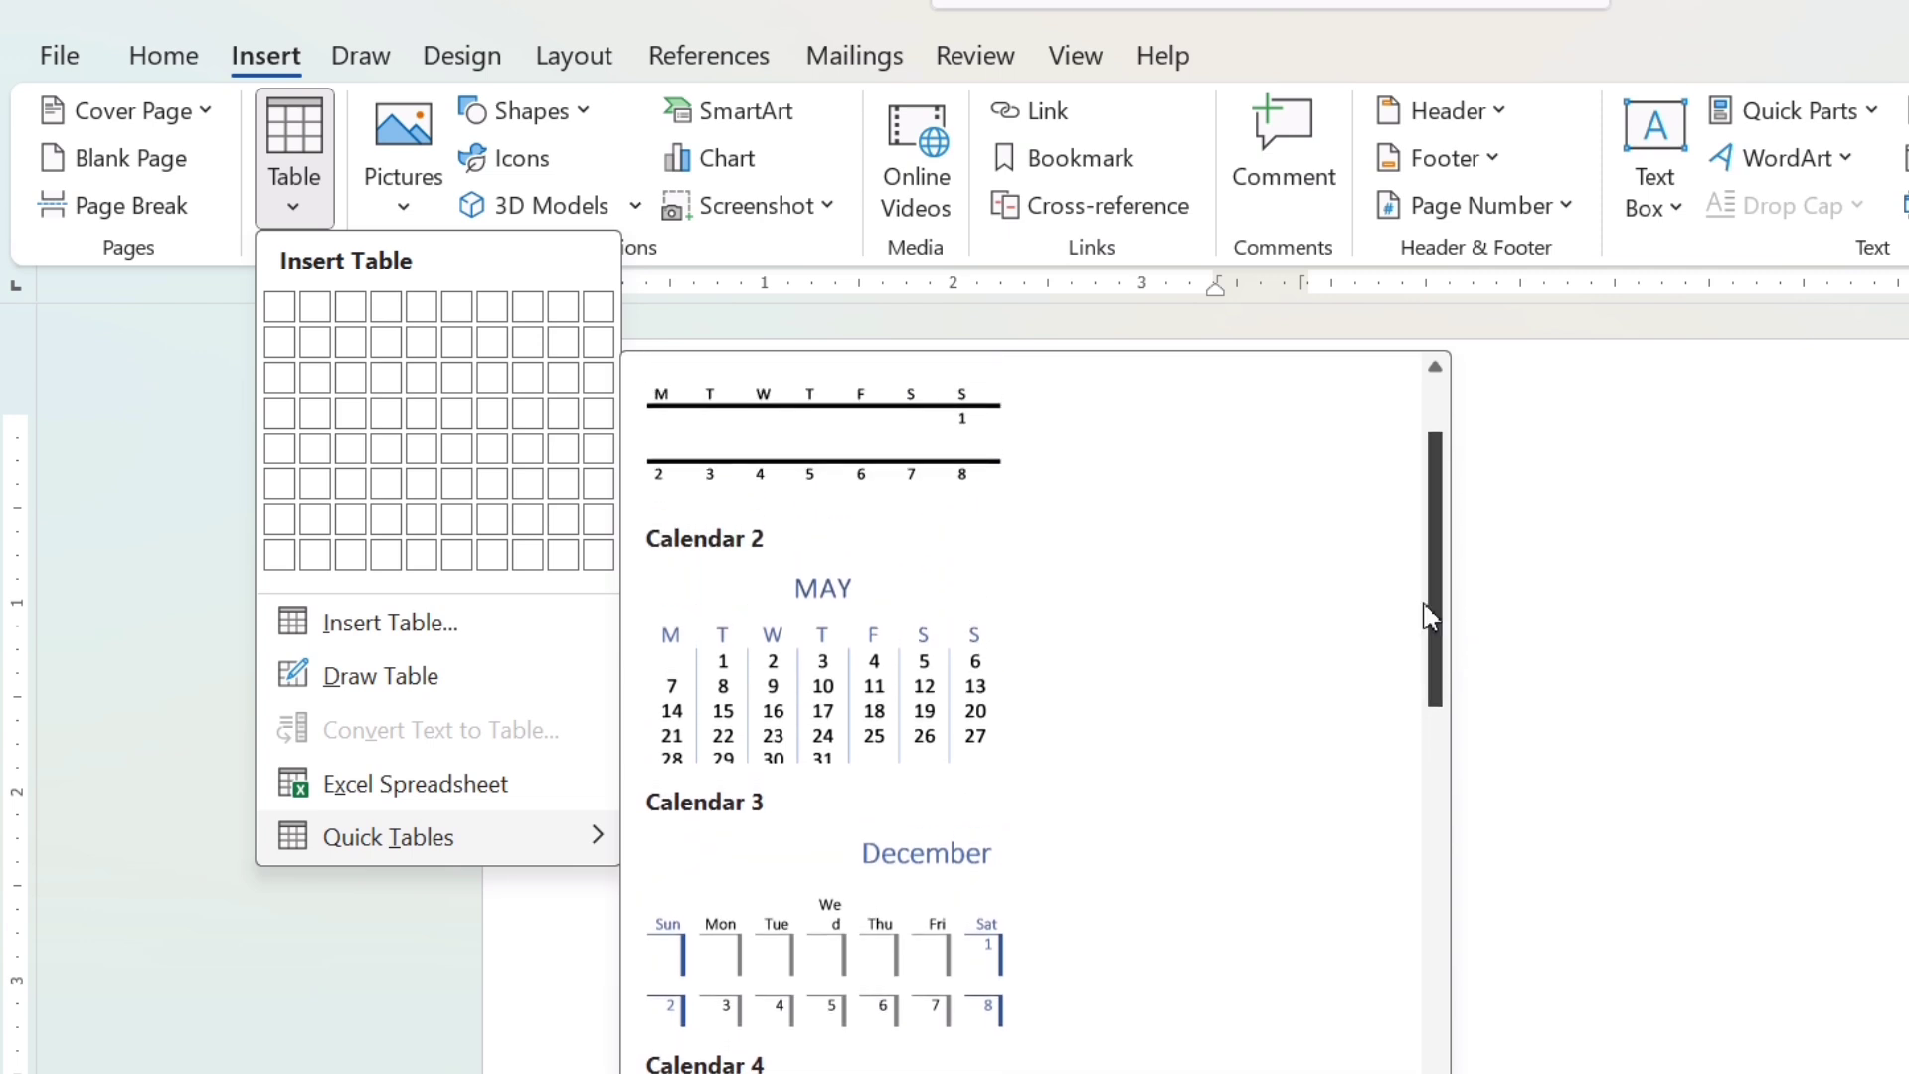
click(809, 639)
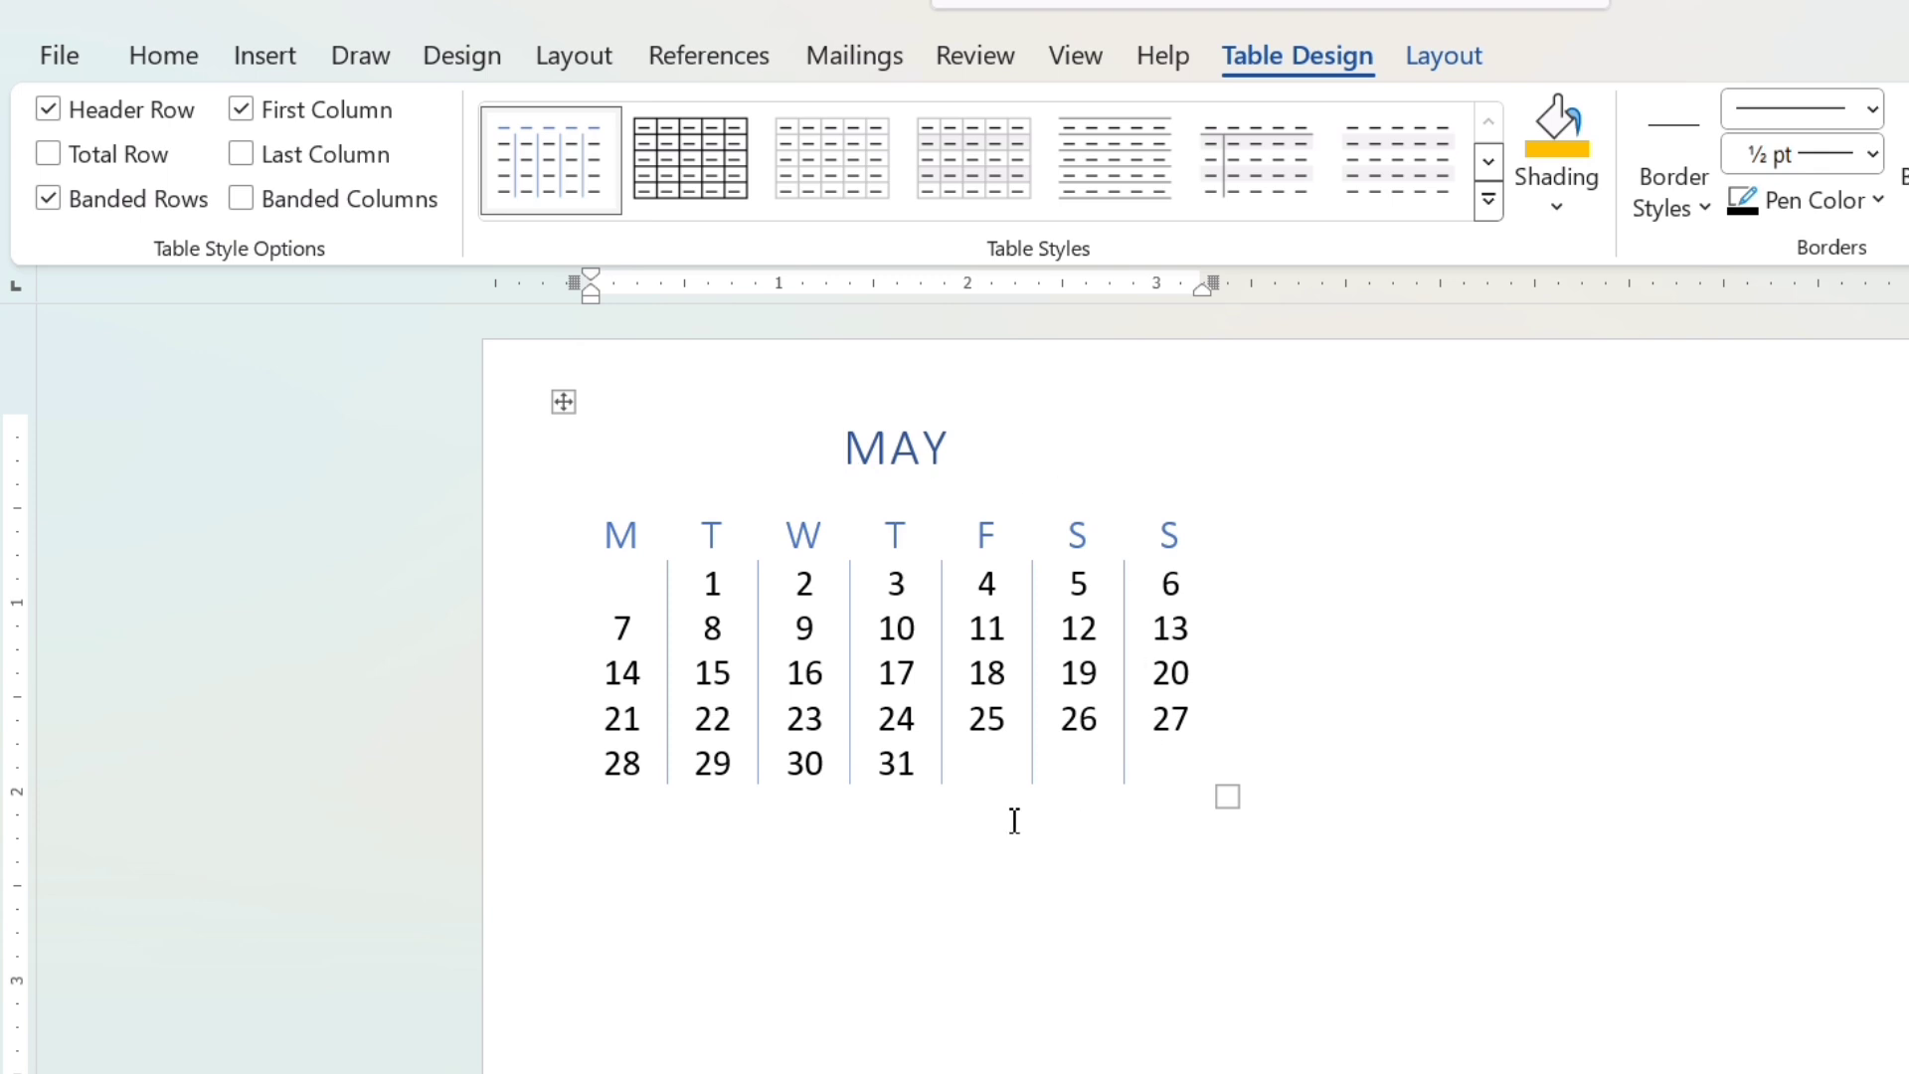
click(283, 64)
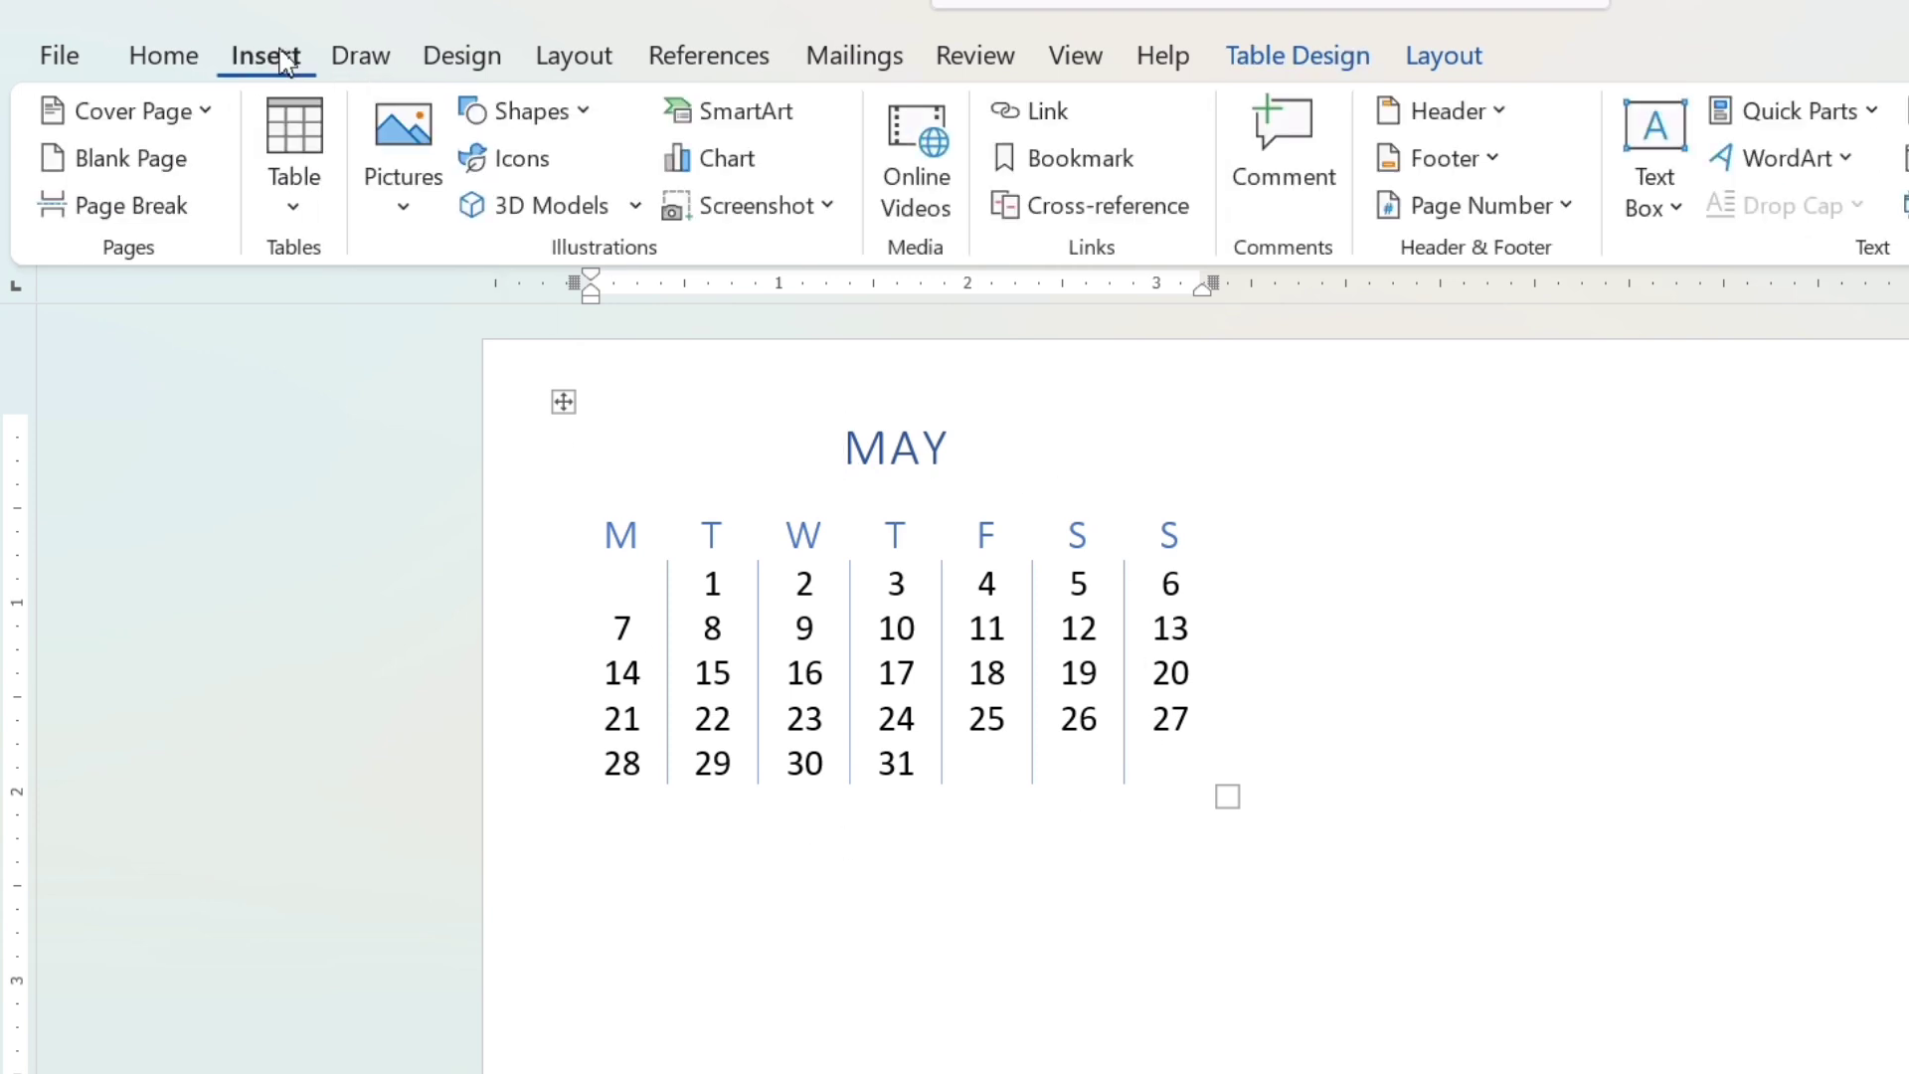
click(562, 404)
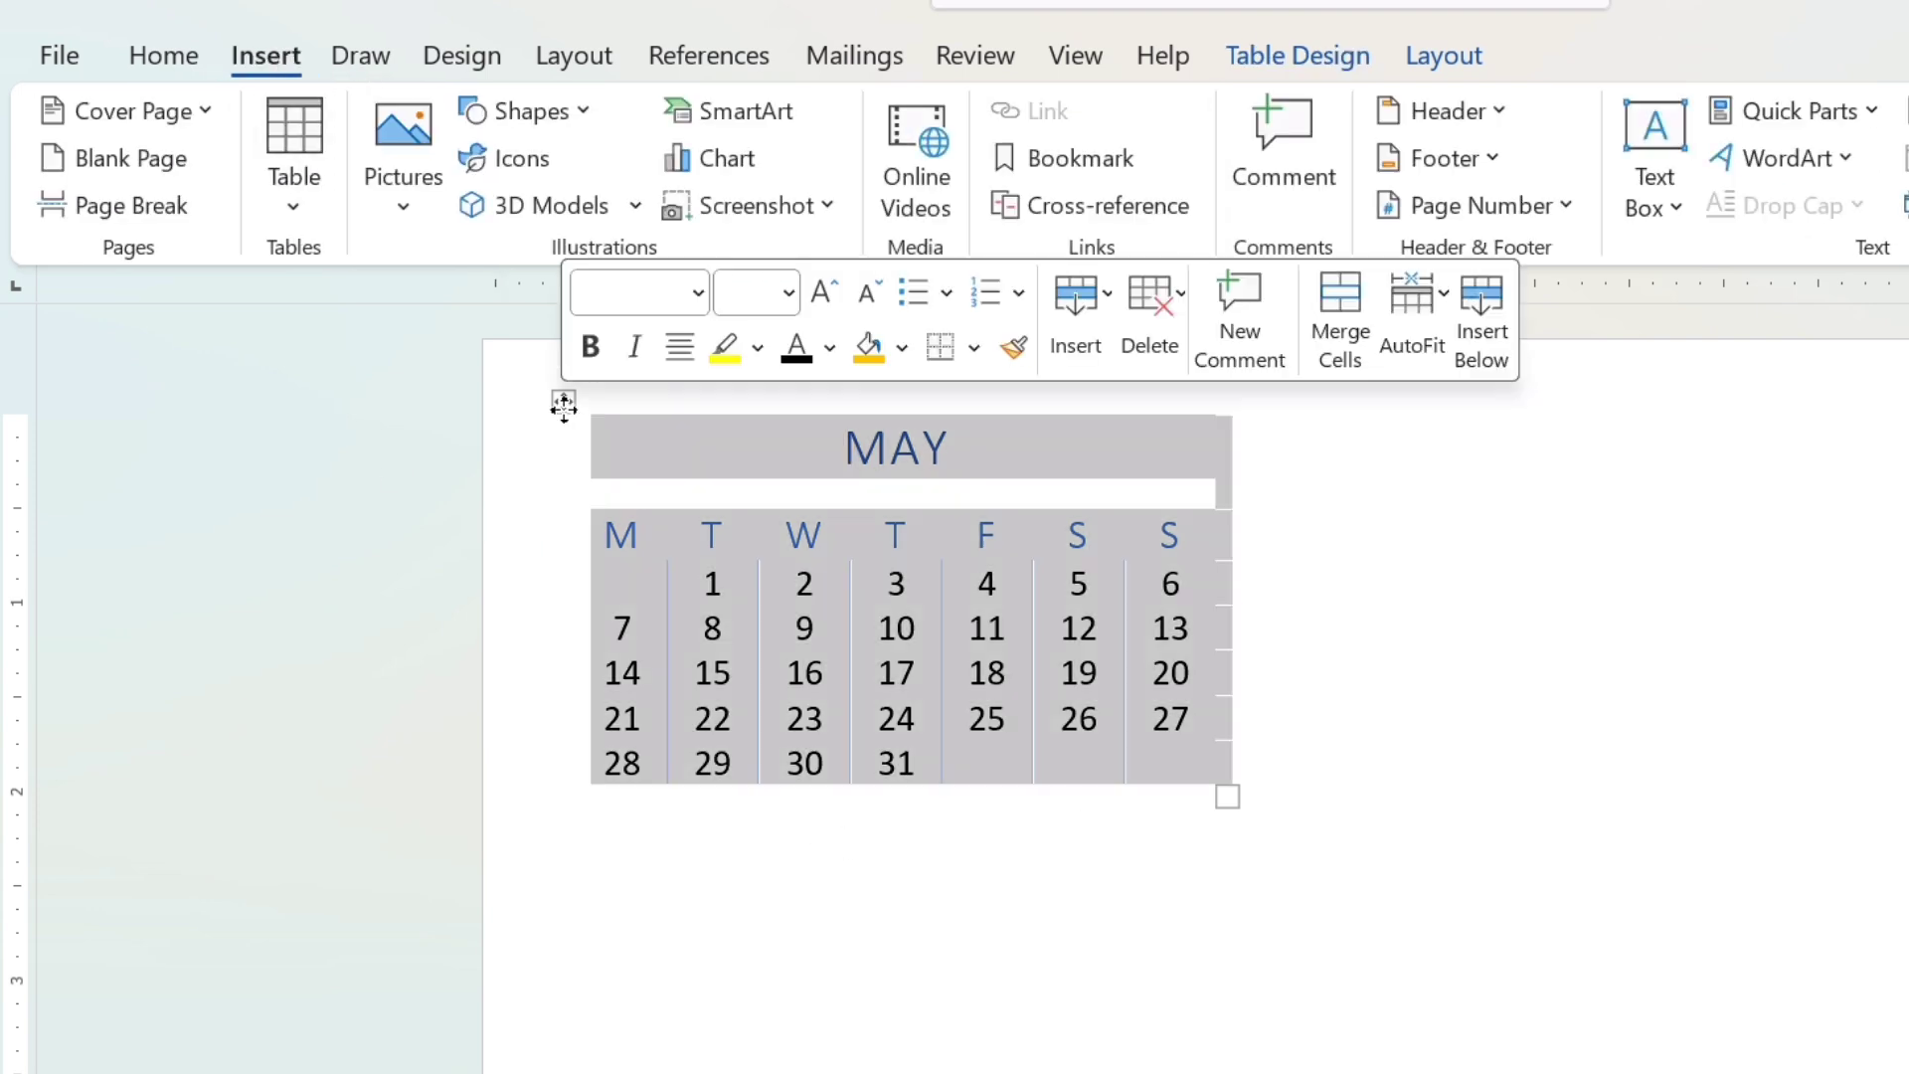
click(1296, 57)
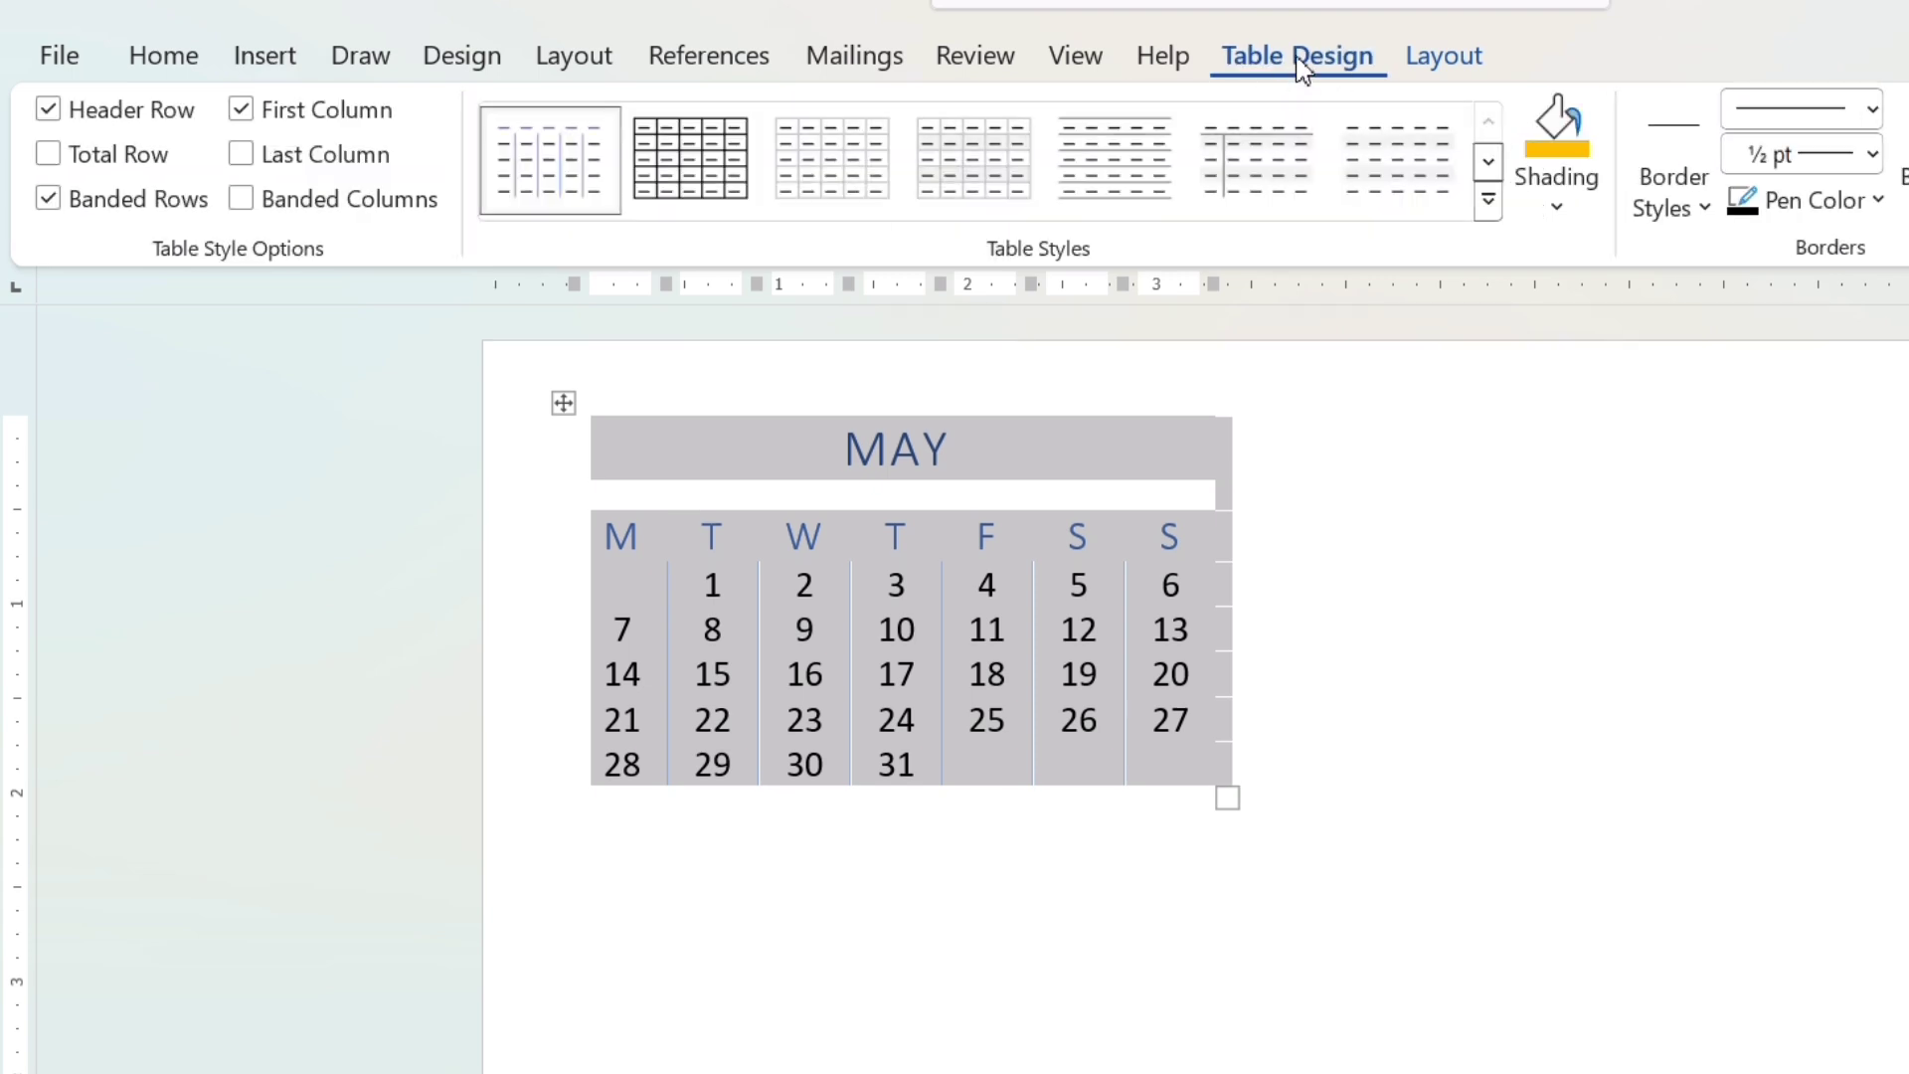
click(1454, 62)
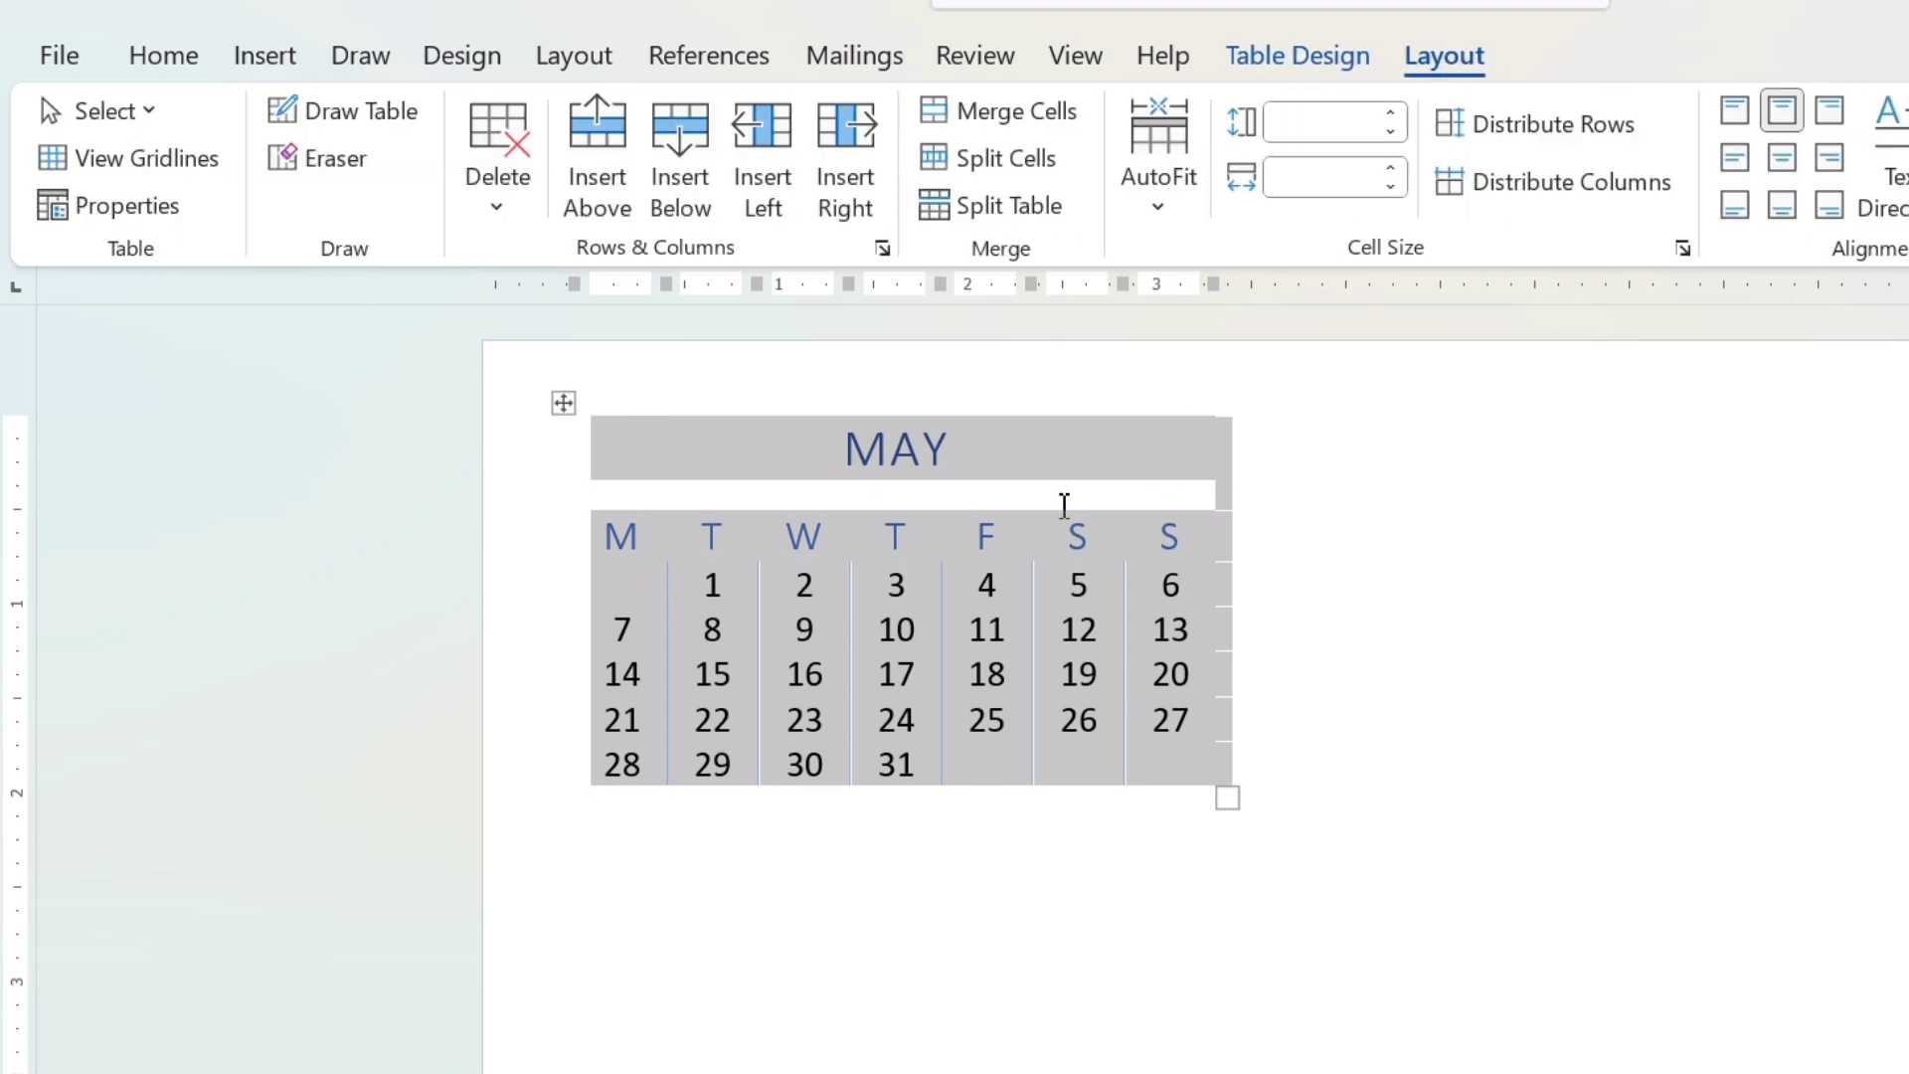
click(1290, 56)
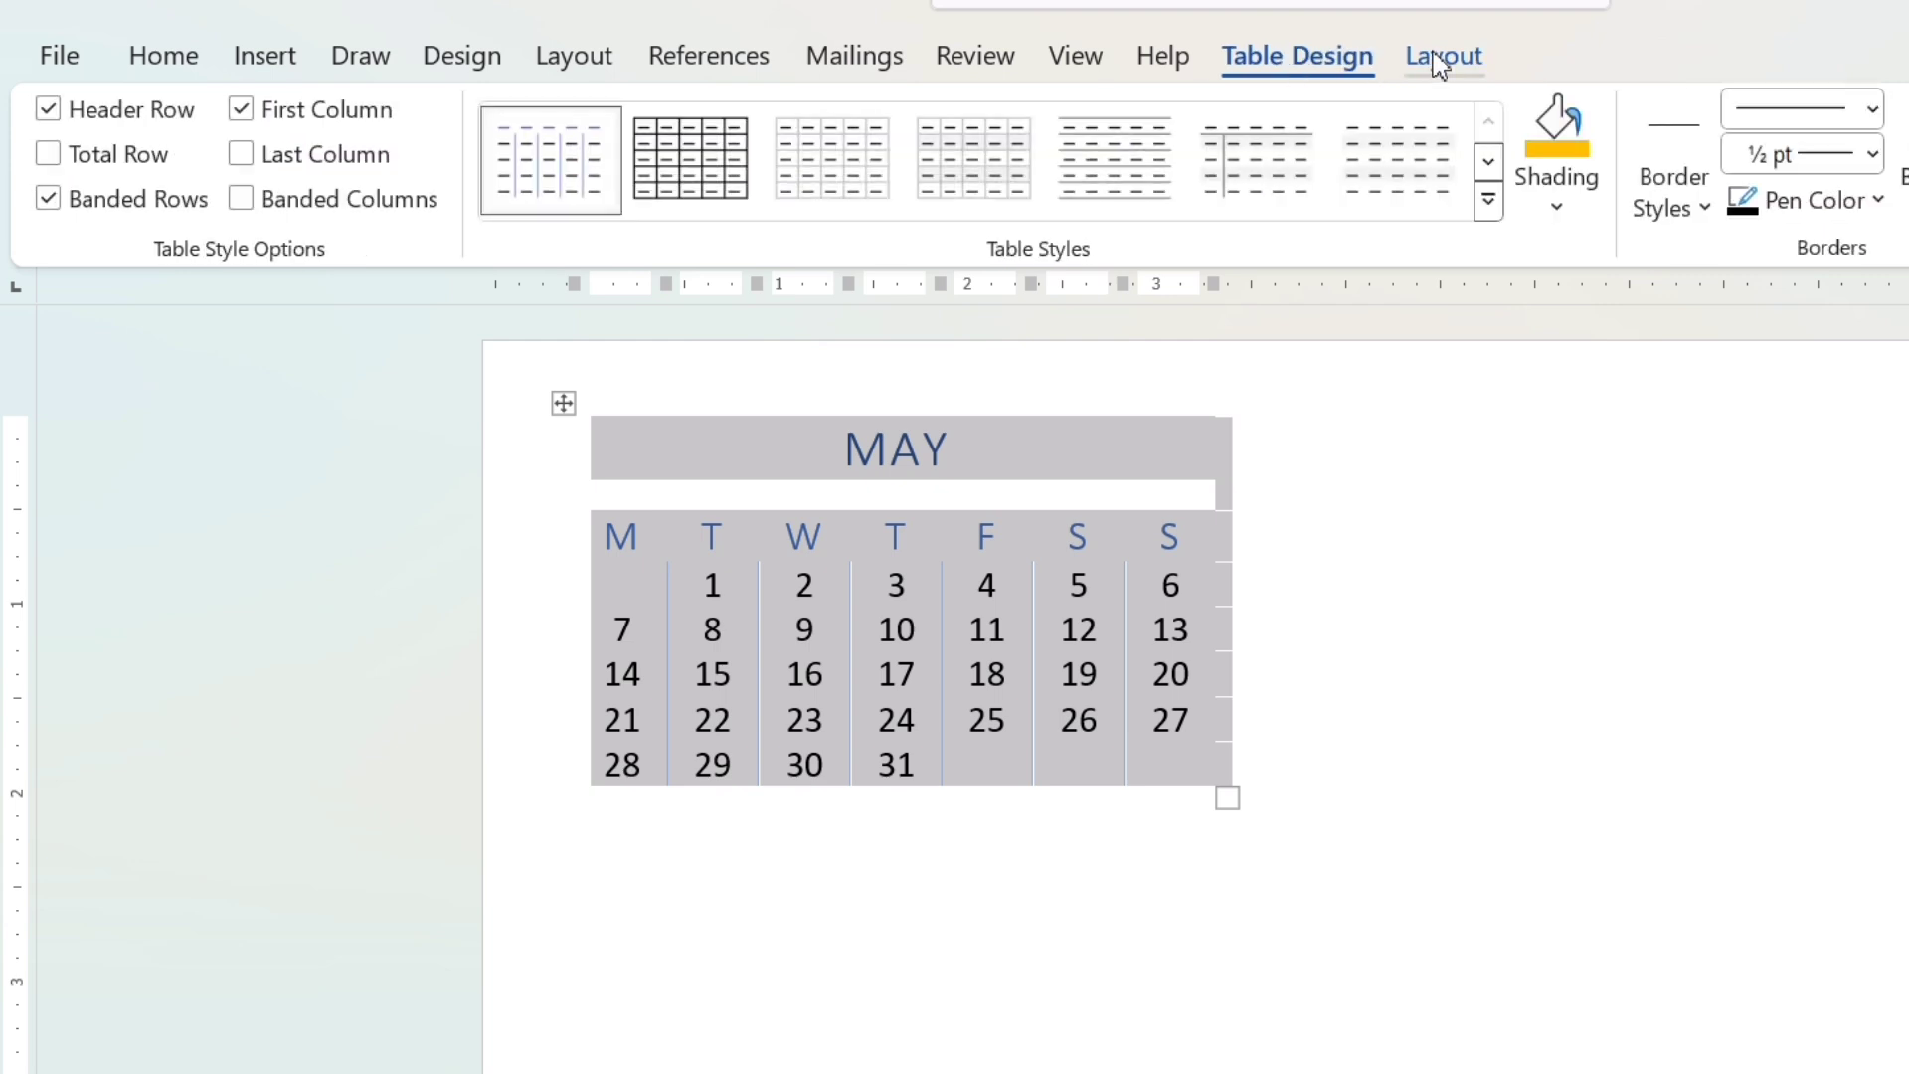
click(1436, 61)
click(1290, 58)
- Apply All Borders to the entire MAY calendar table
click(567, 404)
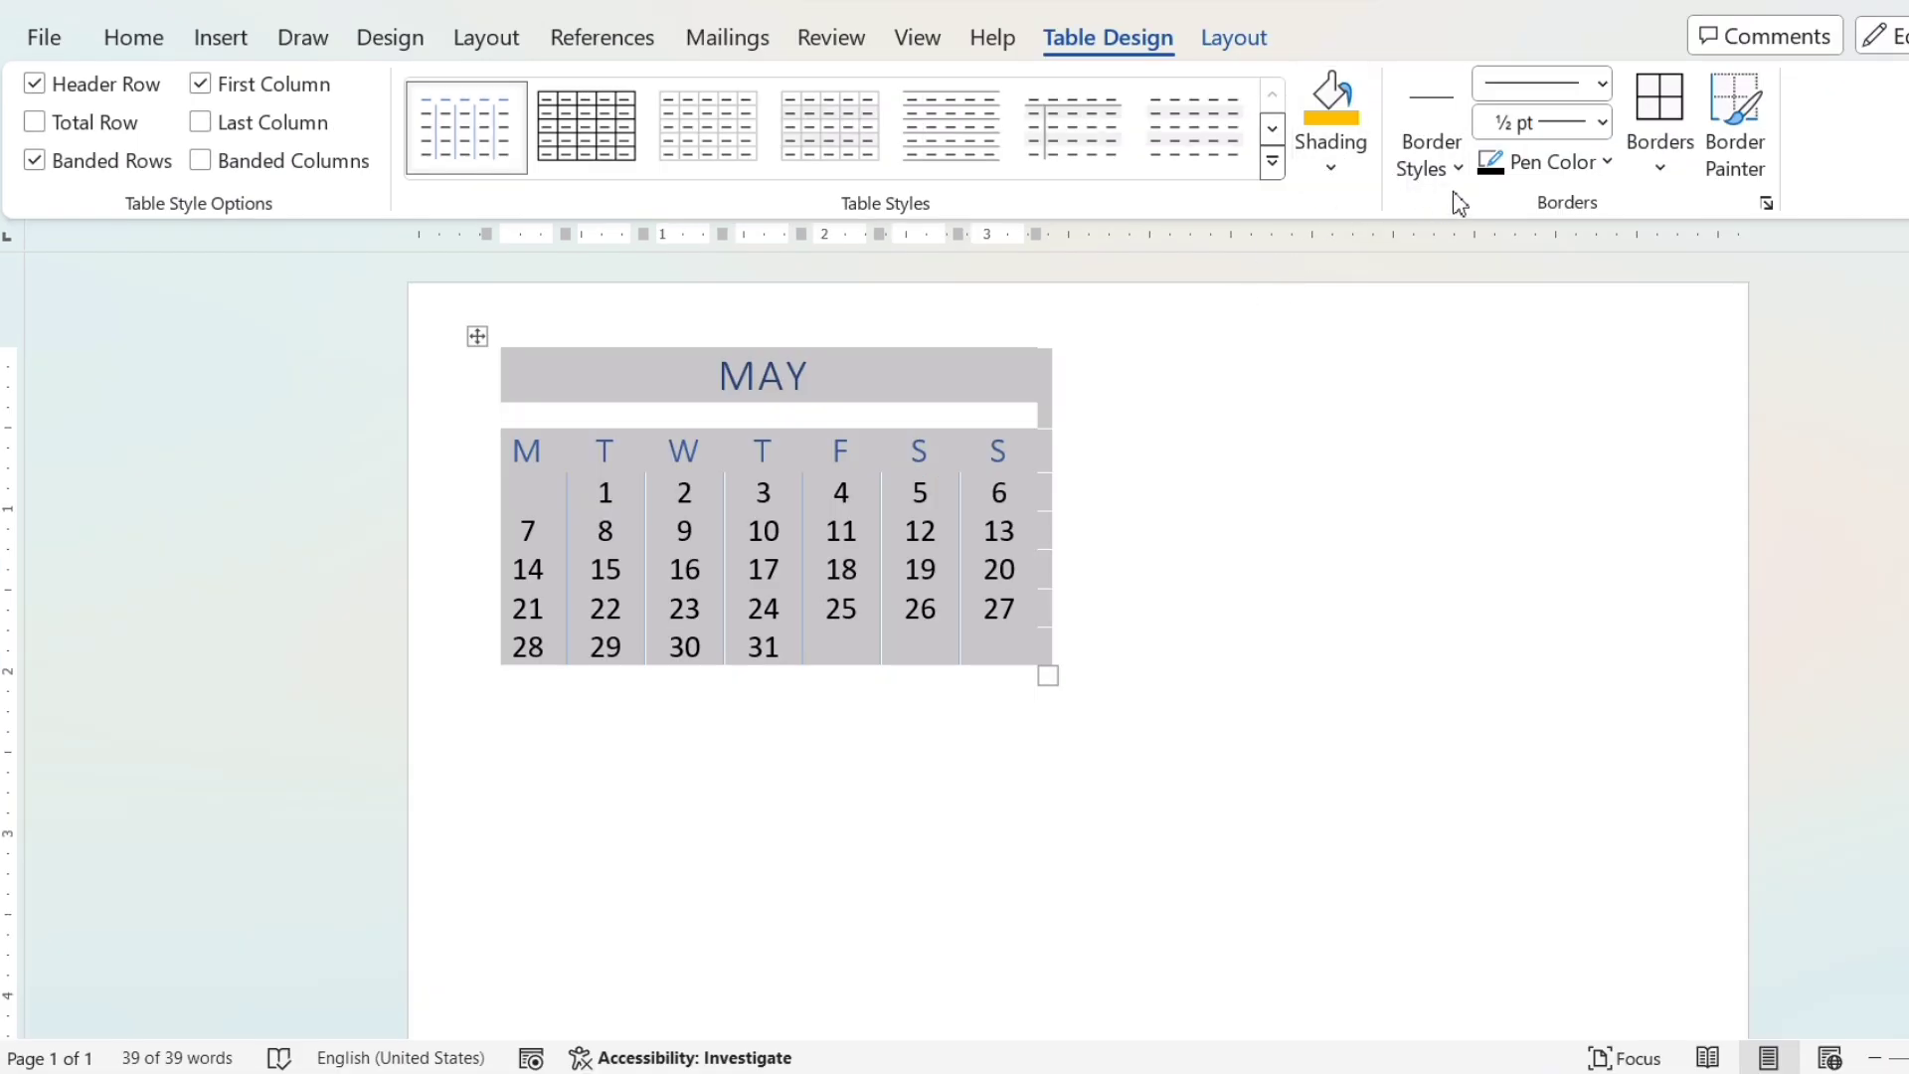
click(1660, 169)
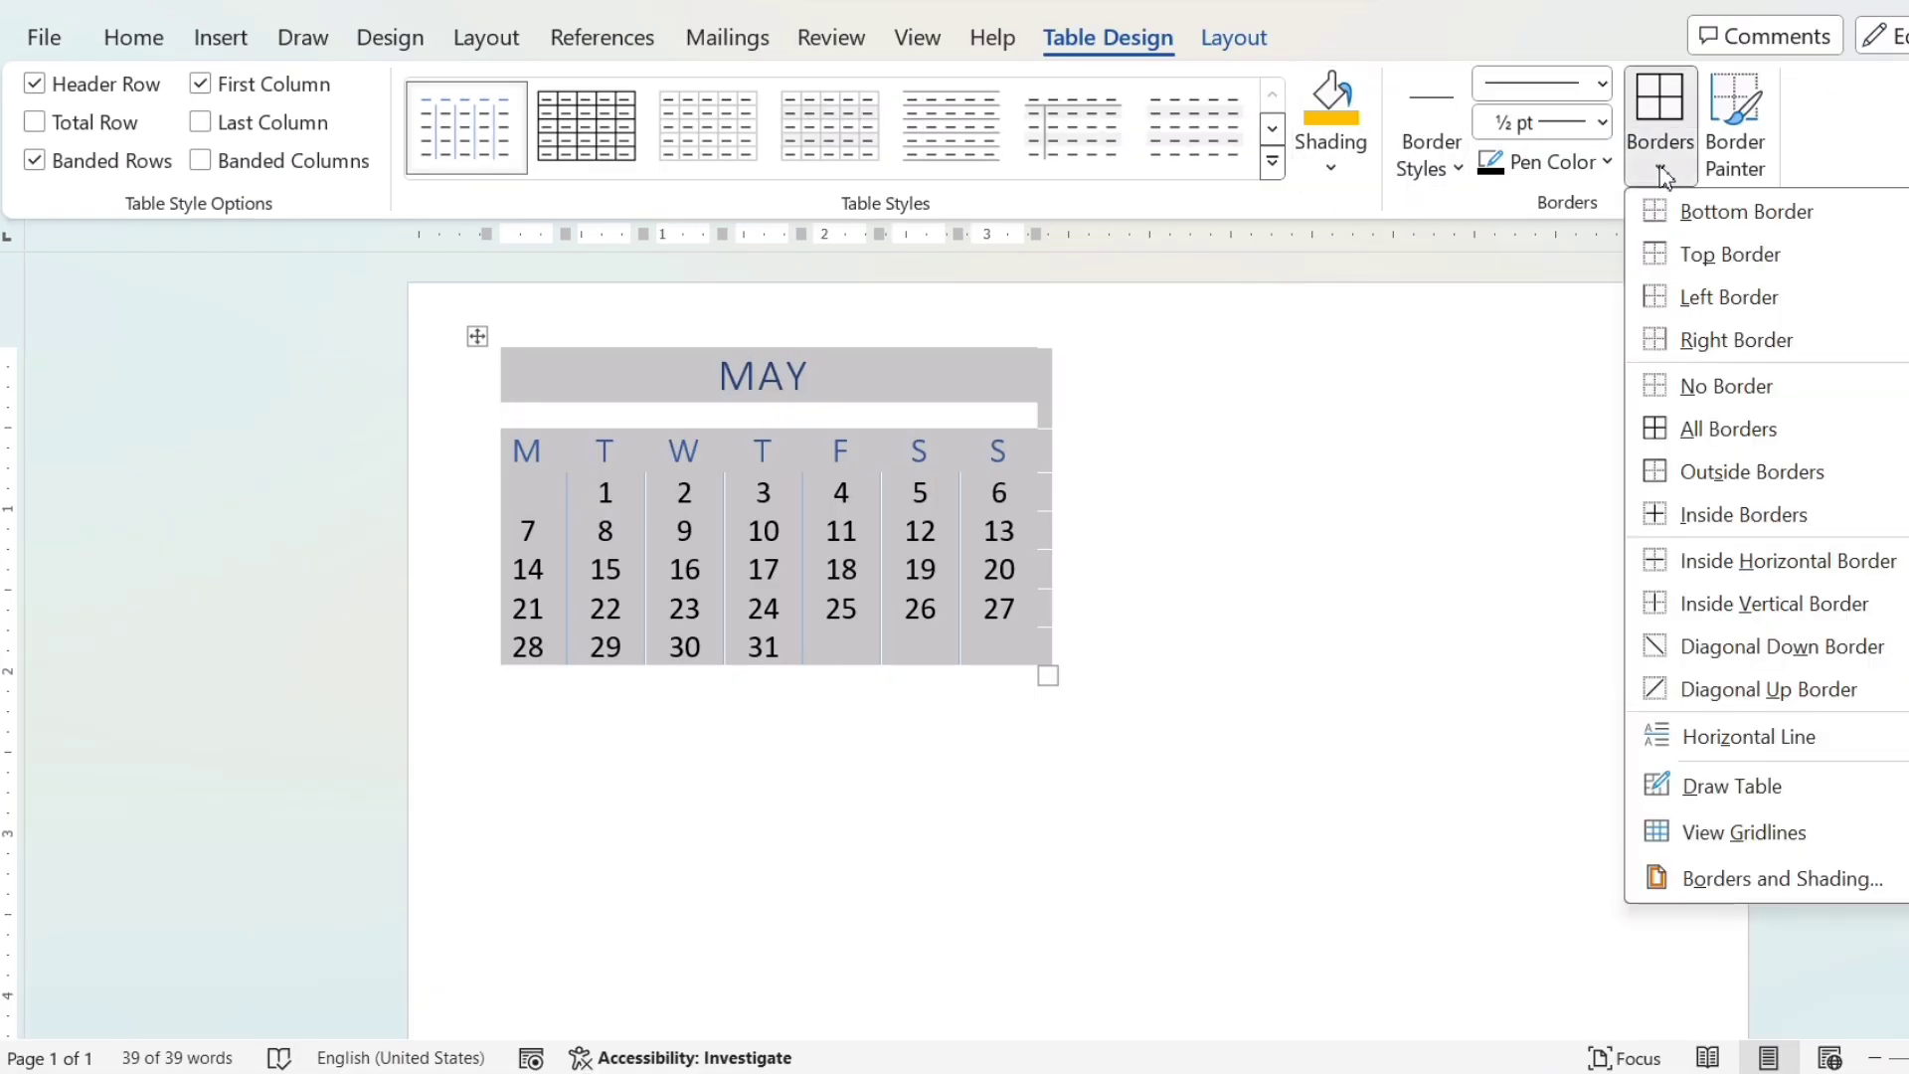
click(1695, 436)
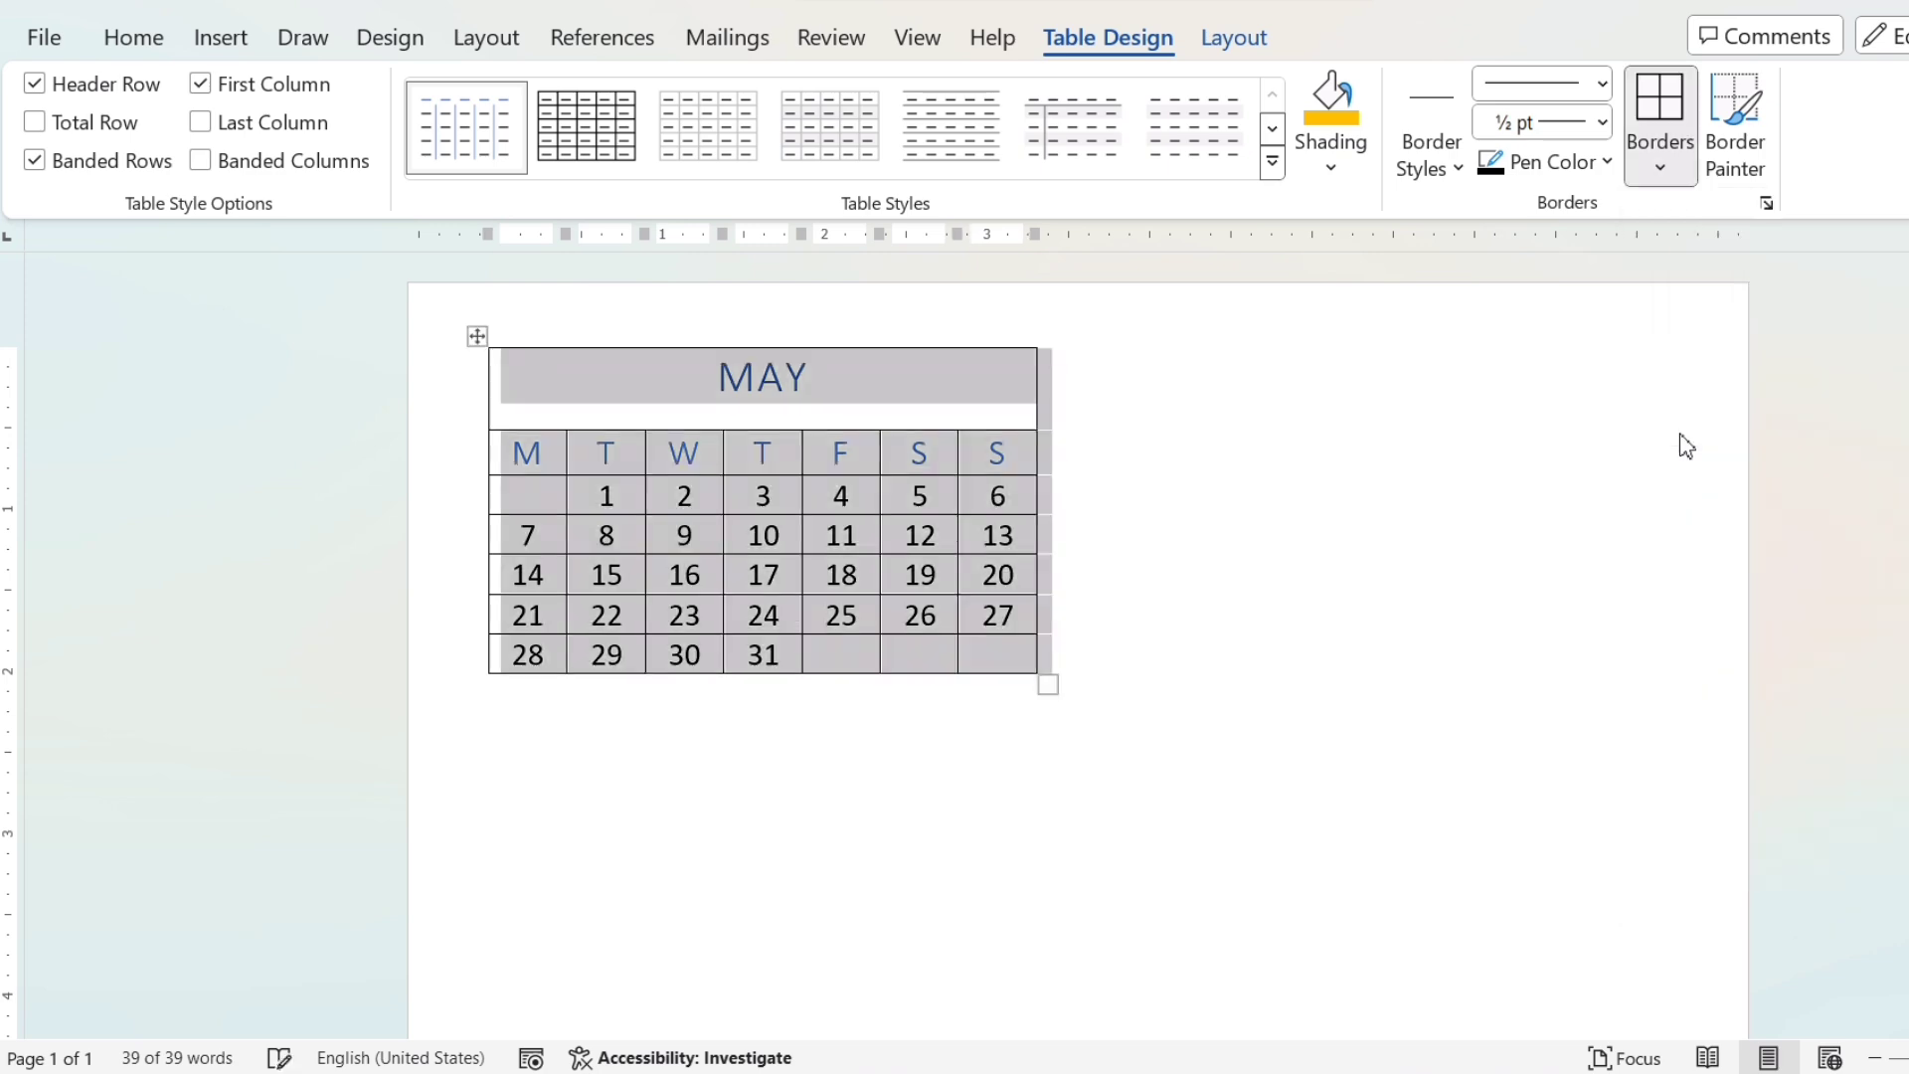
- Shade the MAY title cell of the calendar with the standard orange colour
click(718, 374)
drag(717, 376, 825, 378)
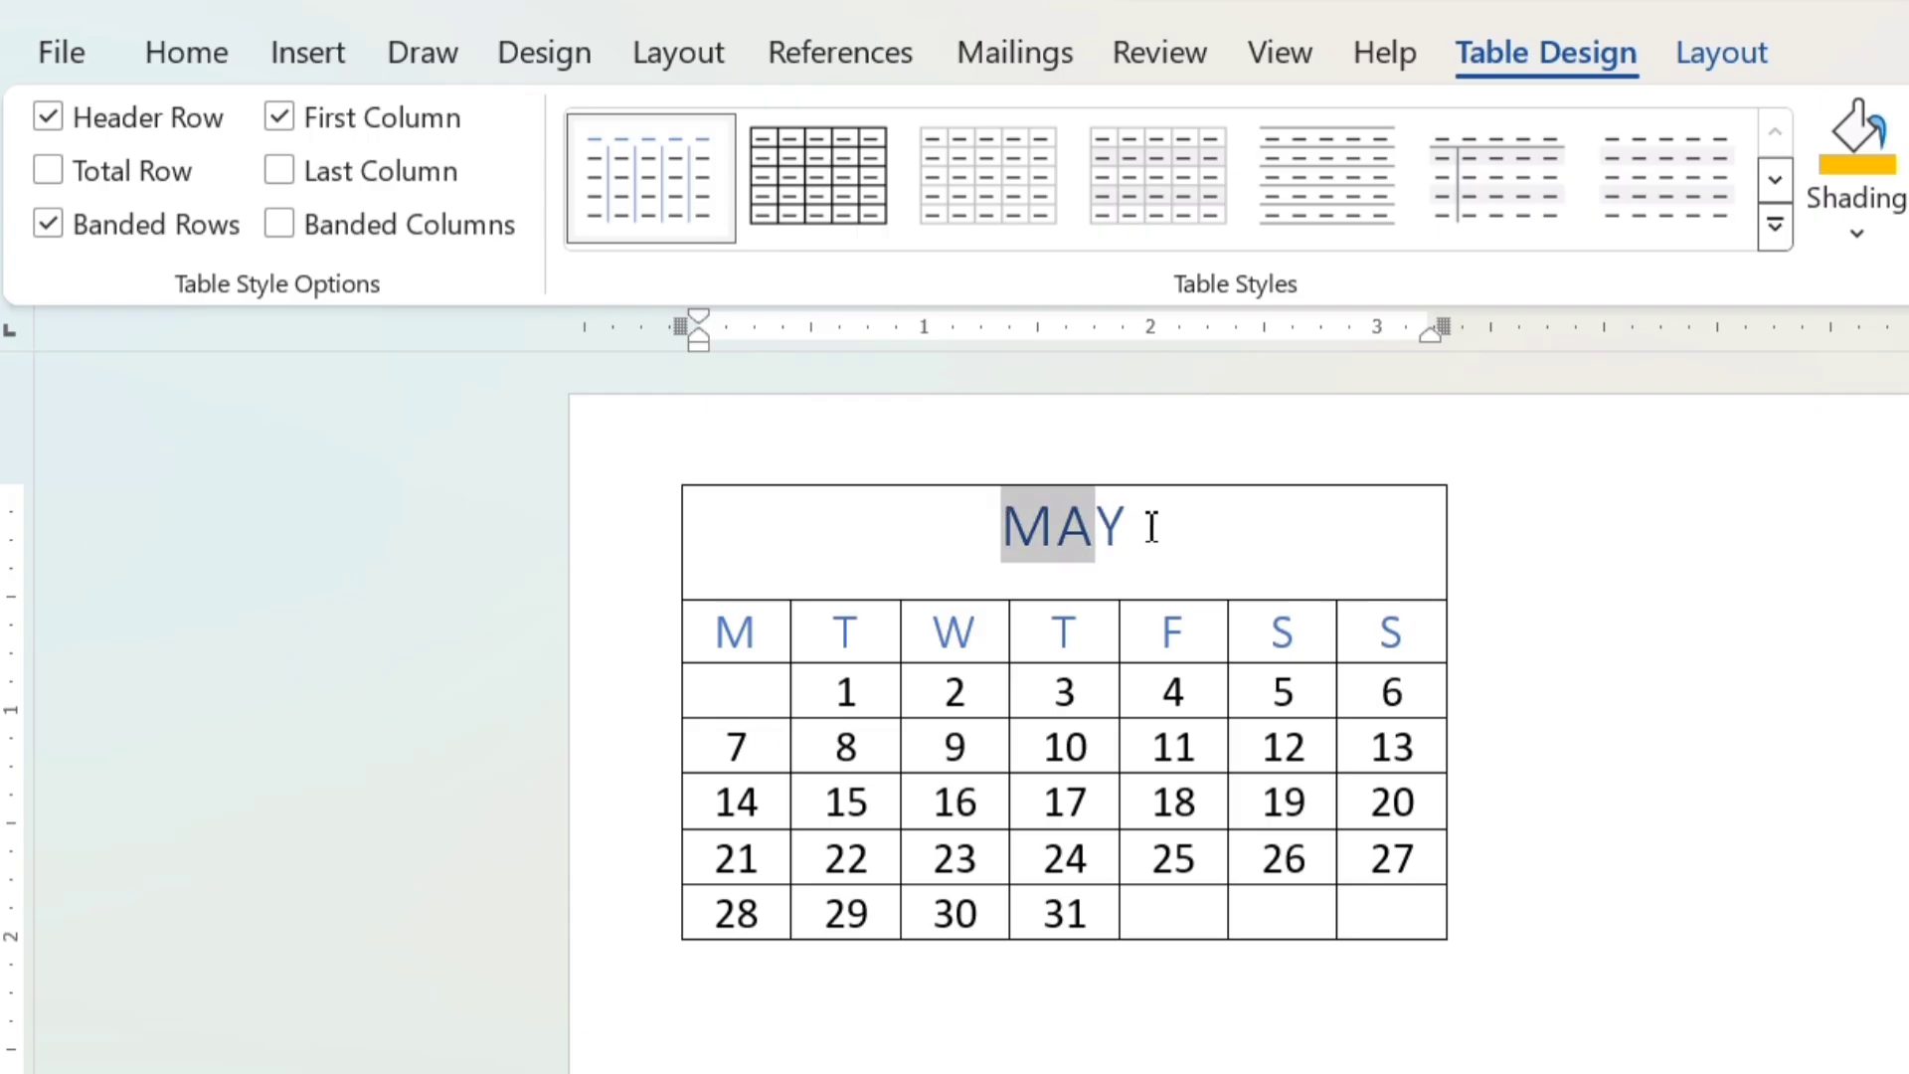
drag(1151, 527, 1146, 524)
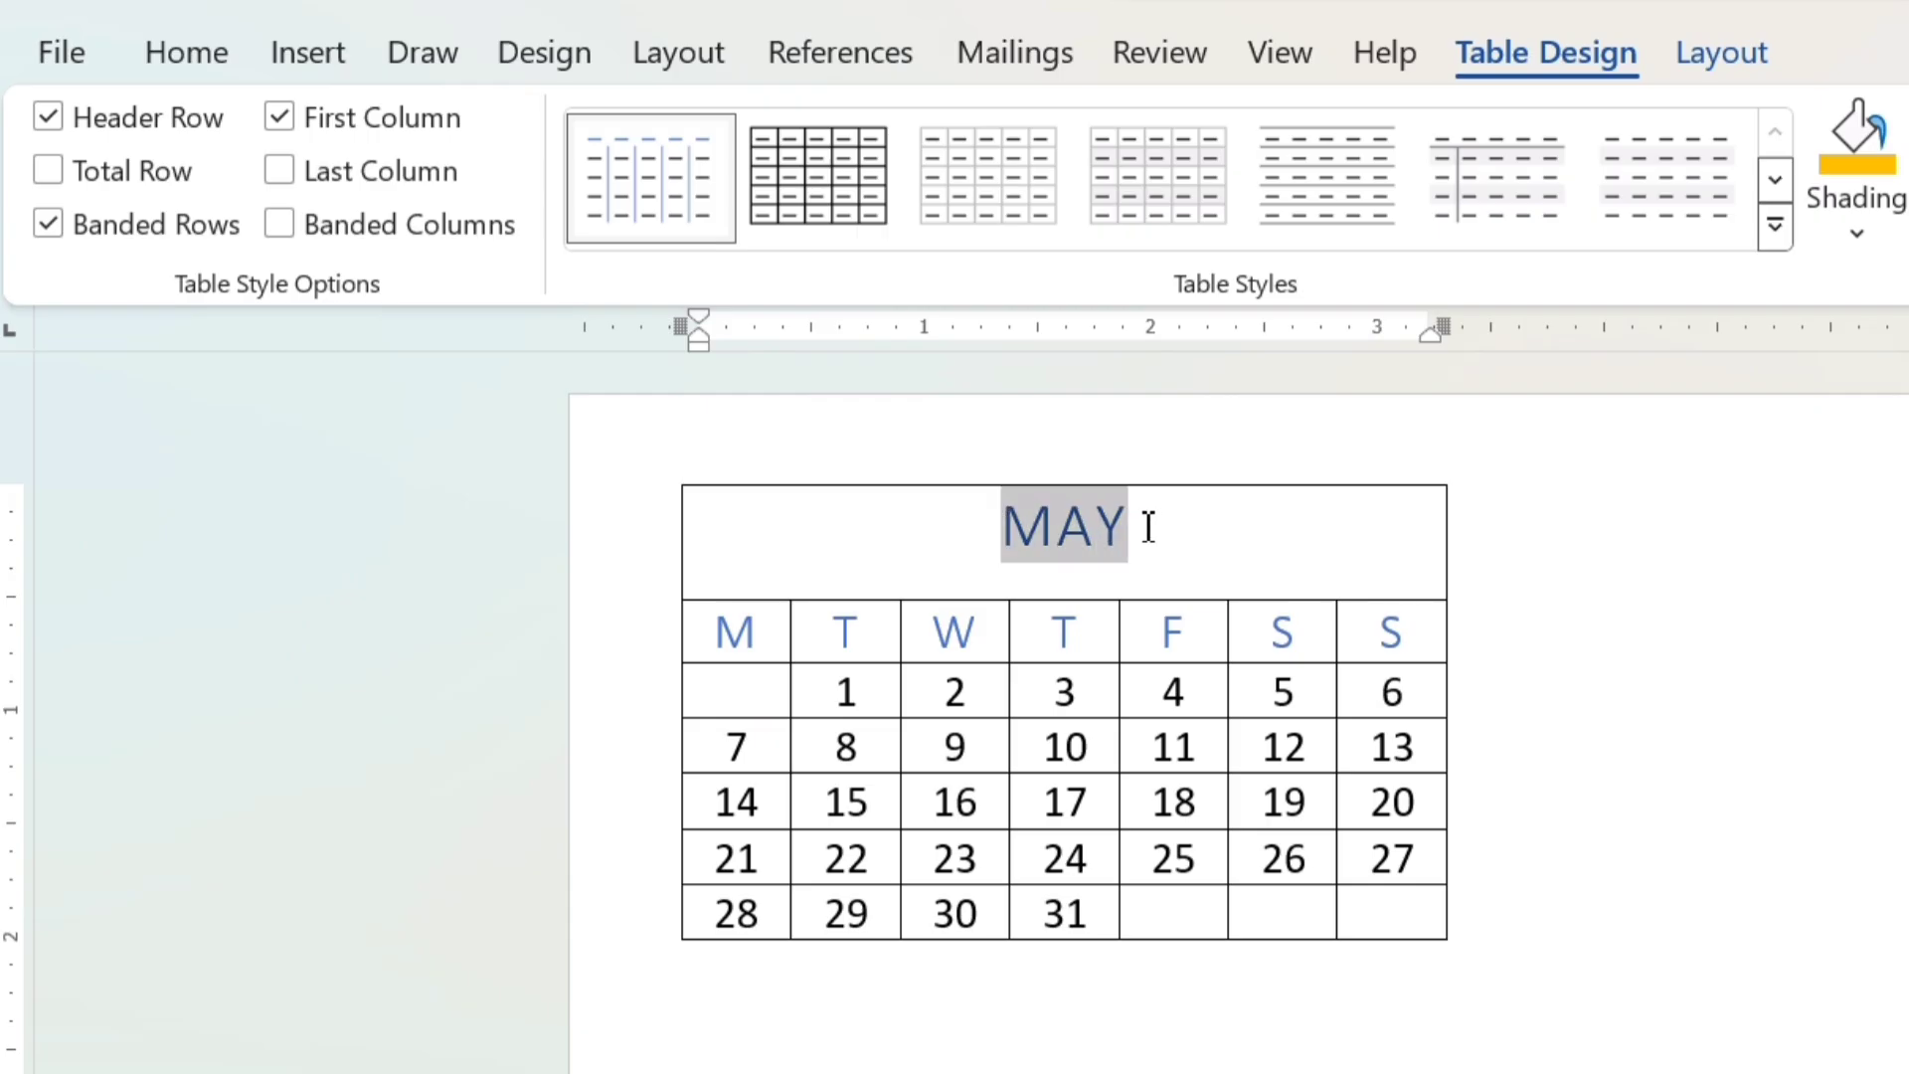
click(1008, 524)
click(186, 52)
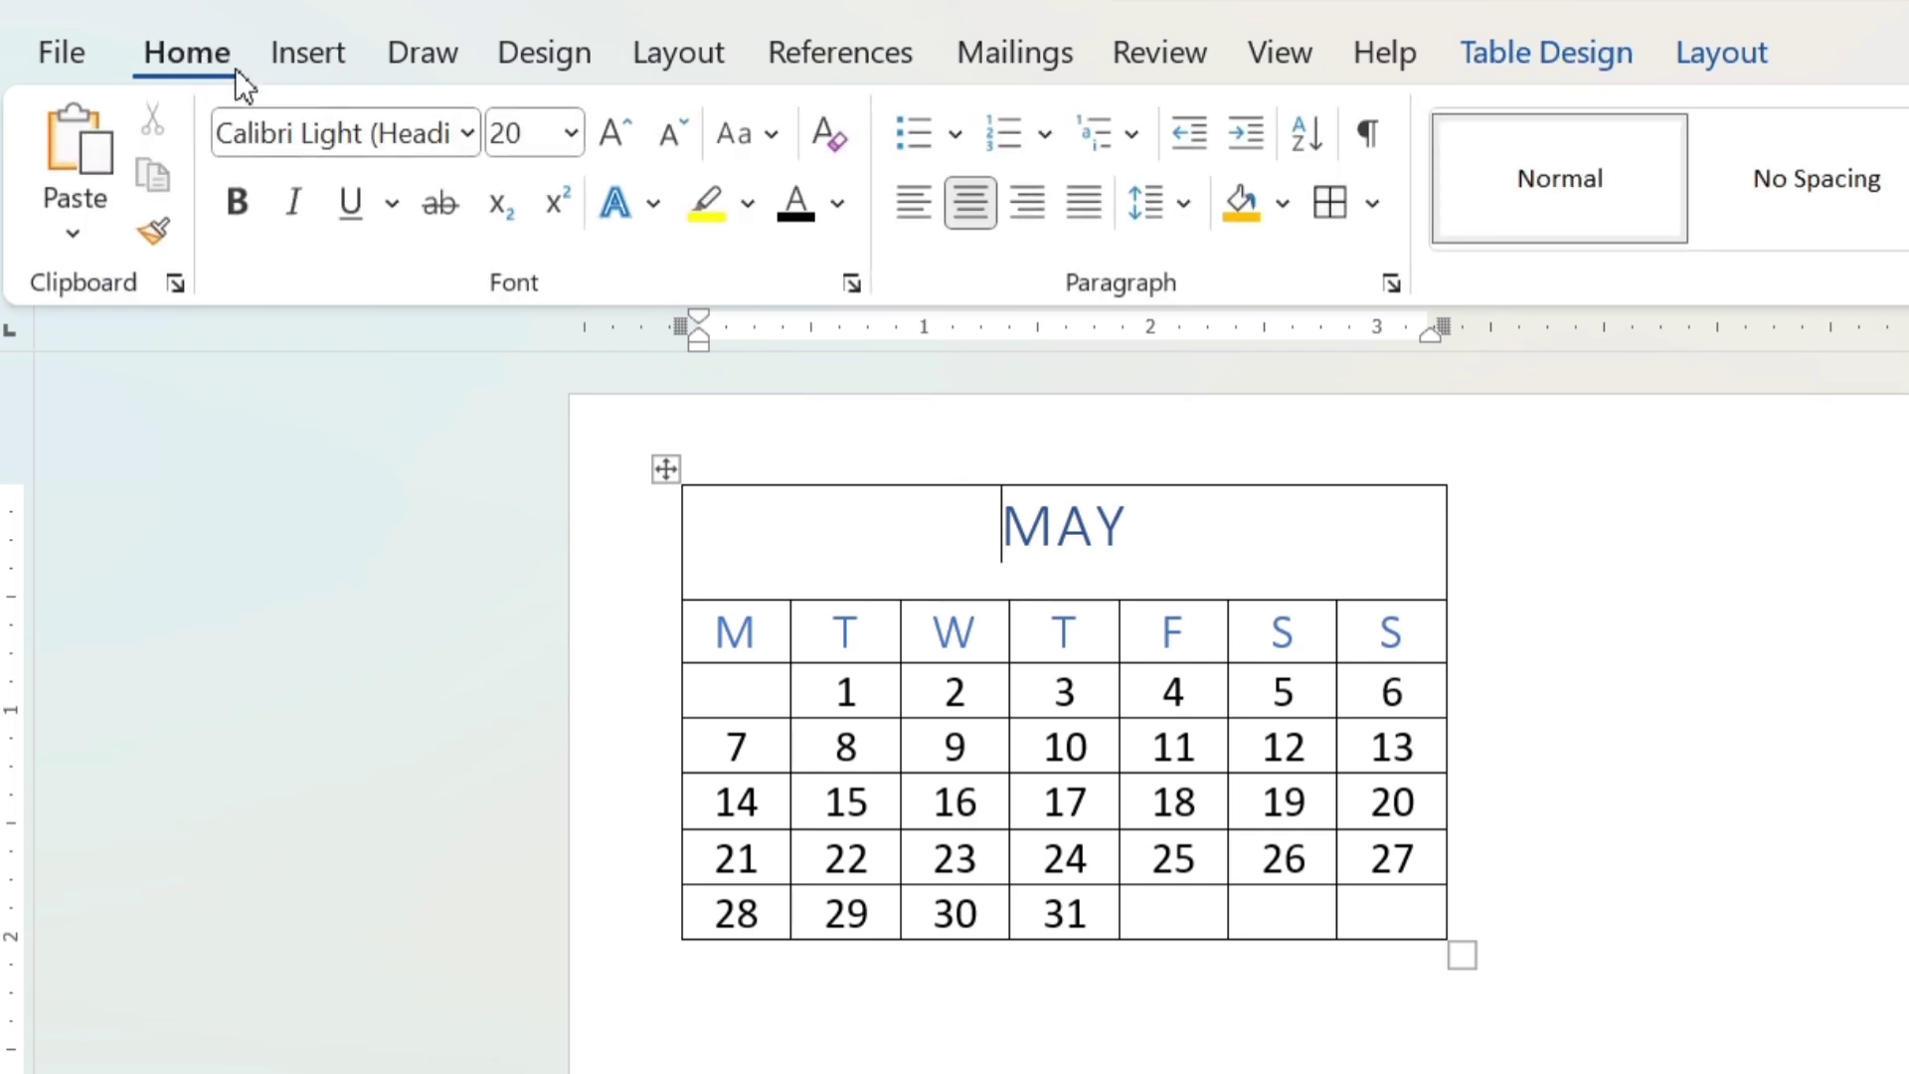
click(1283, 203)
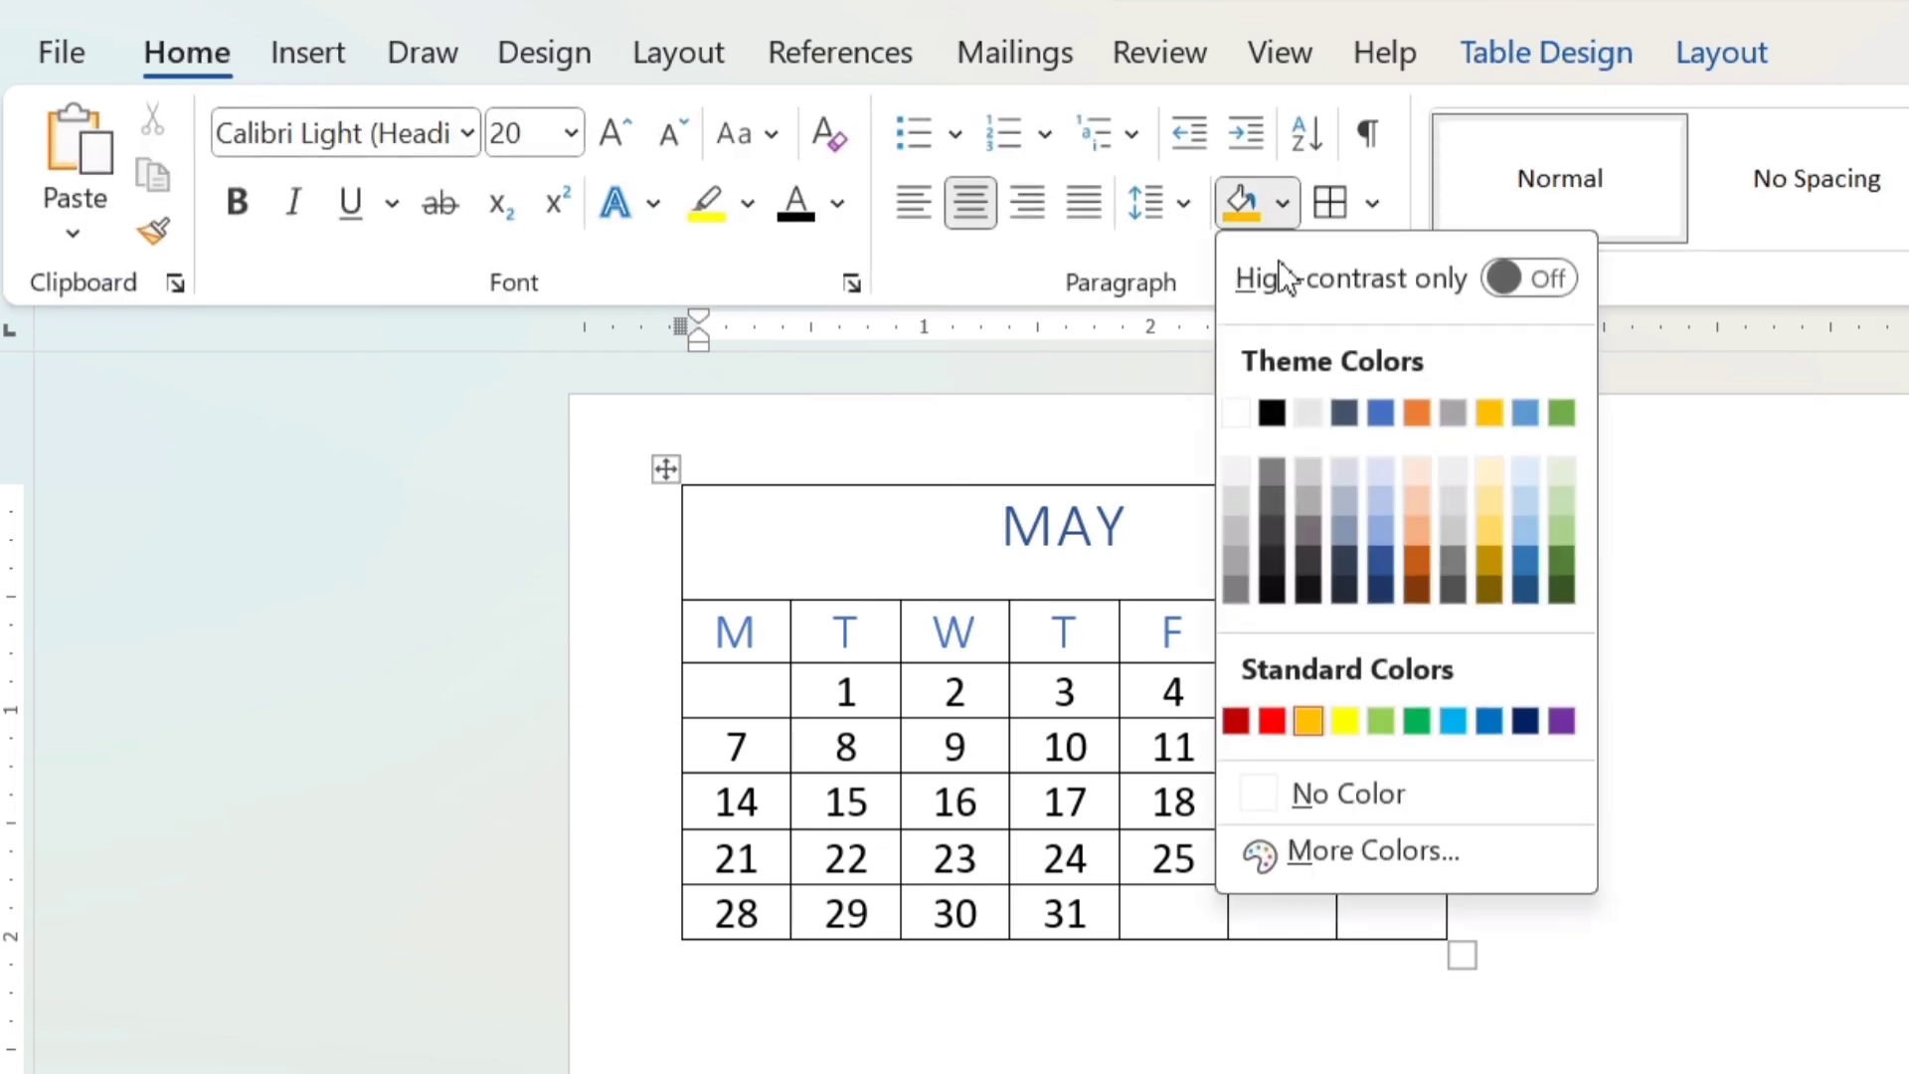
click(1308, 718)
- Make the MAY title text bold
drag(1001, 527, 1130, 528)
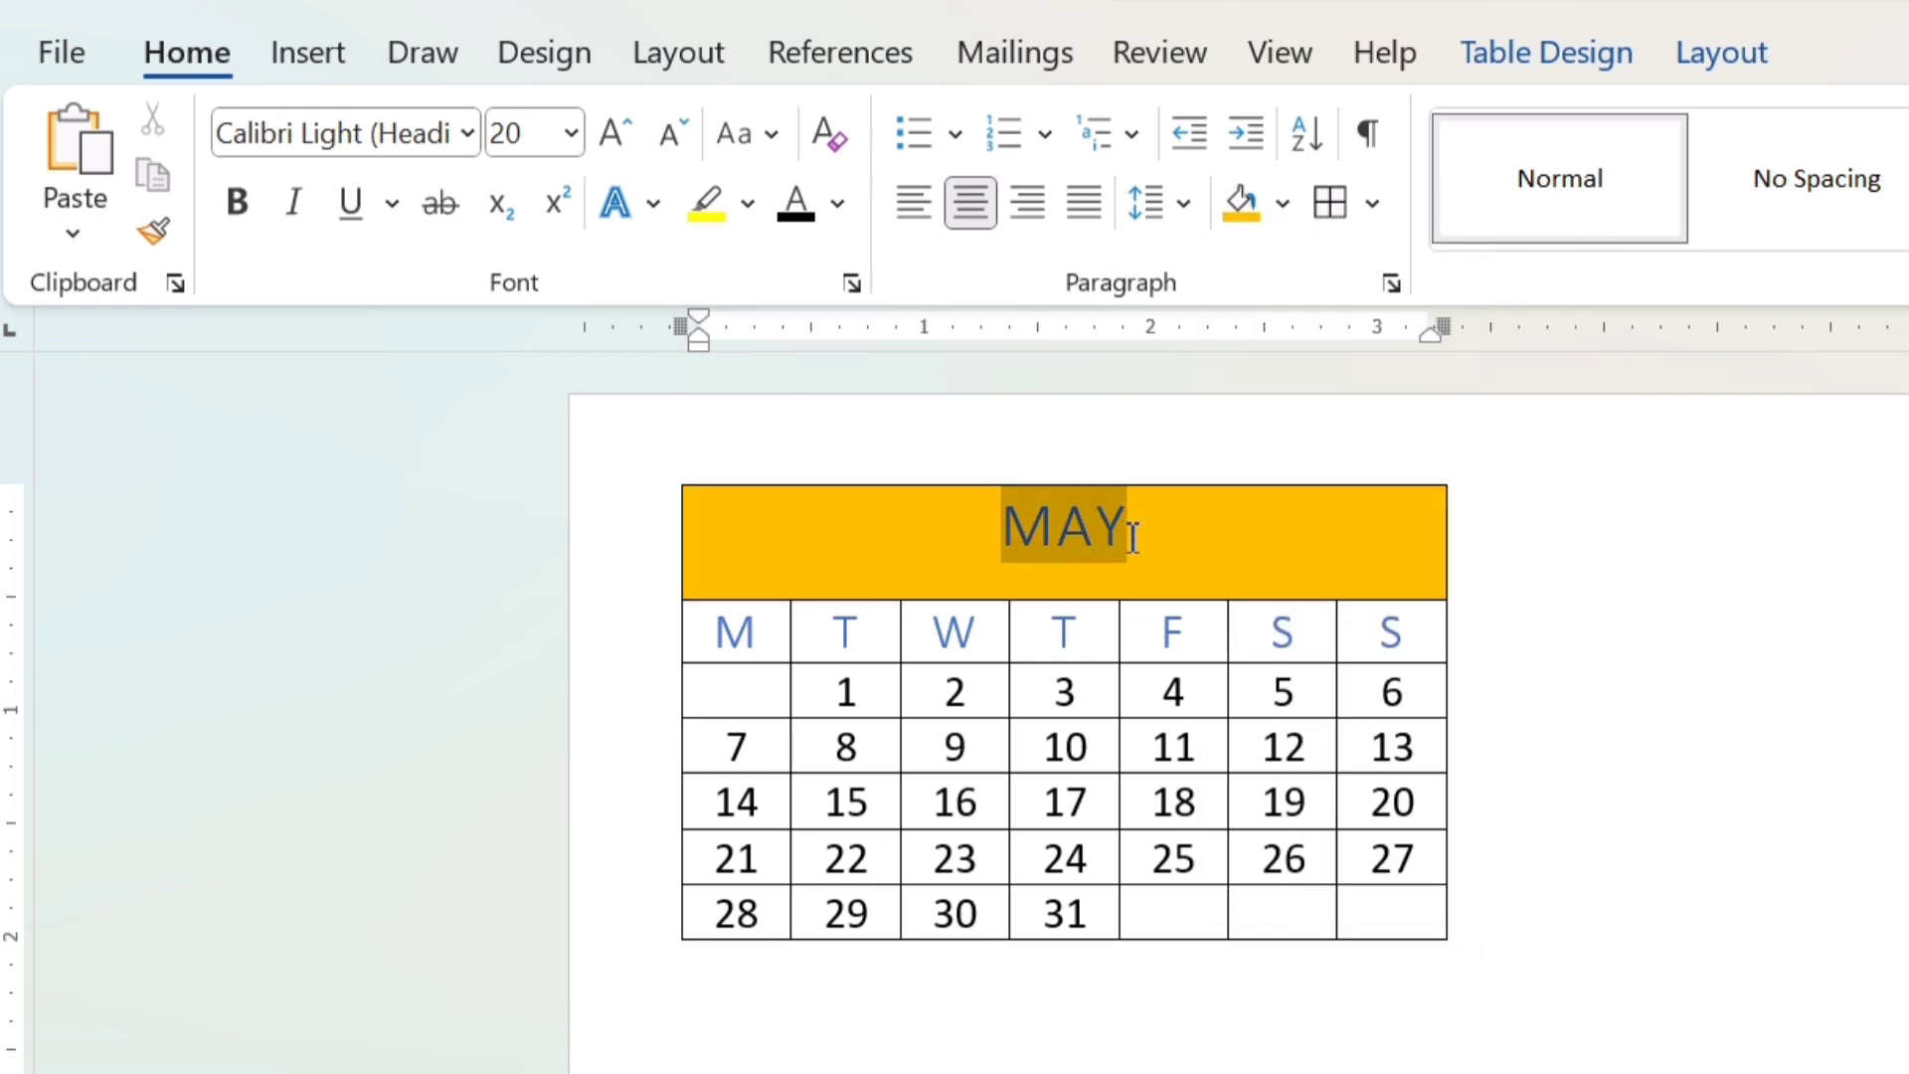
click(239, 202)
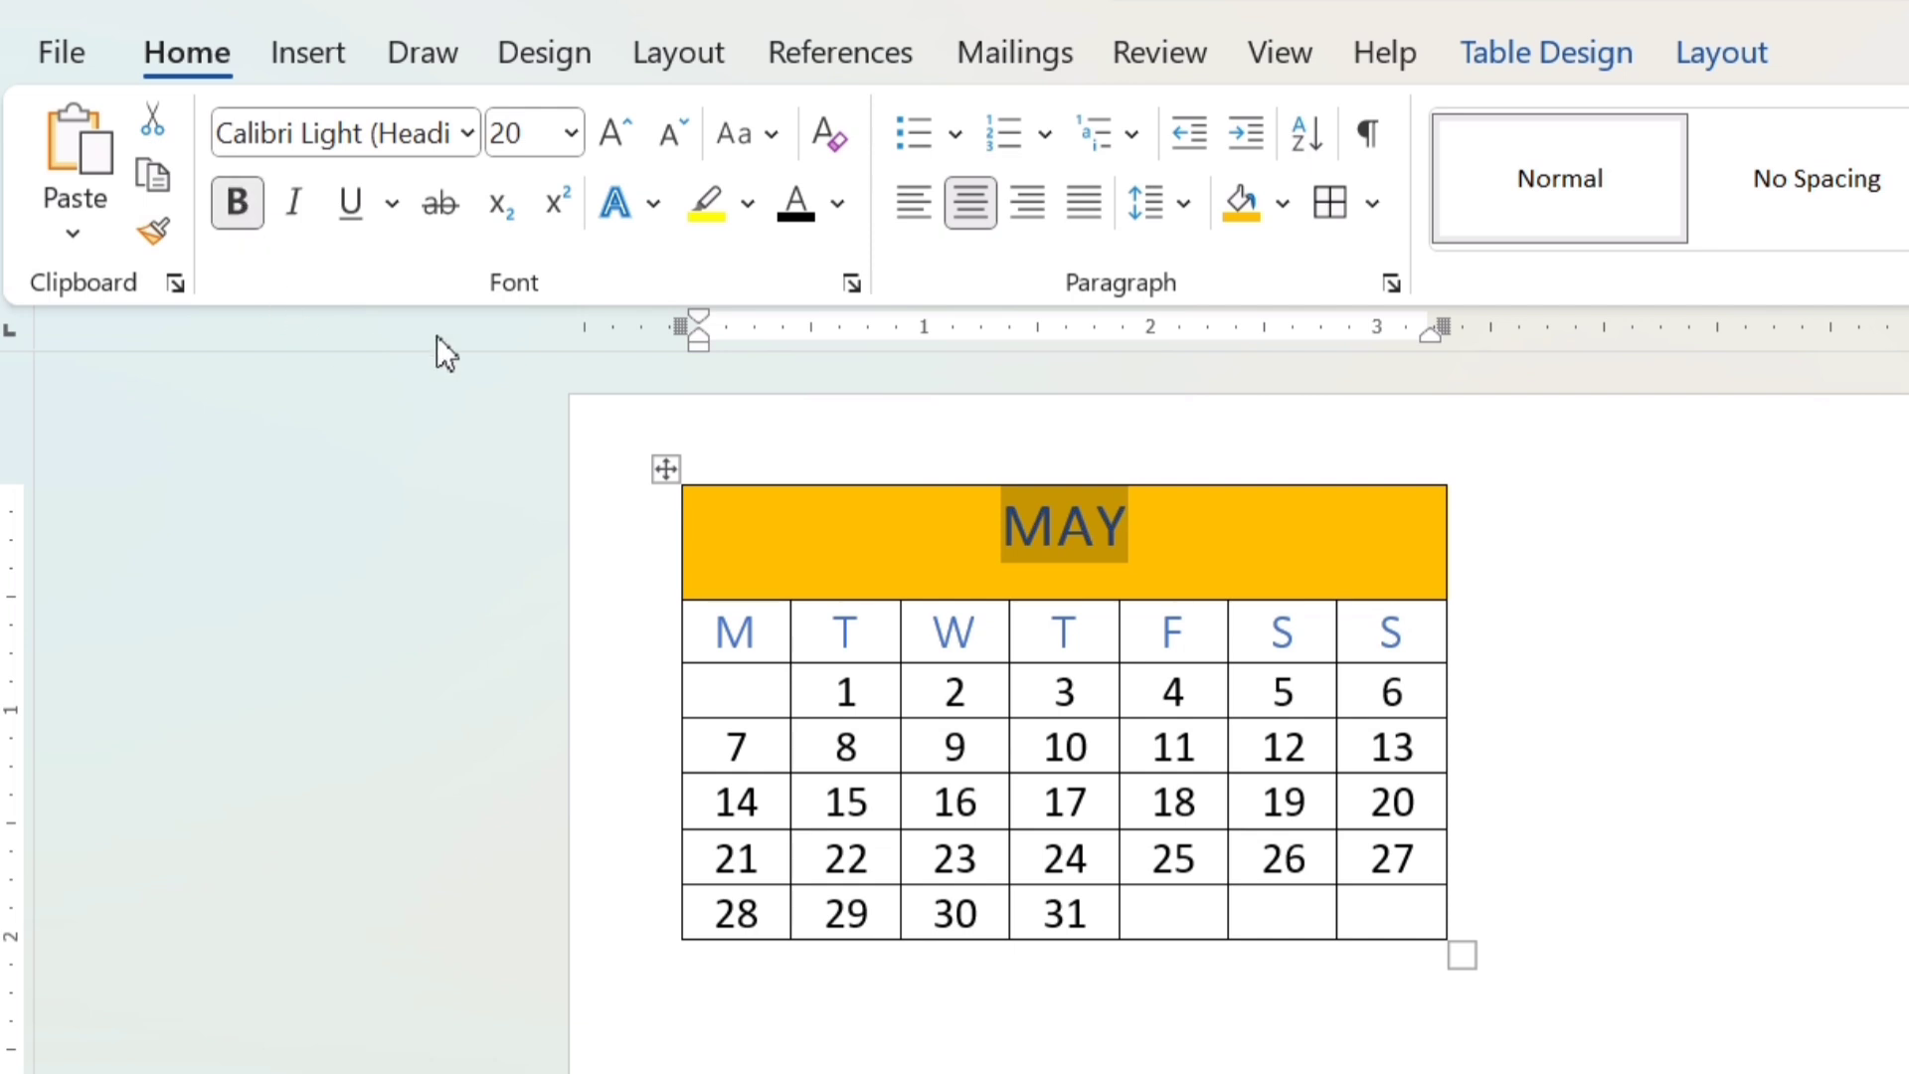
- Replace the MAY title with JAN-24 and reduce the height of the calendar's title row
click(1153, 587)
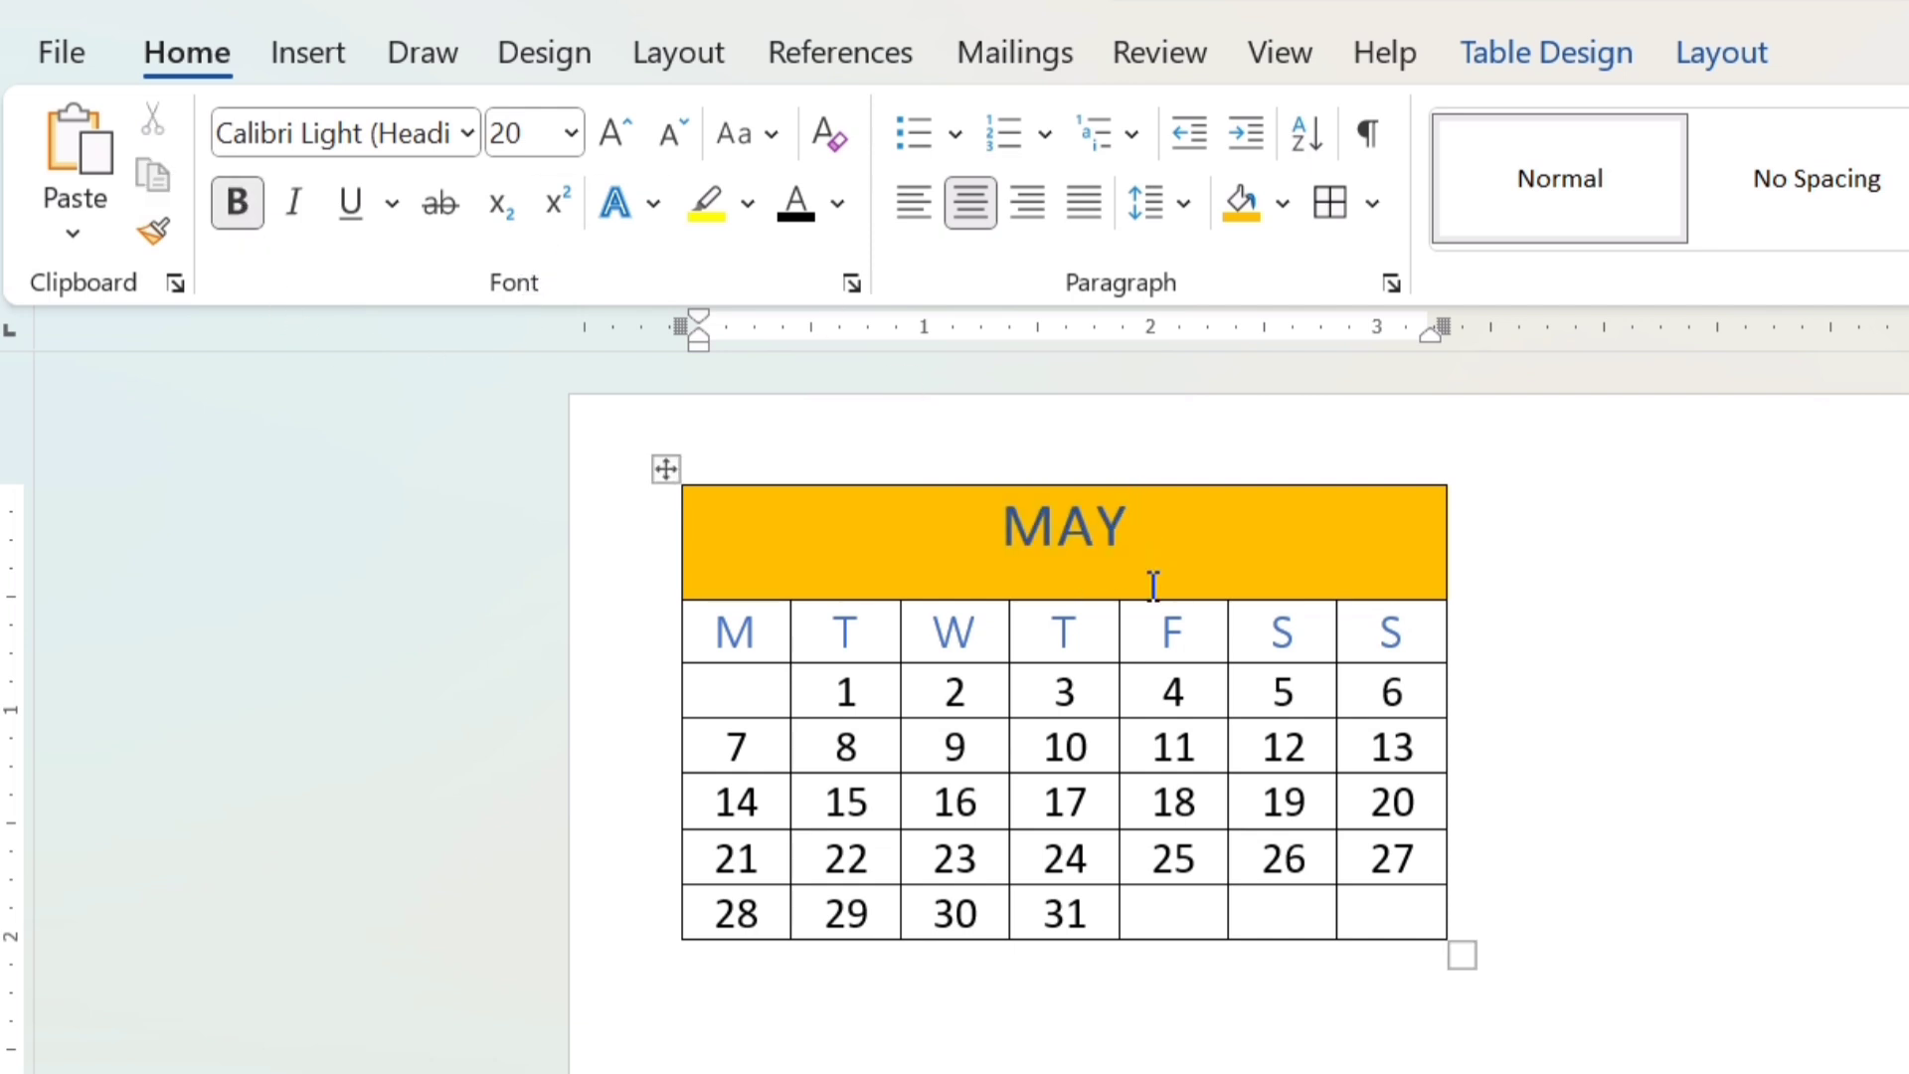
key(BackSpace)
key(BackSpace)
key(BackSpace)
text(J)
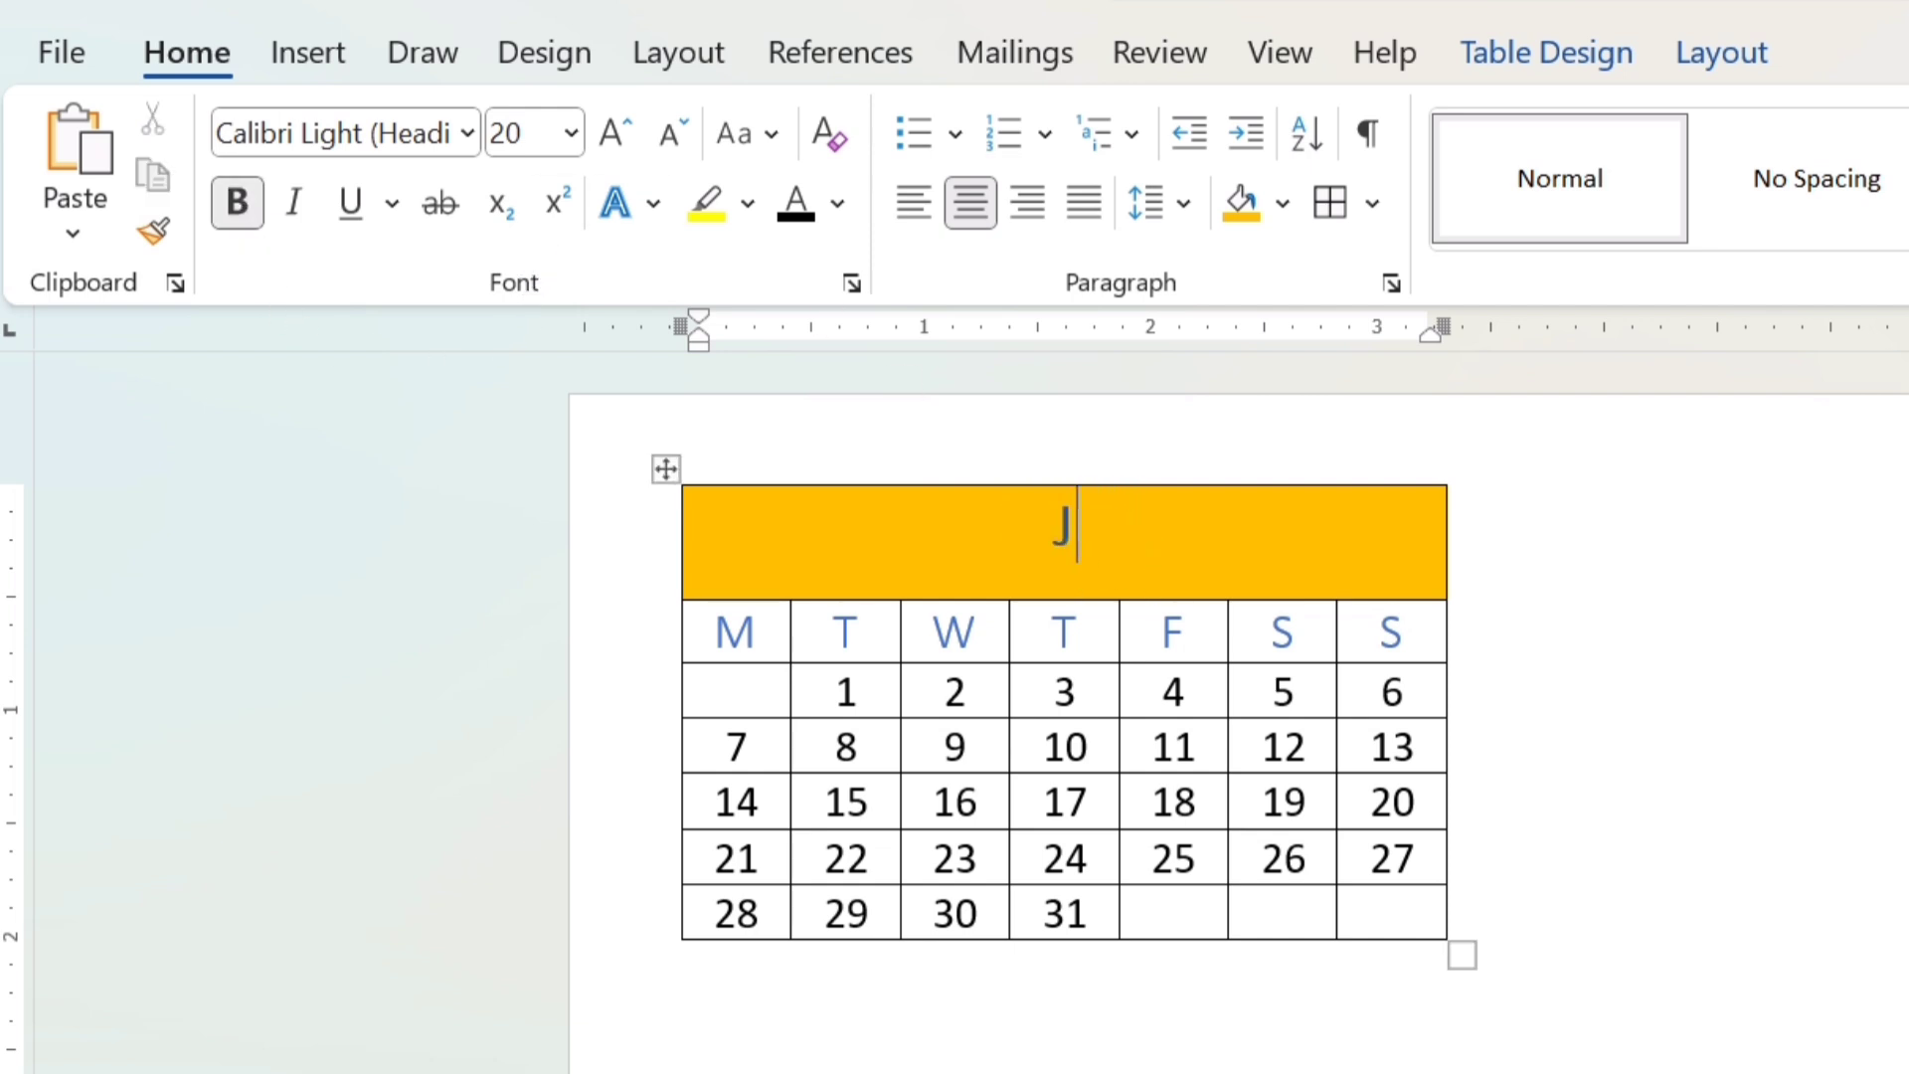
text(AN-24)
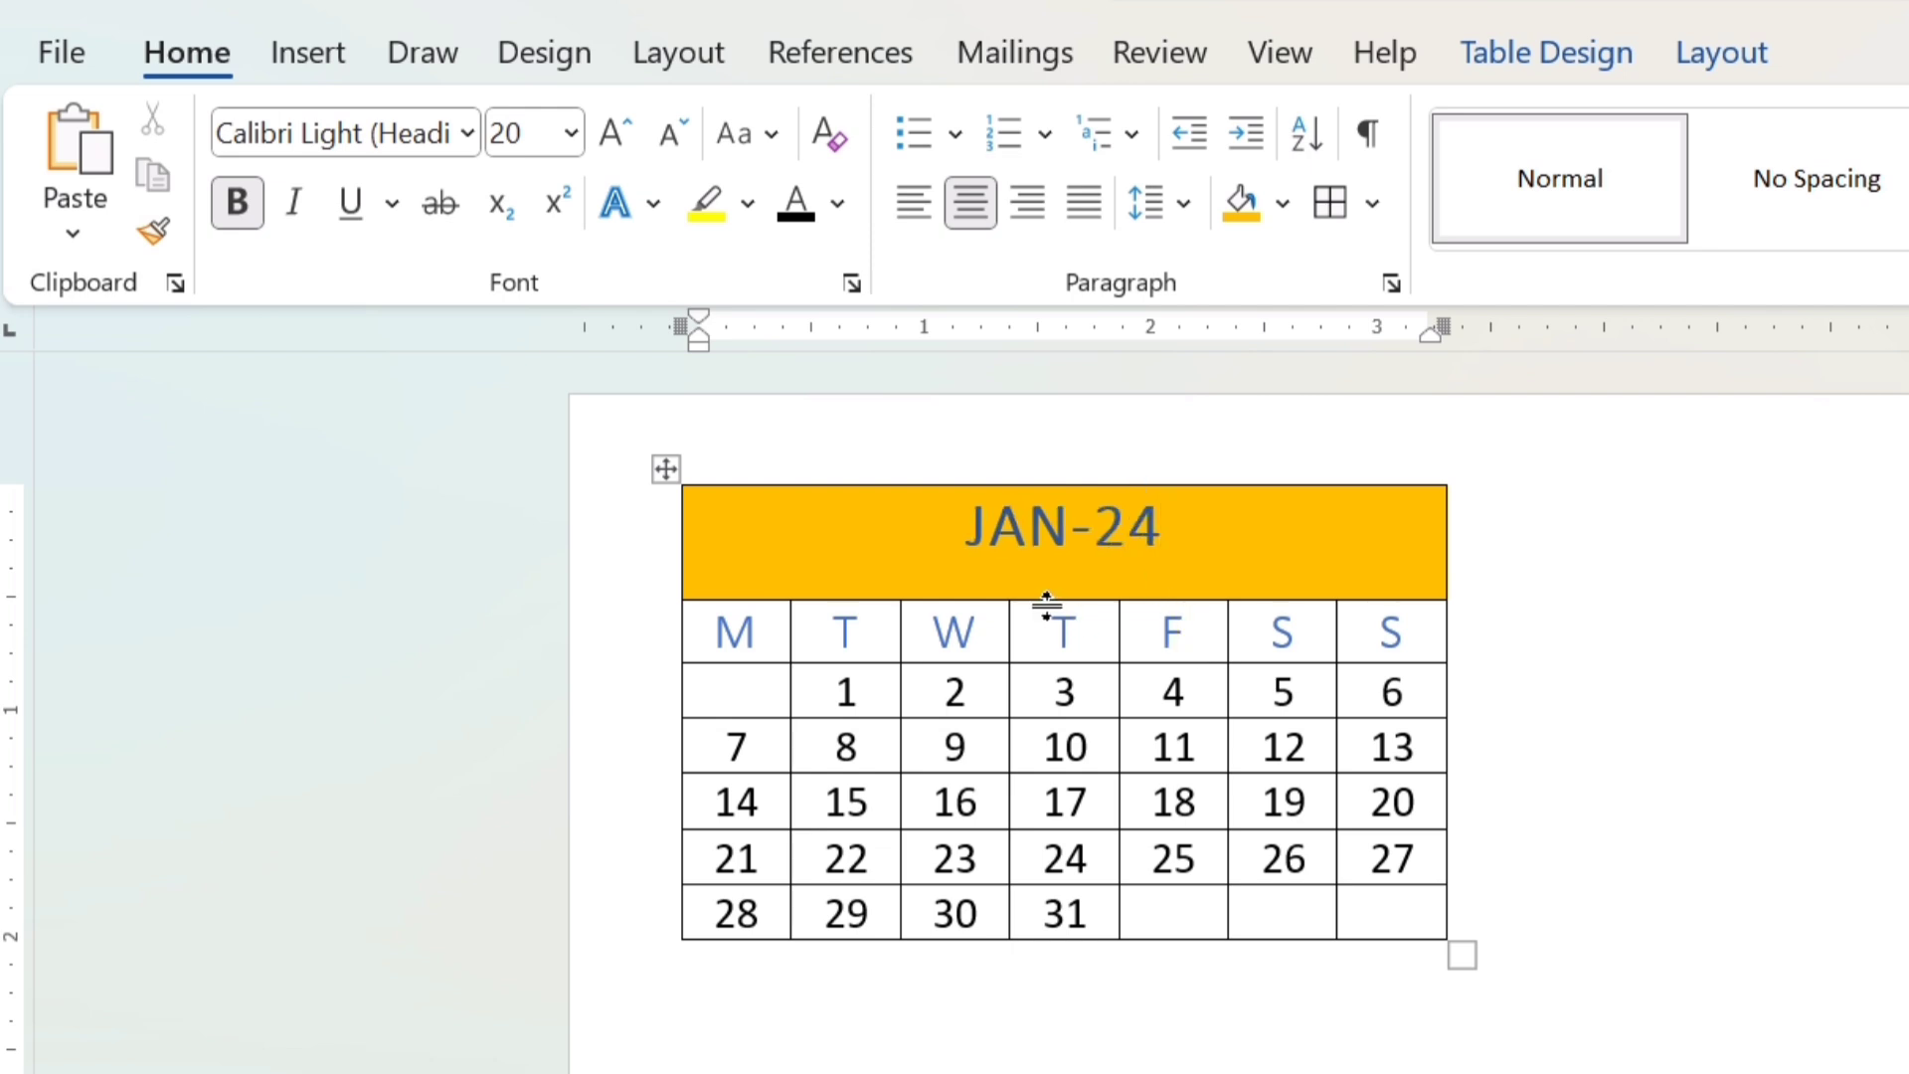
drag(1047, 602, 1046, 570)
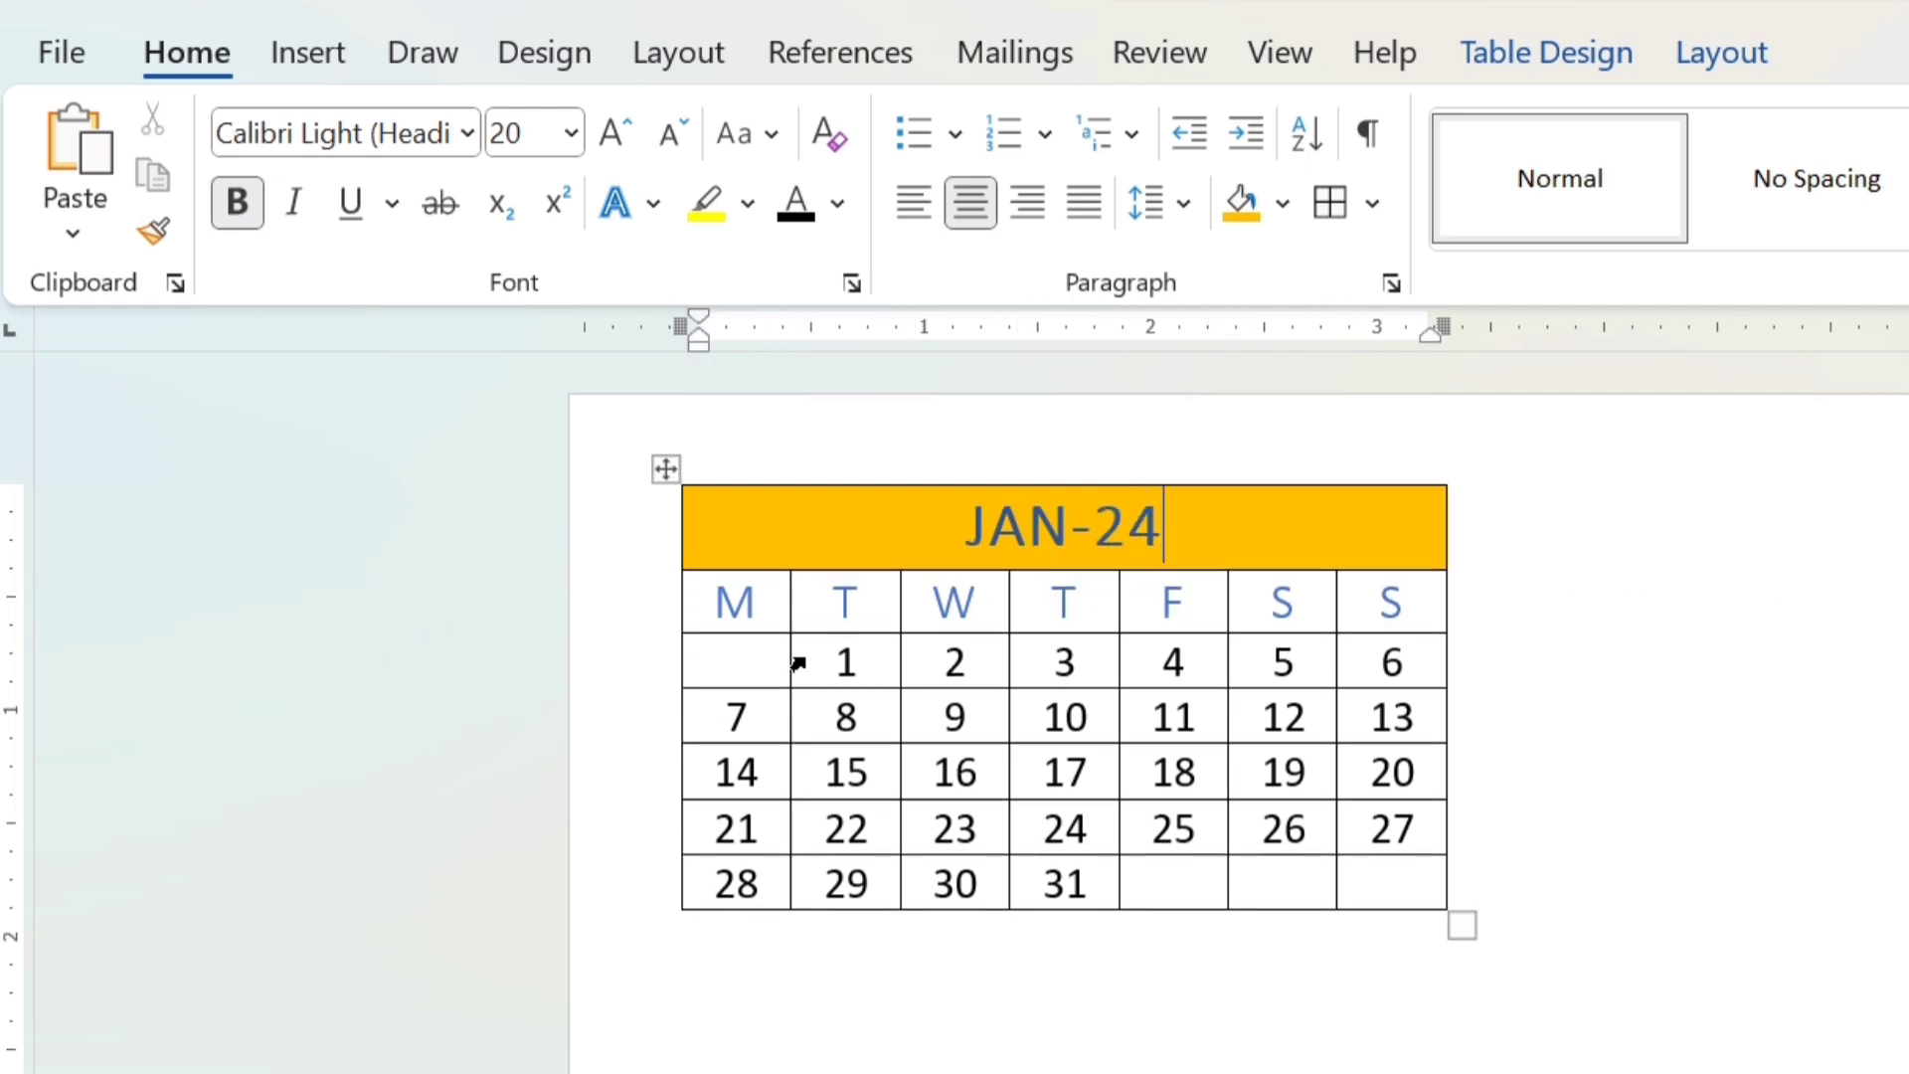
- Reduce the font size of the entire calendar table to 12
click(666, 469)
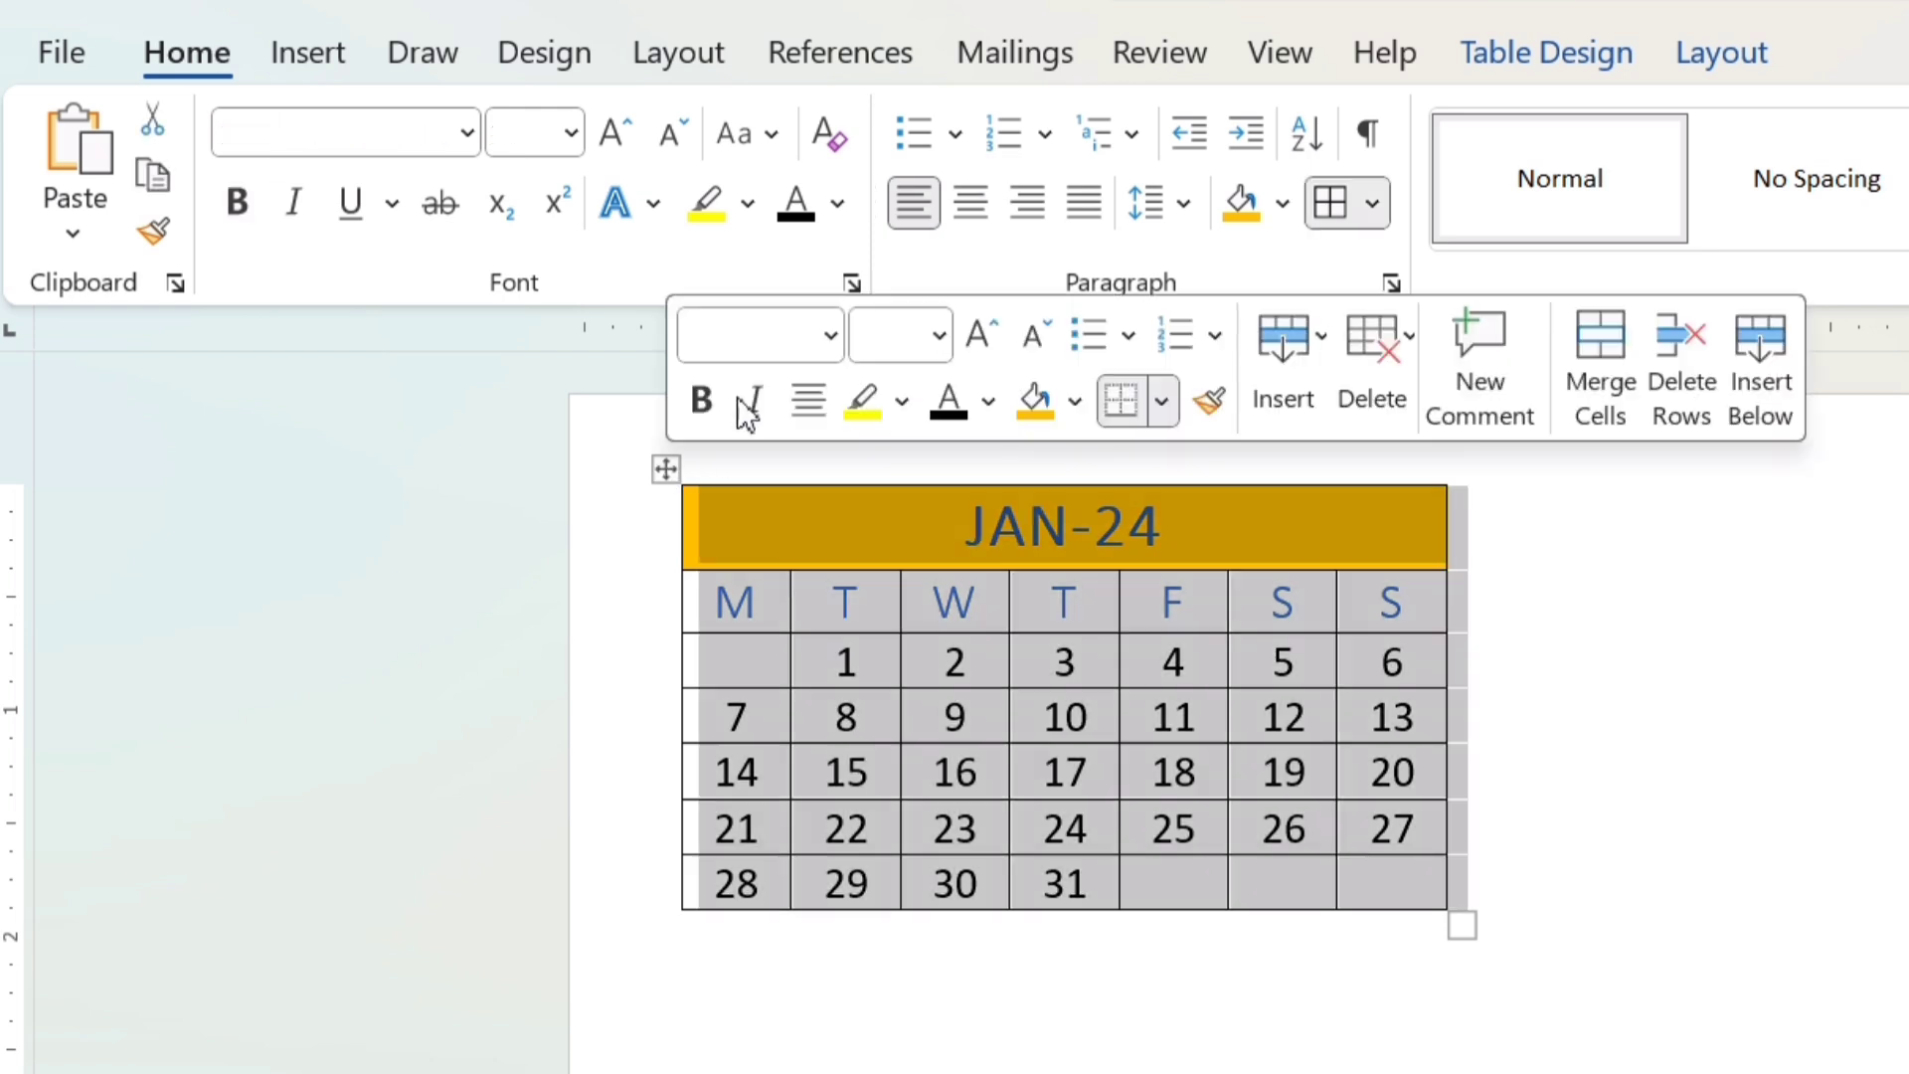
click(666, 139)
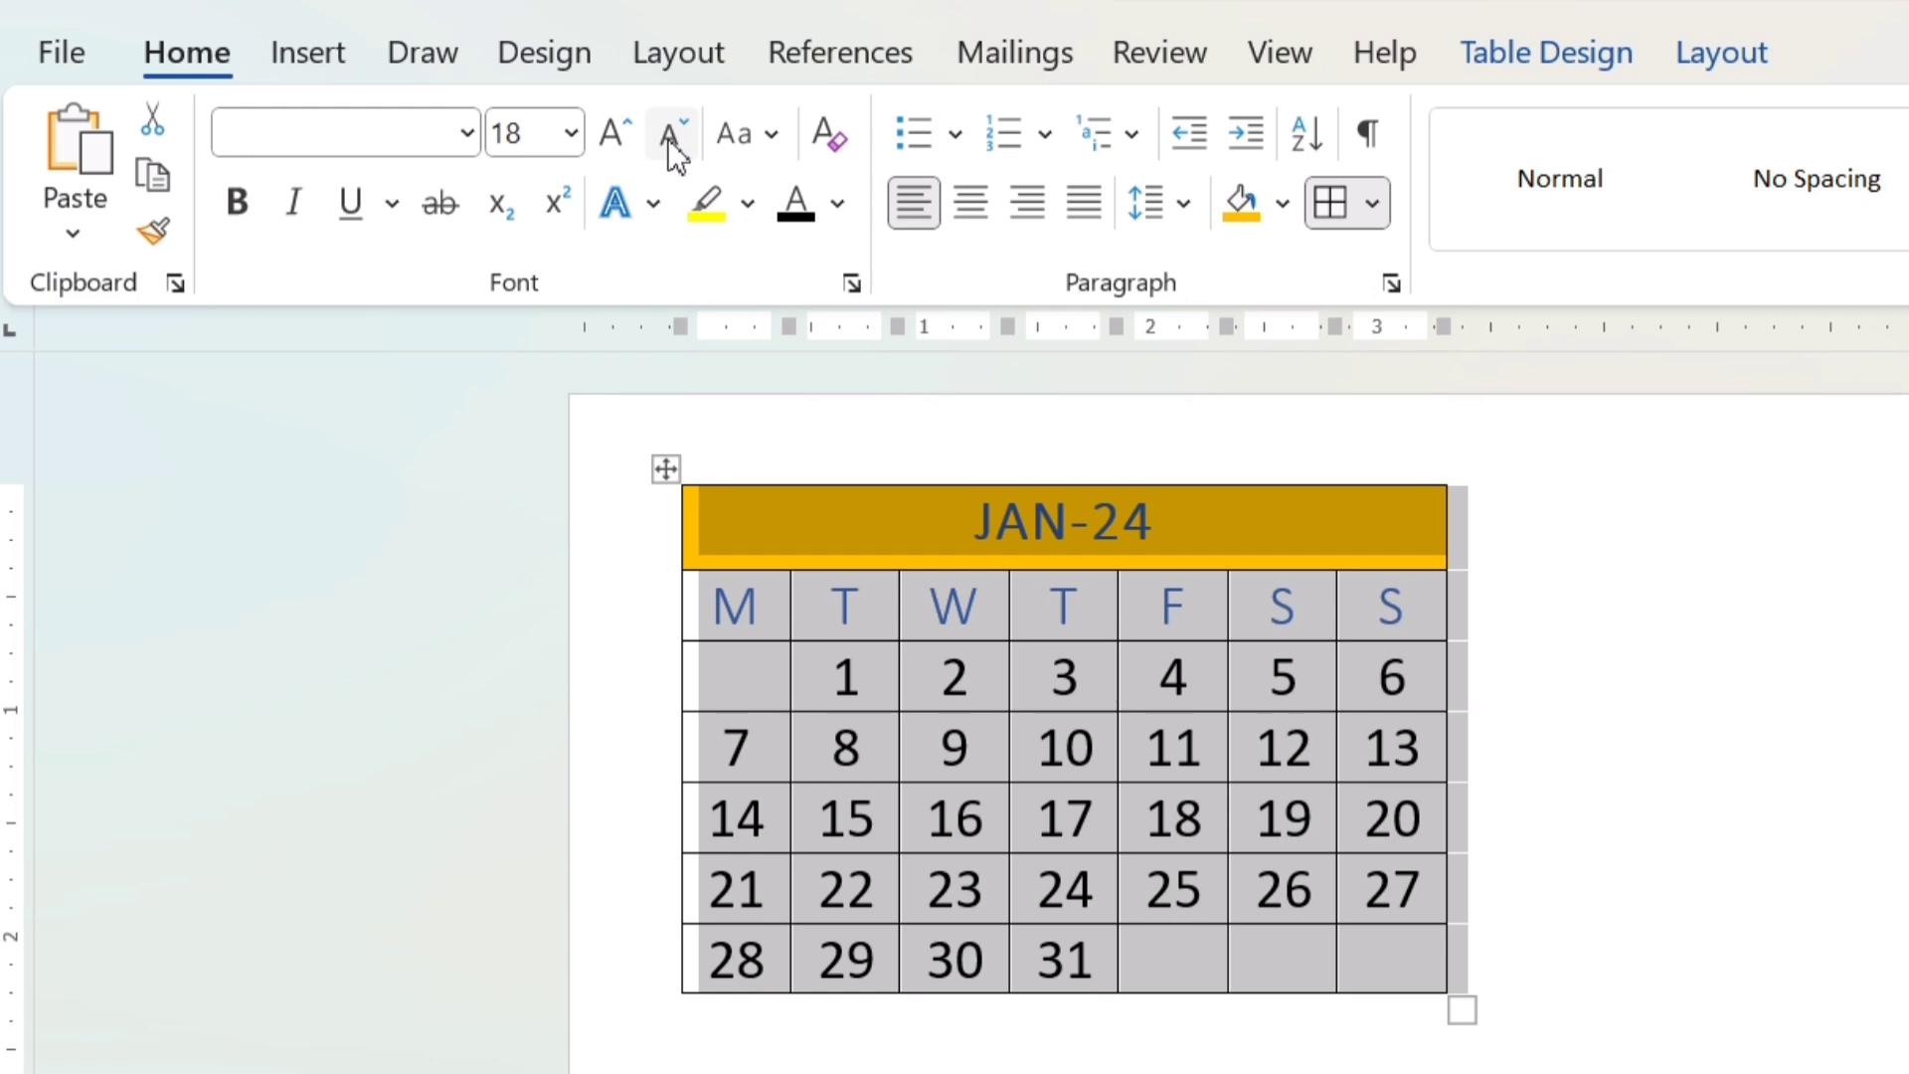
click(666, 139)
click(666, 139)
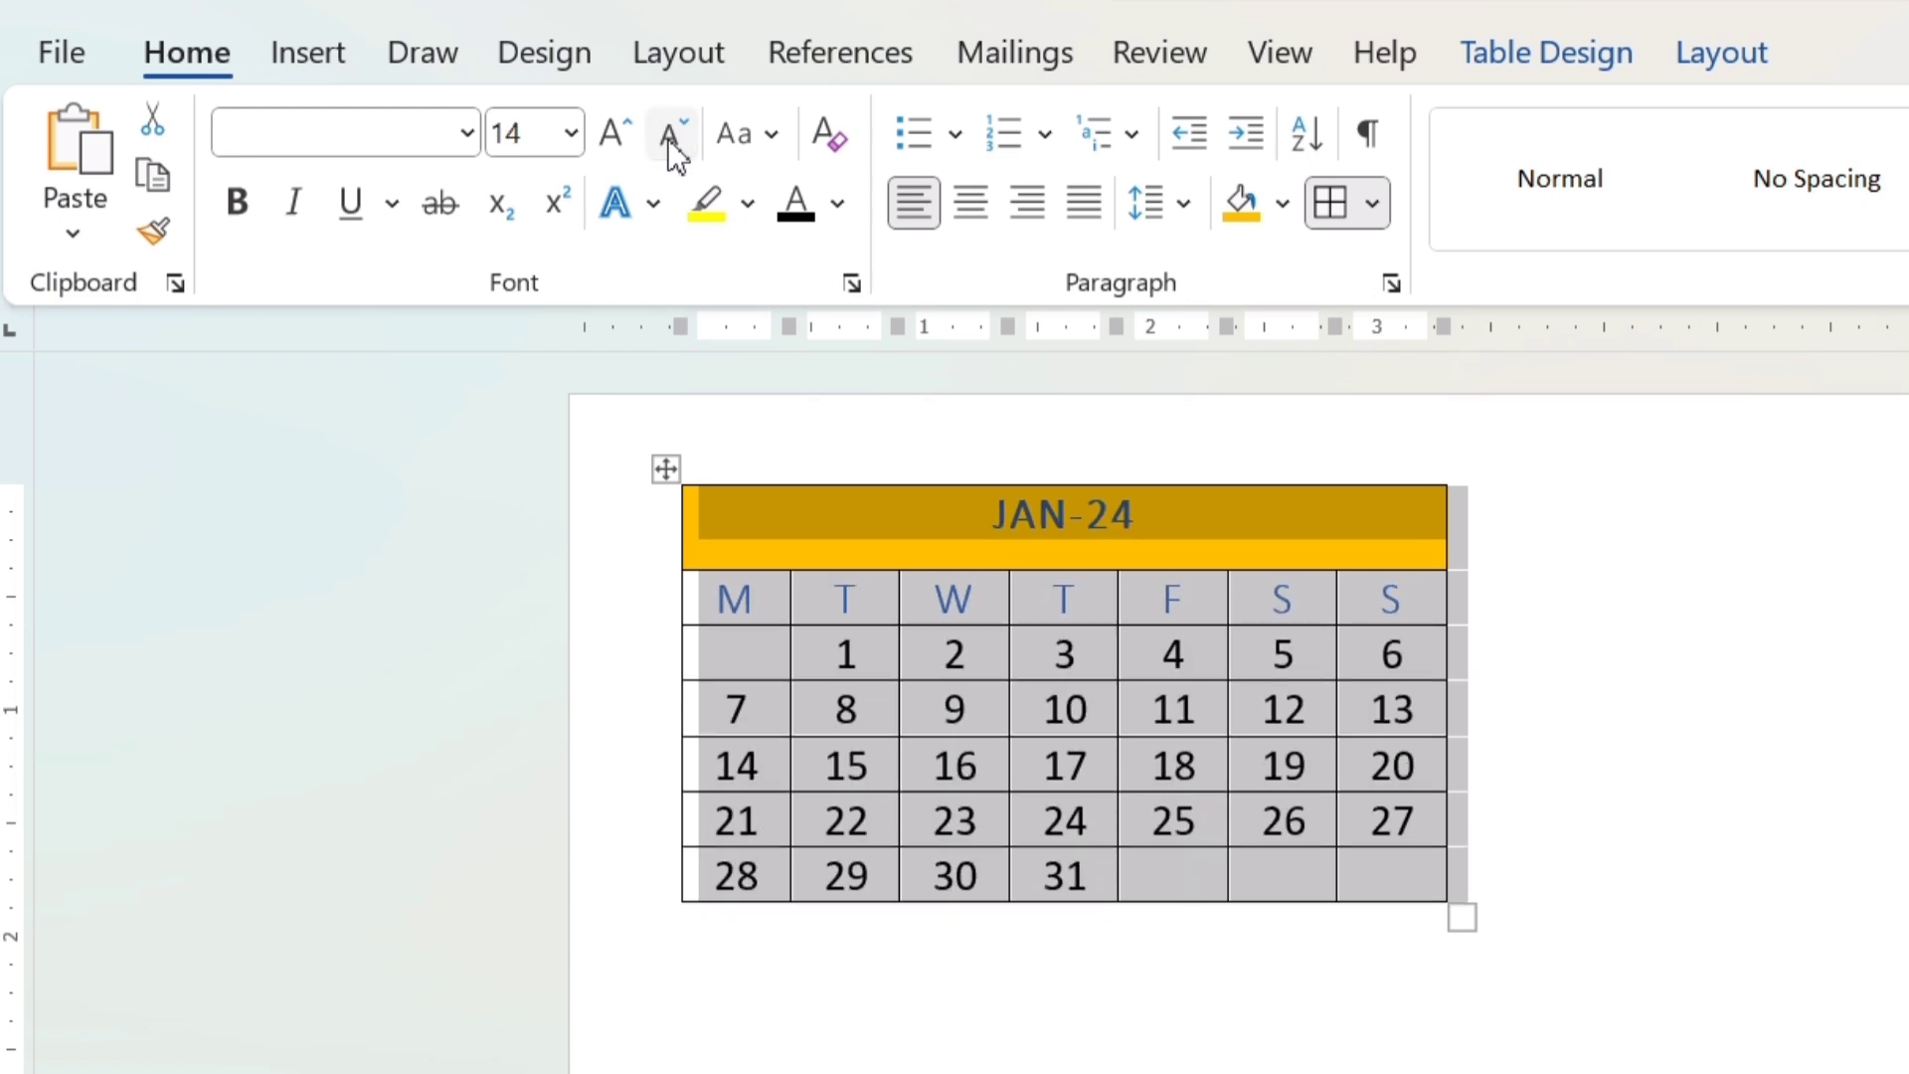
click(666, 139)
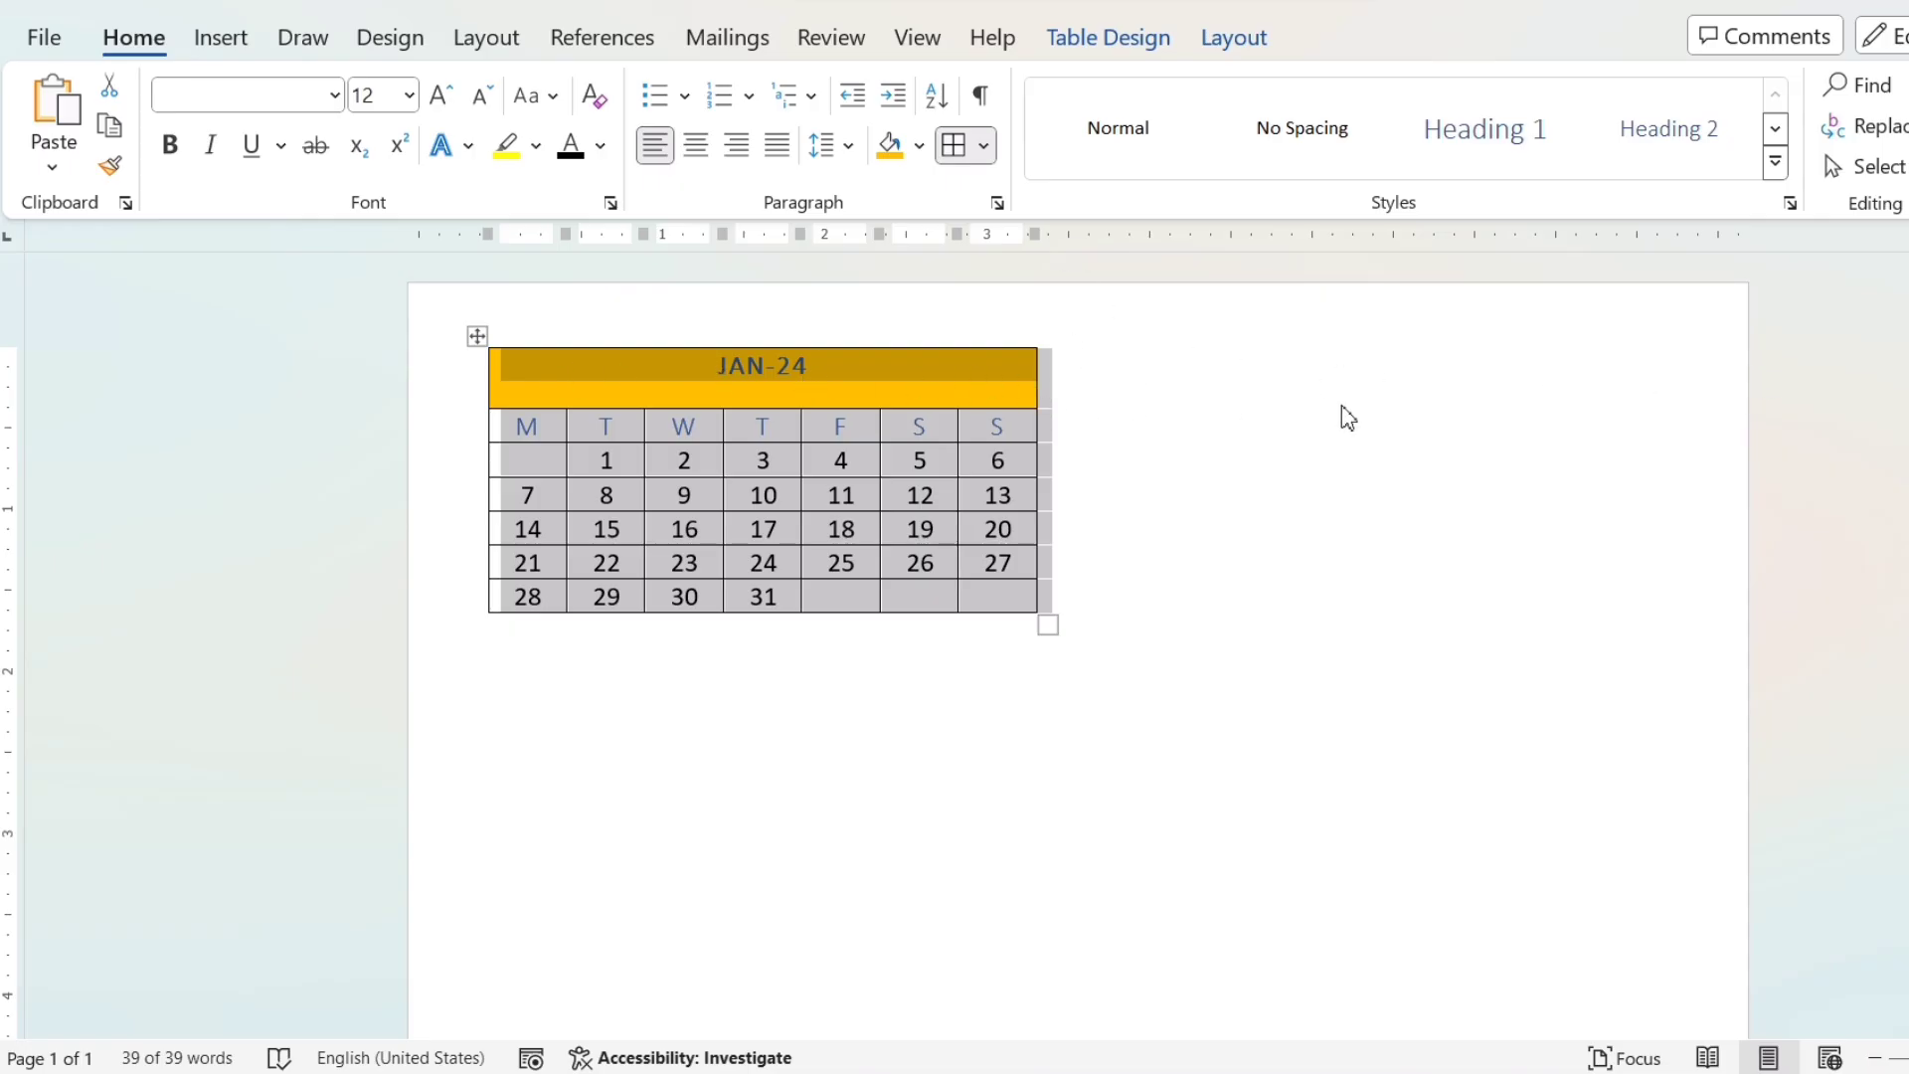
click(1292, 401)
key(ctrl+a)
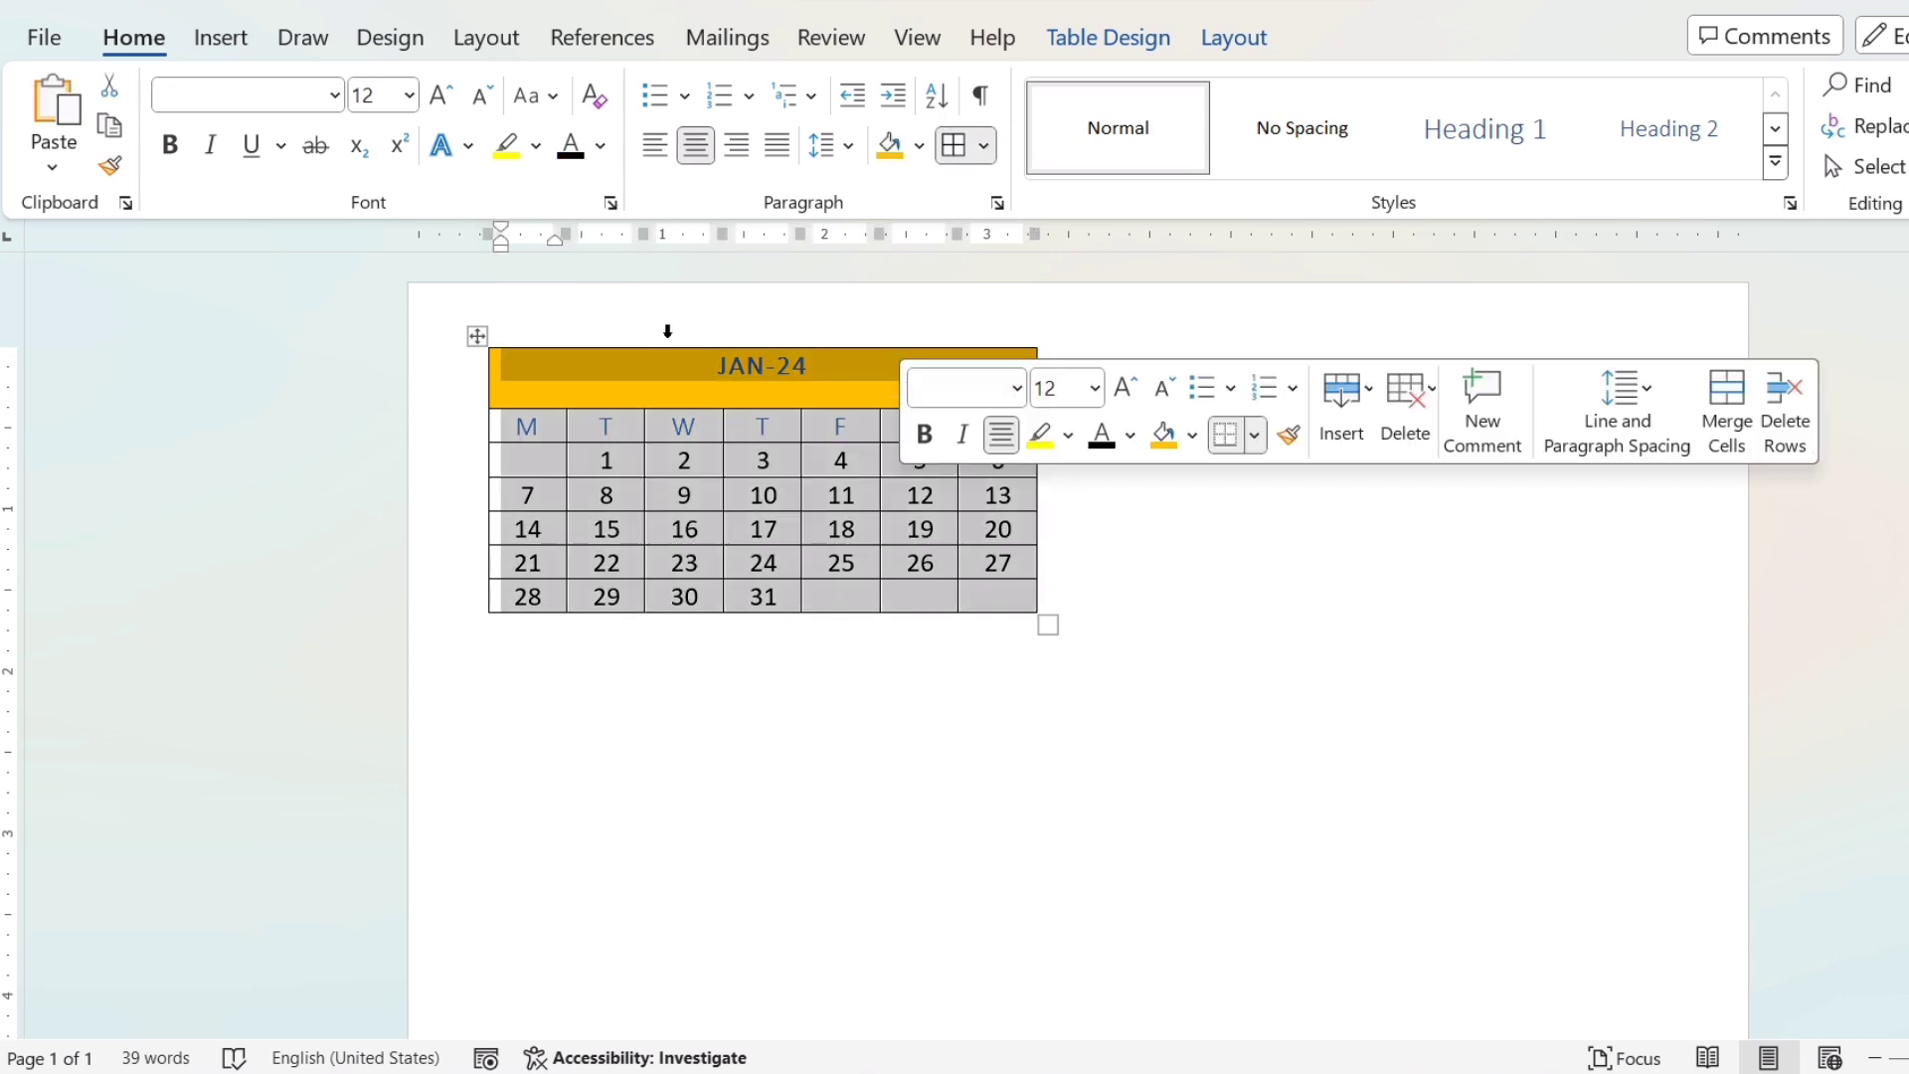
click(477, 337)
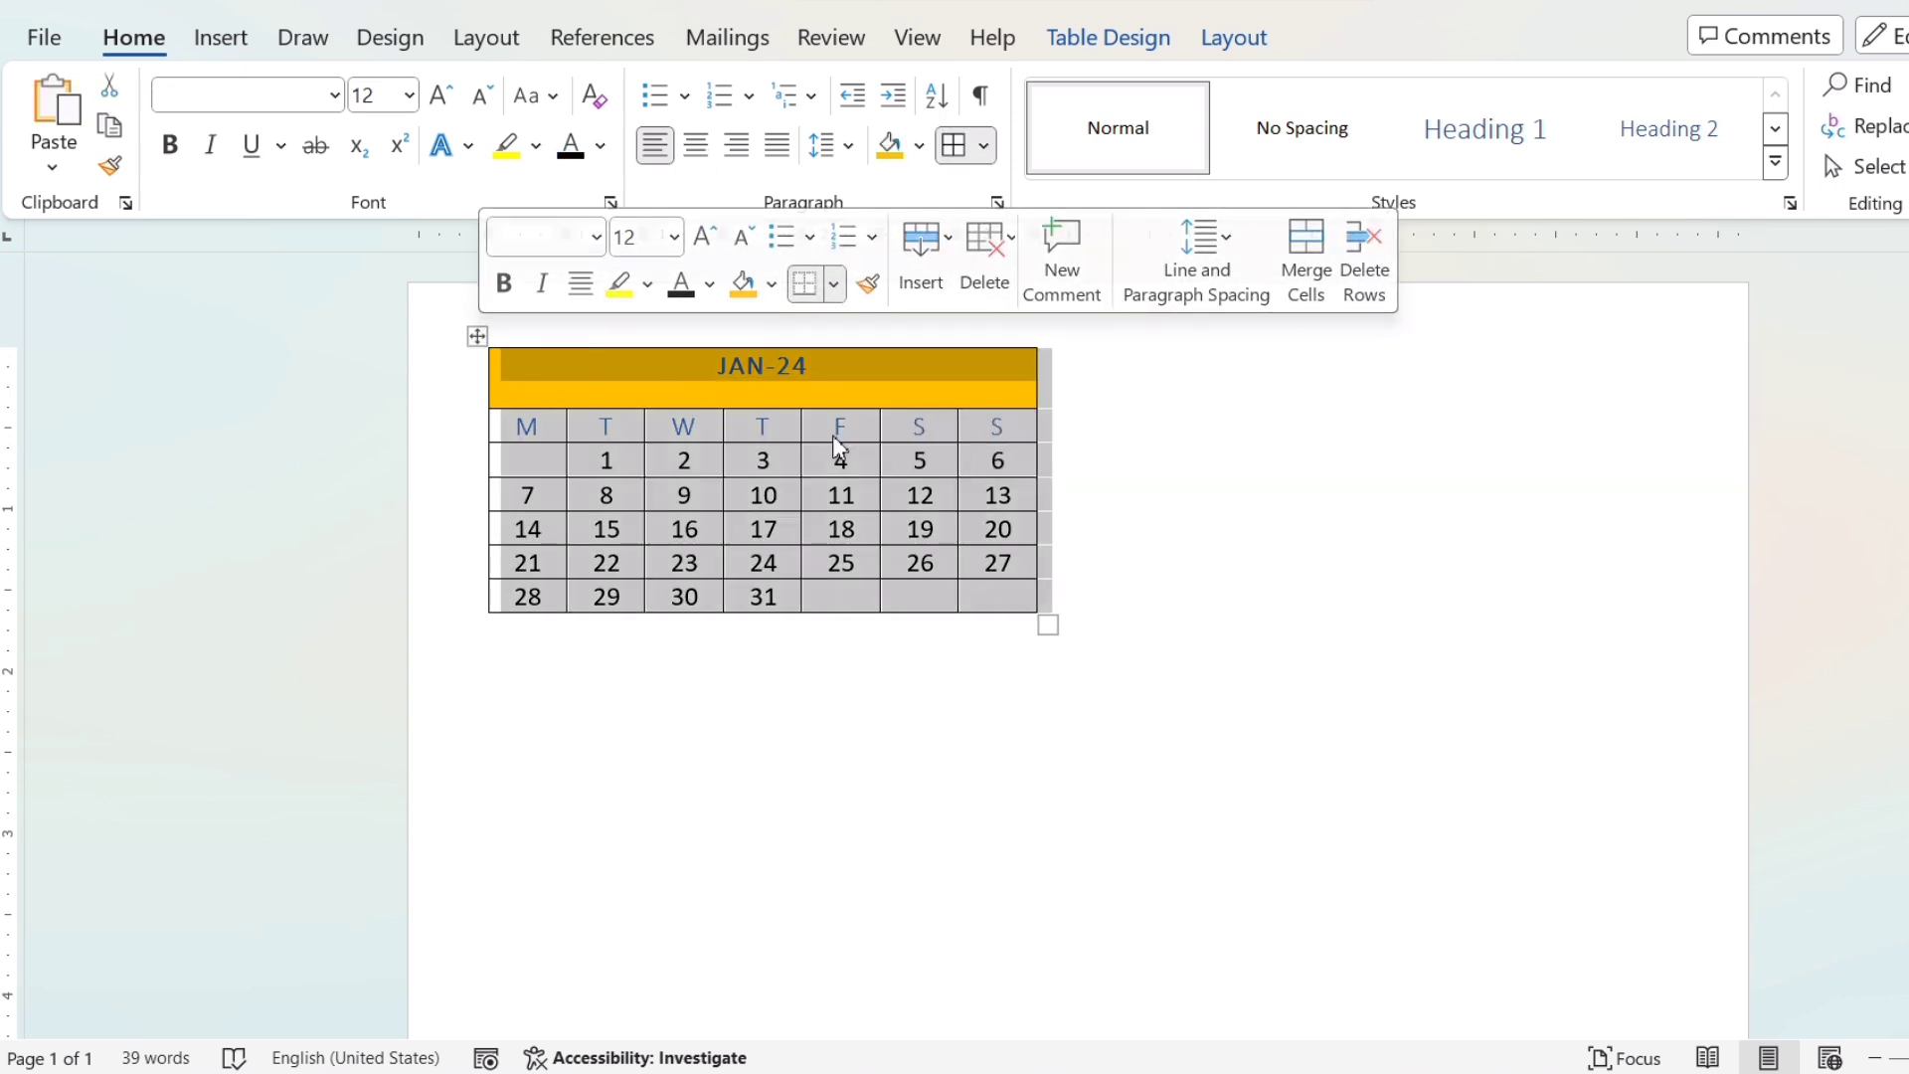
- Enlarge the JAN-24 title text to font size 20
click(723, 374)
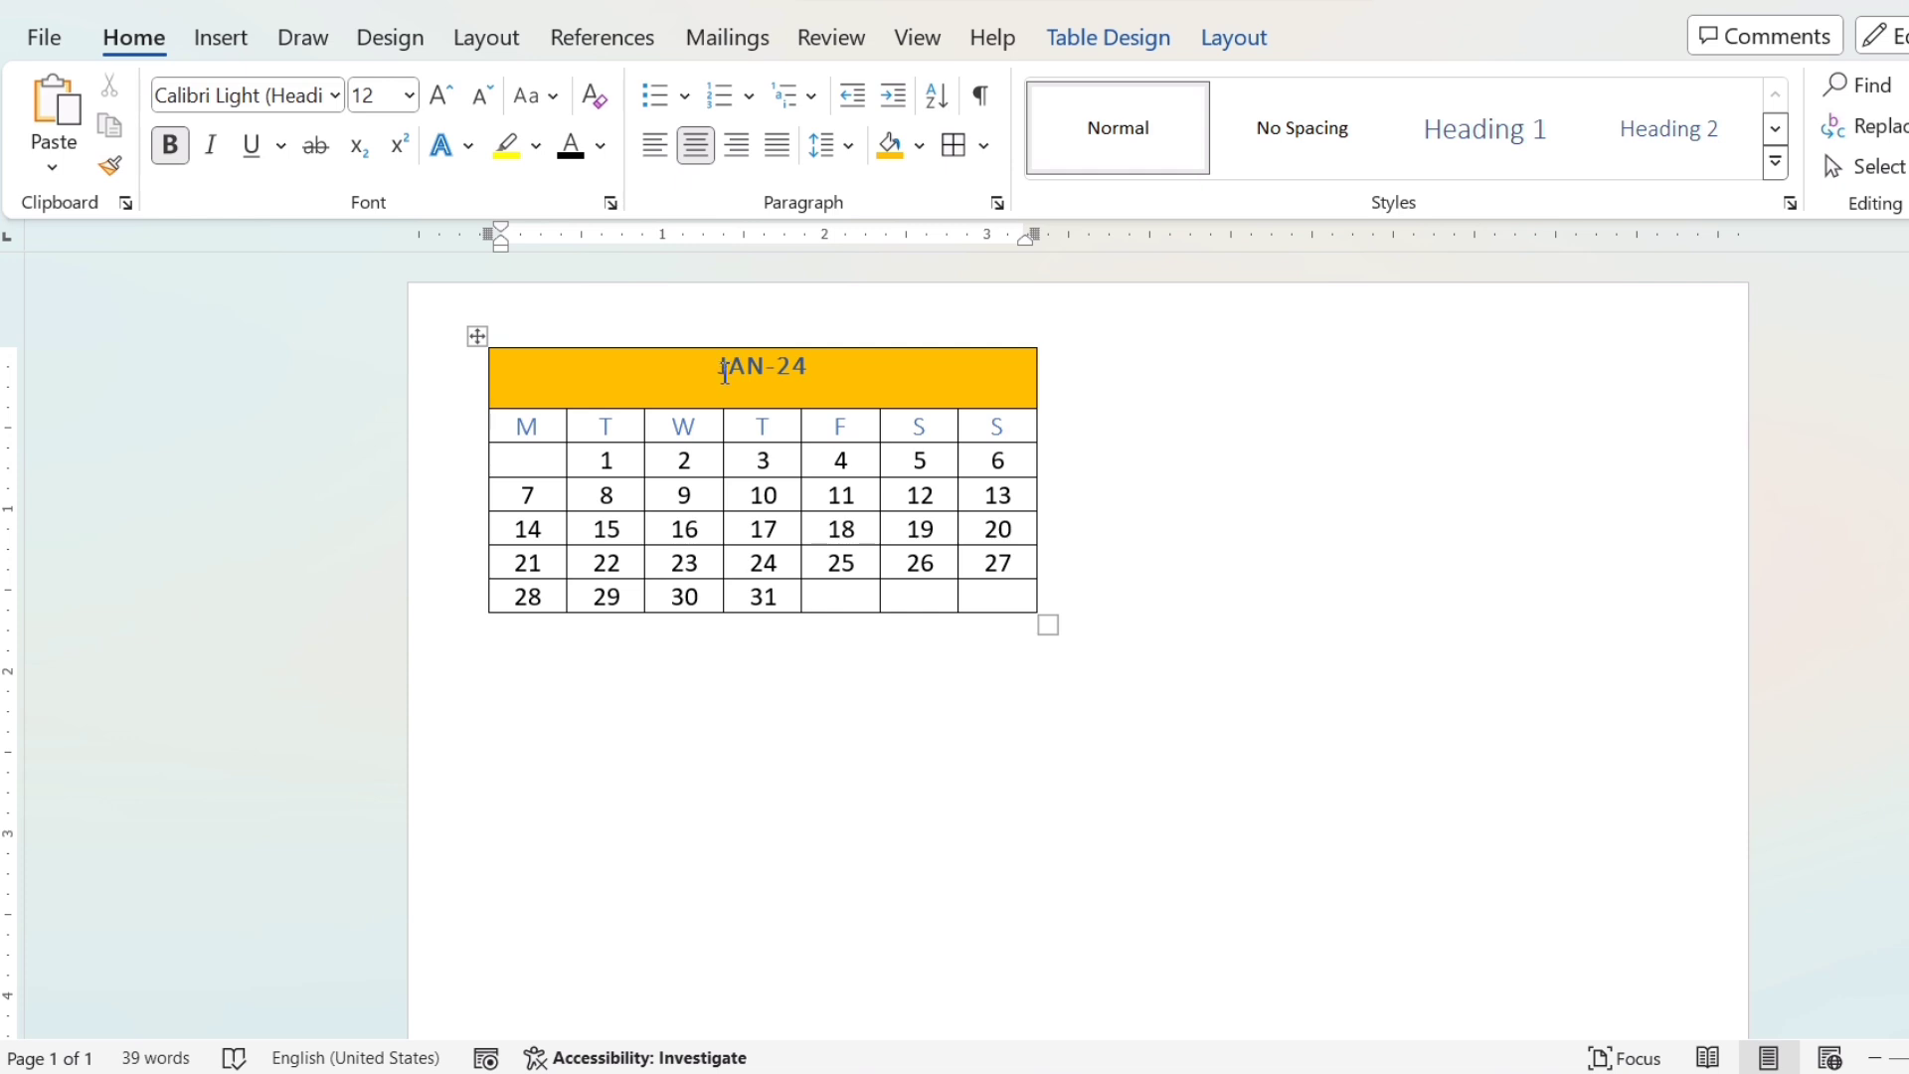
drag(724, 371, 829, 372)
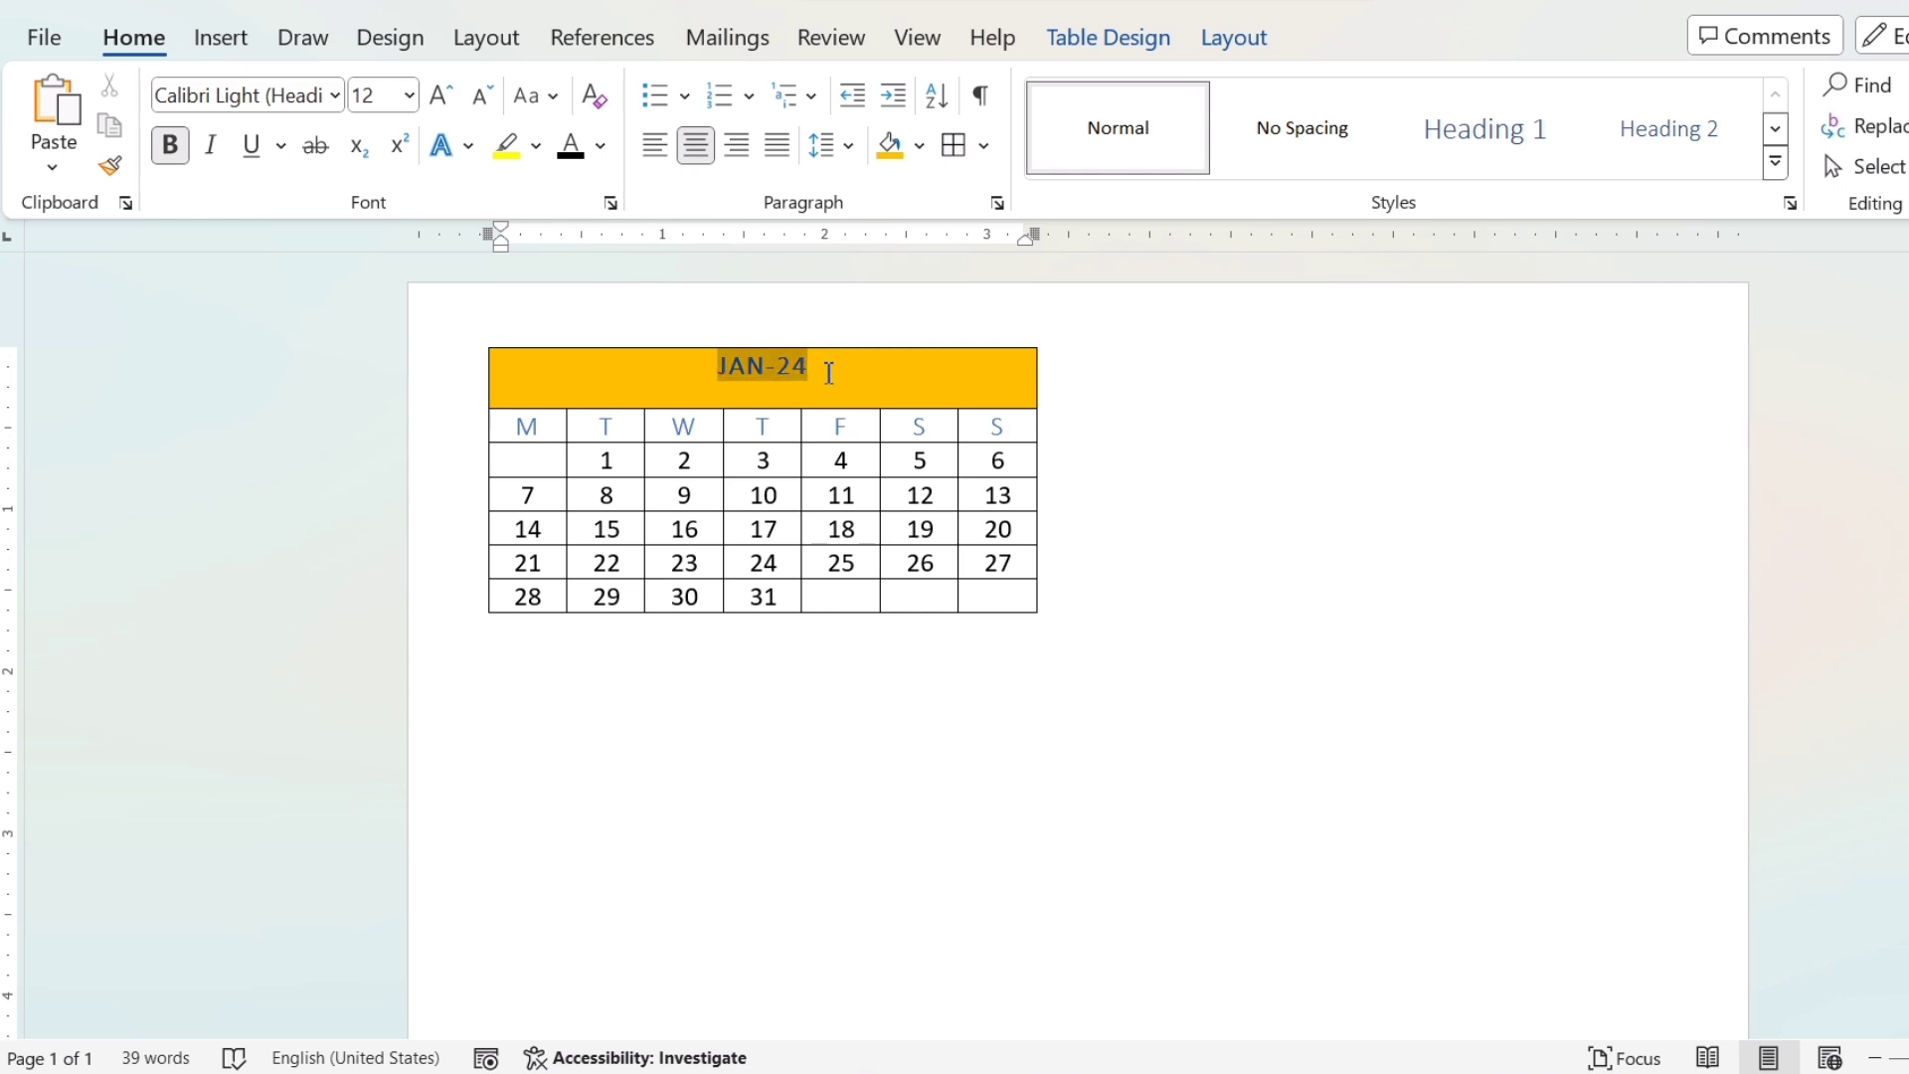
click(443, 97)
click(443, 97)
click(443, 97)
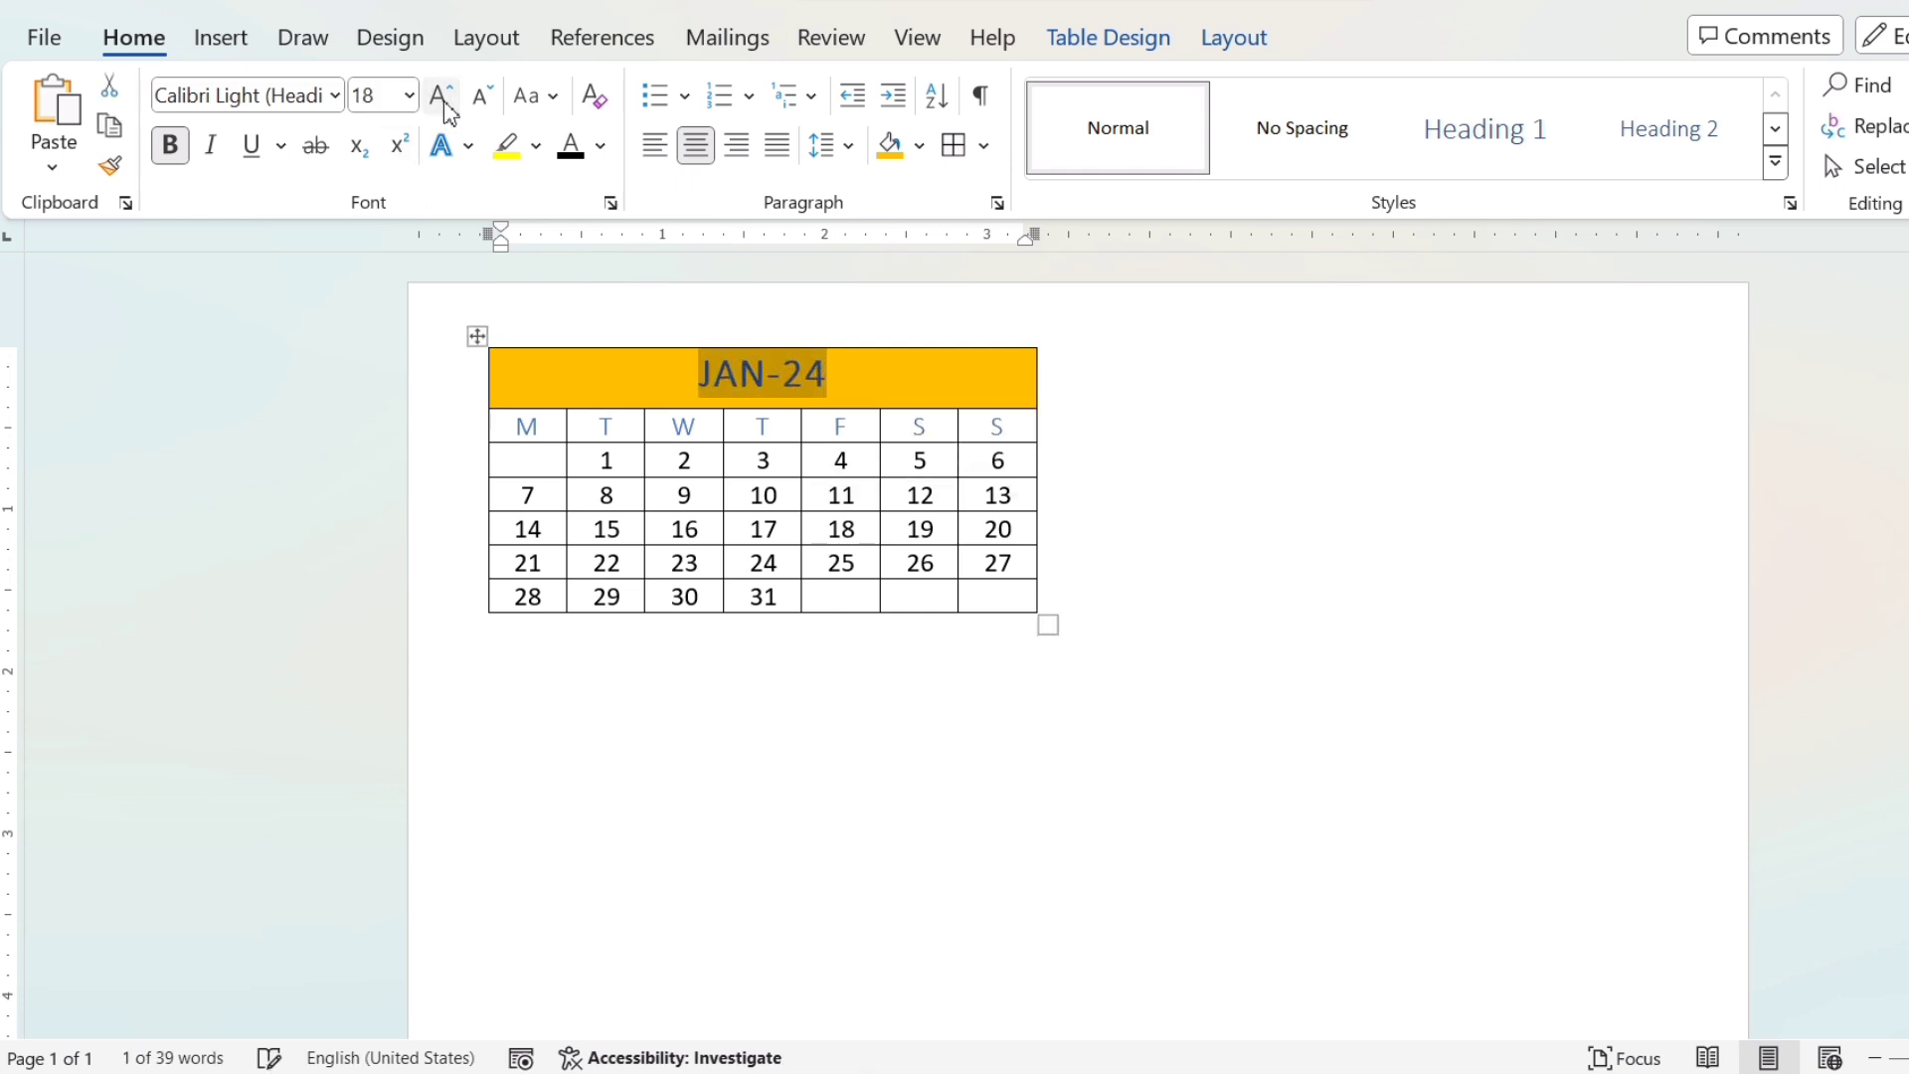
click(443, 98)
click(1018, 669)
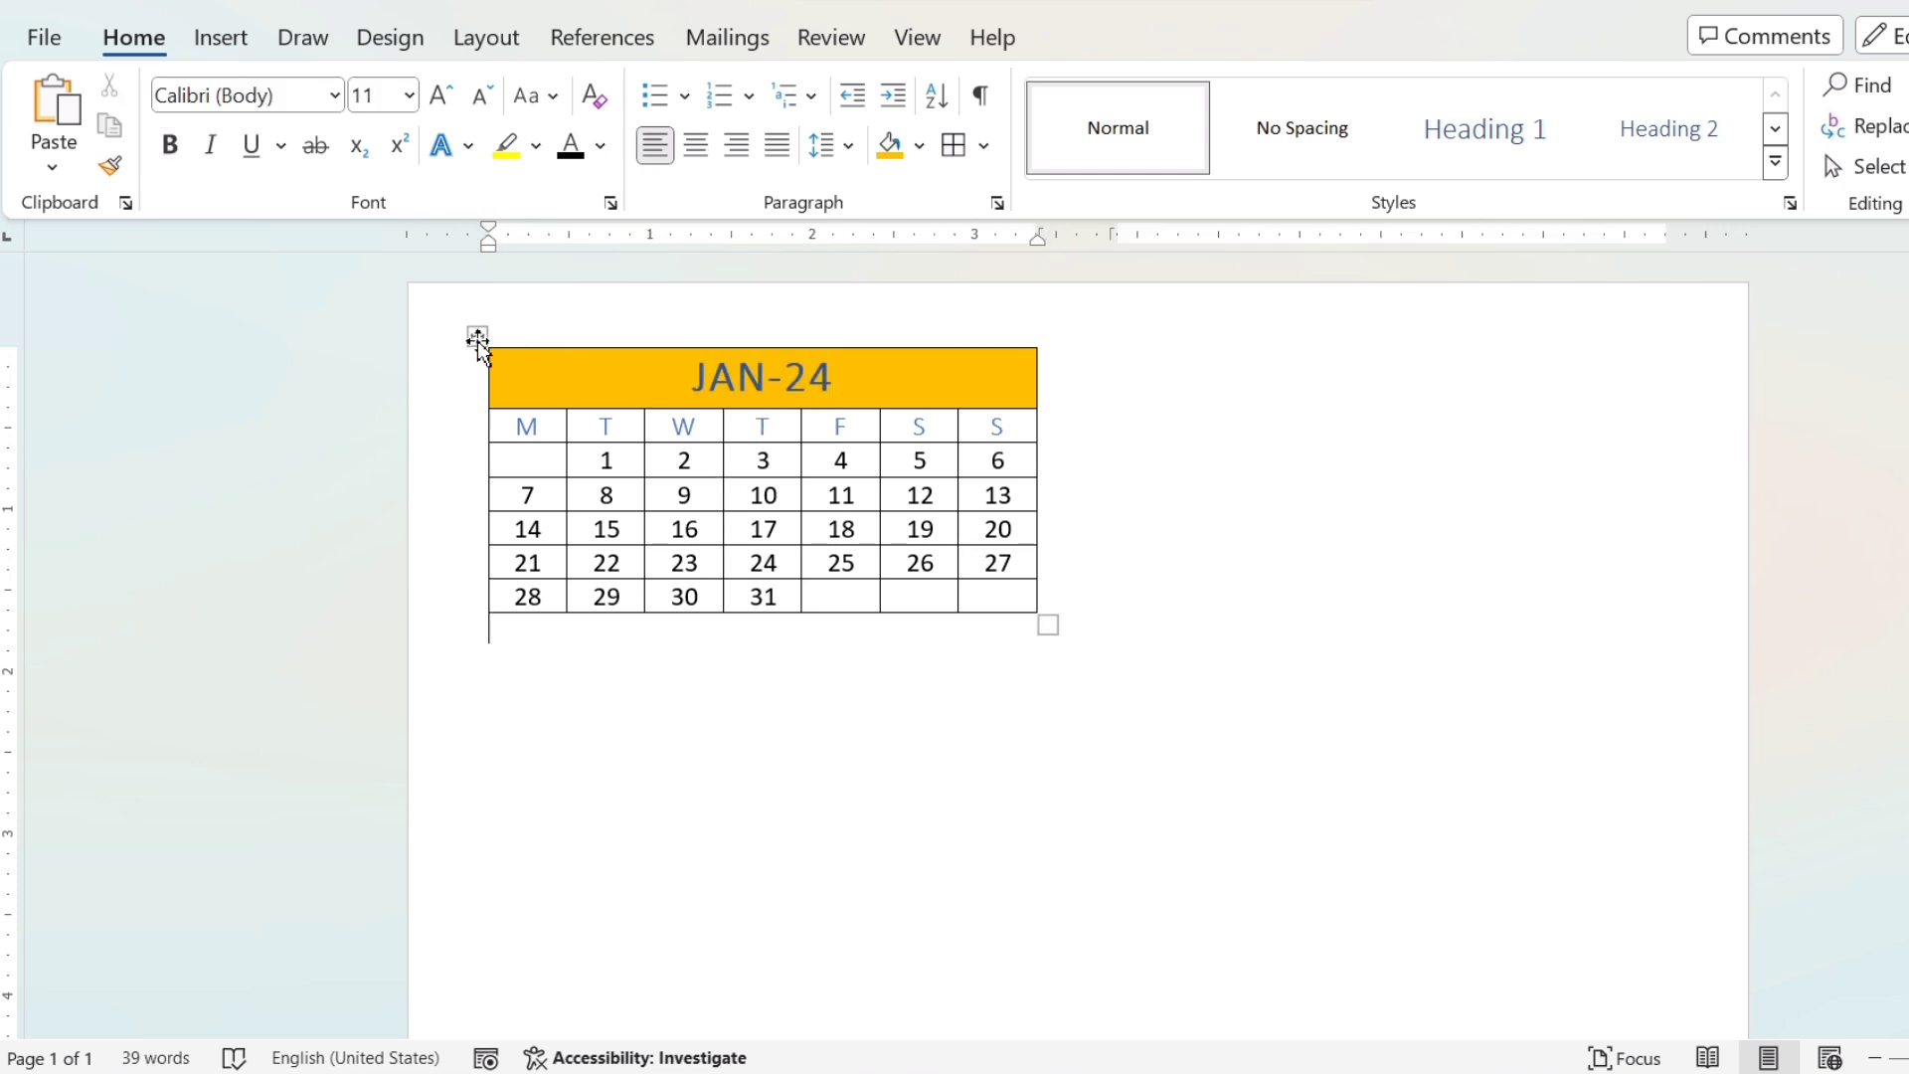
- Copy the JAN-24 calendar table and paste five copies beneath it in the first column, separated by blank lines
click(478, 339)
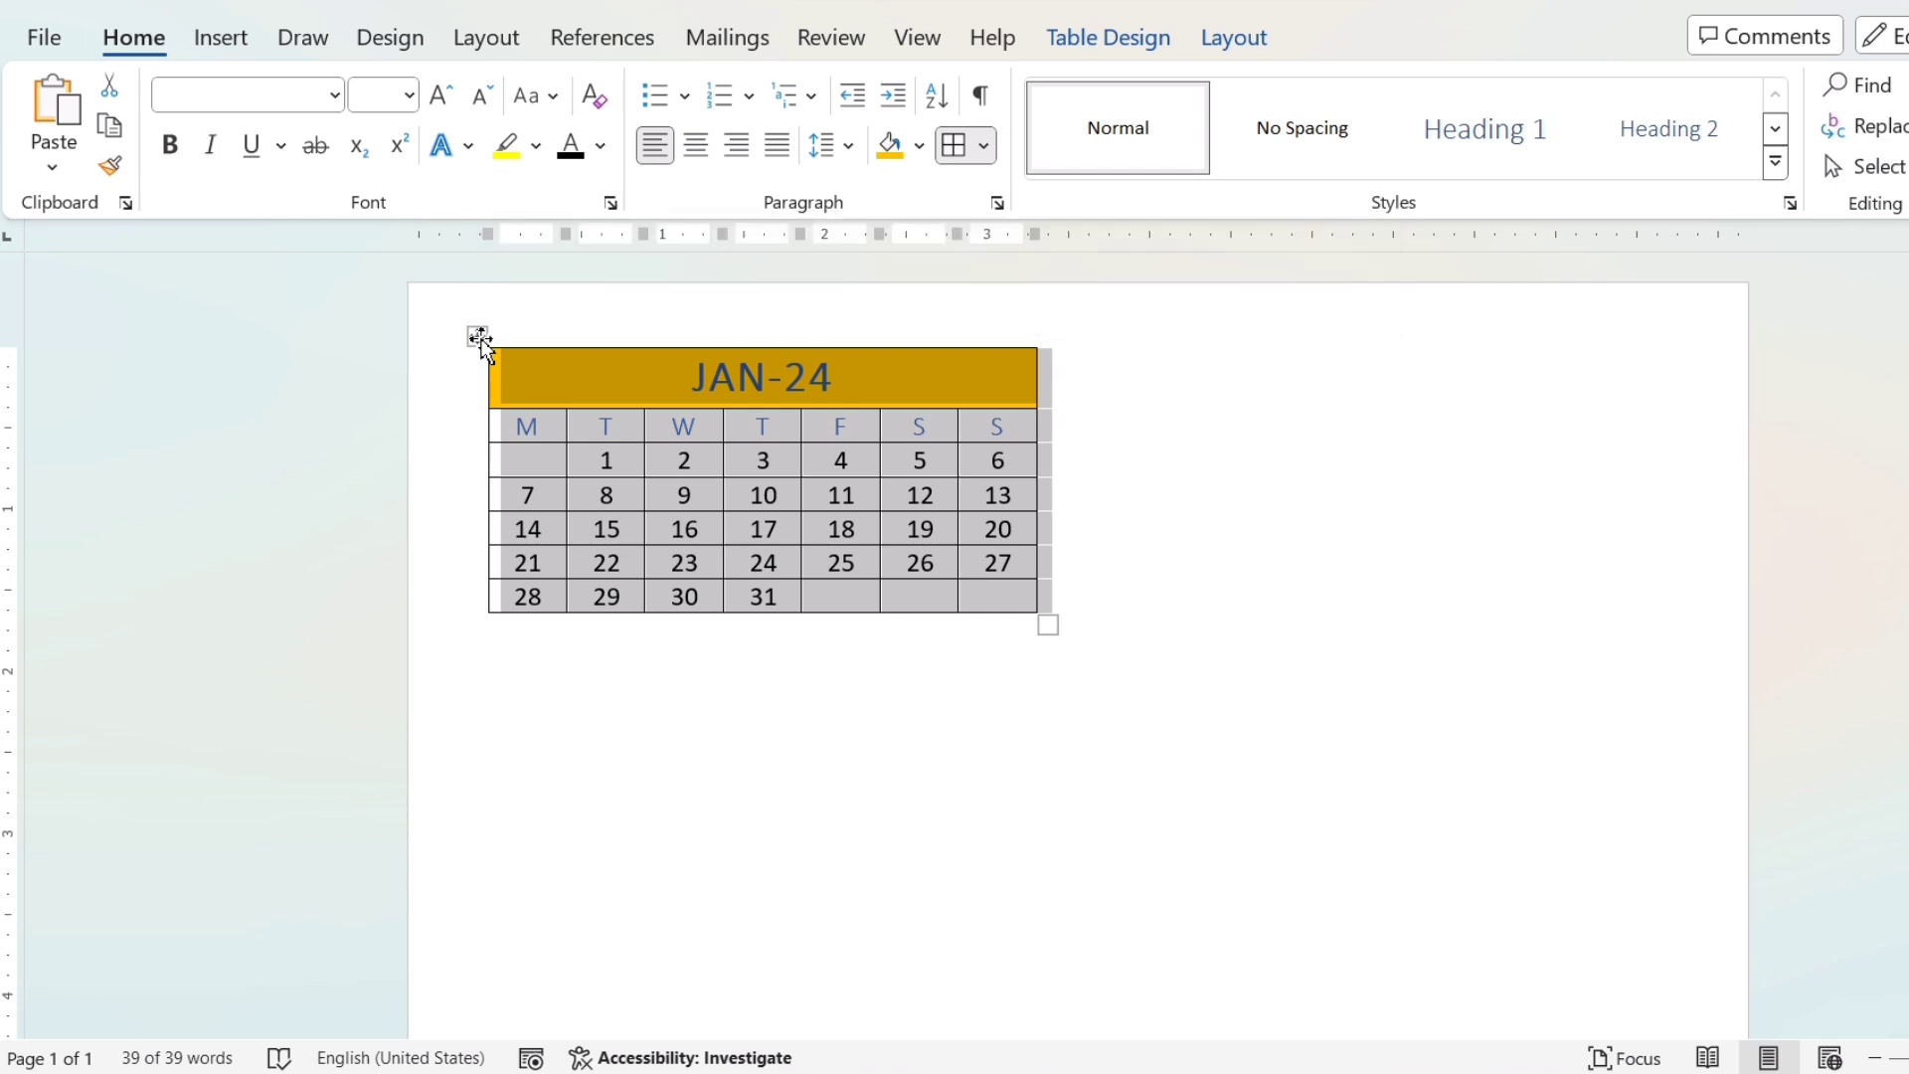
click(537, 664)
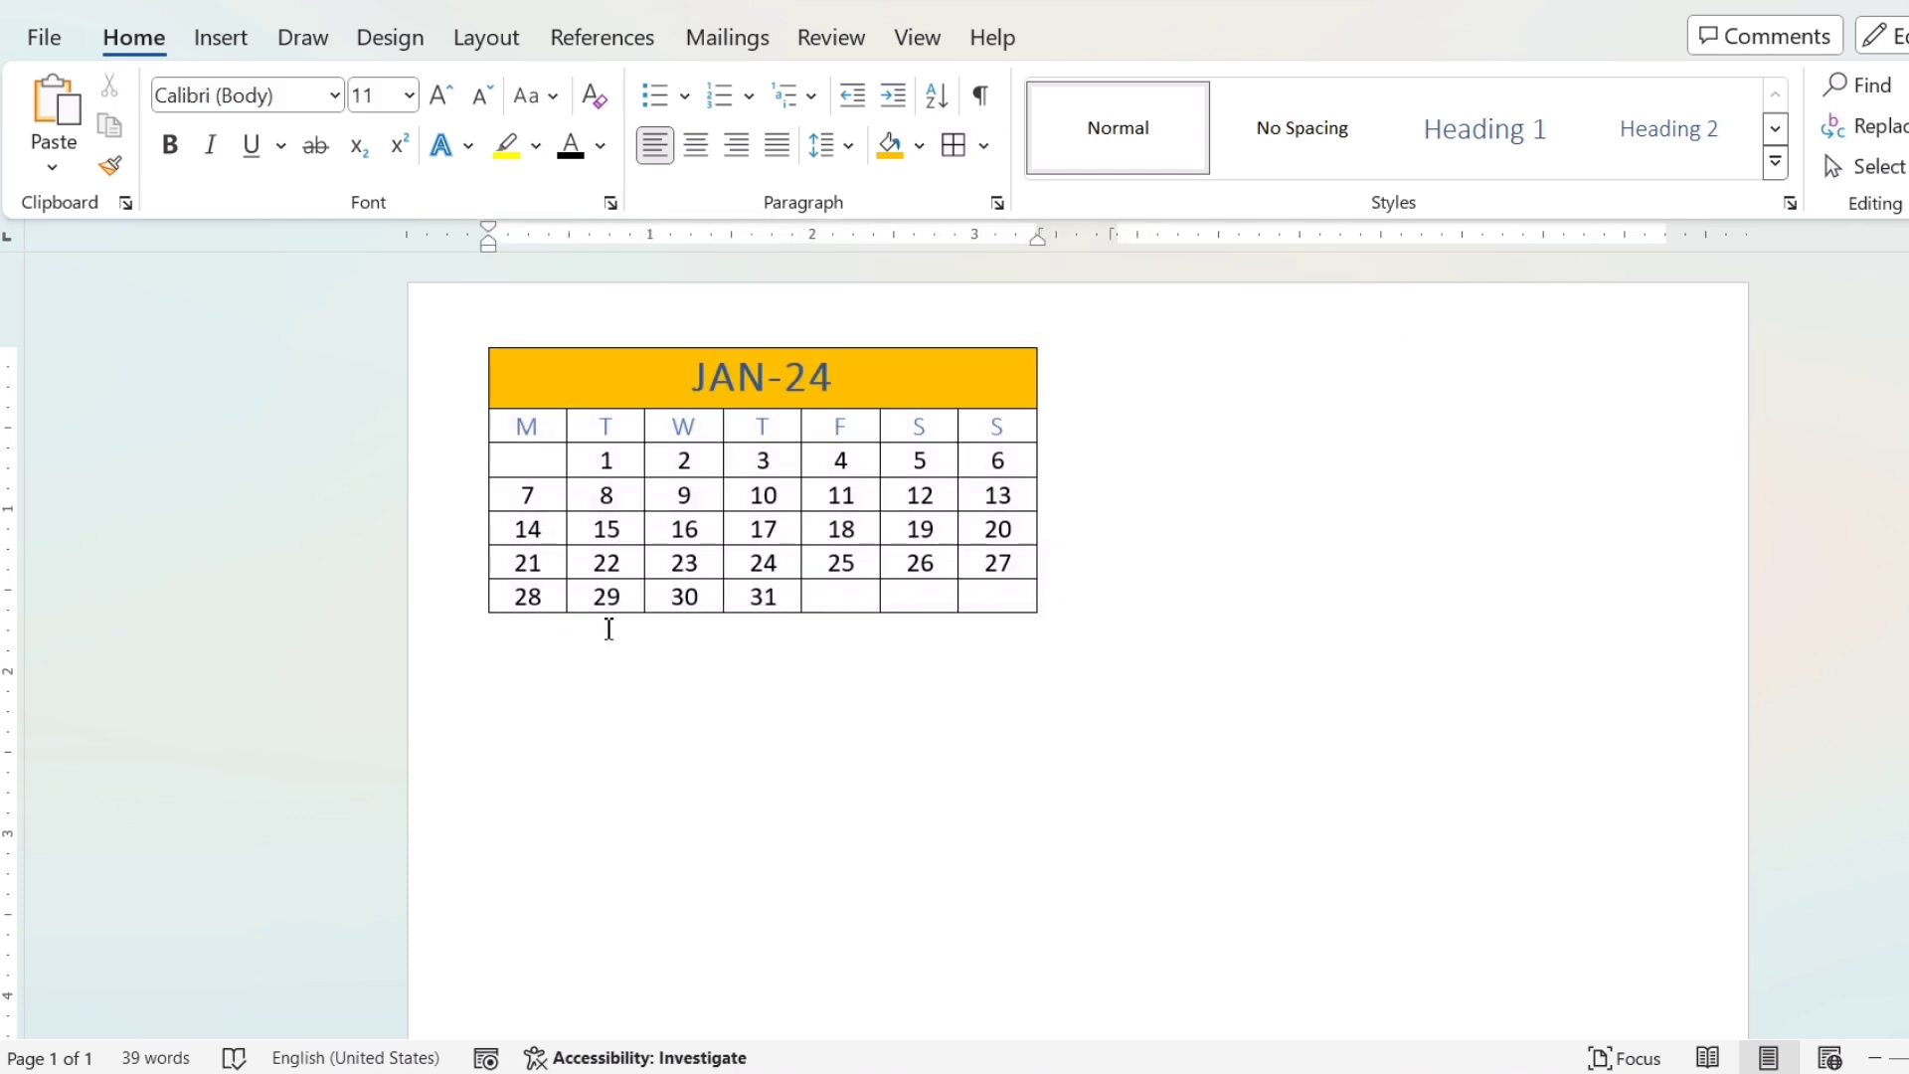
key(BackSpace)
key(Return)
key(ctrl+v)
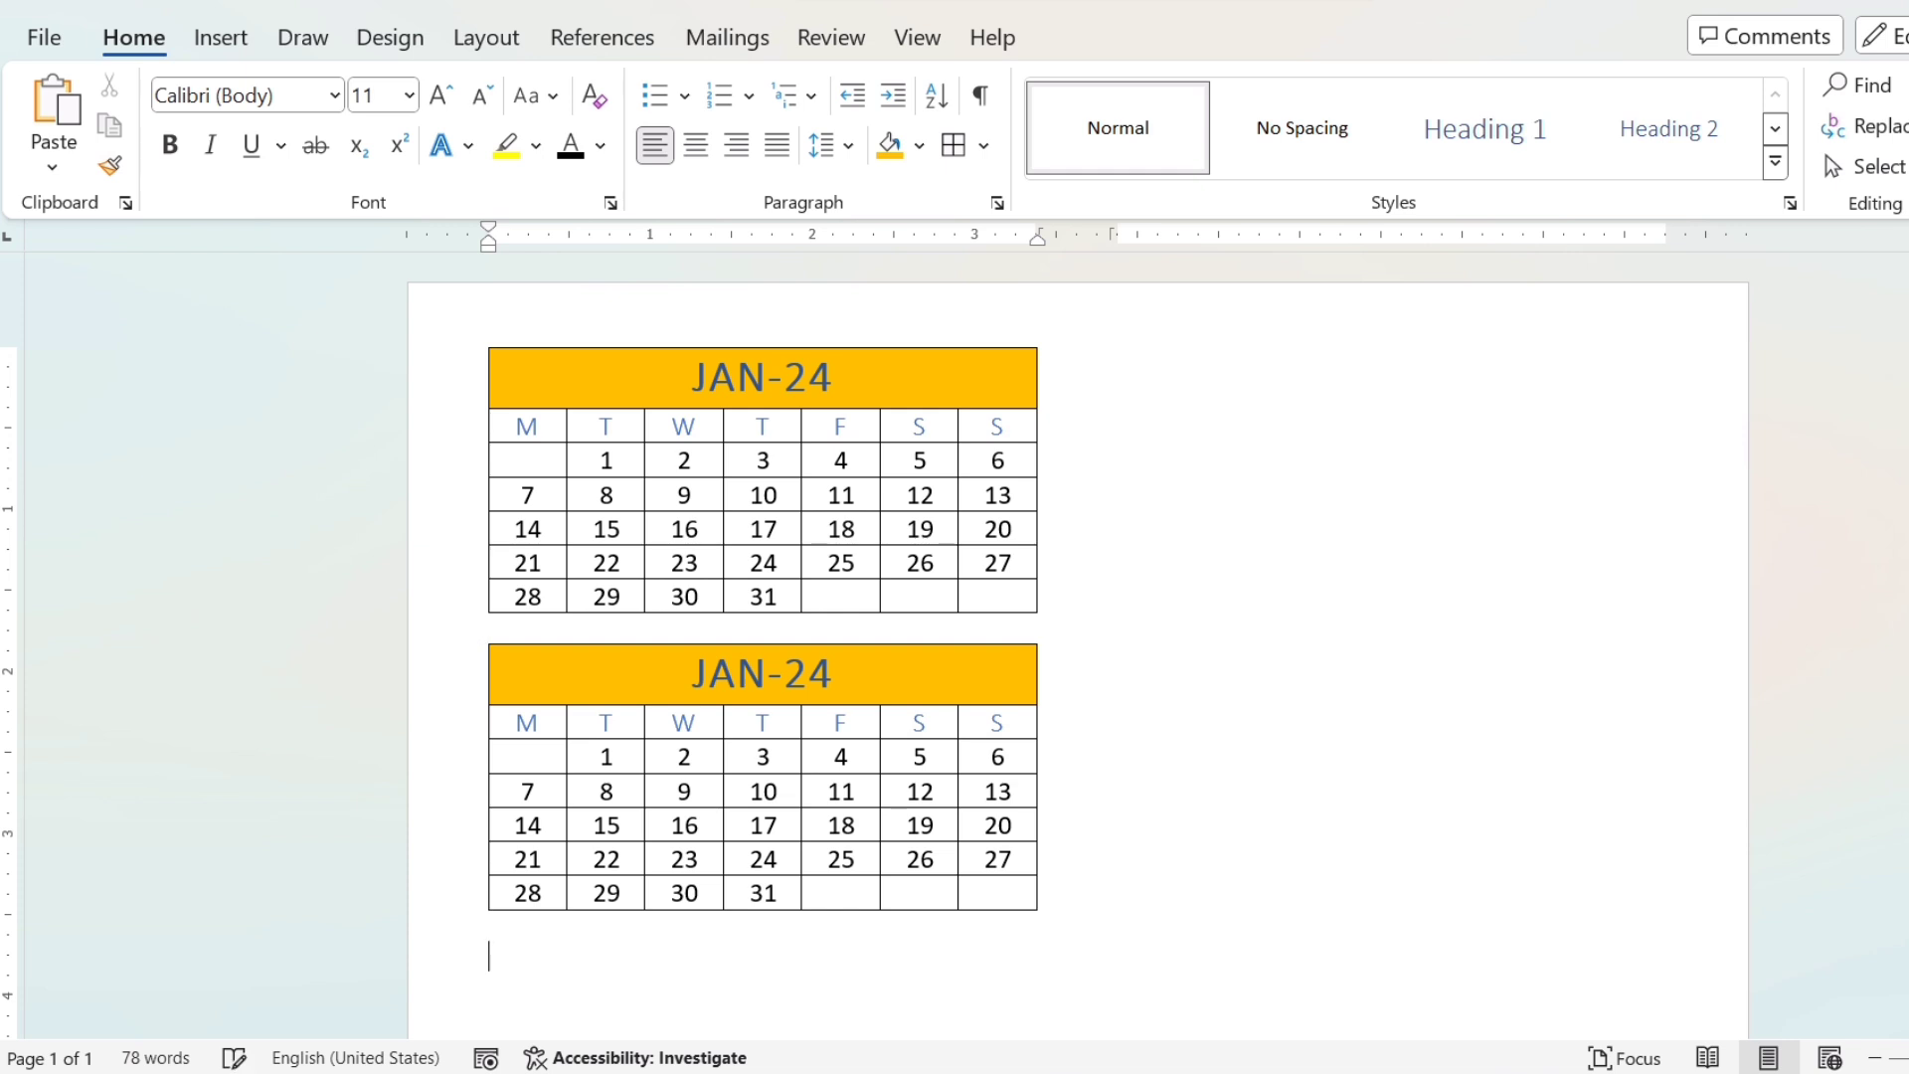
key(ctrl+v)
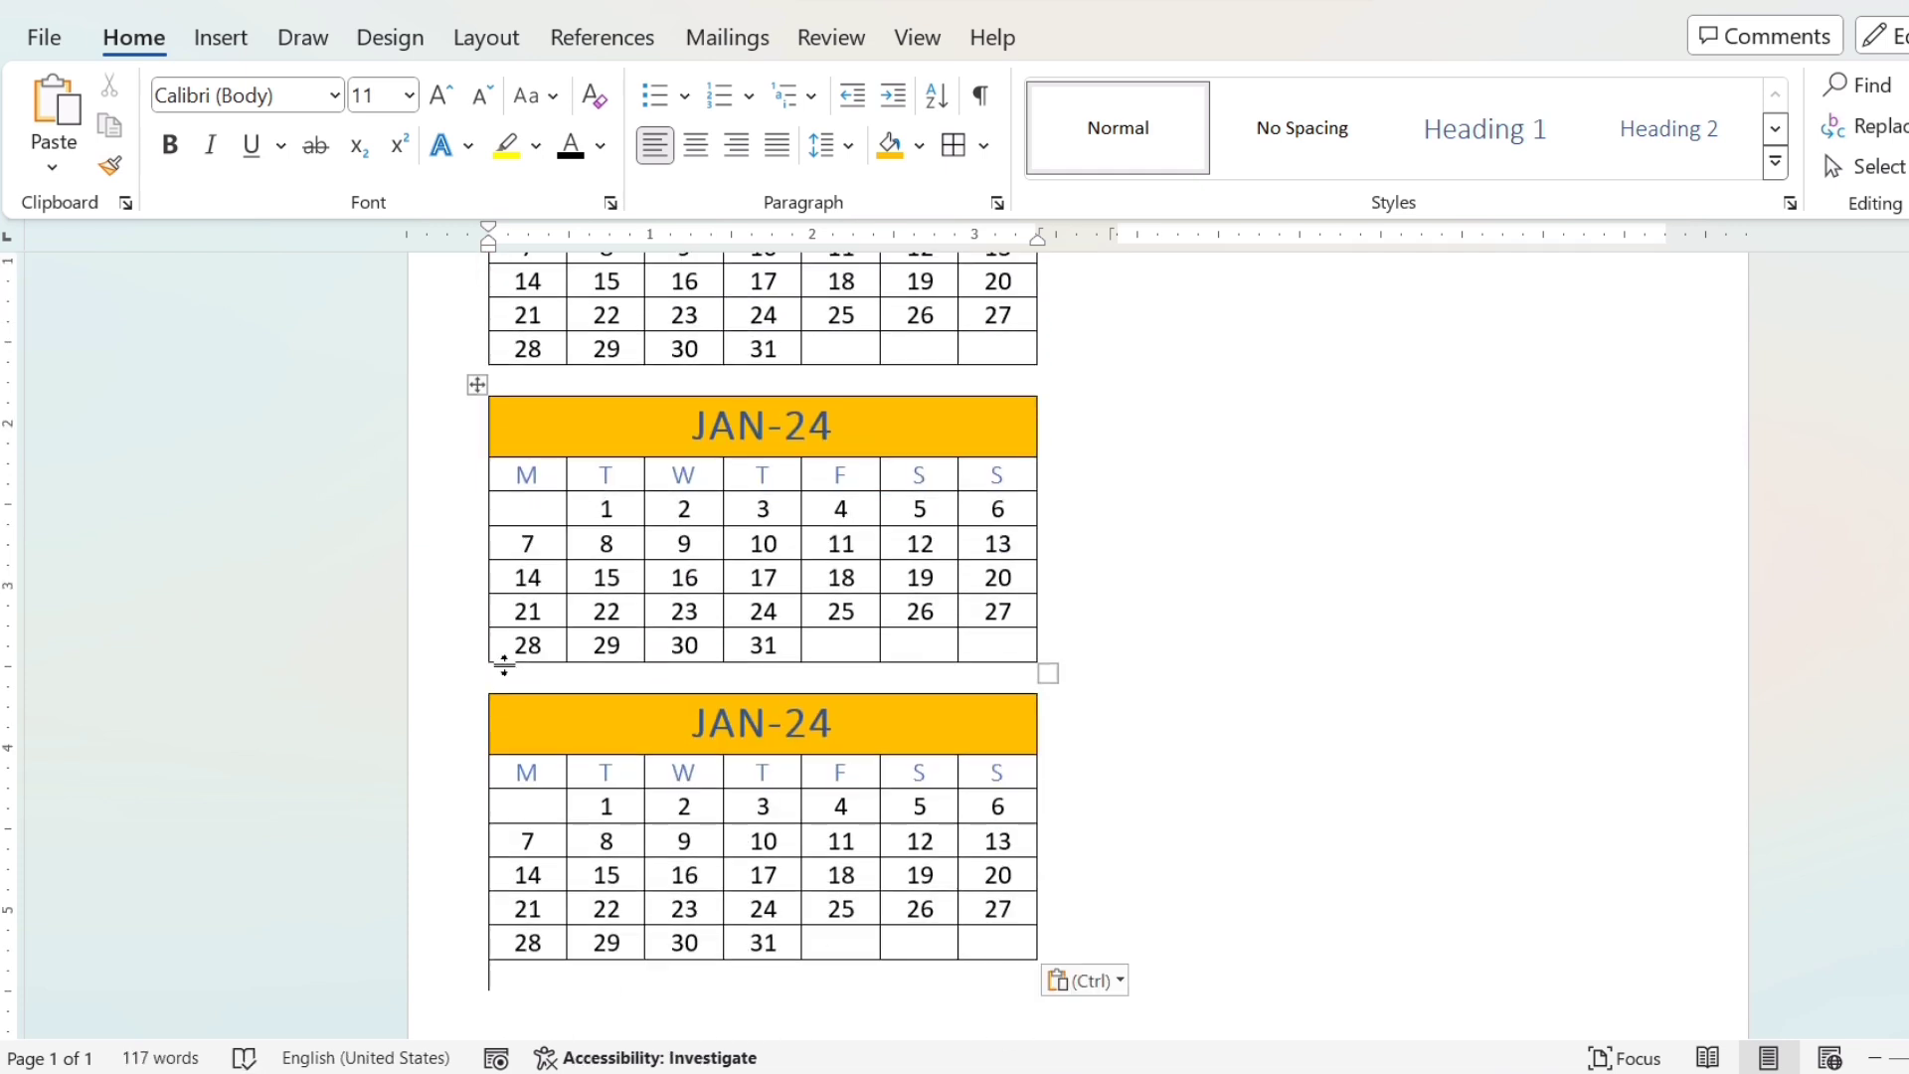
key(ctrl+v)
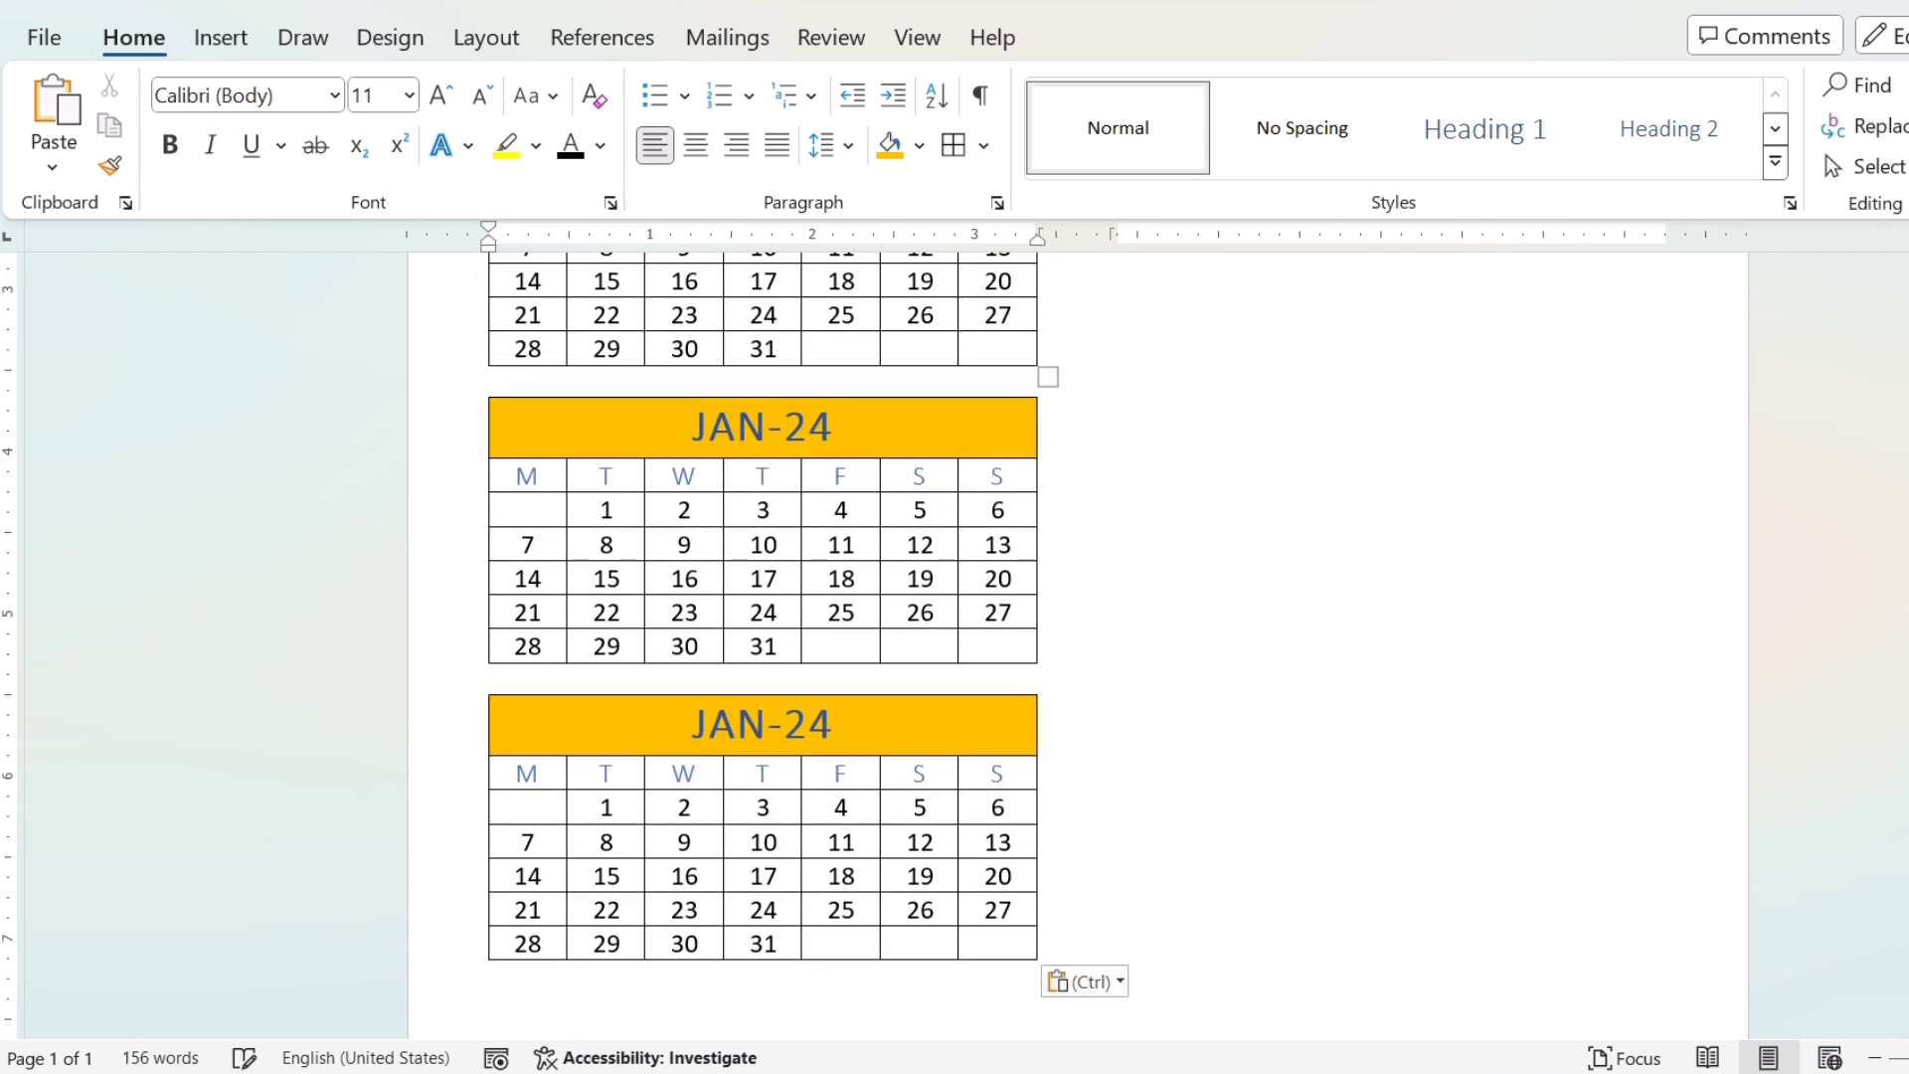
key(ctrl+v)
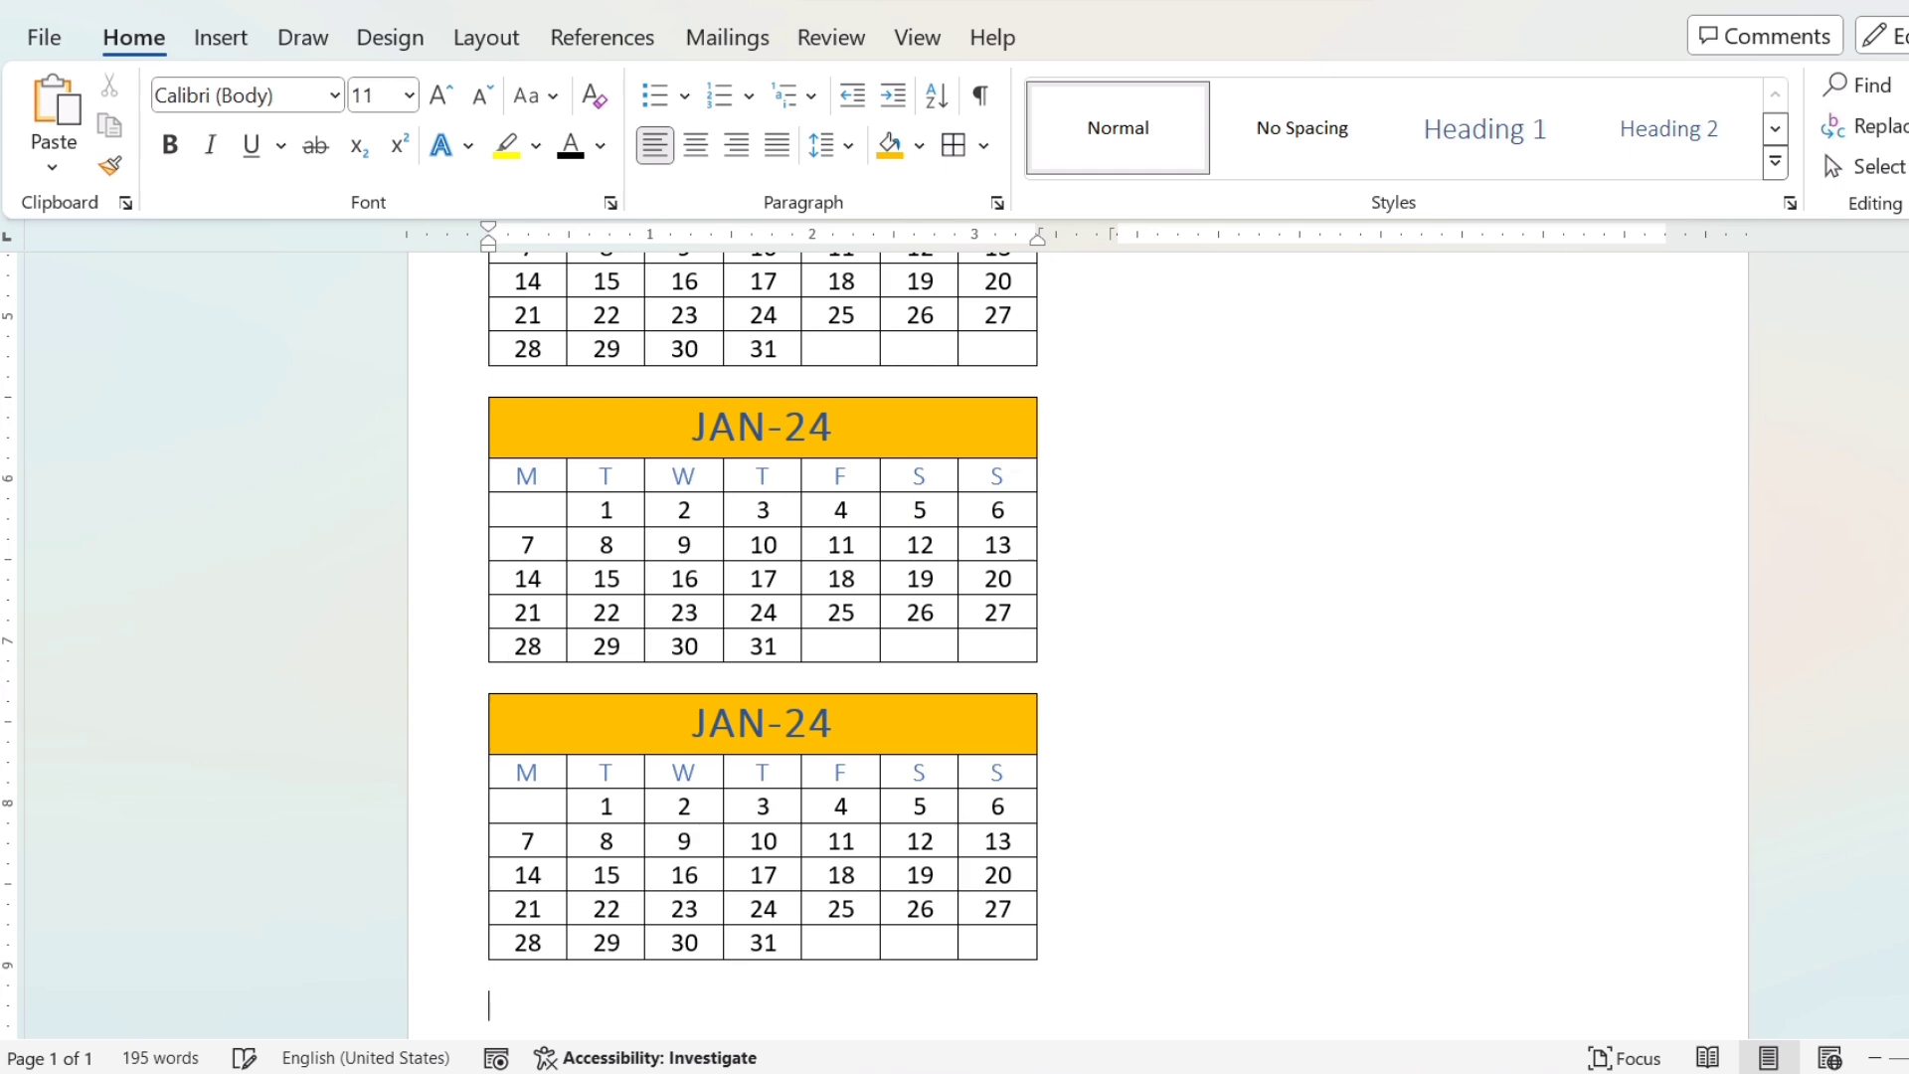
key(ctrl+v)
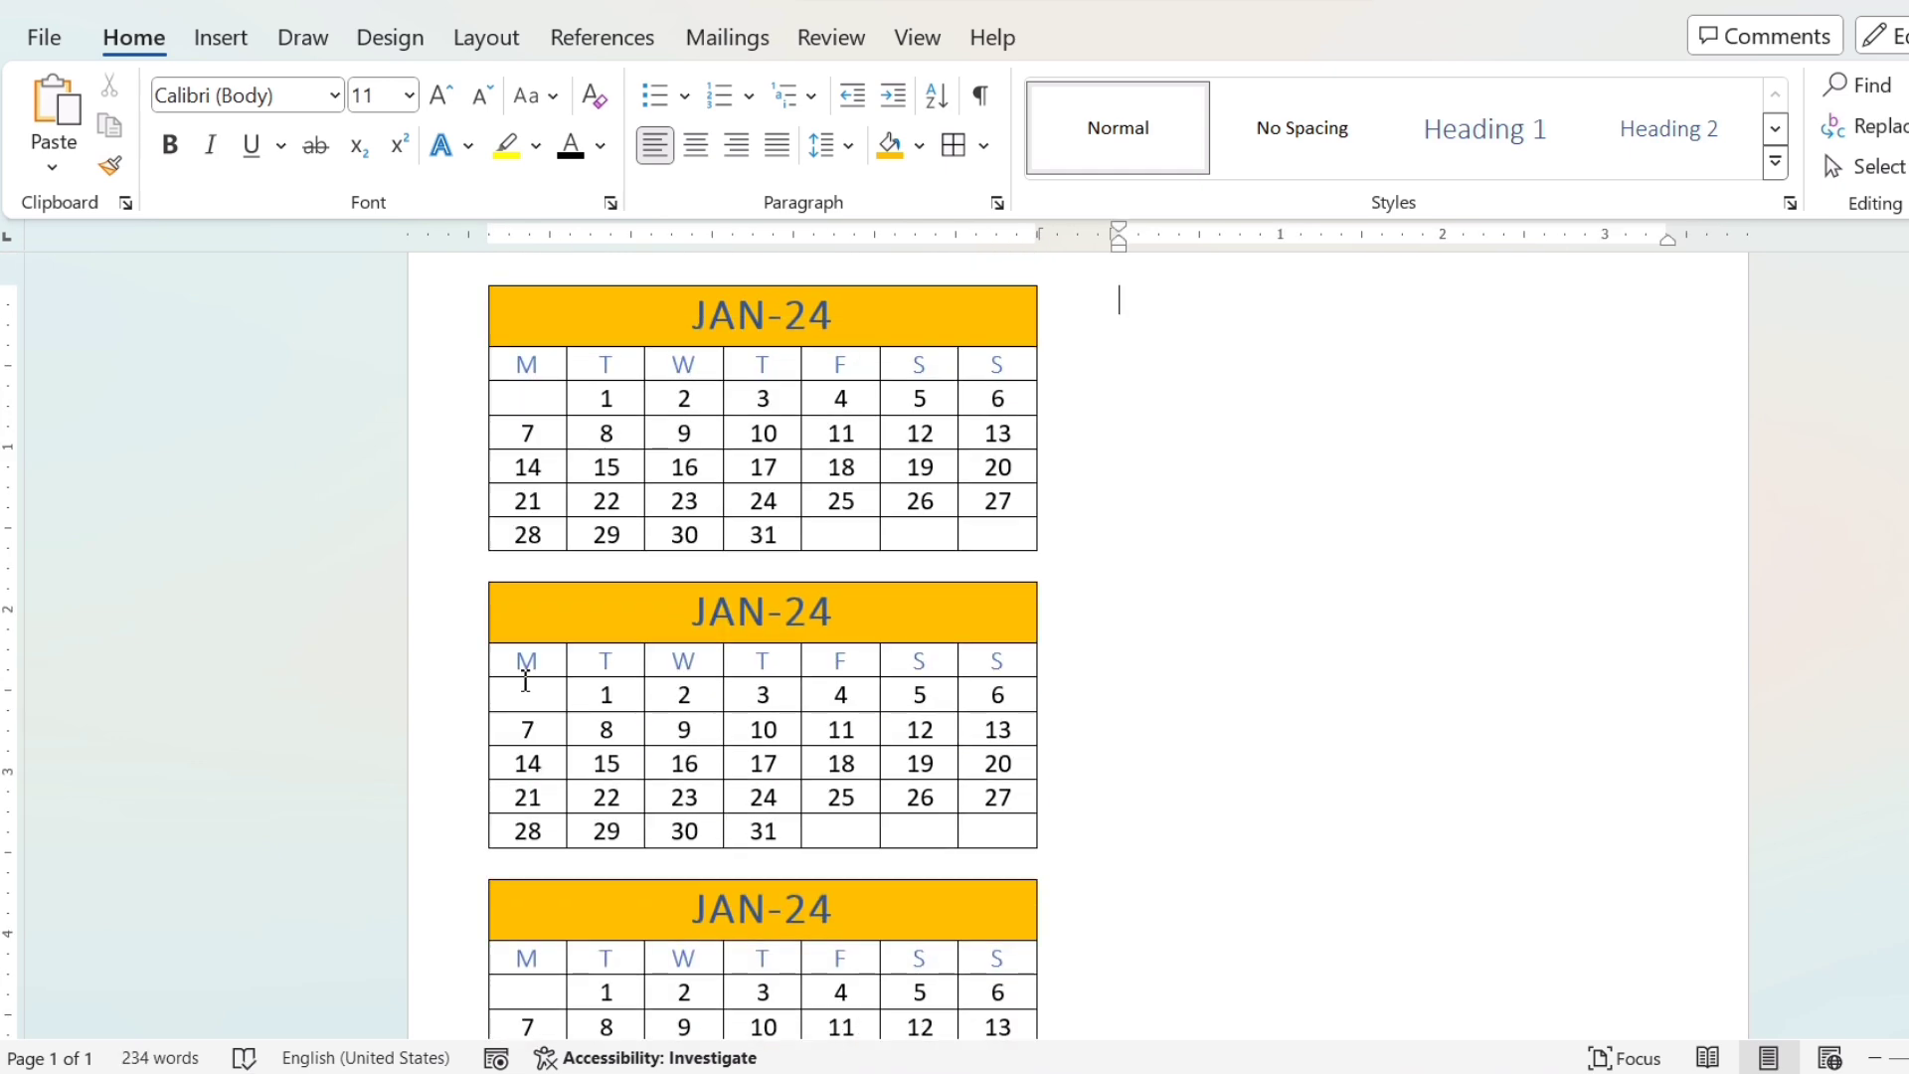
- Check the bottom of the page and the calendar layout in the print preview
scroll(971, 1005, down, 10)
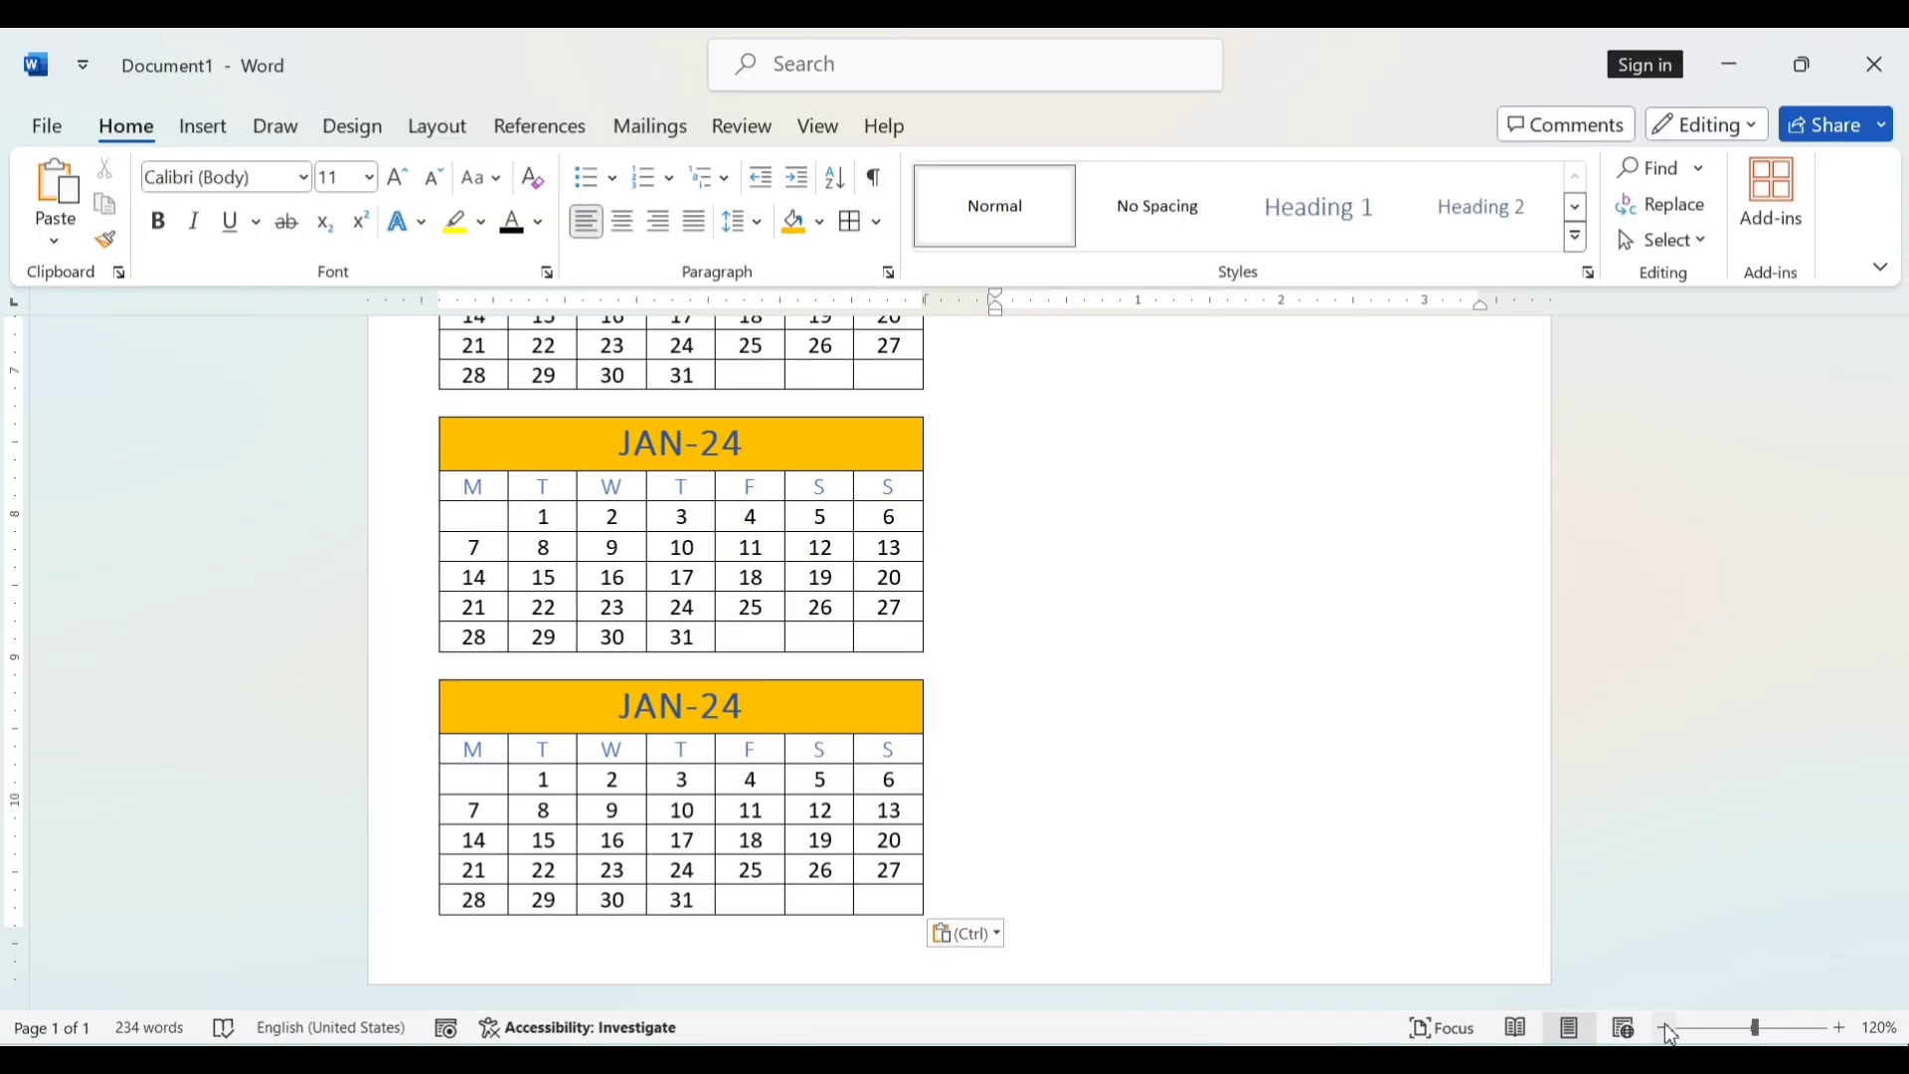
key(ctrl+p)
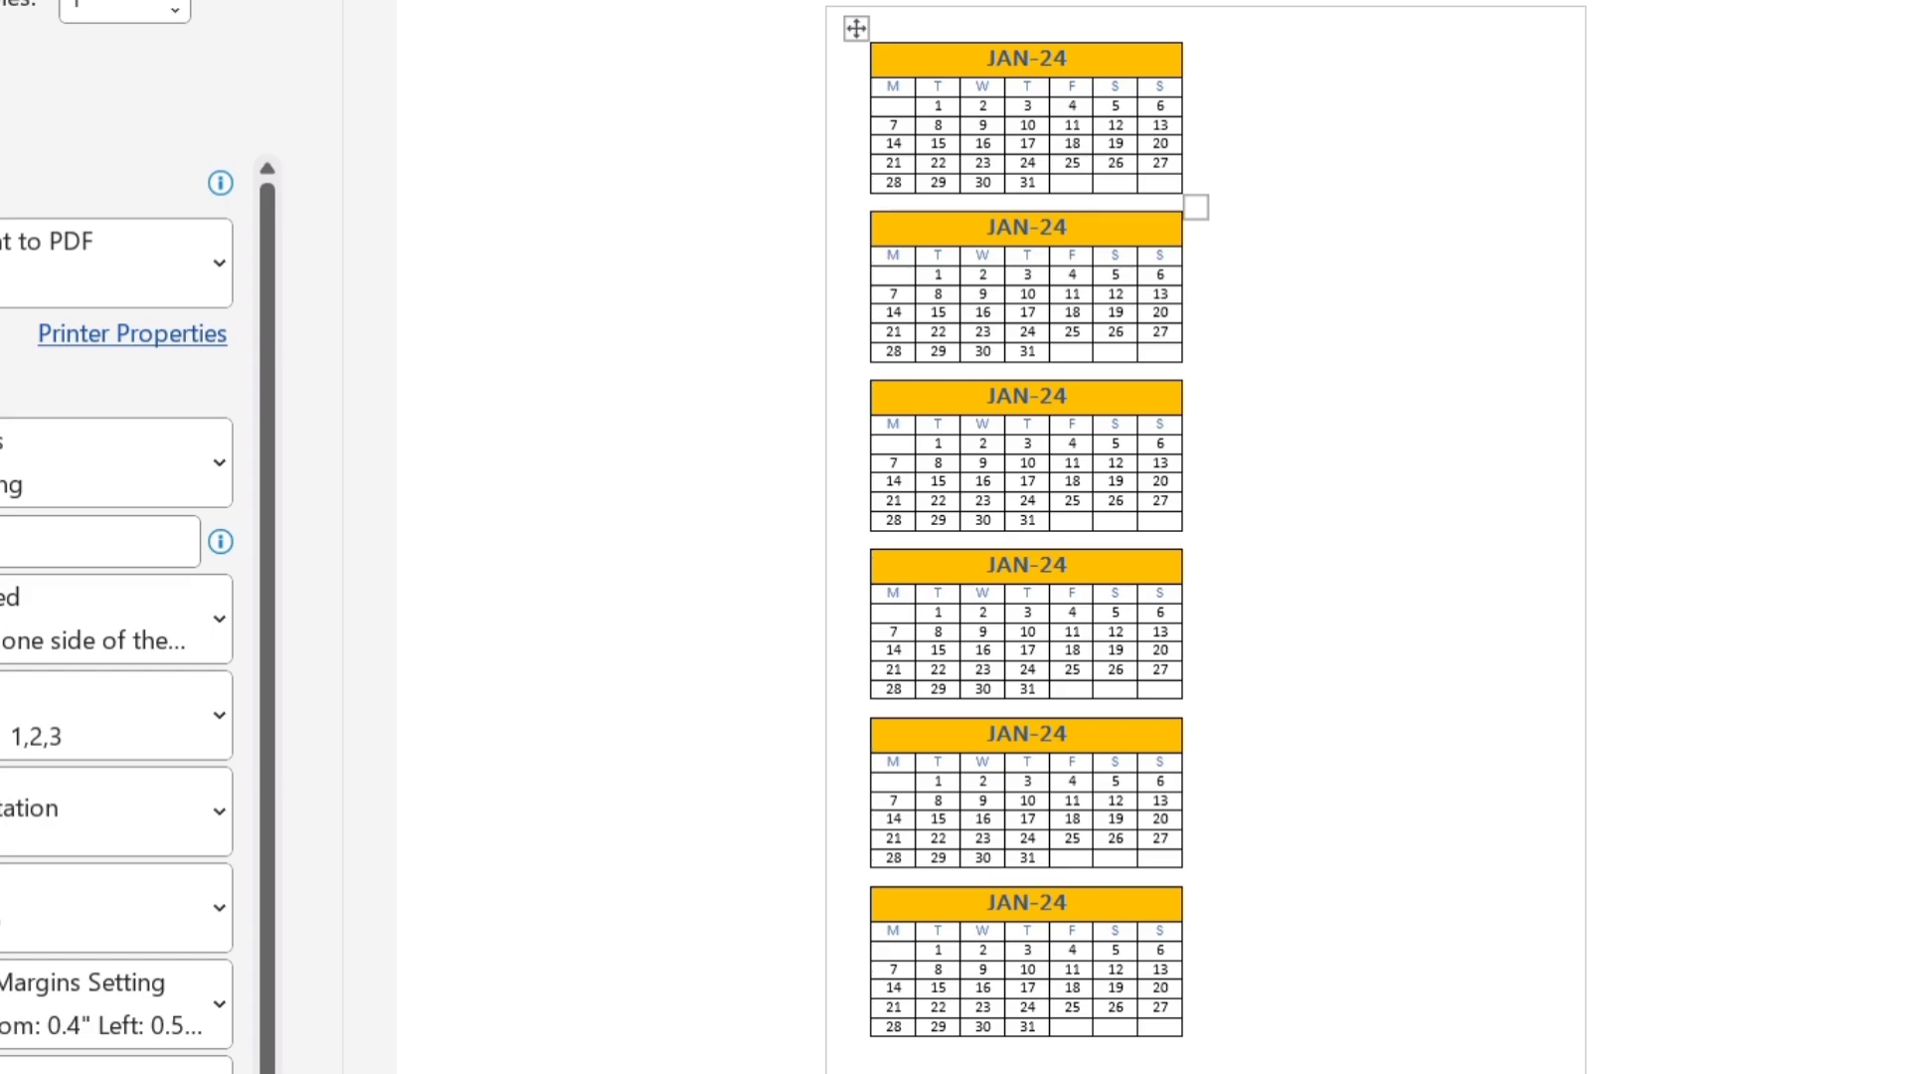
click(69, 128)
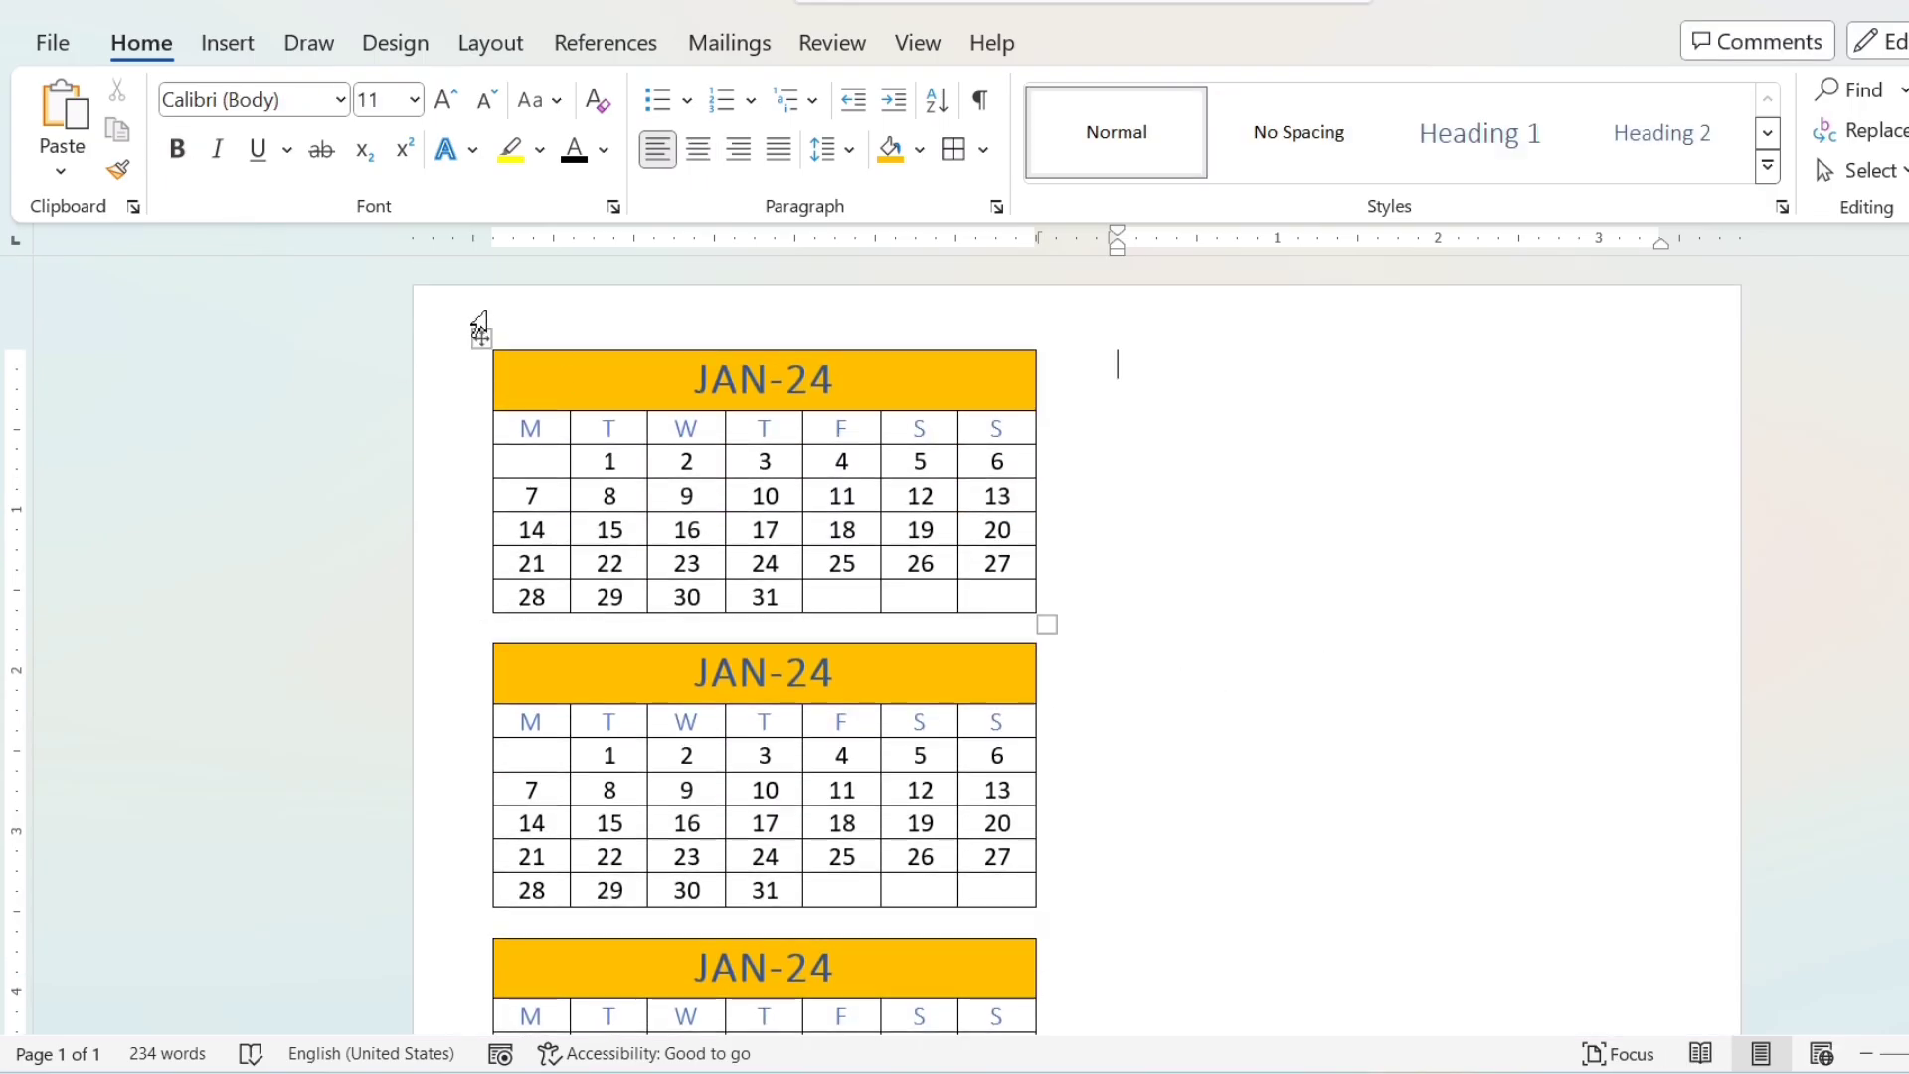
- Try to paste the JAN-24 calendar table on the first line of the second column, and undo the attempts
click(480, 330)
click(1125, 368)
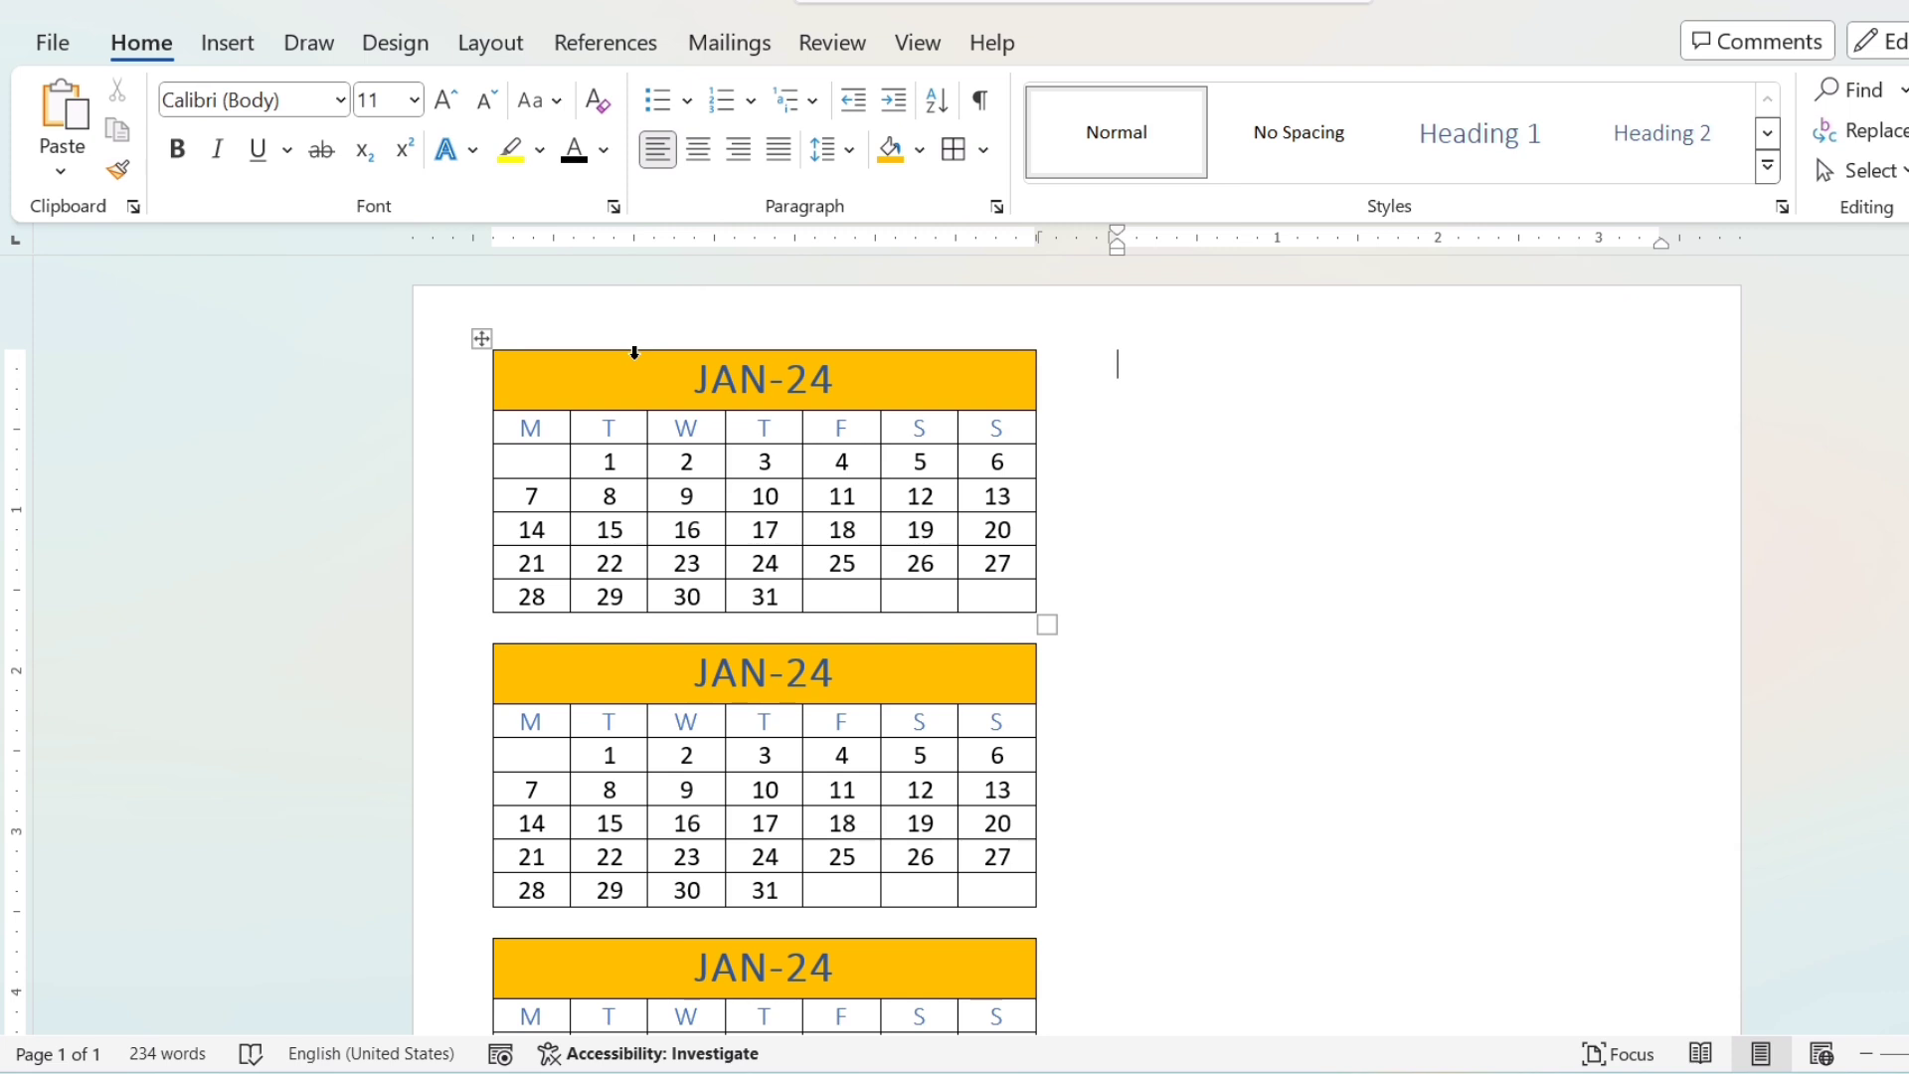
key(ctrl+v)
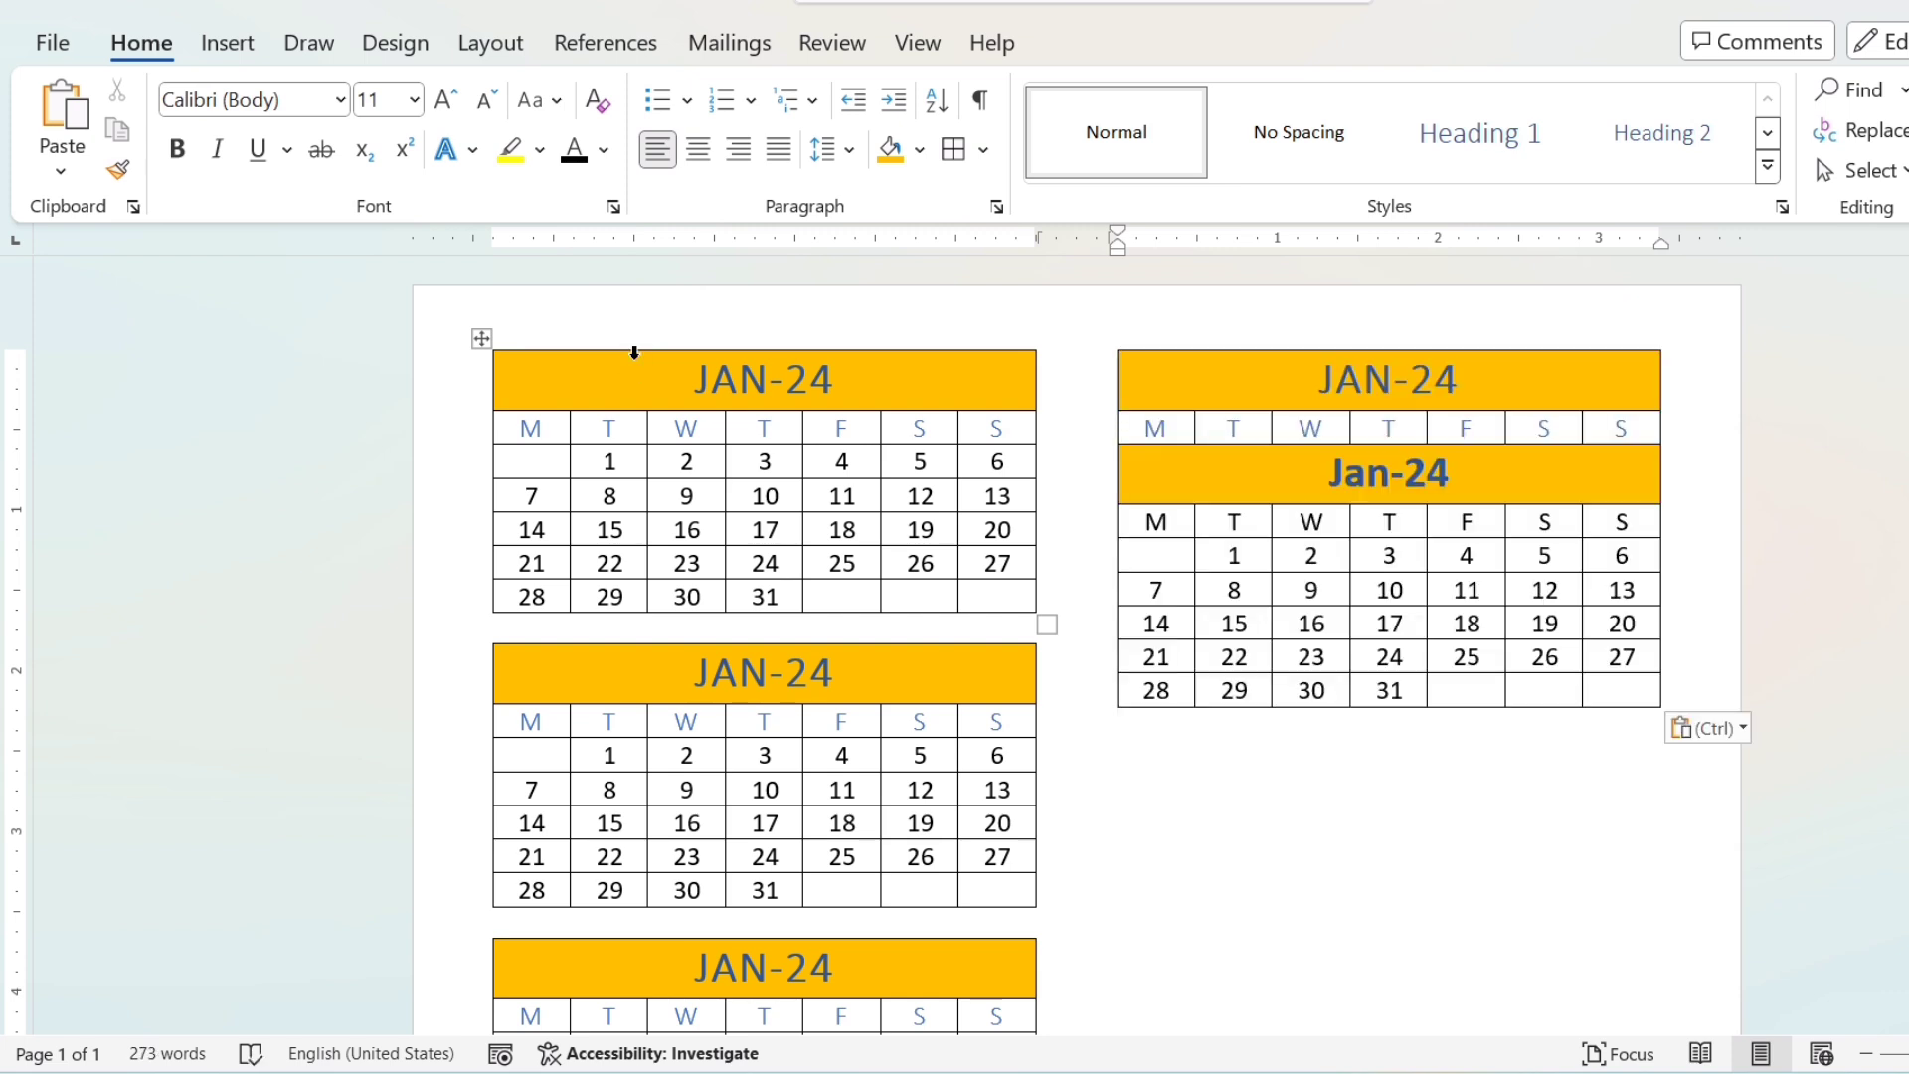
key(ctrl+z)
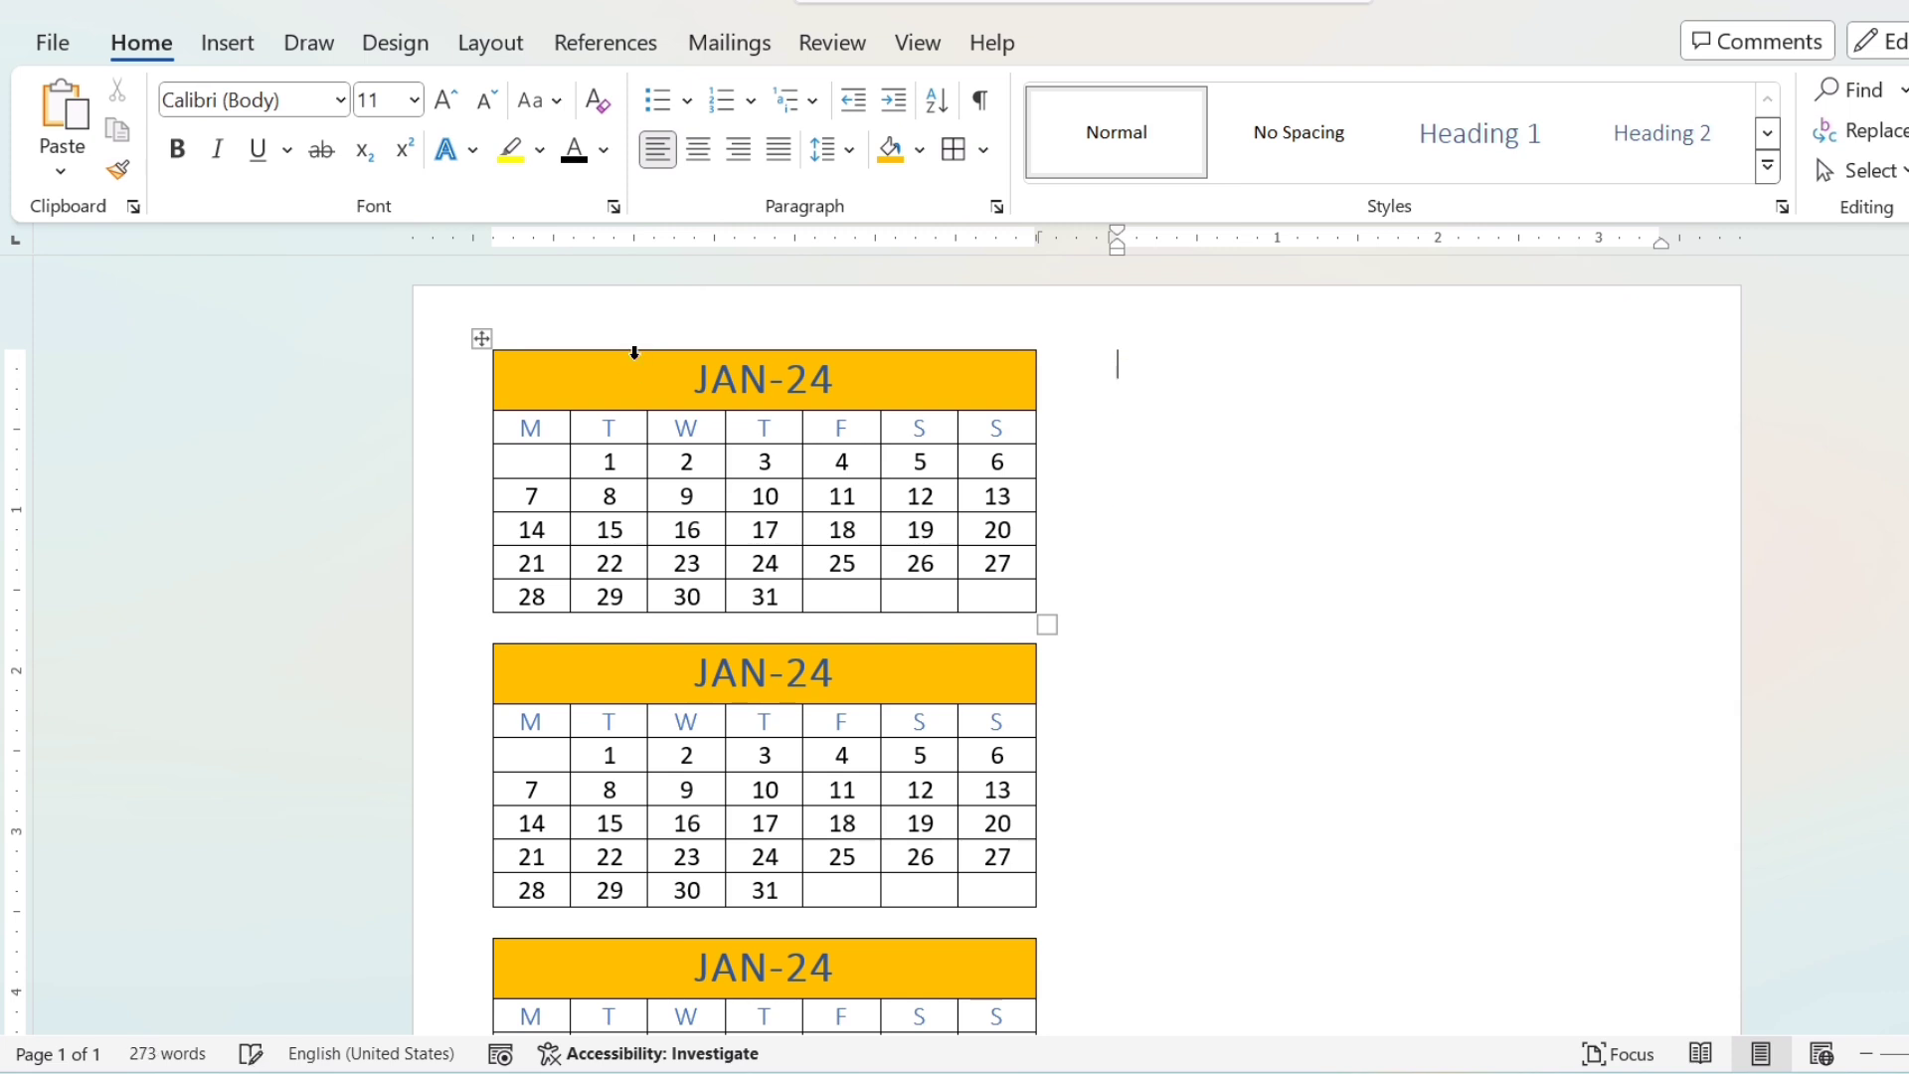
key(ctrl+v)
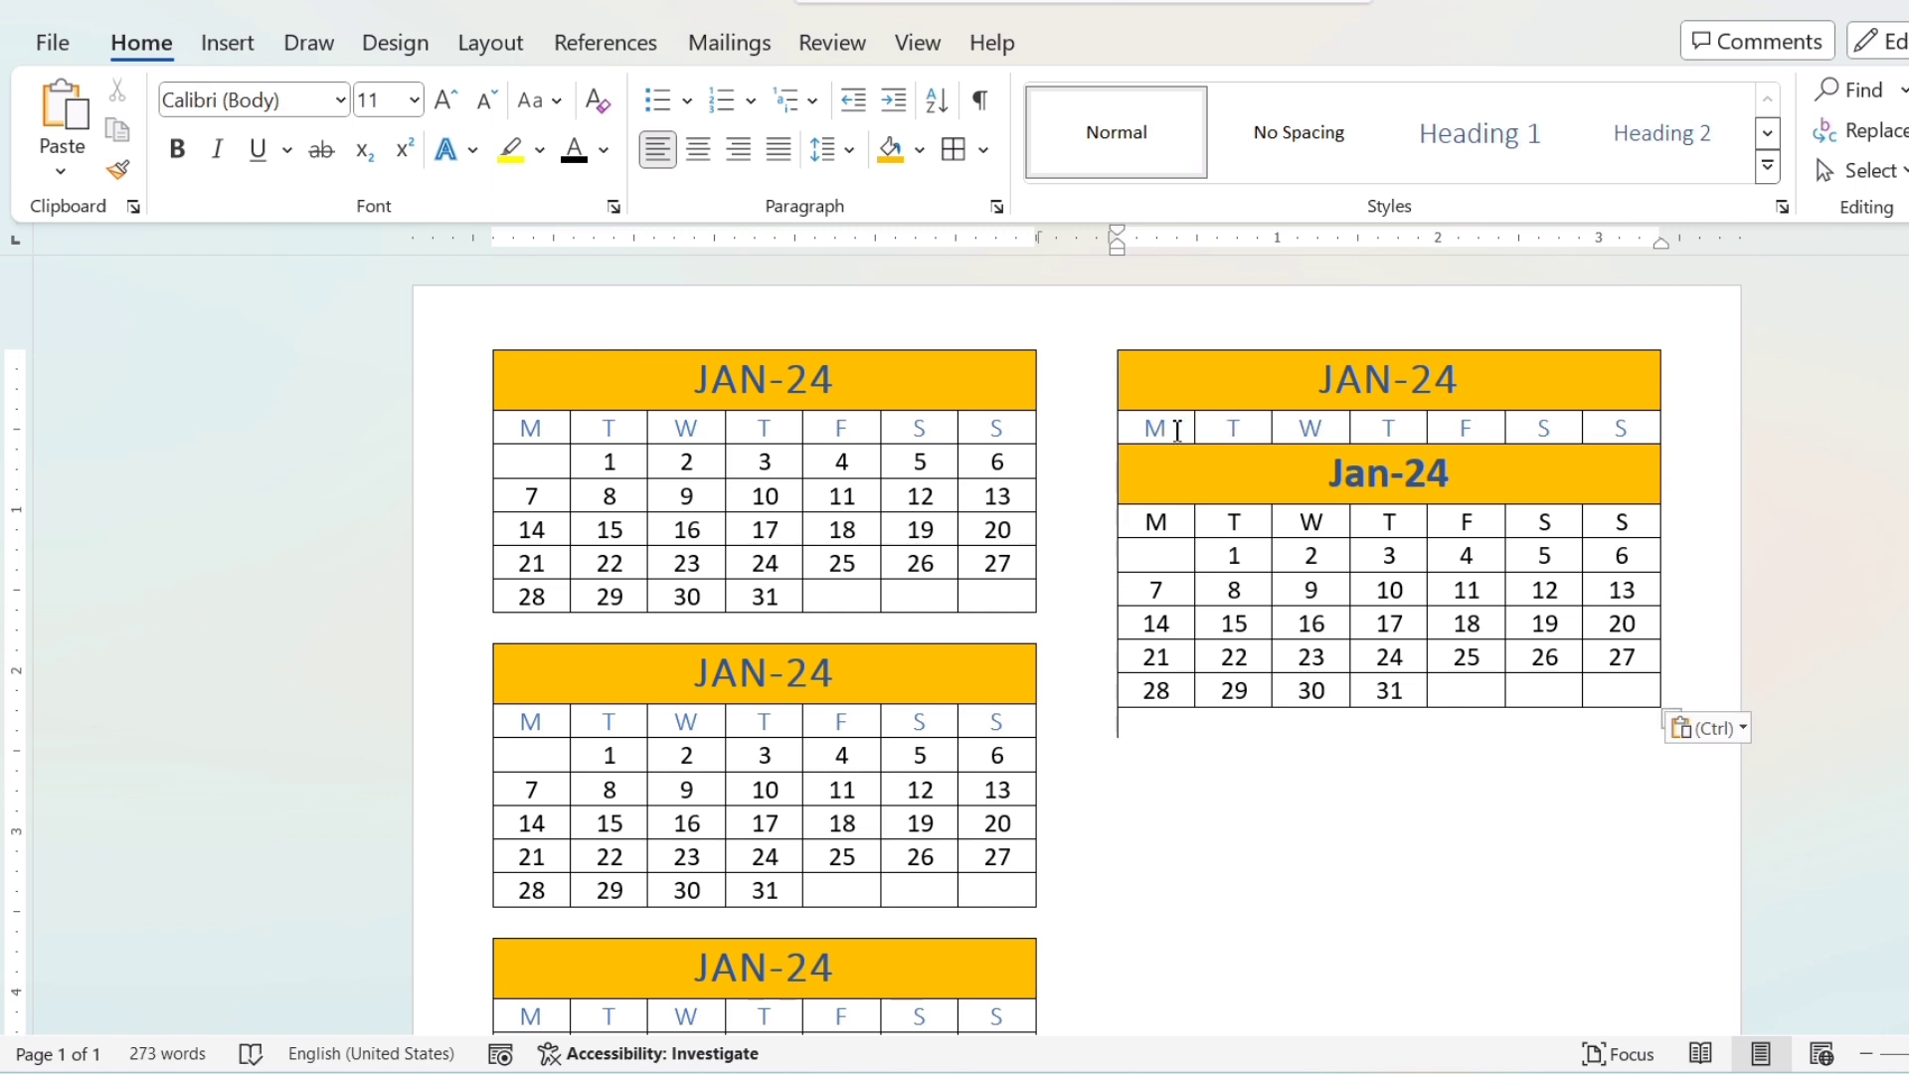
key(ctrl+z)
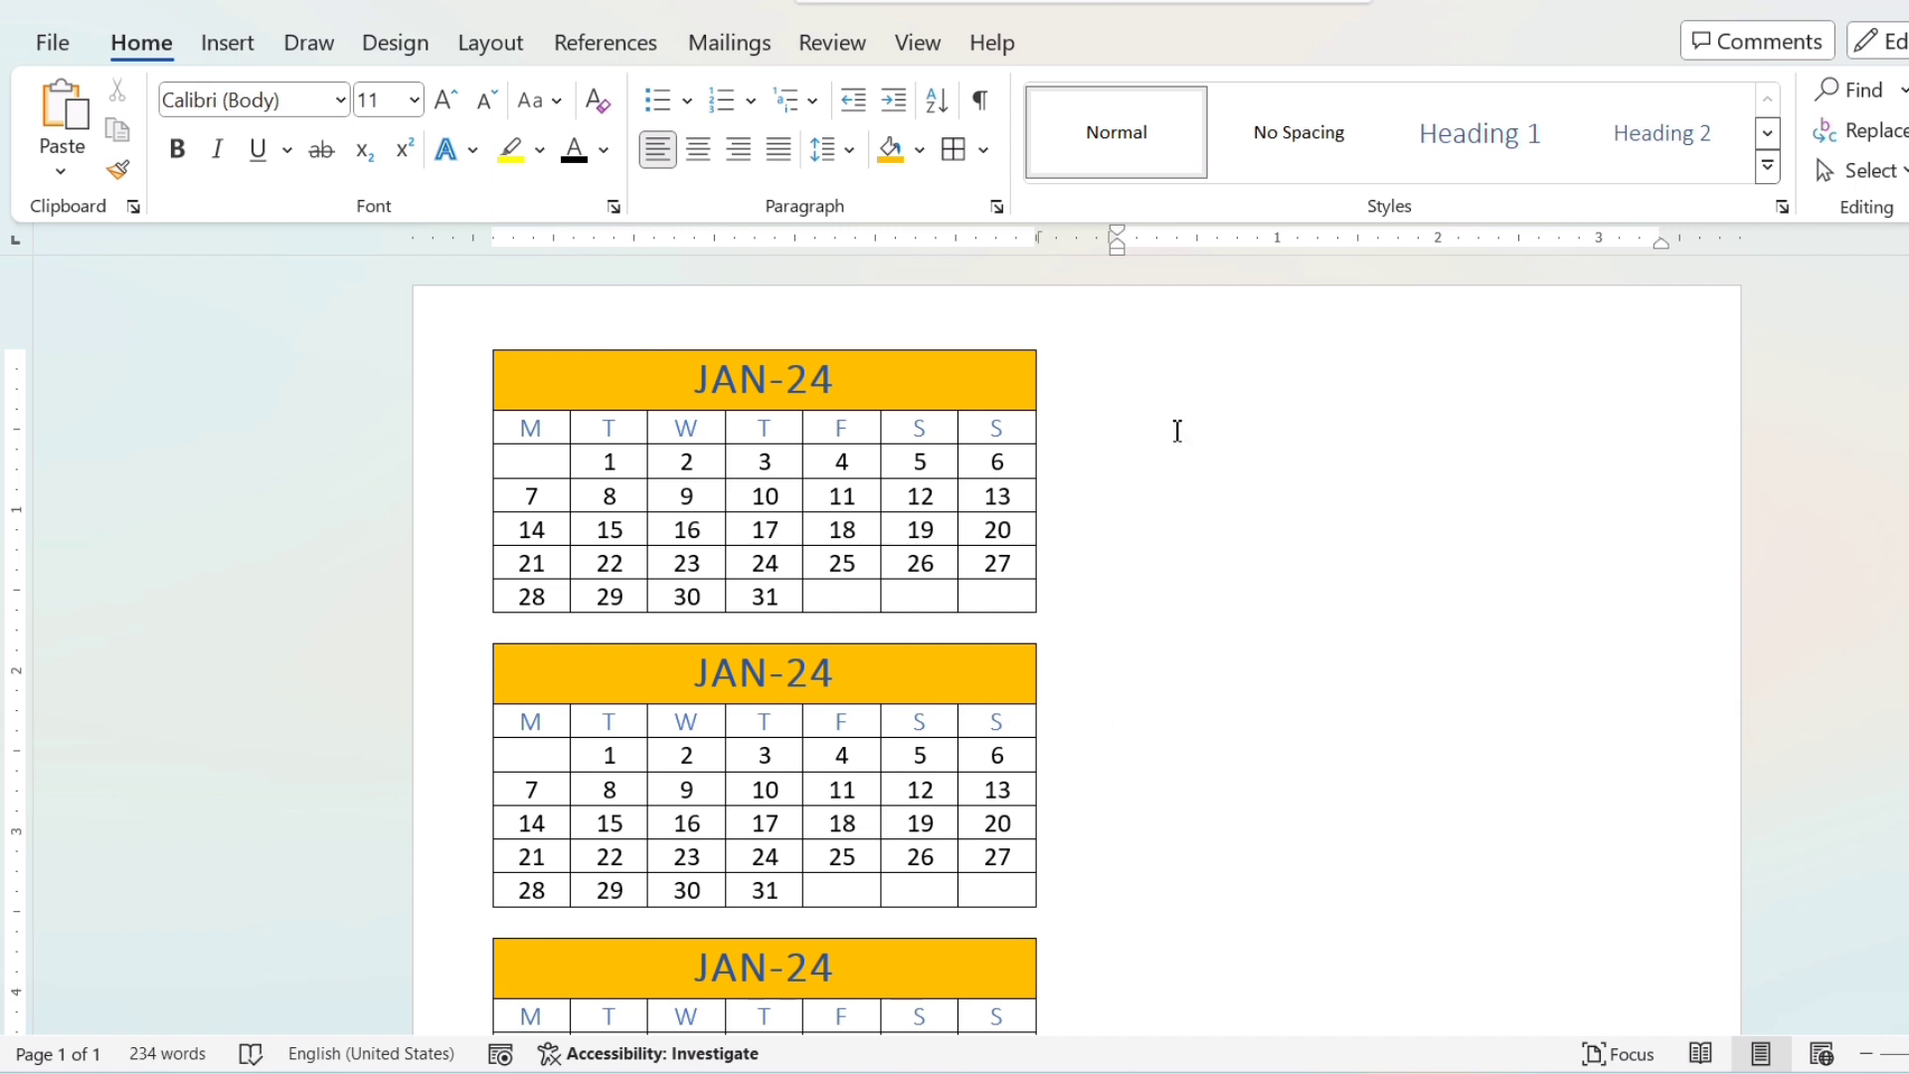
- Paste the JAN-24 calendar table into the second column with a blank line above it
key(ctrl+v)
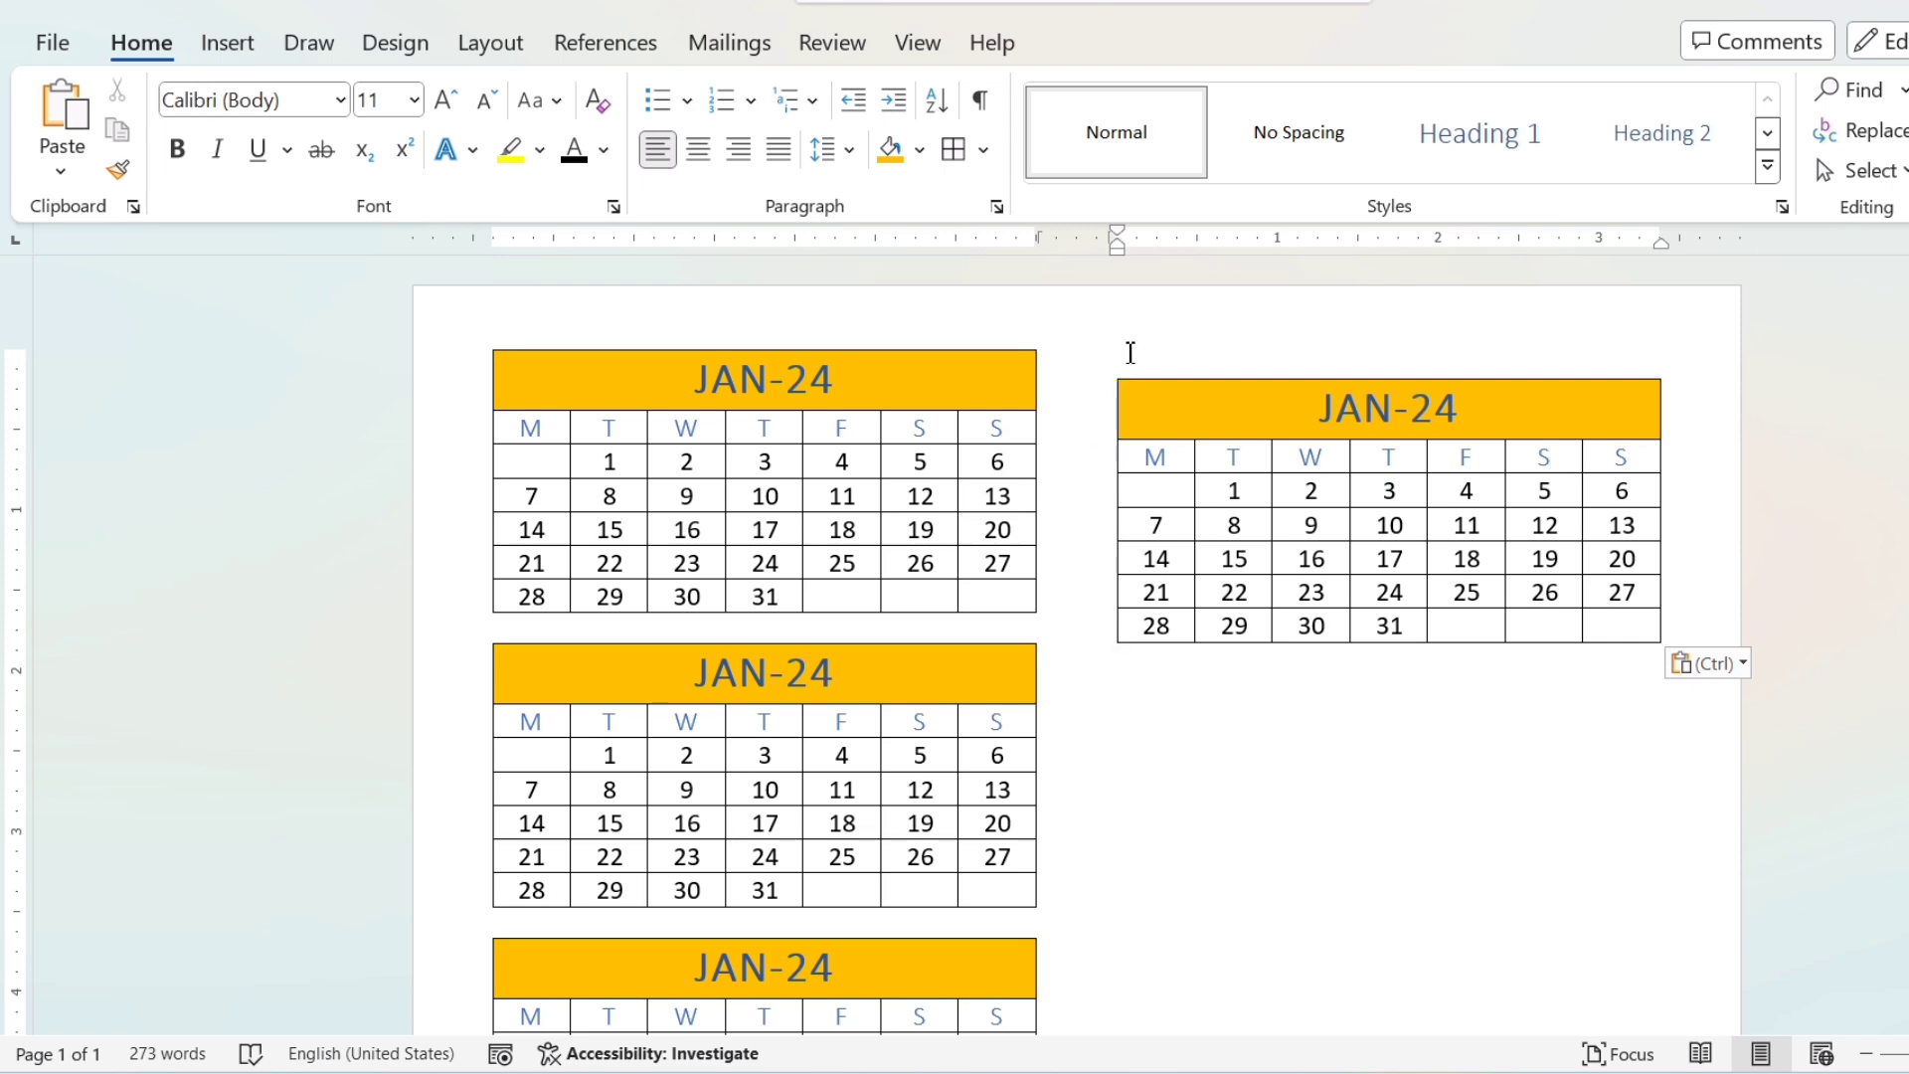
key(ctrl+v)
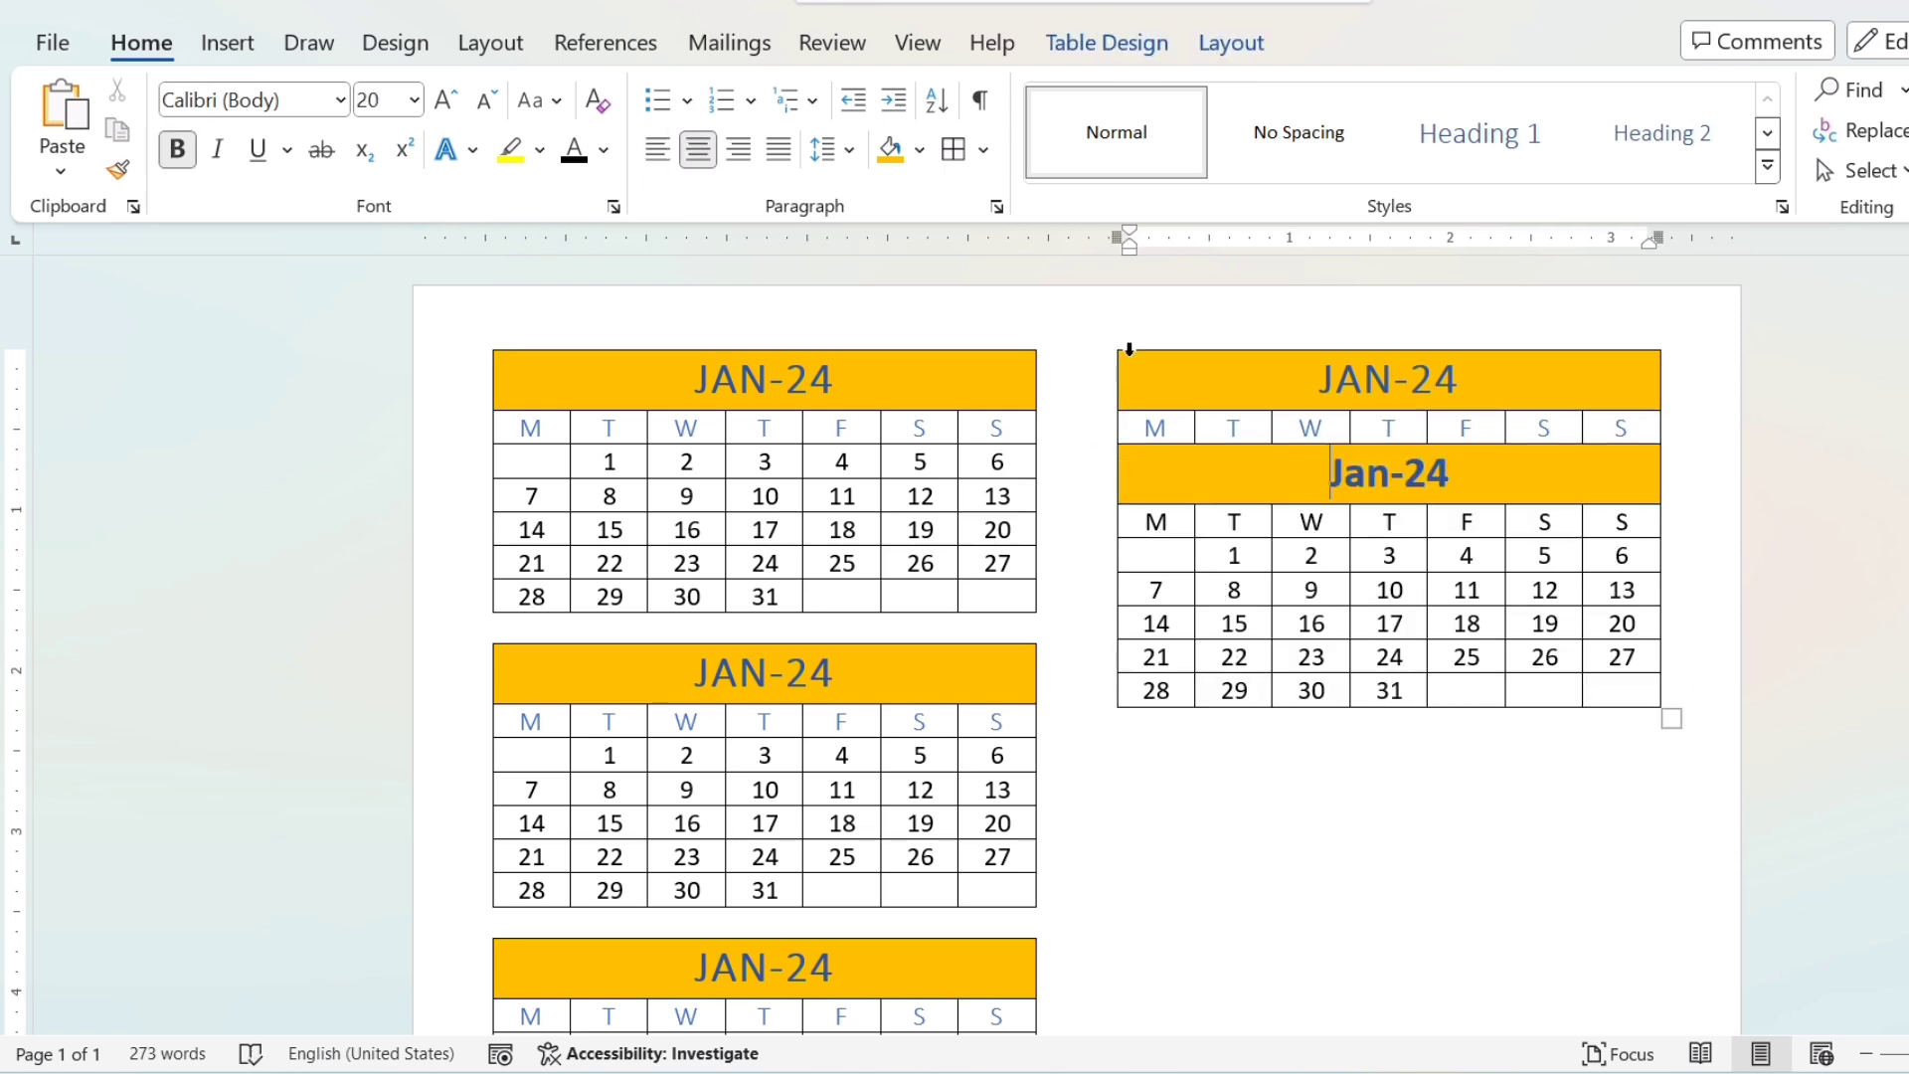
key(ctrl+z)
key(ctrl+z)
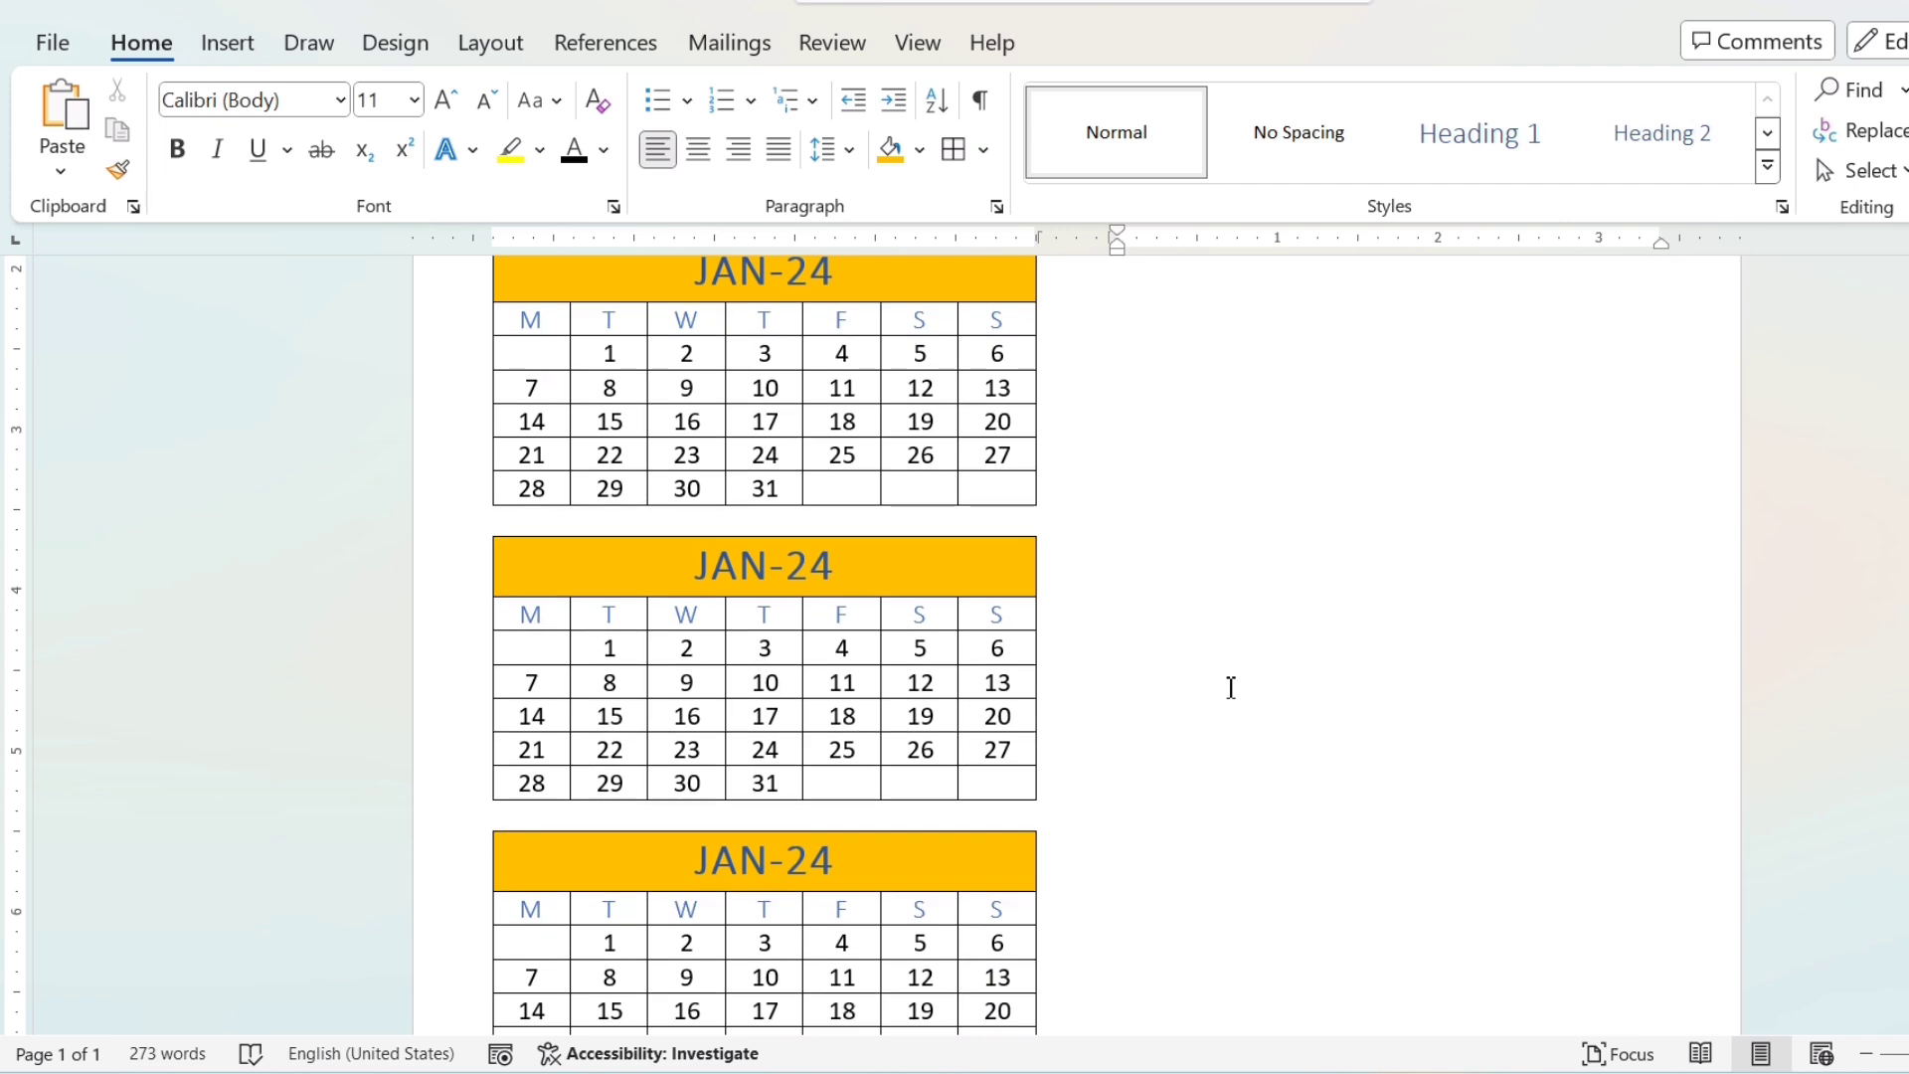
scroll(1230, 687, down, 3)
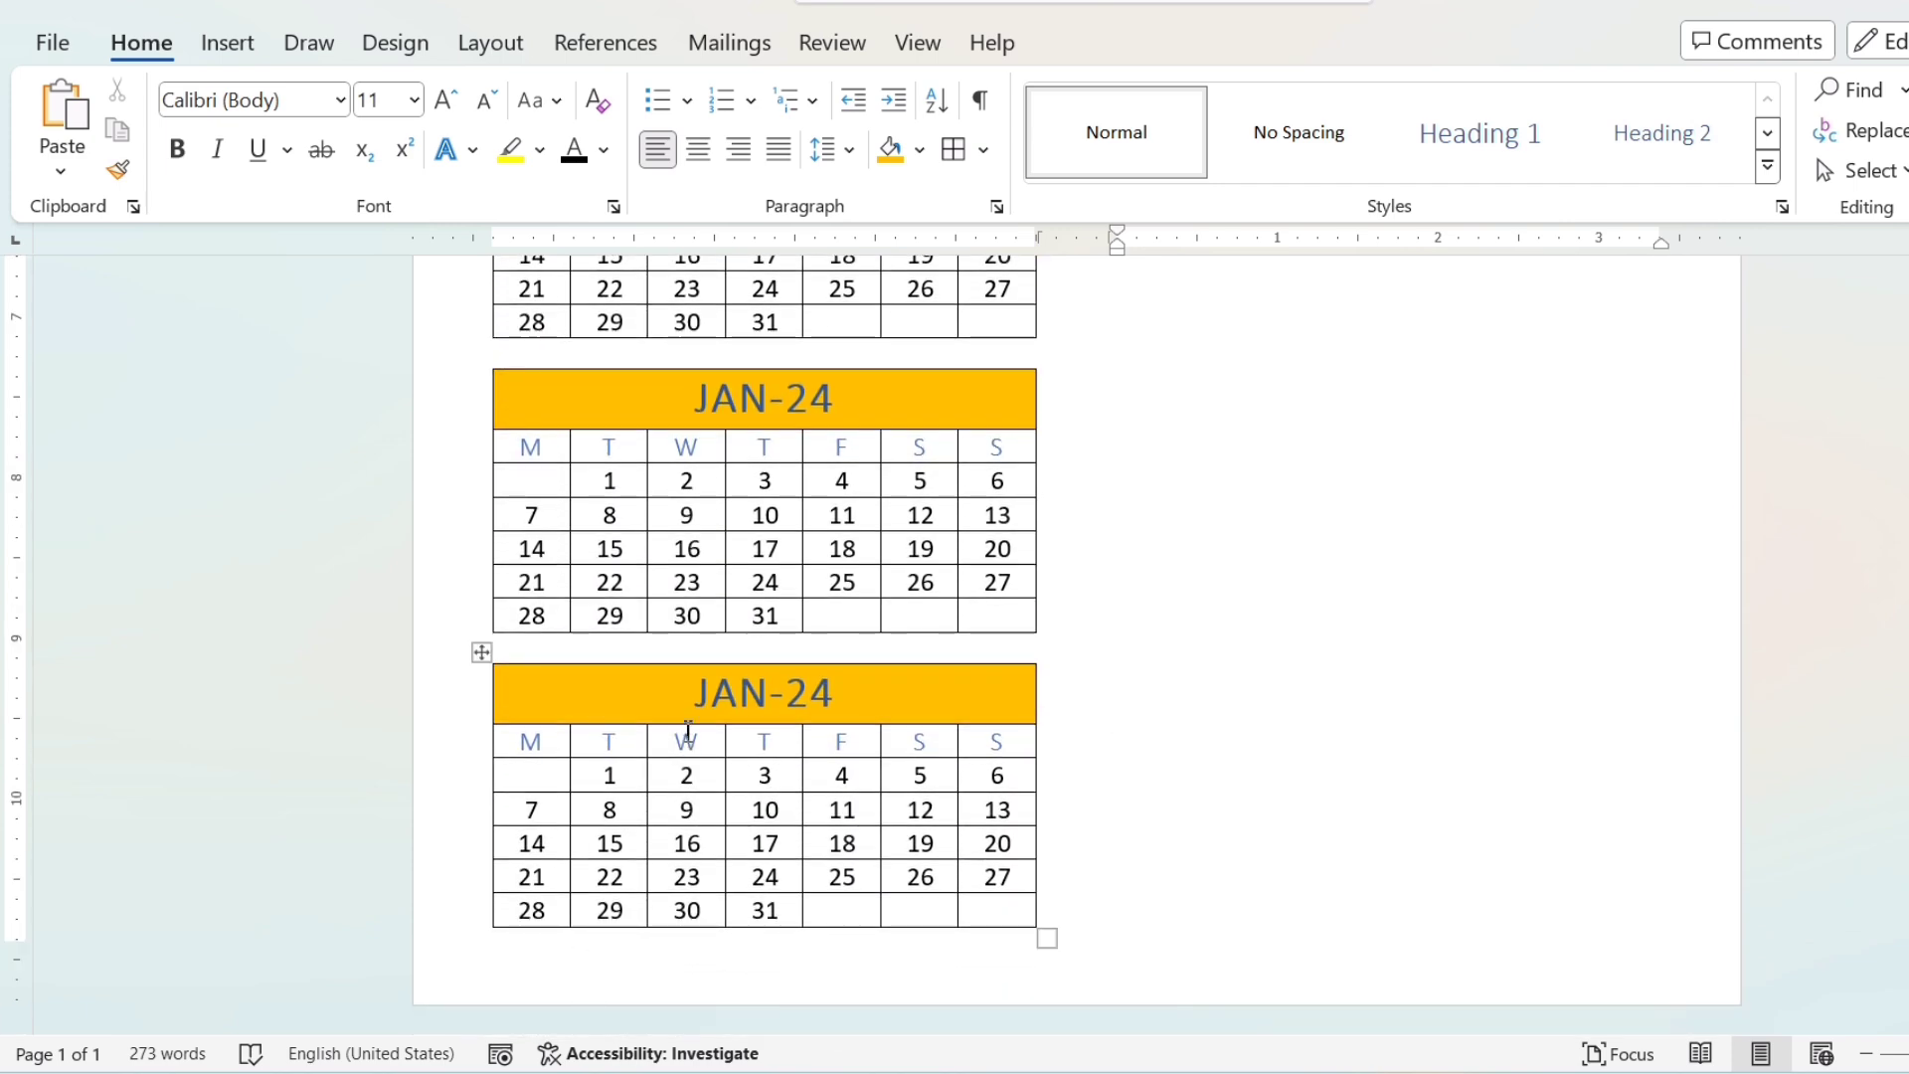
click(525, 948)
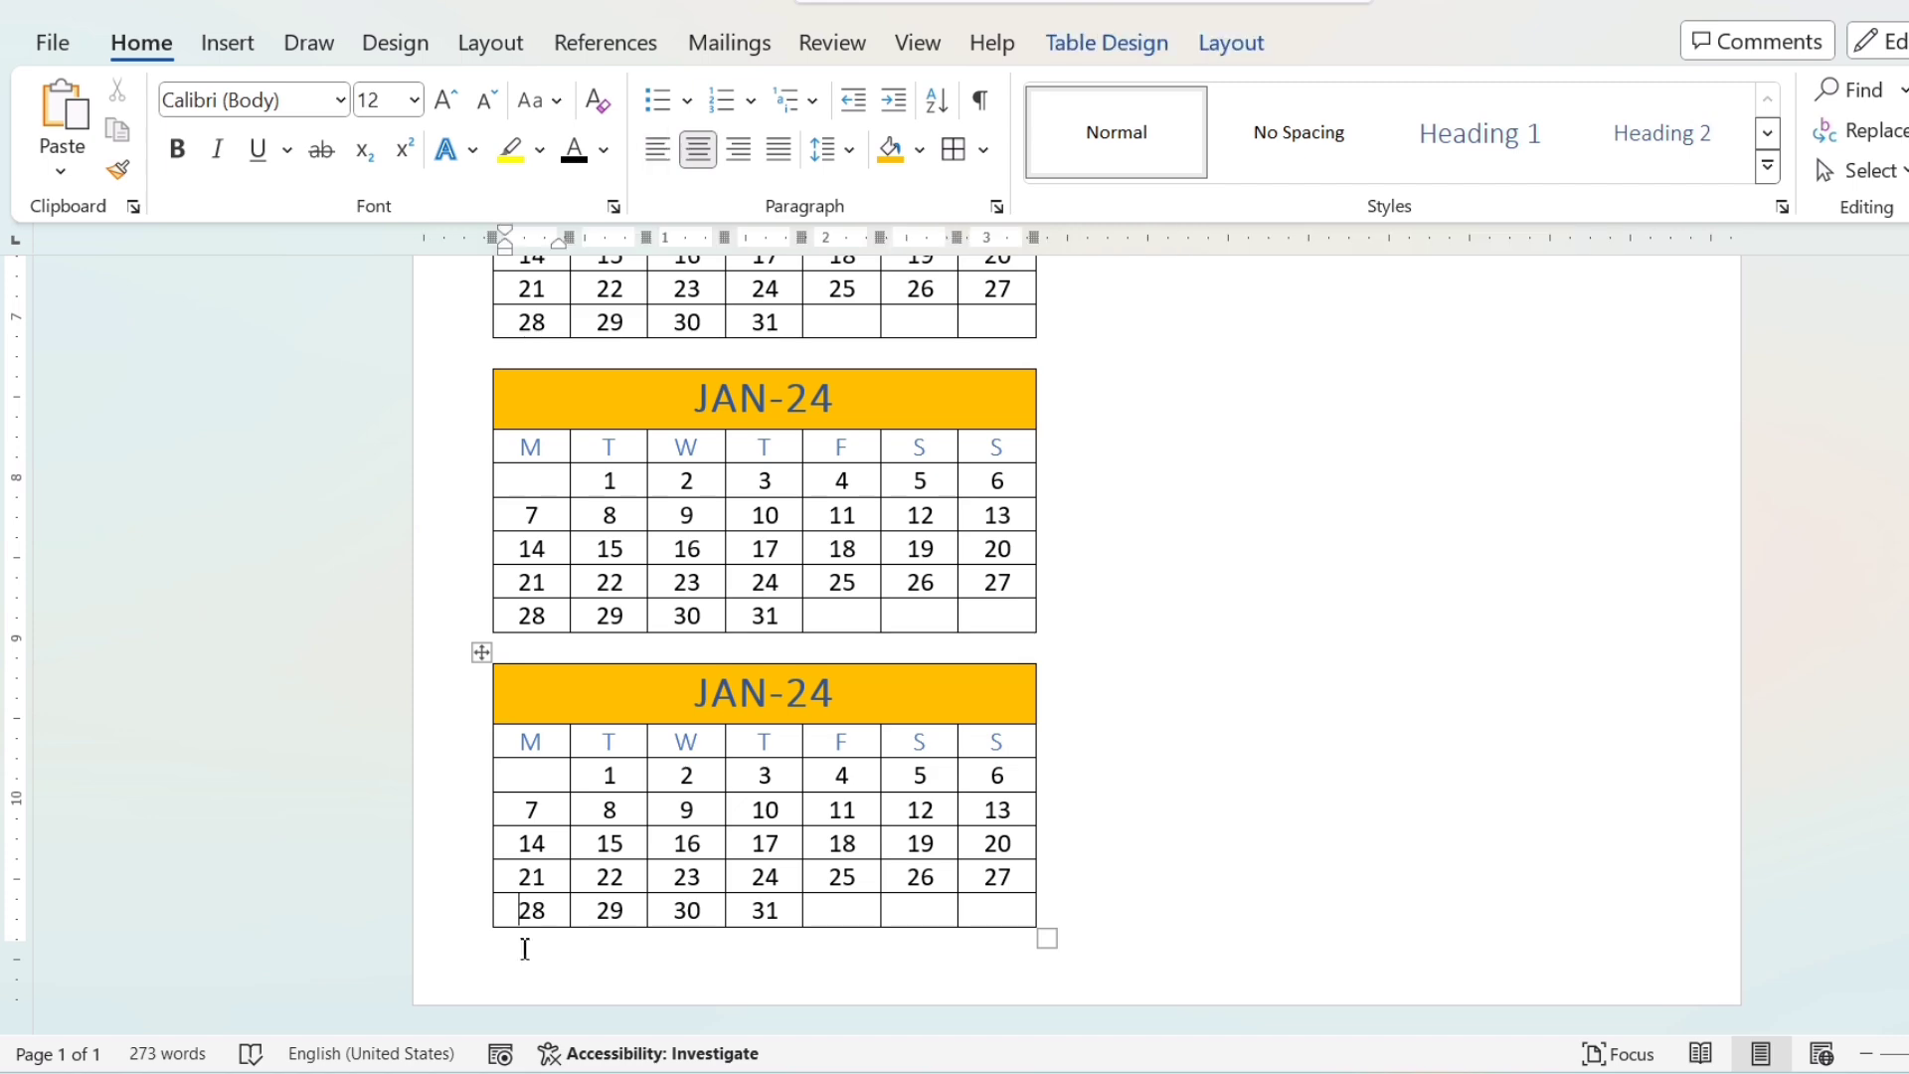
key(ctrl+v)
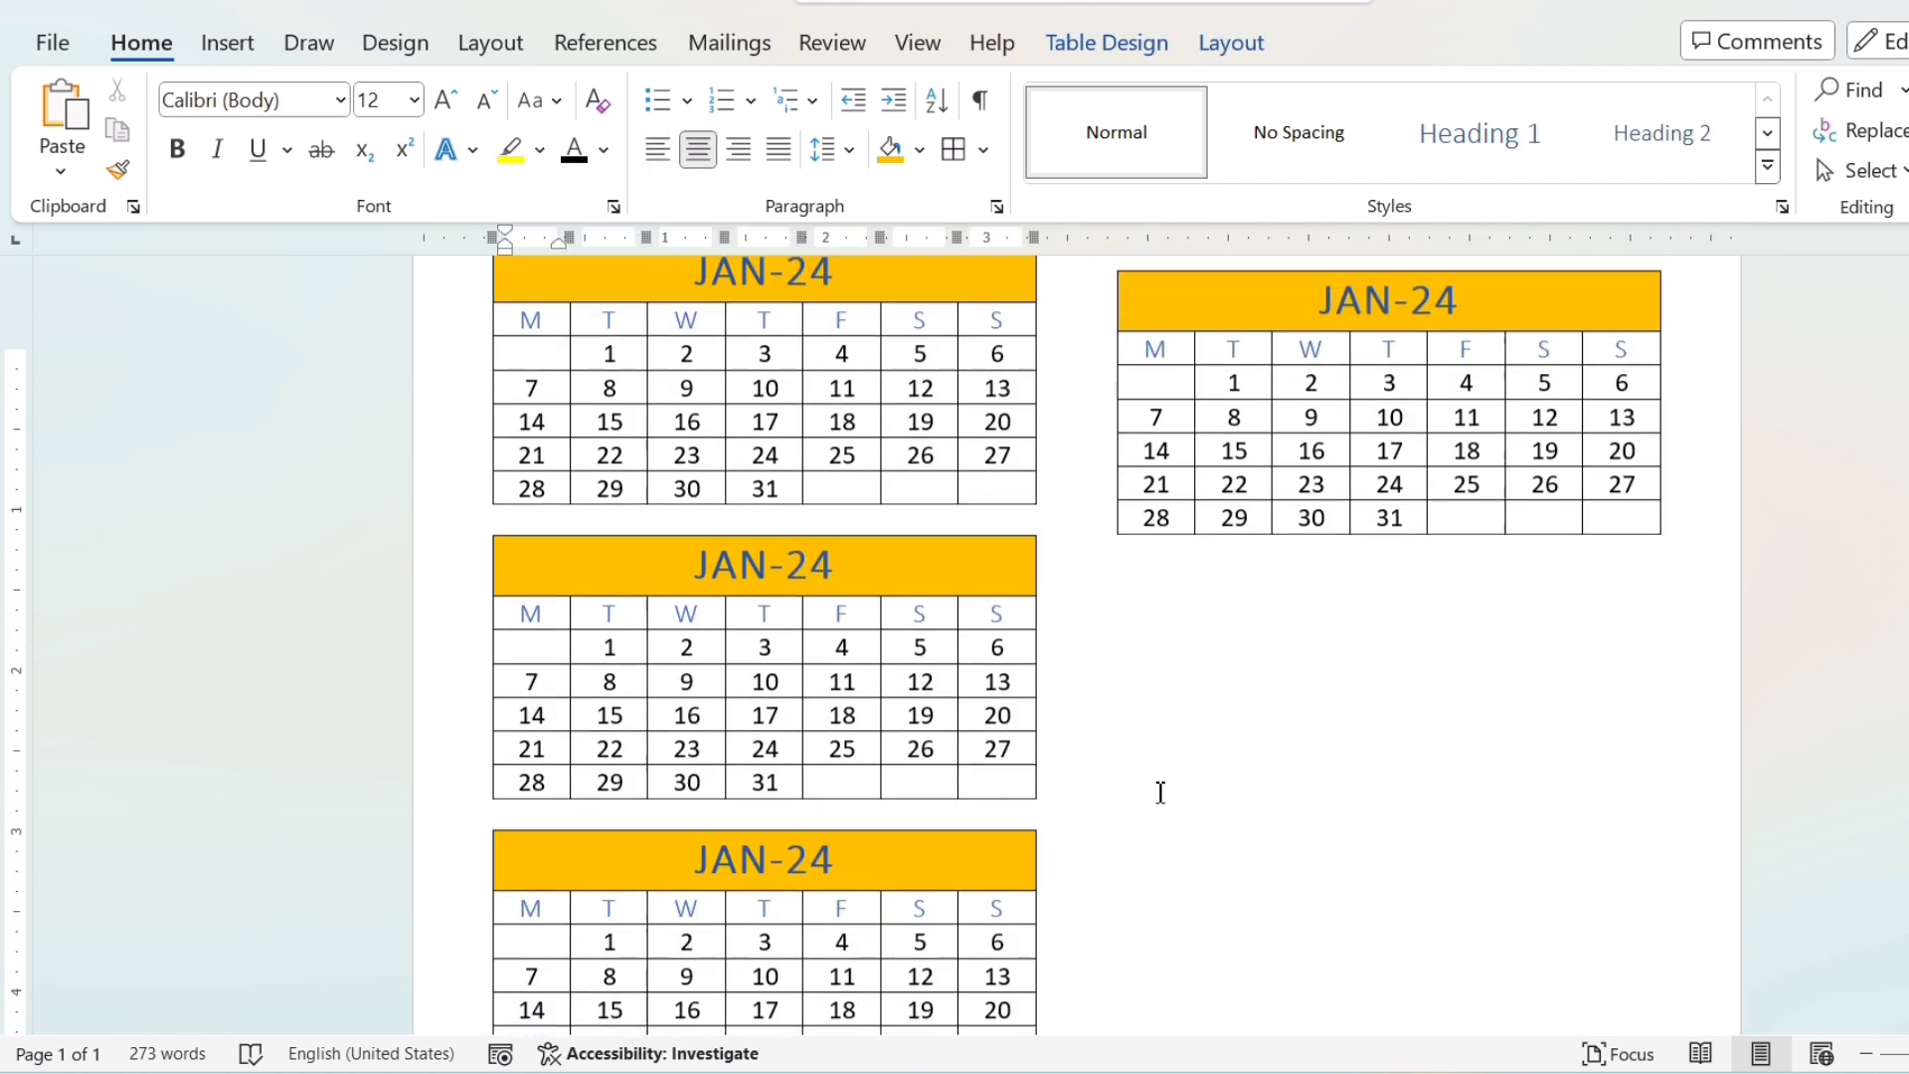
- Try to paste the calendar table on the blank line above the second column's table, and undo the paste
scroll(1160, 793, up, 2)
click(1134, 355)
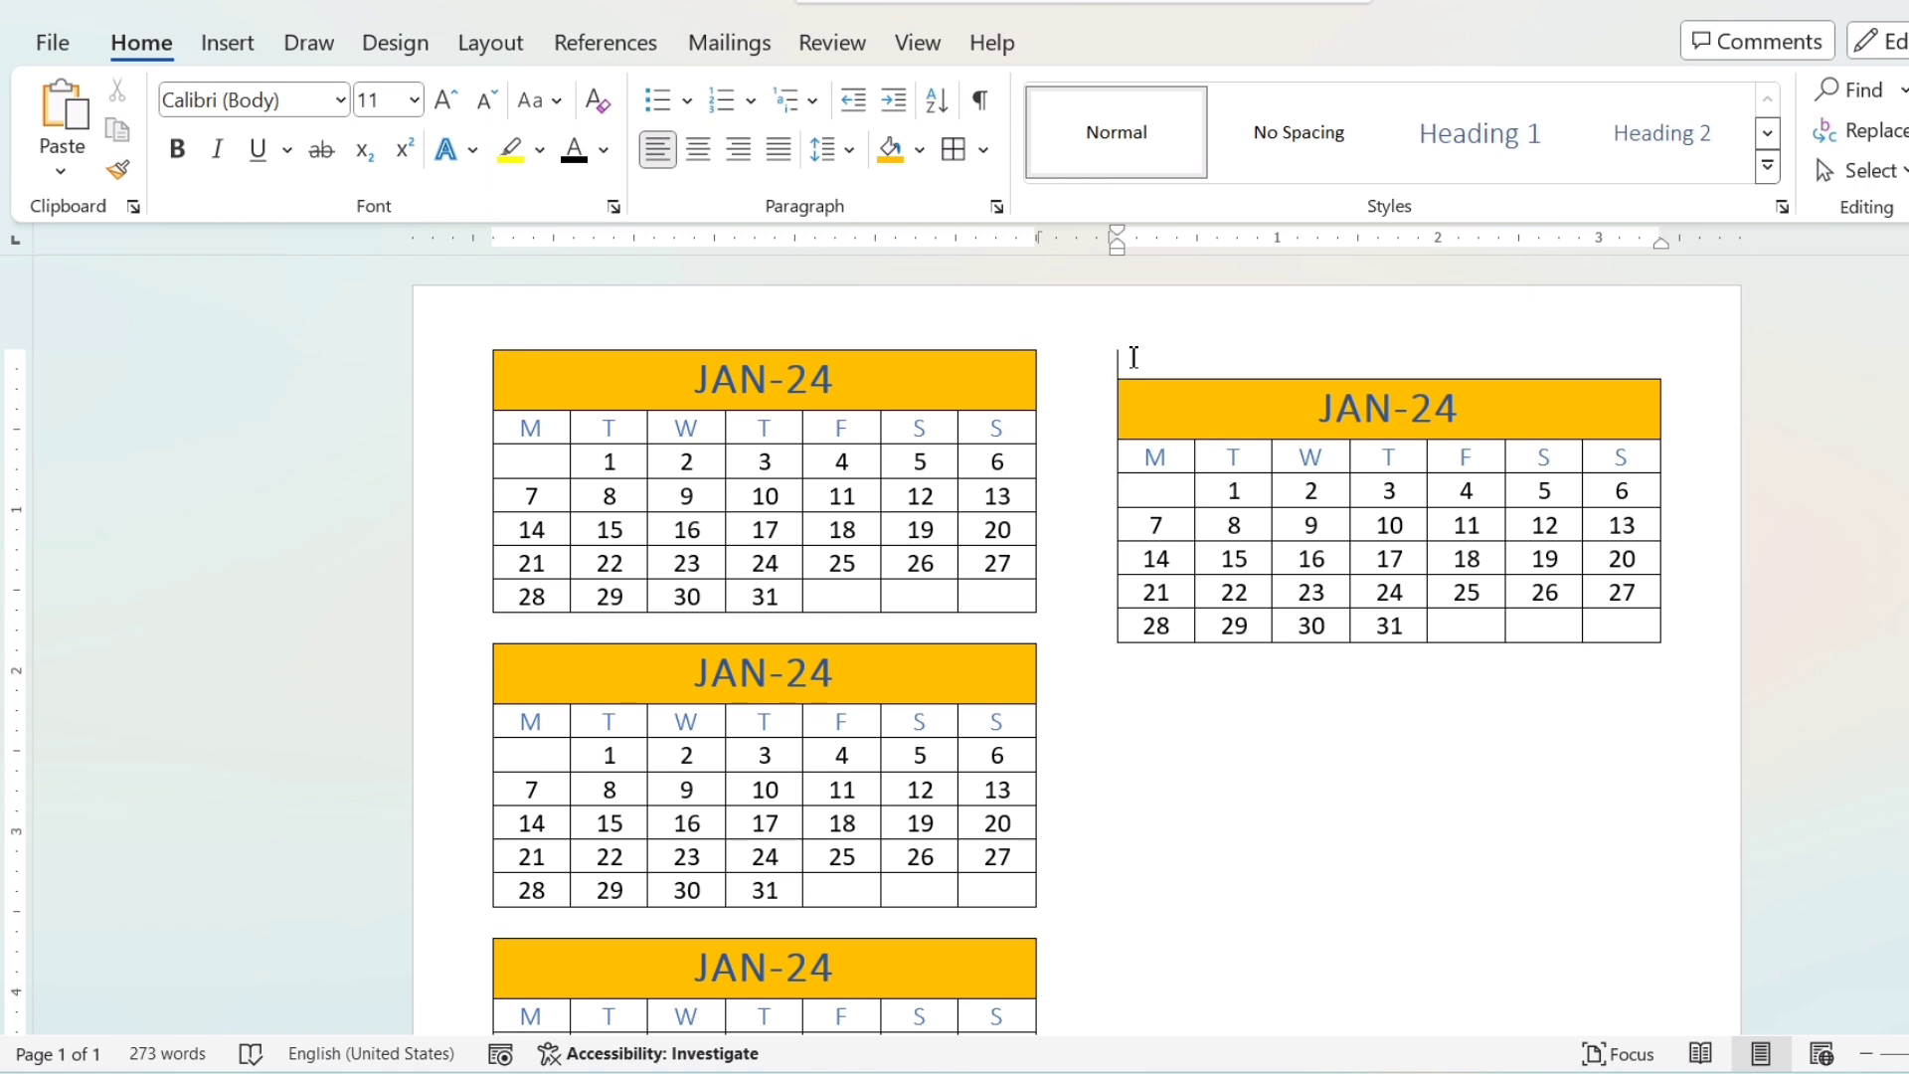
key(ctrl+v)
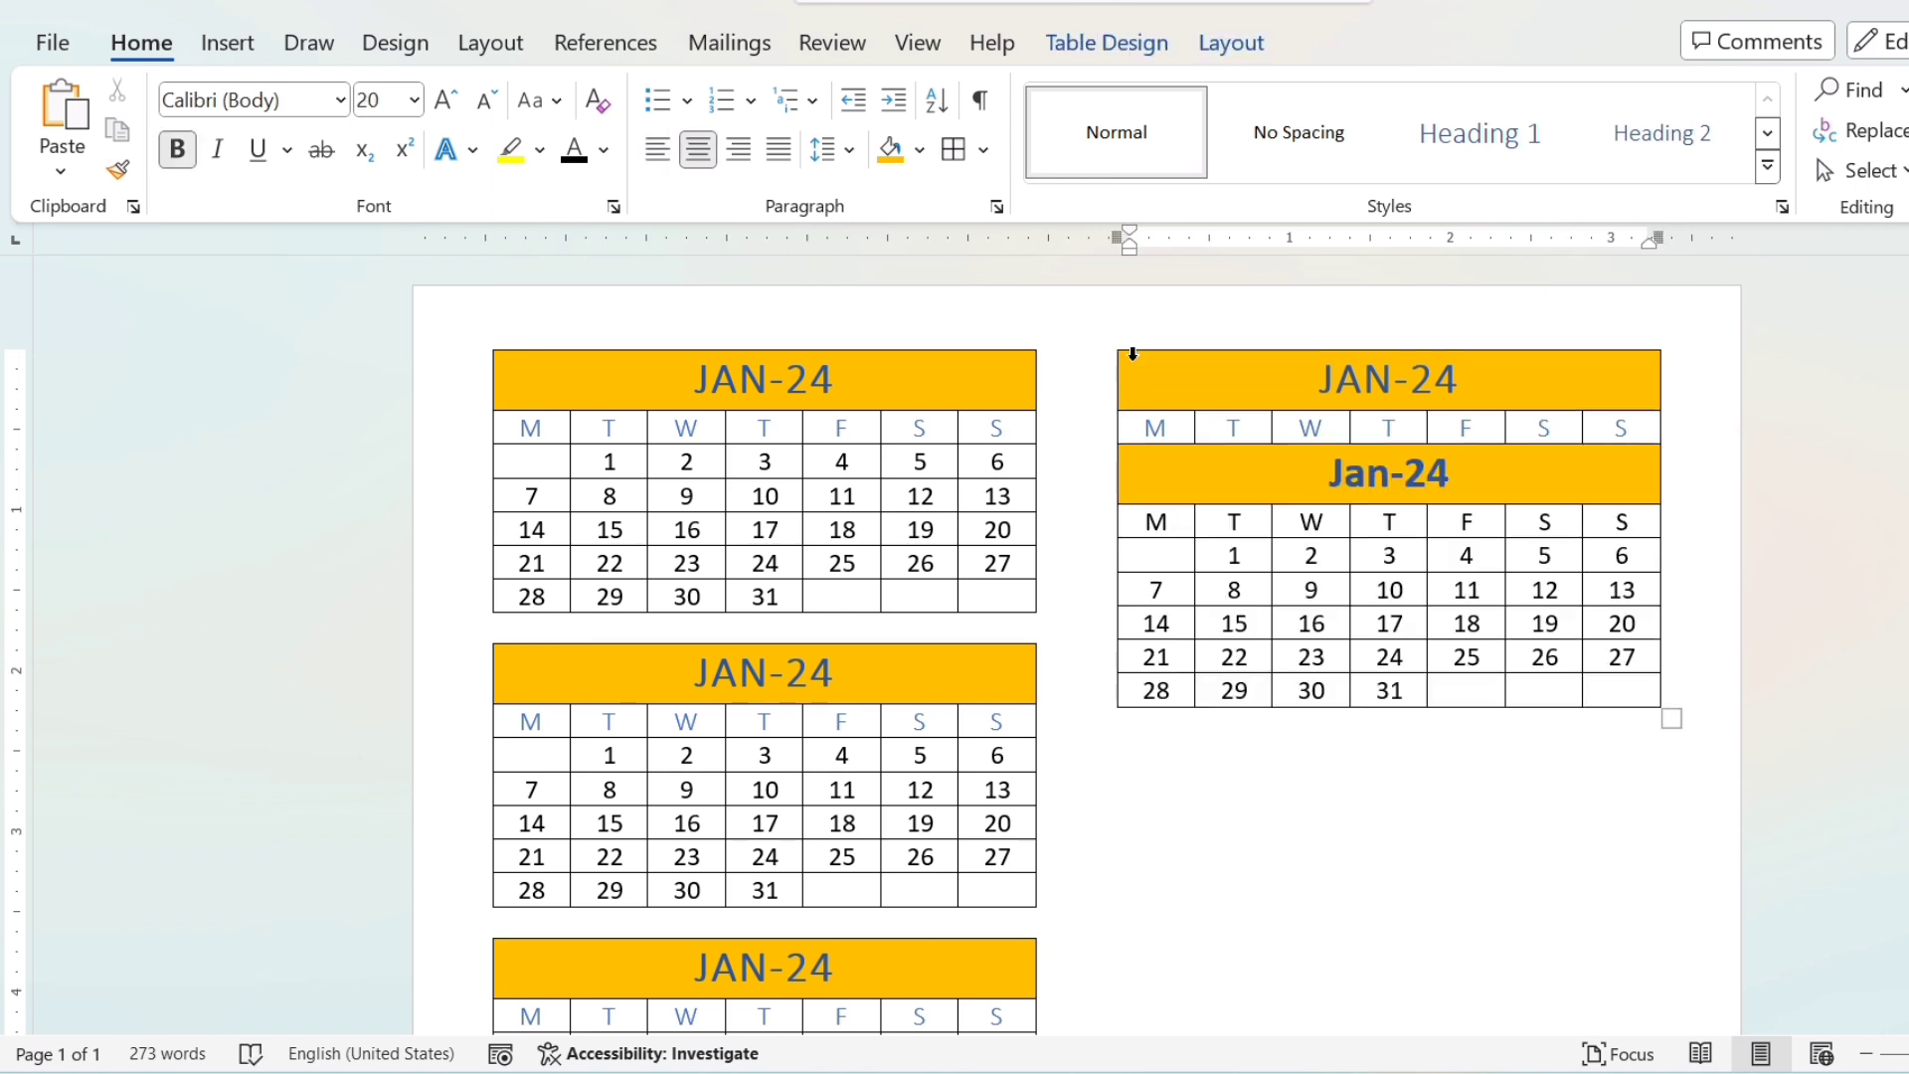
key(ctrl+z)
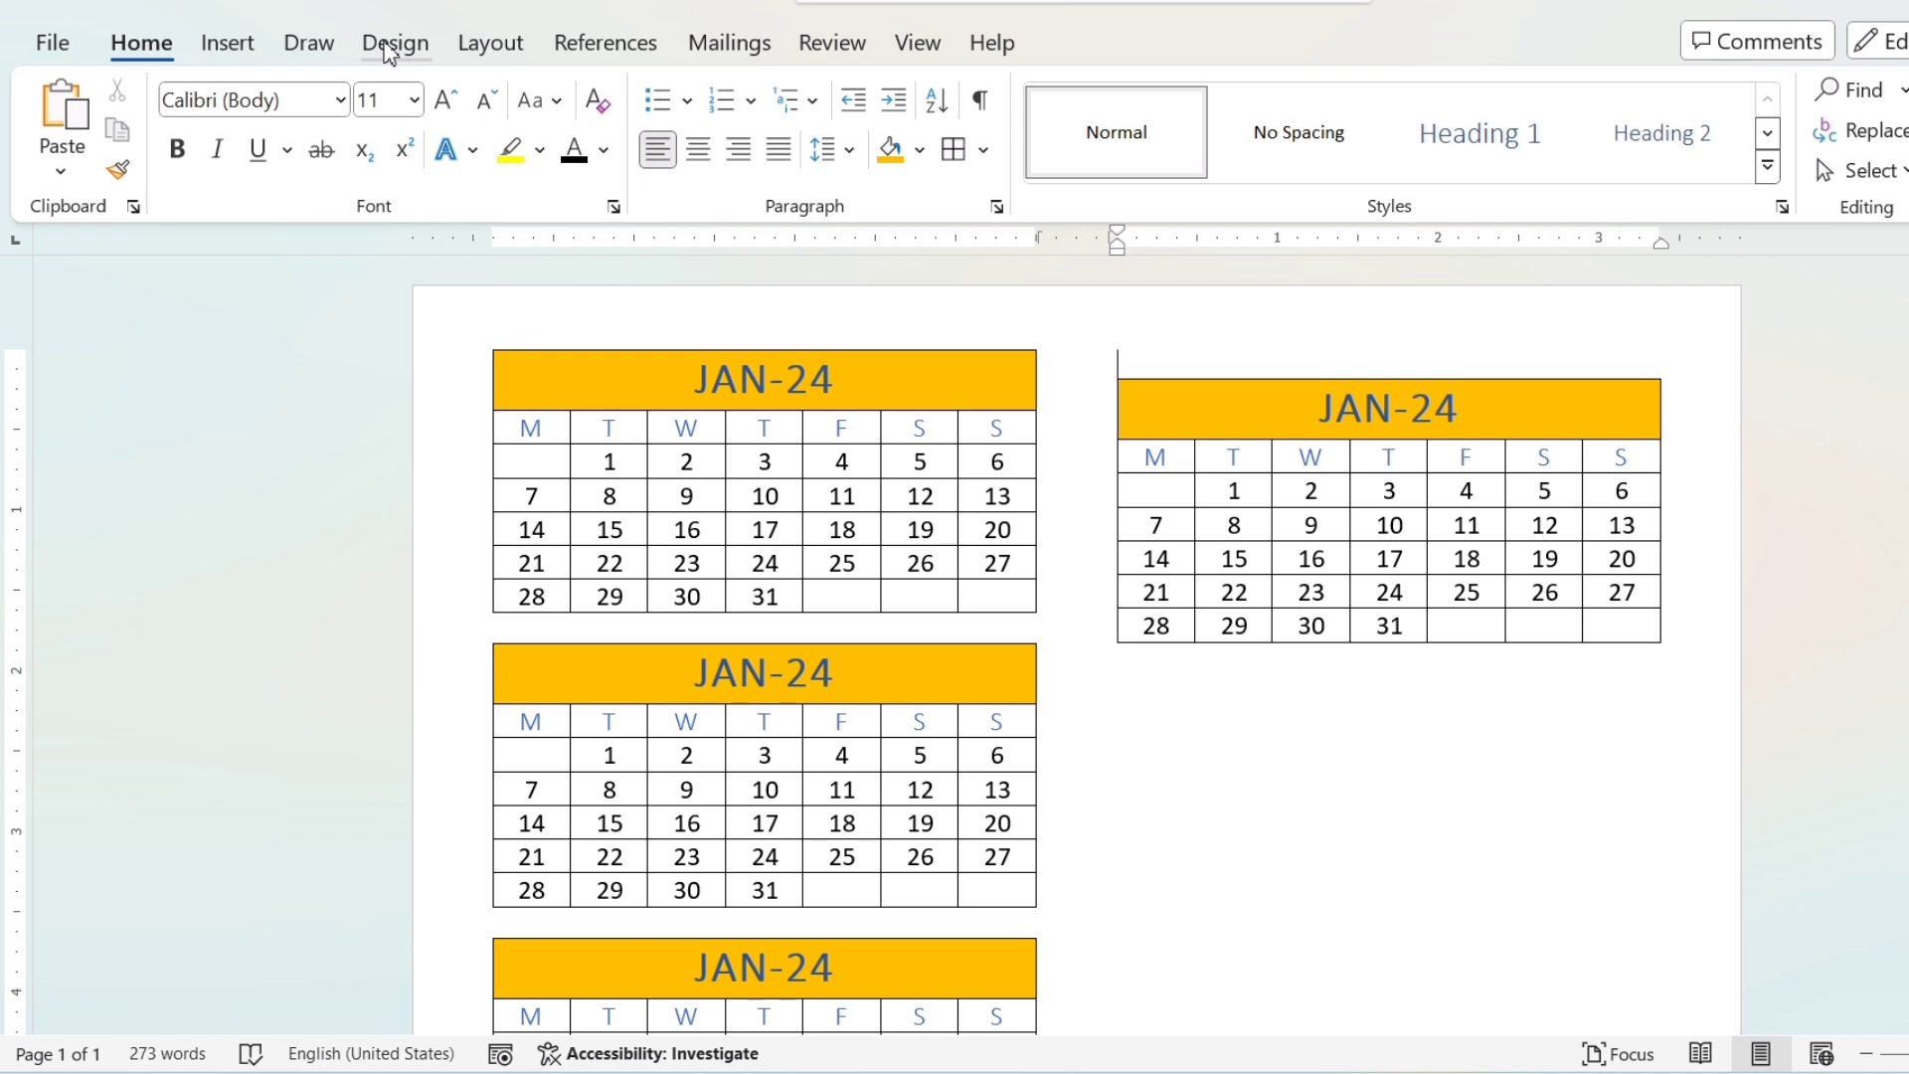
- Reduce the top and bottom page margins to 0.3" for the whole document
click(511, 50)
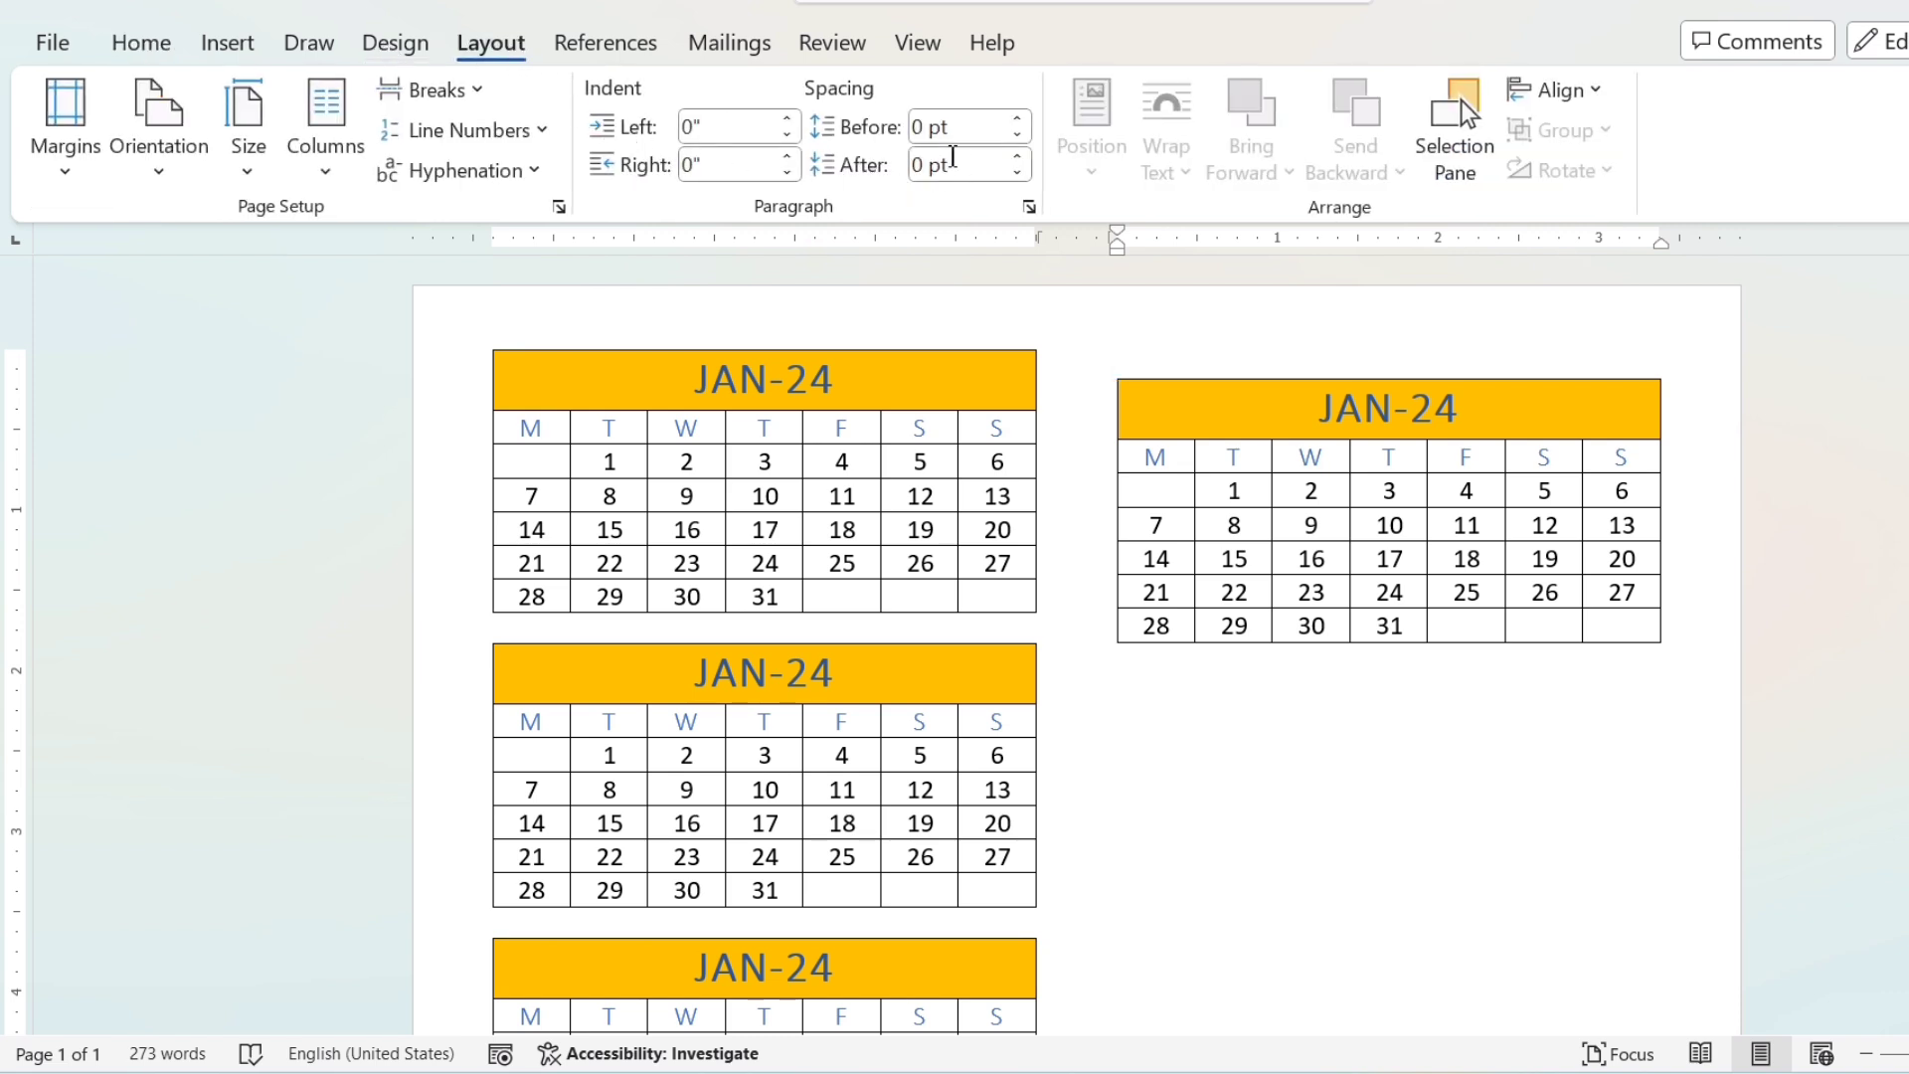
click(65, 184)
click(194, 848)
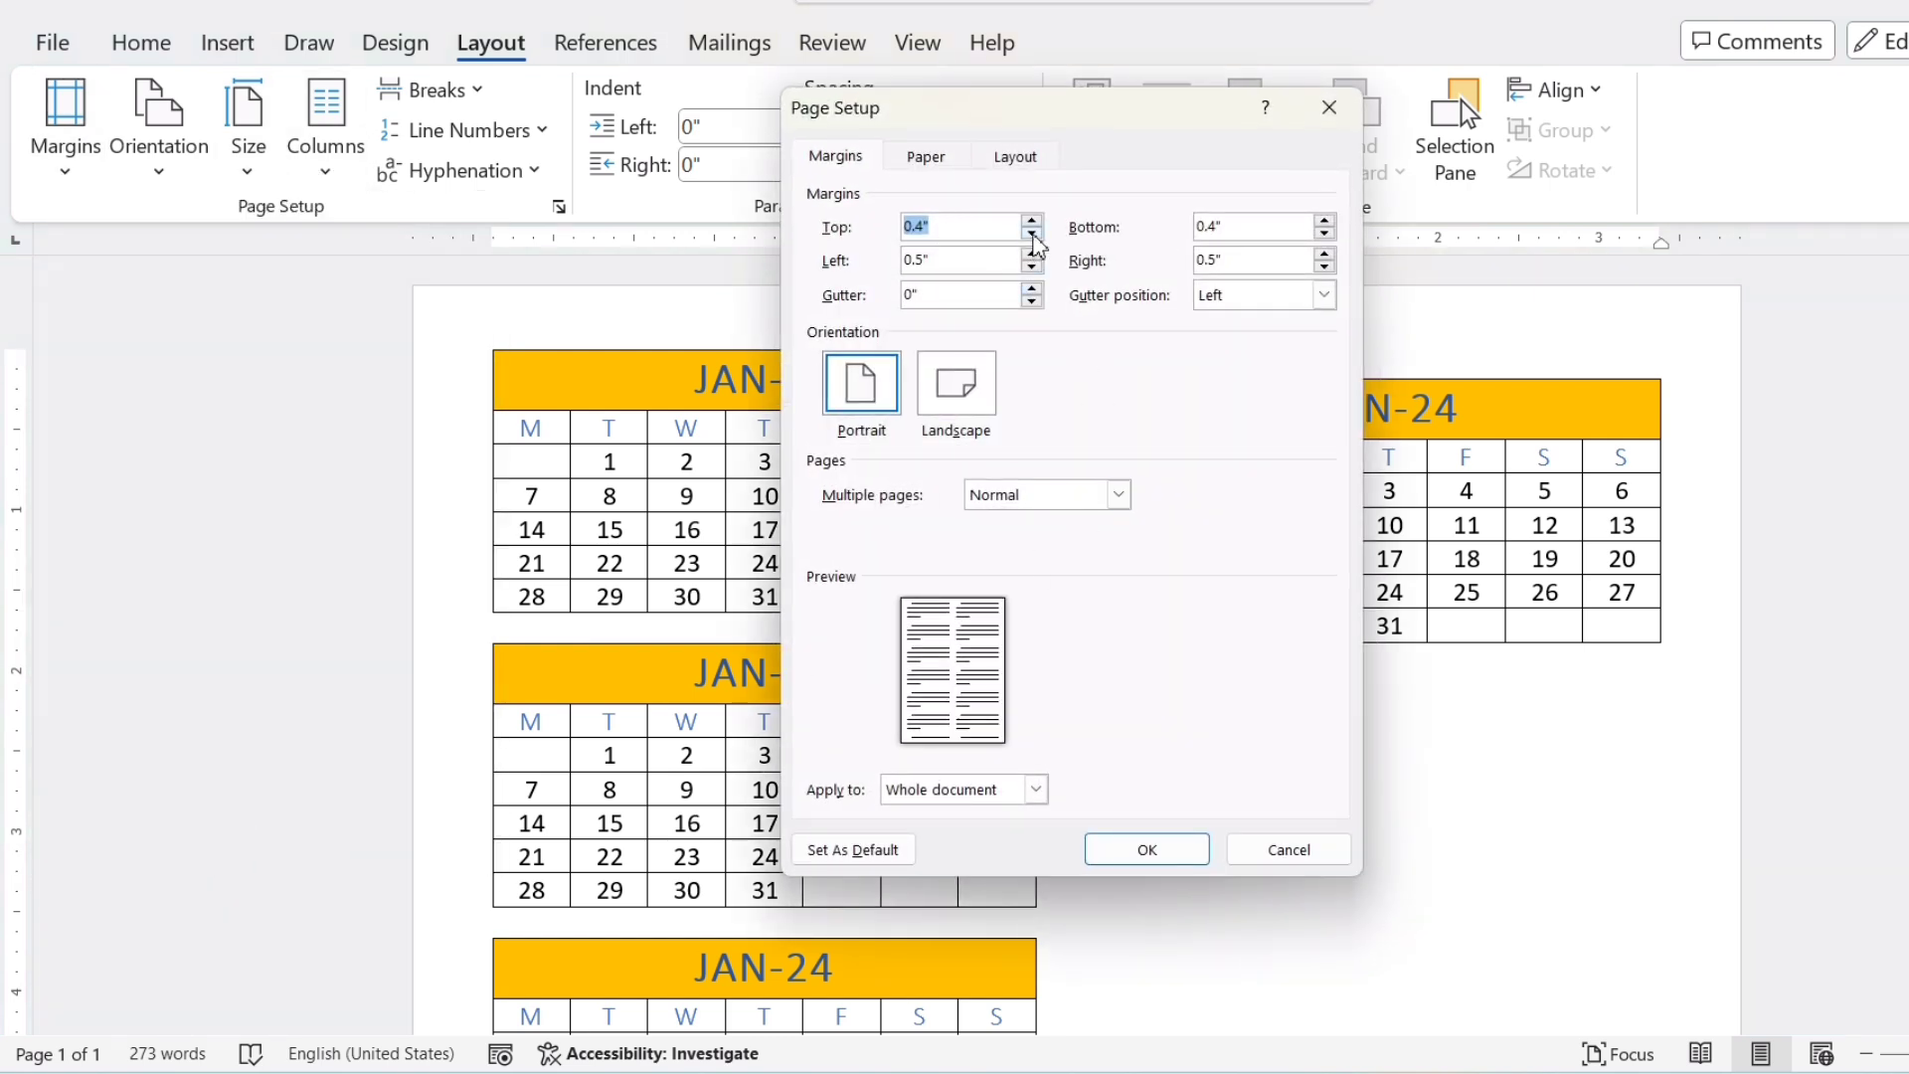
click(1032, 234)
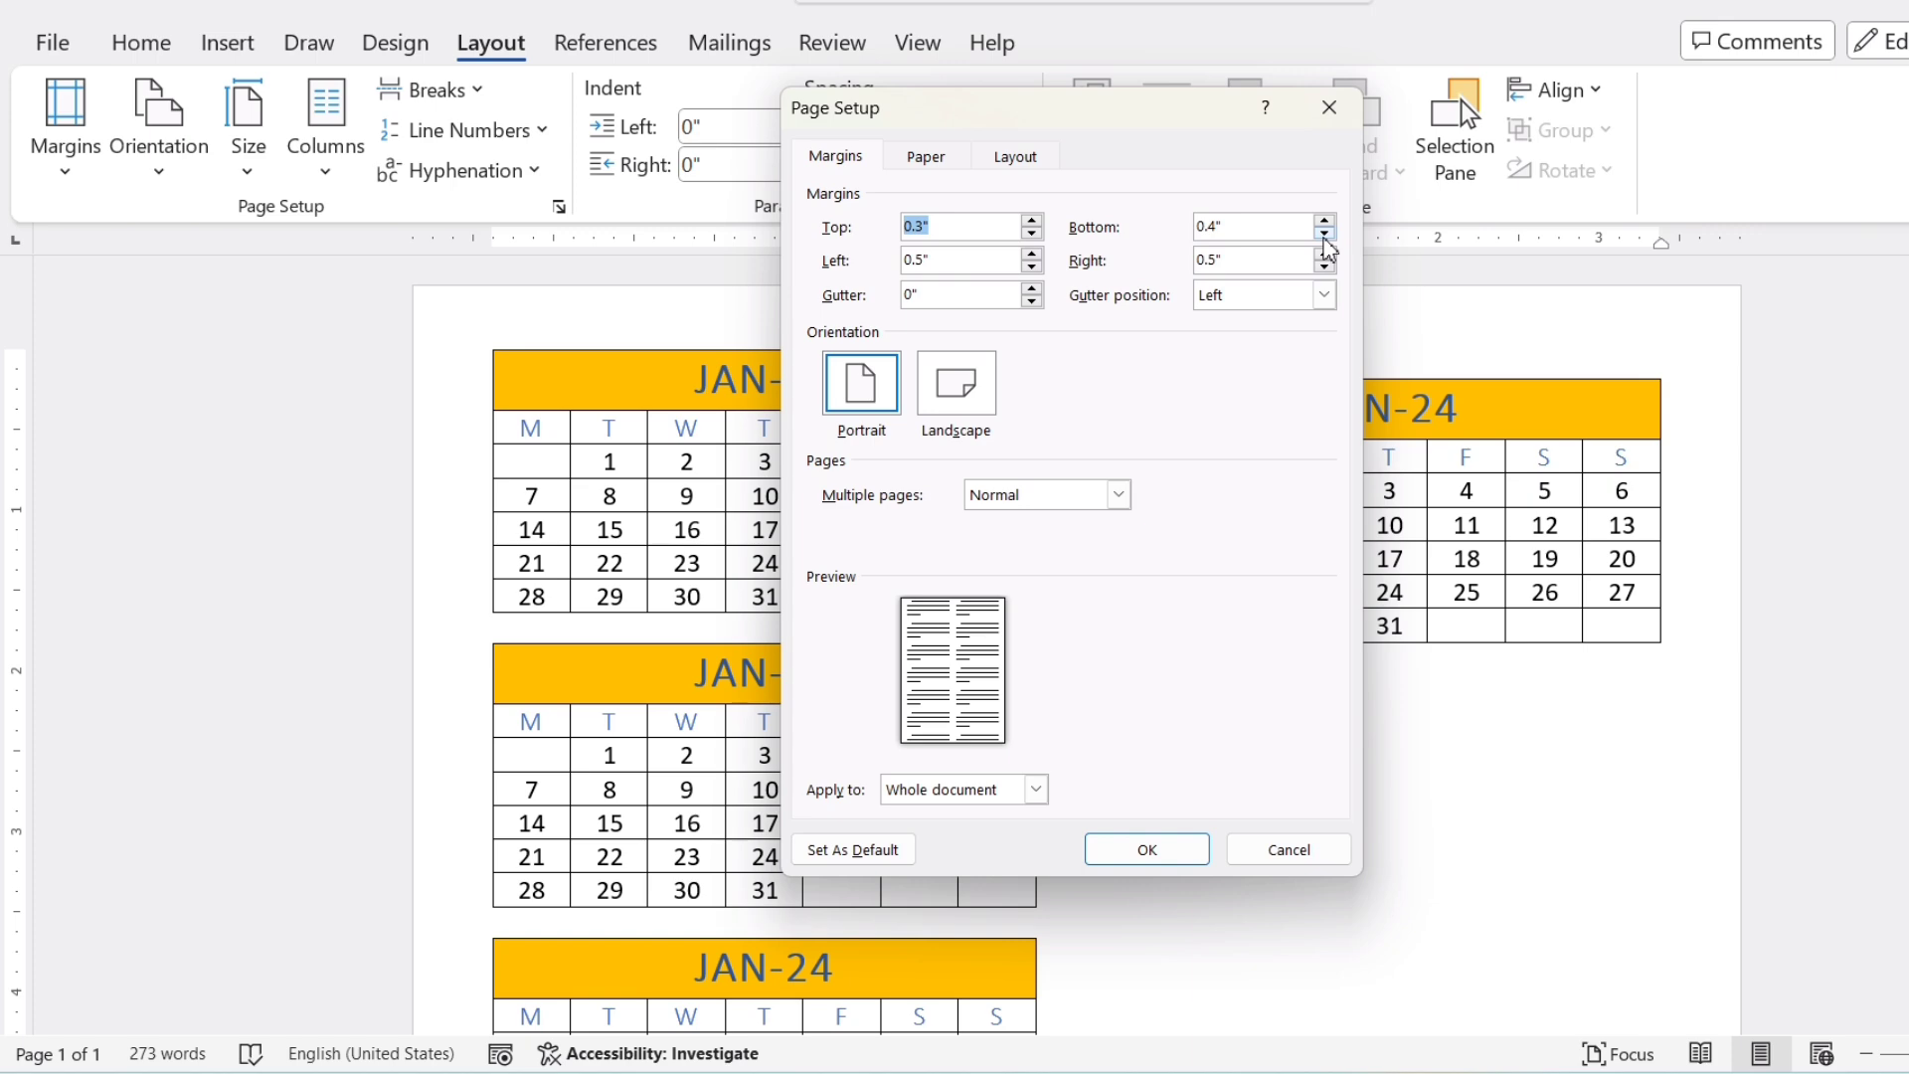
click(1324, 234)
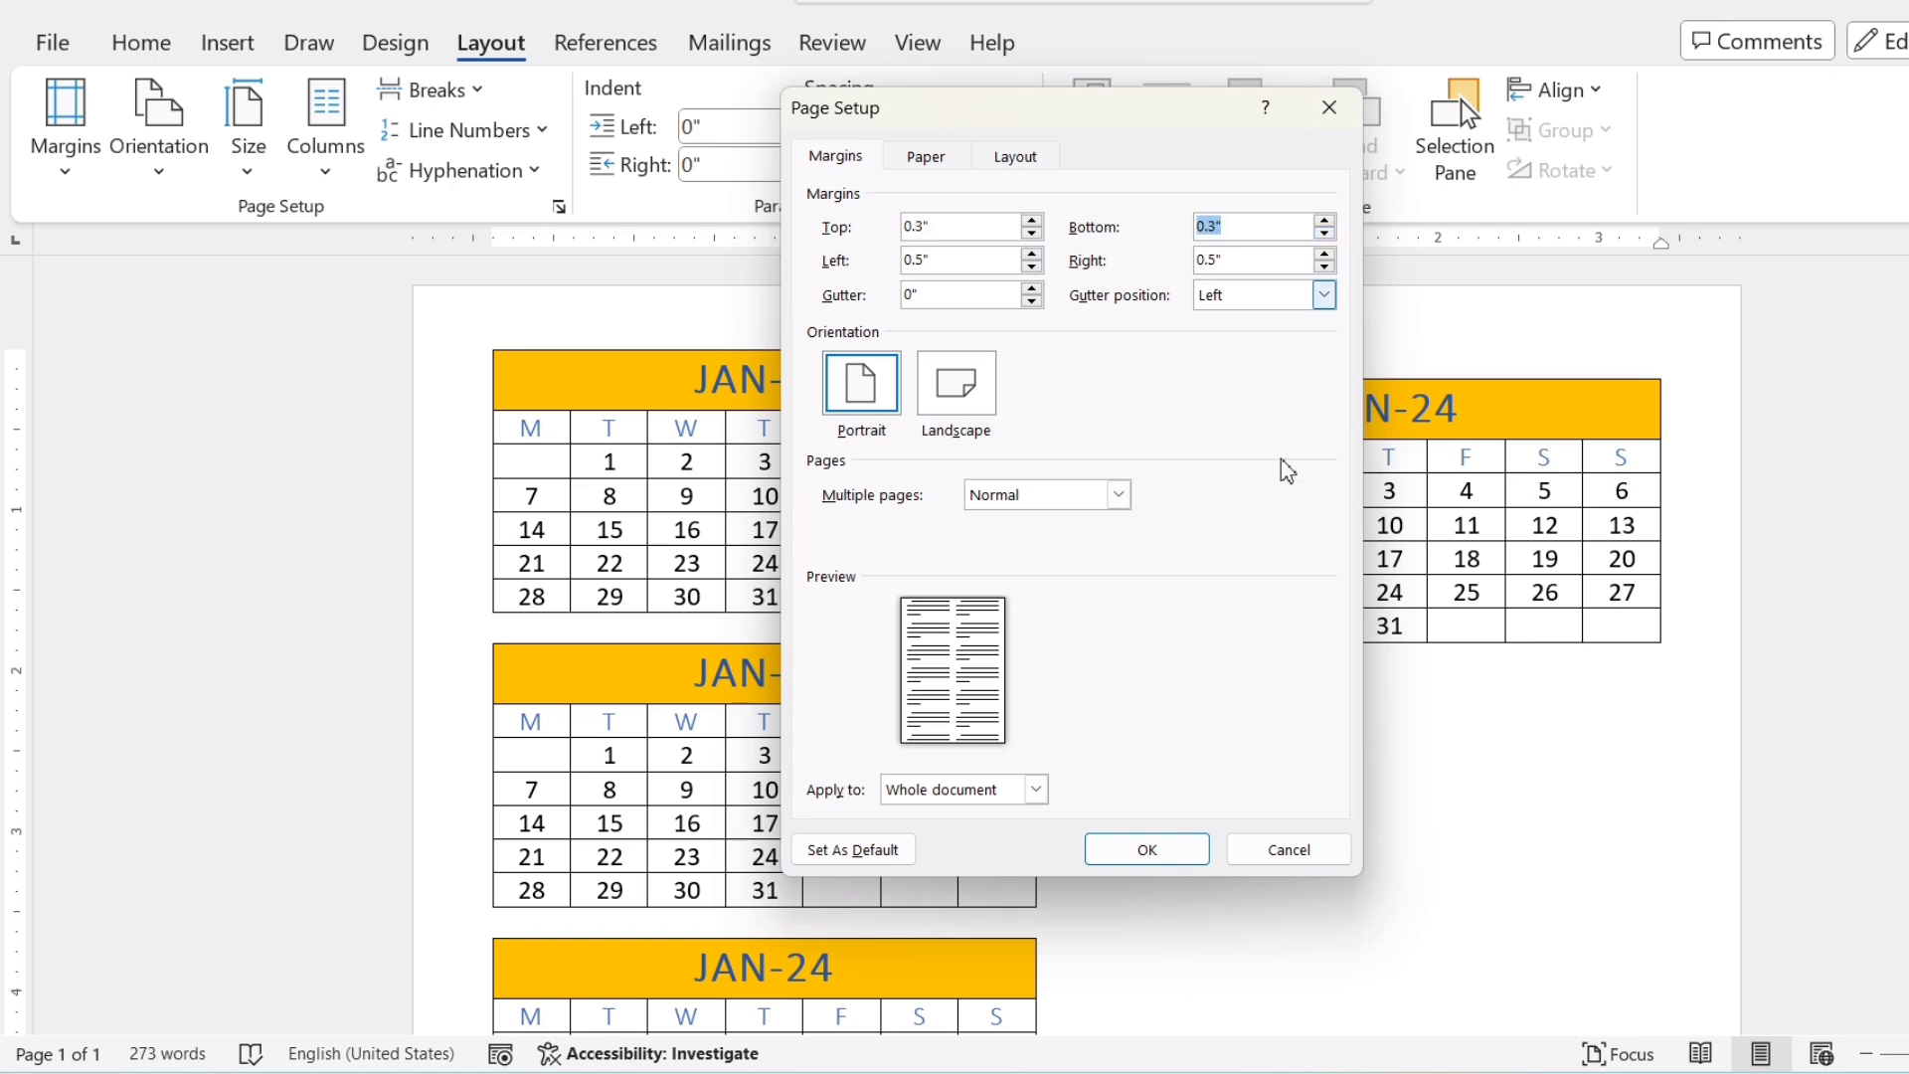
click(1161, 852)
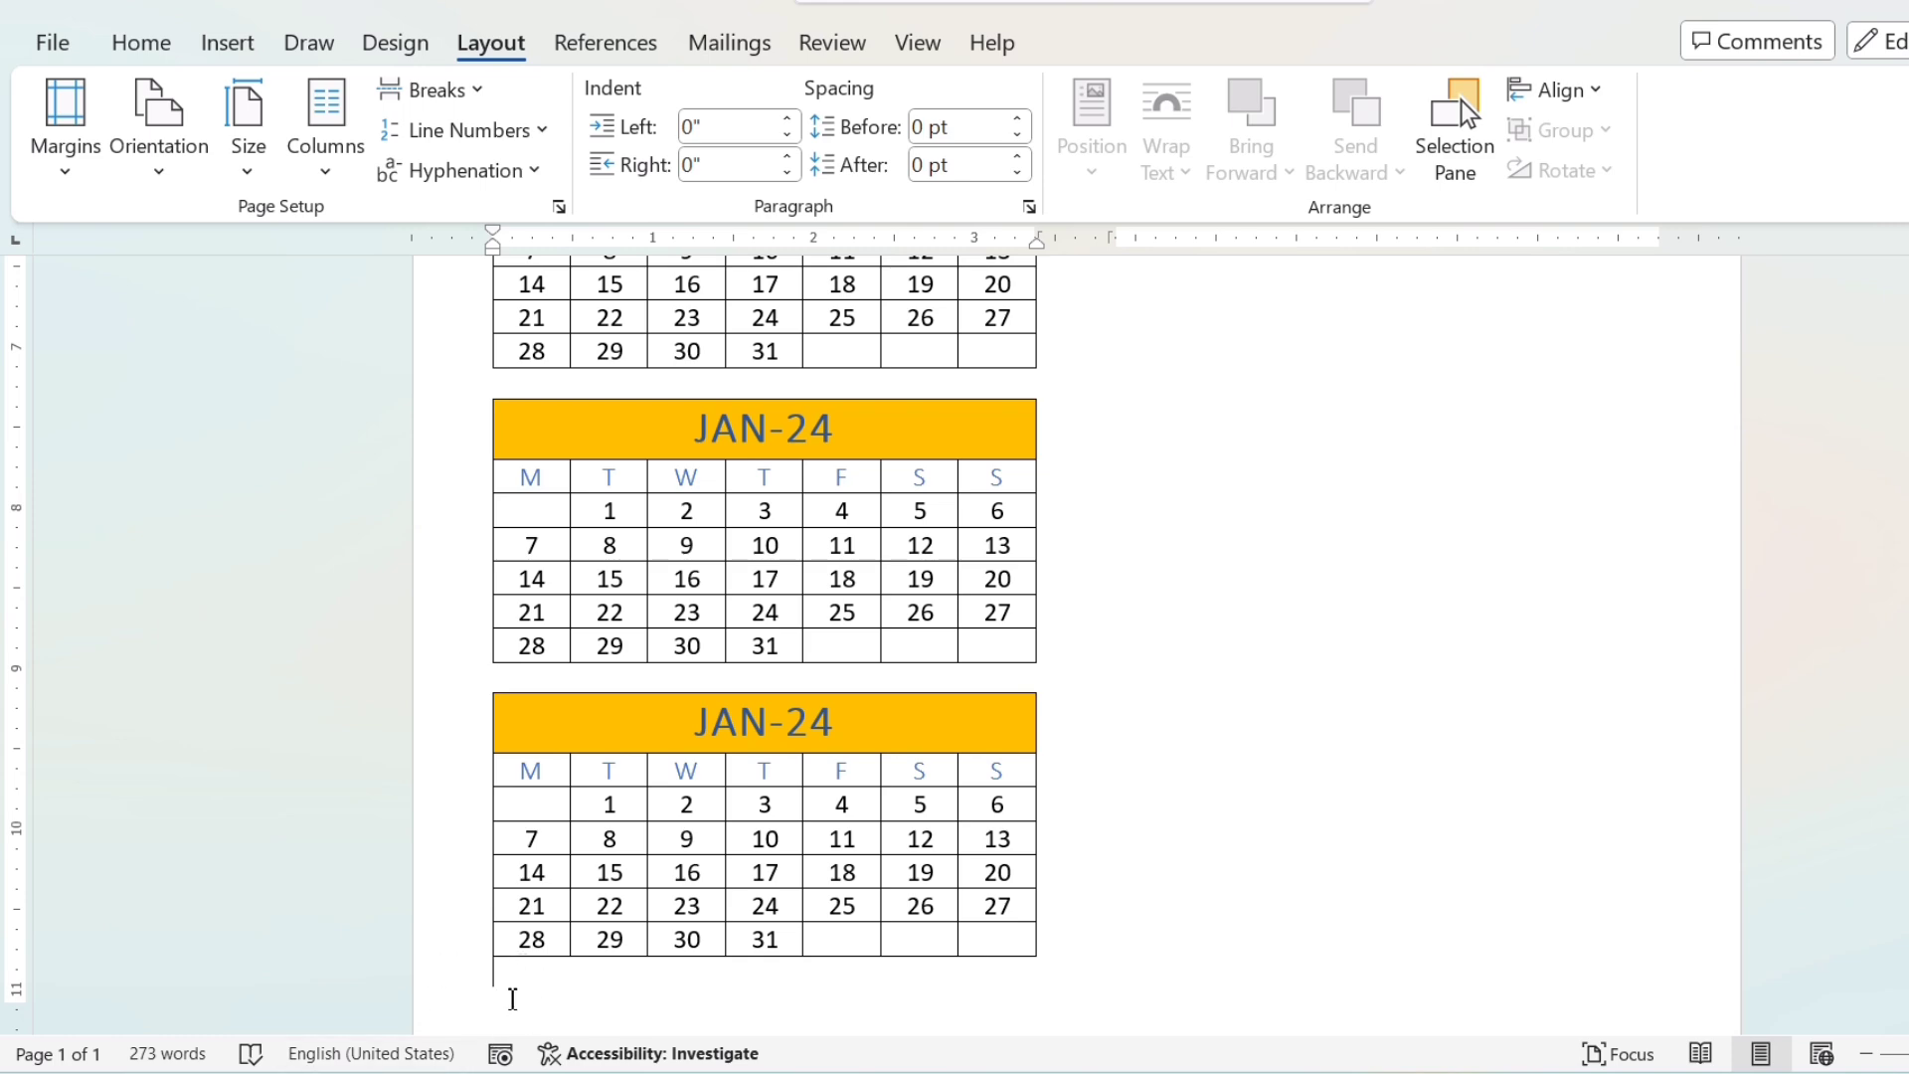
- Paste five copies of the JAN-24 calendar table beneath the one in the second column, matching the rows of the first column
scroll(1340, 762, up, 8)
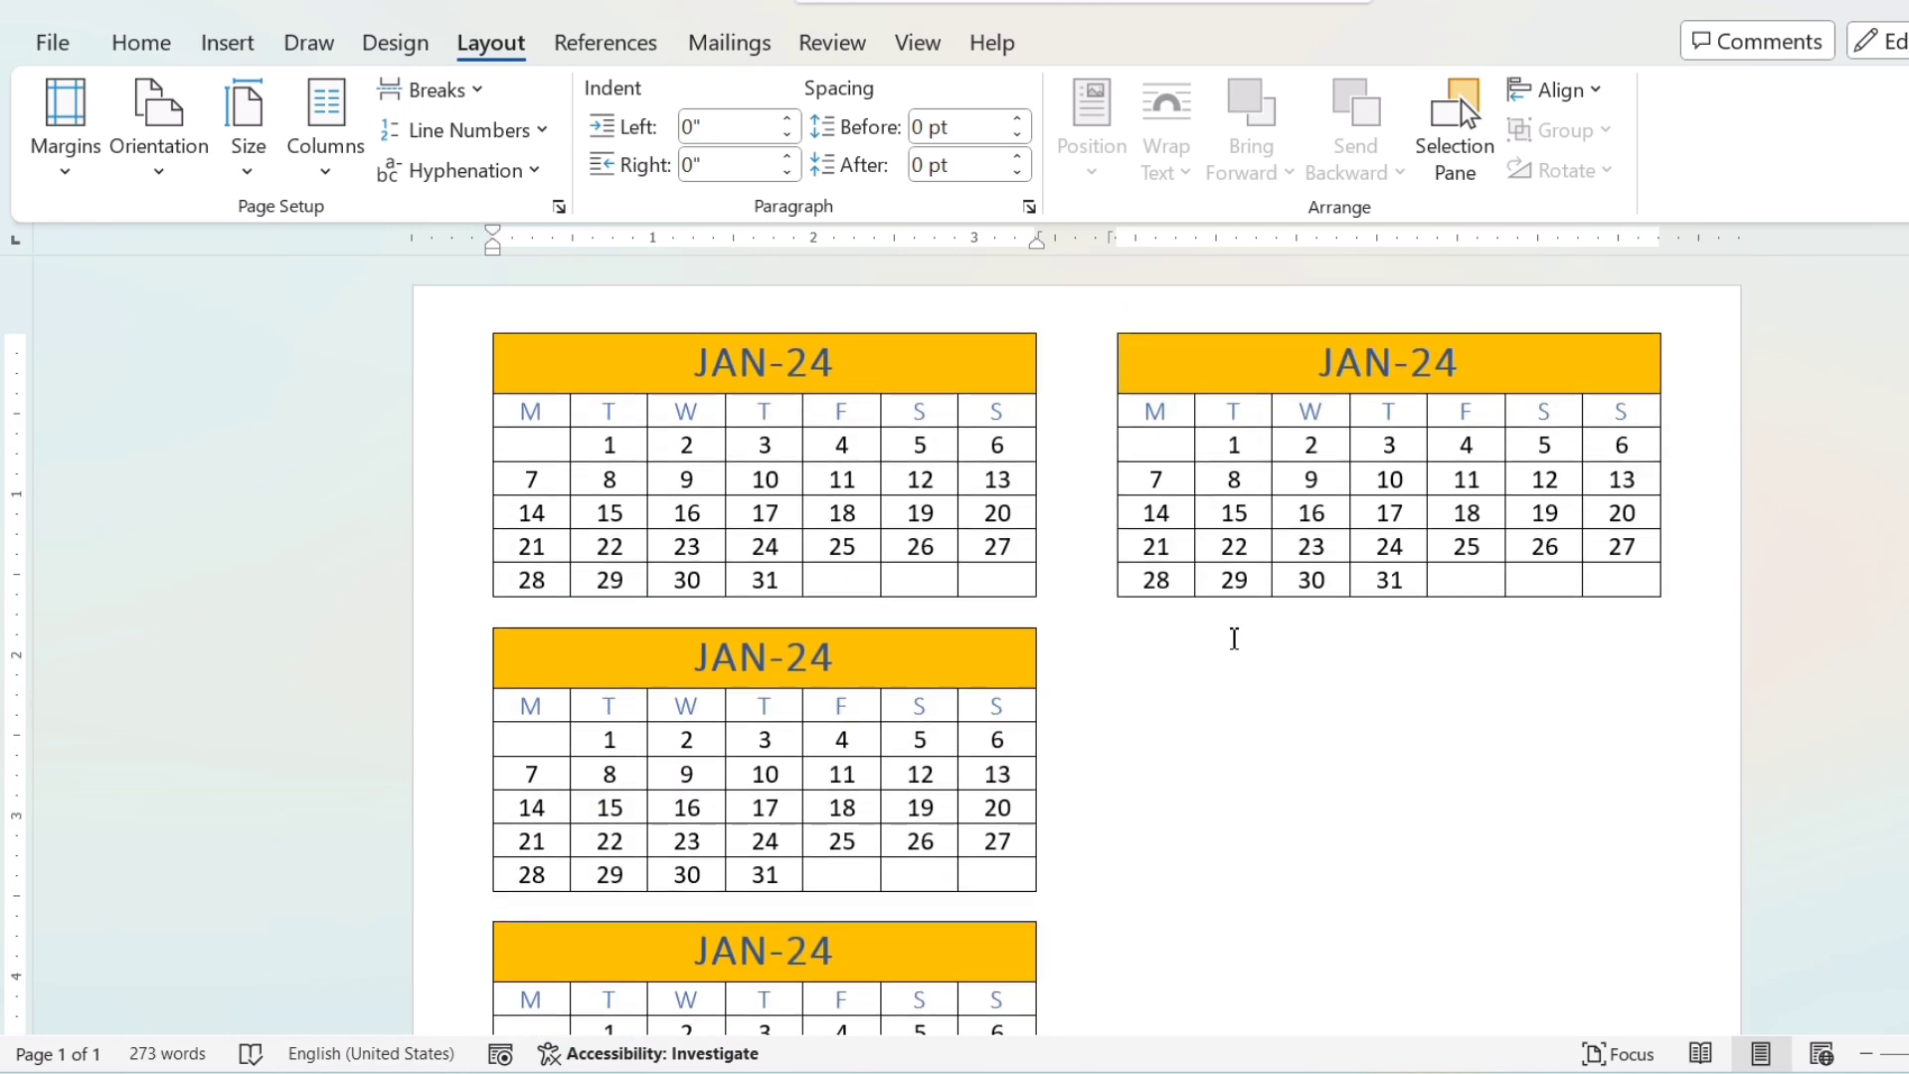
click(1257, 669)
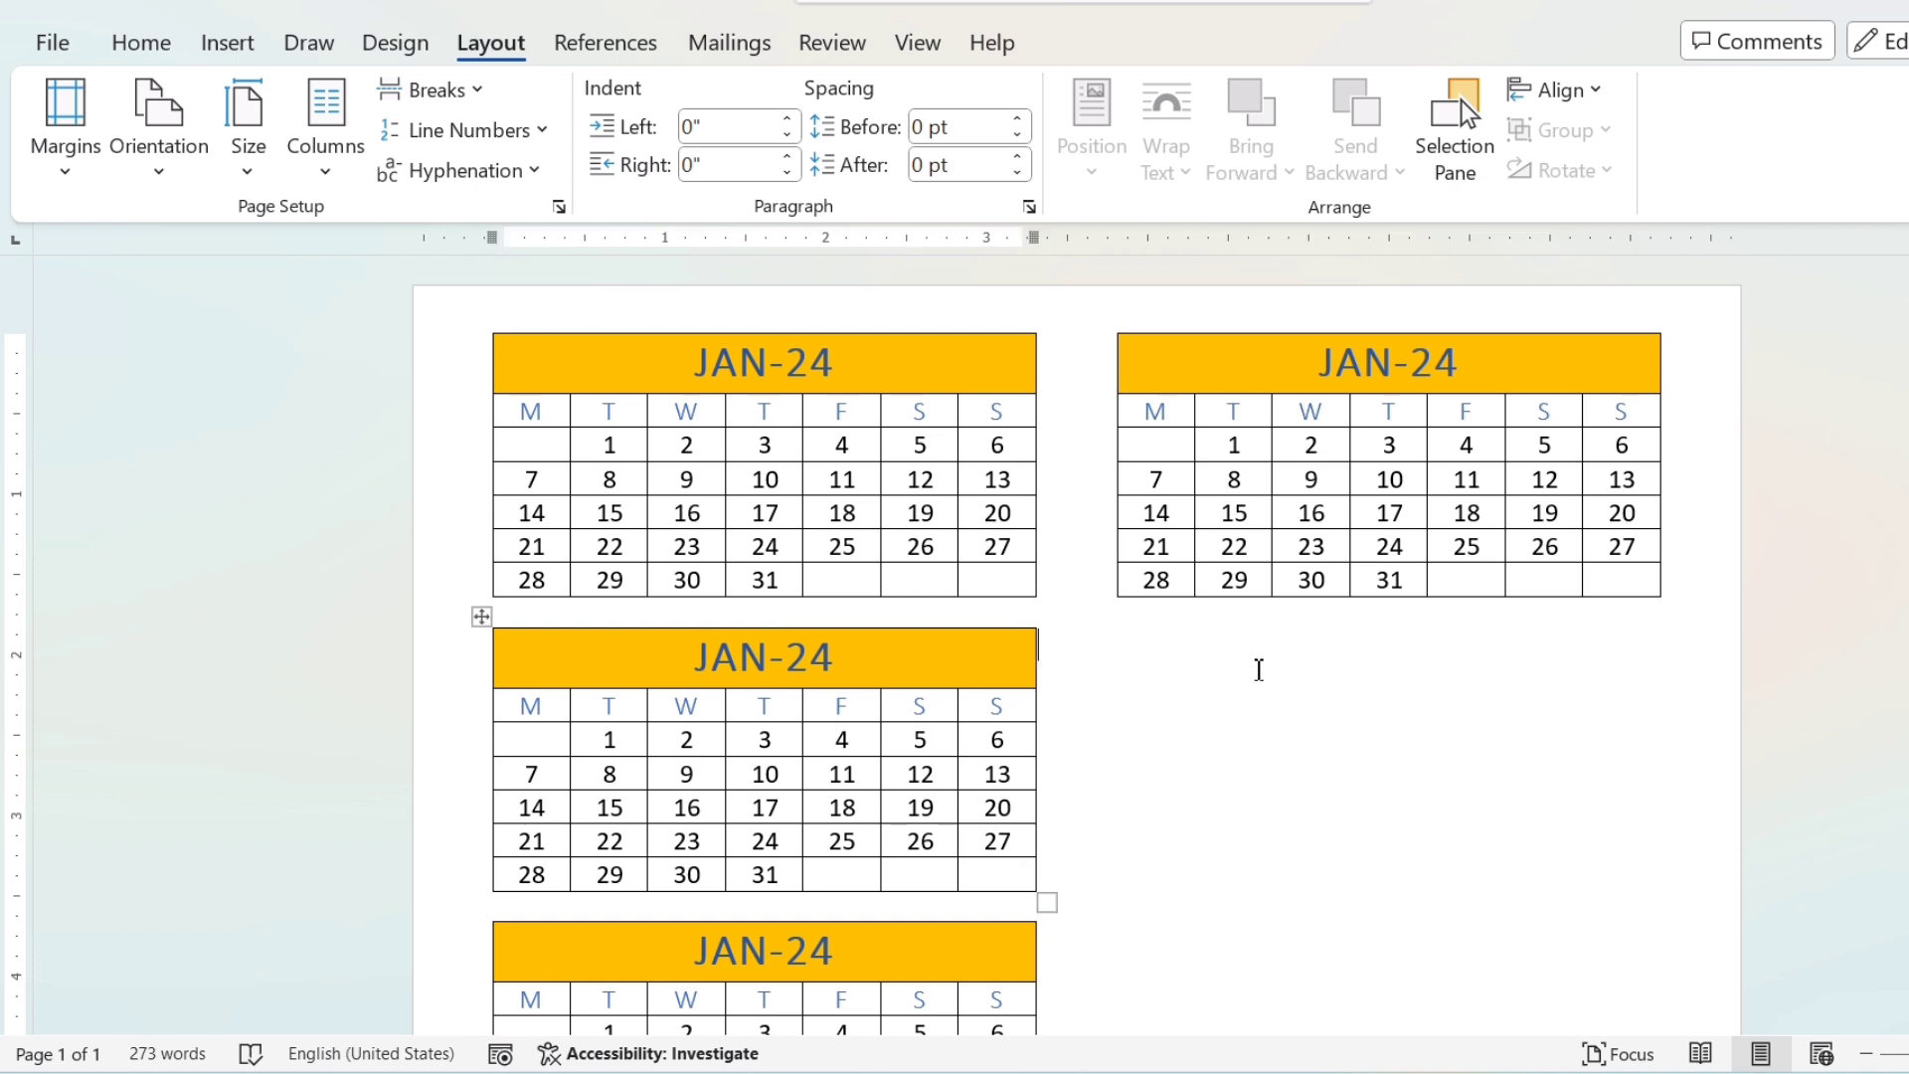
click(1145, 626)
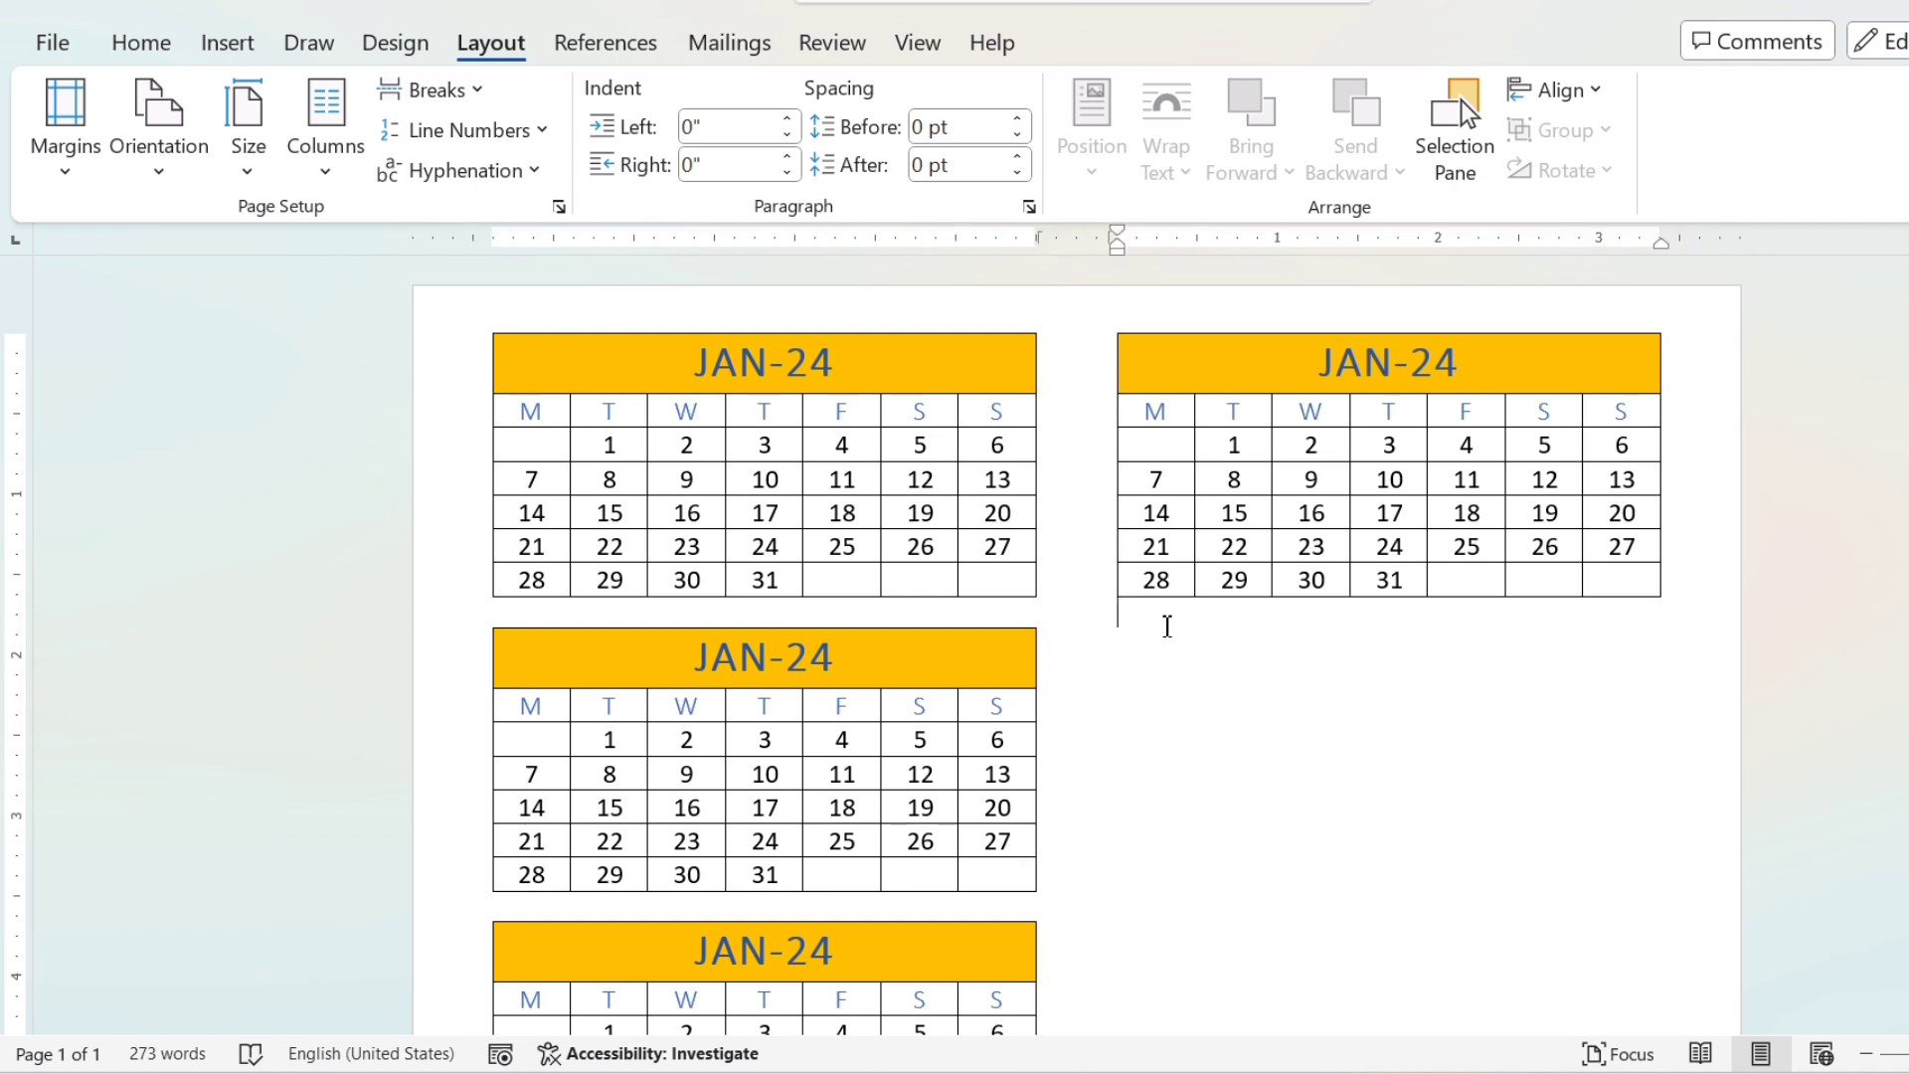
key(ctrl+v)
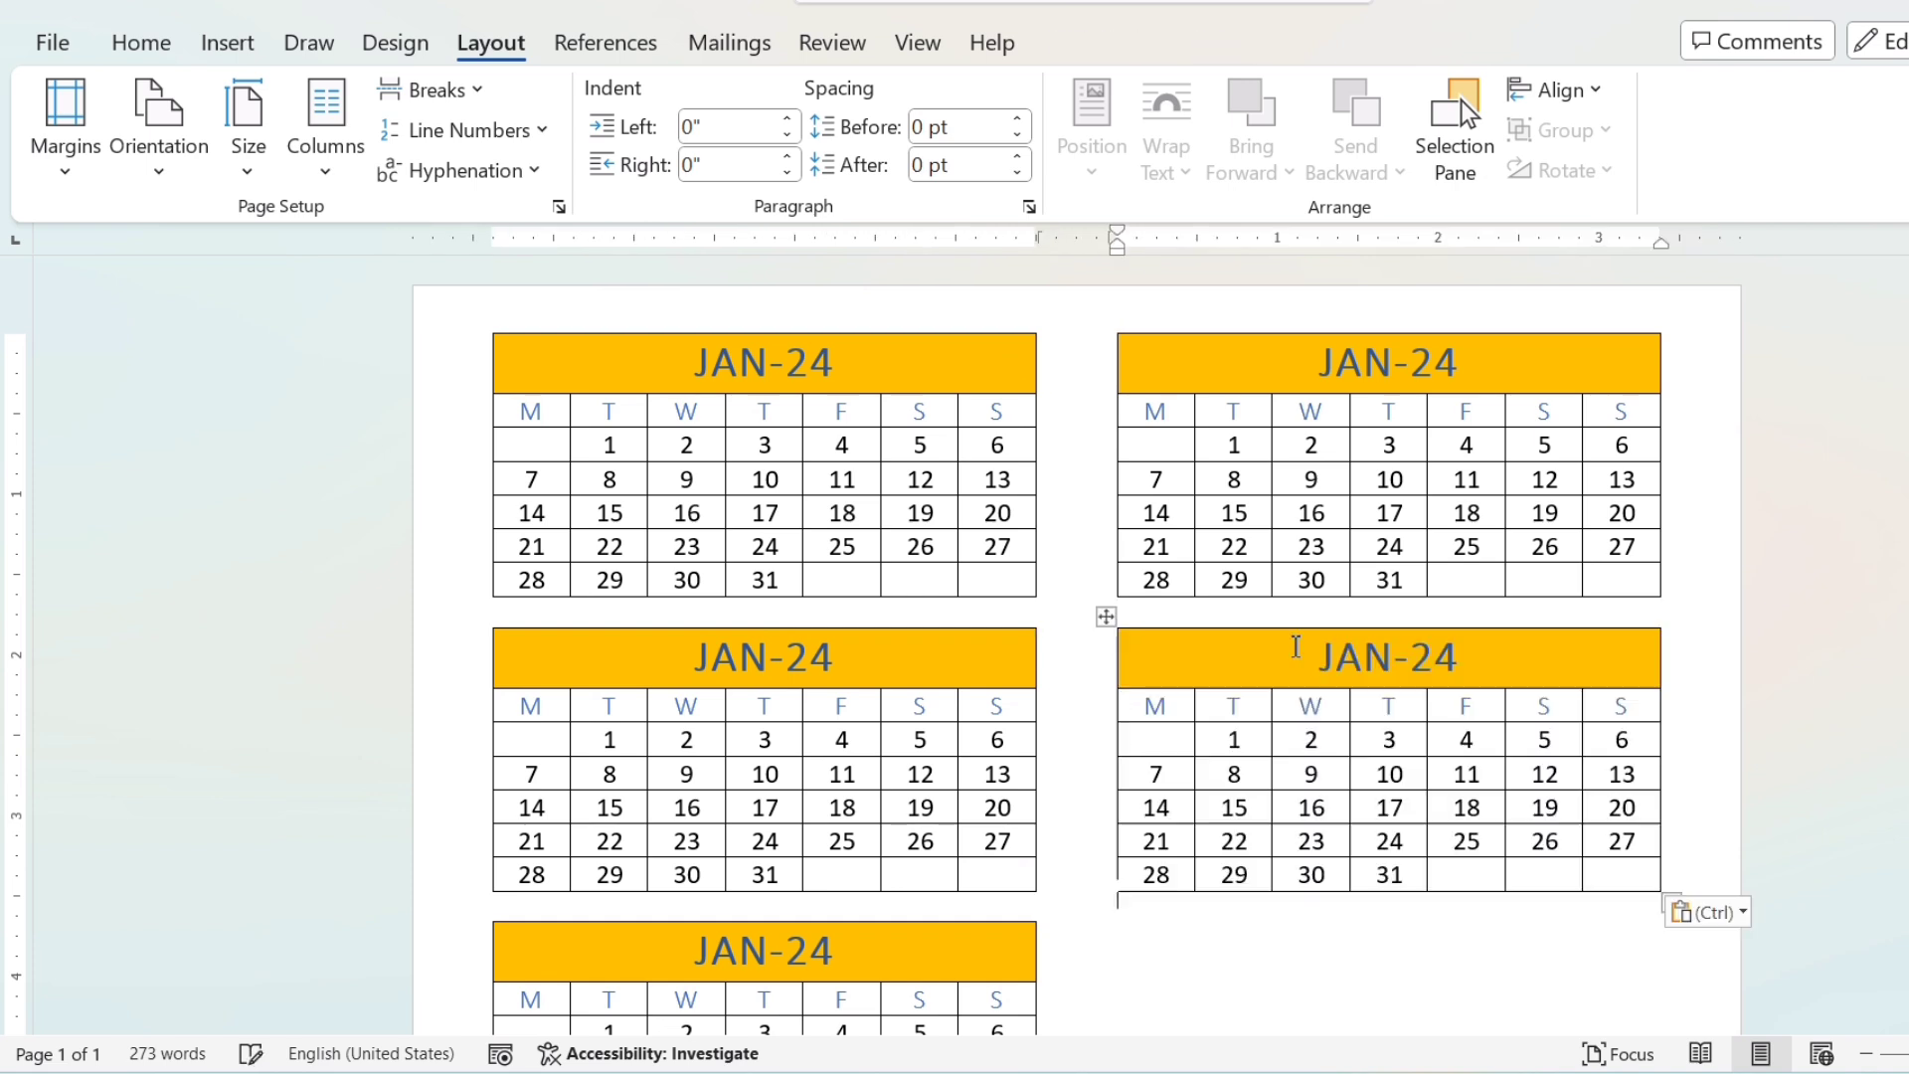
key(ctrl+v)
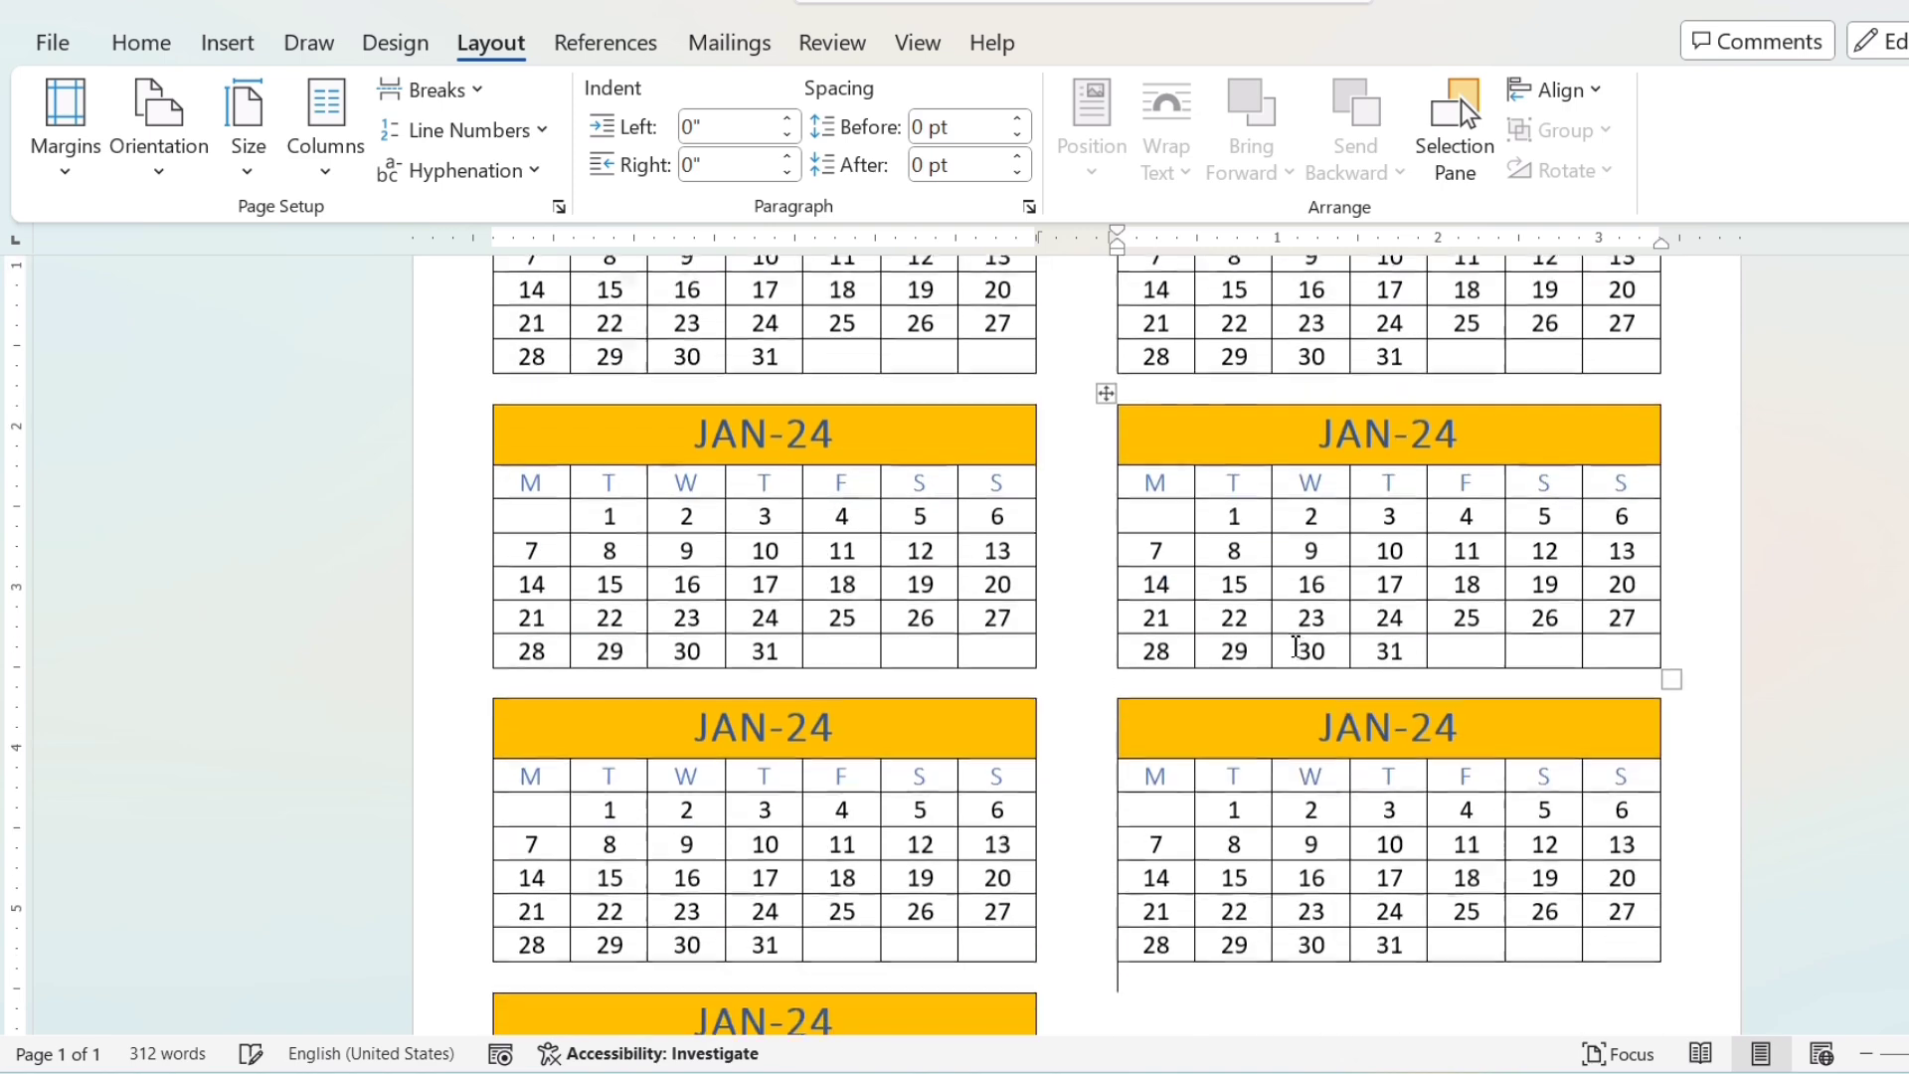
key(ctrl+v)
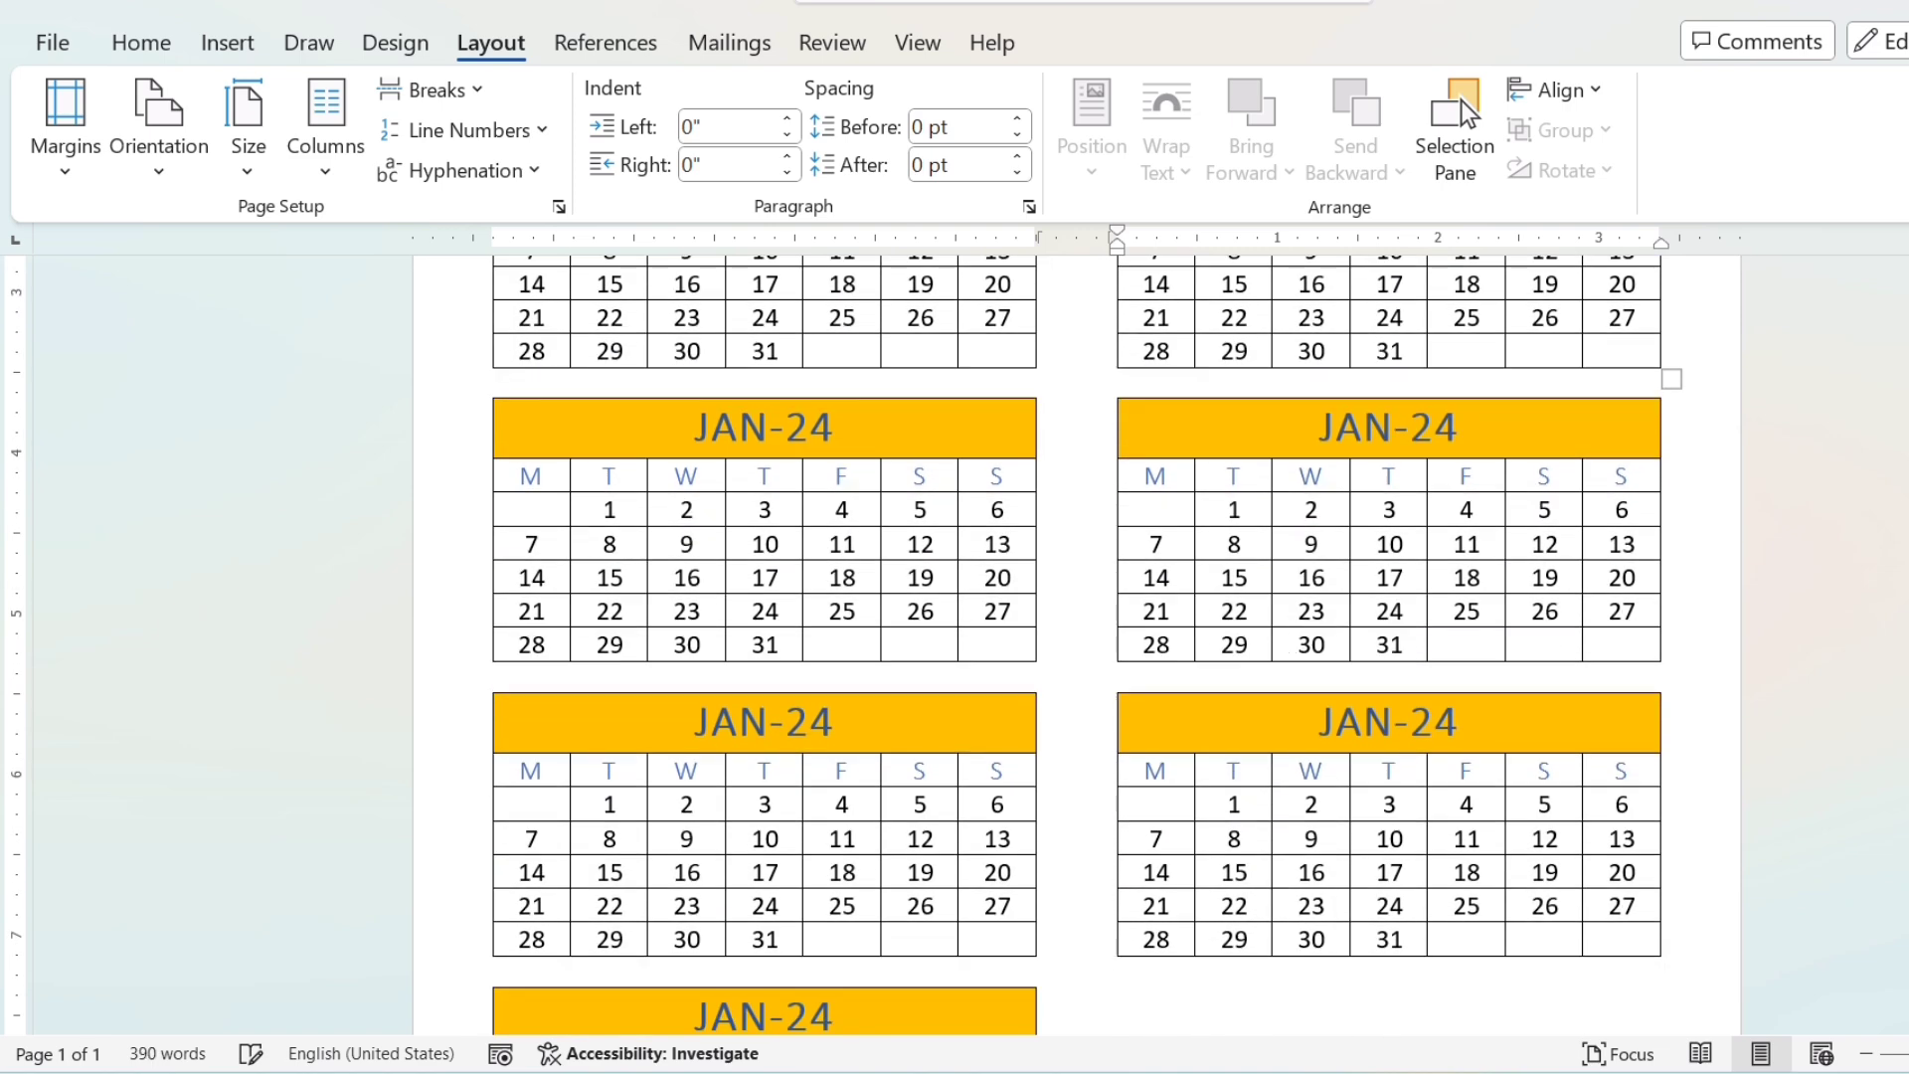
key(ctrl+v)
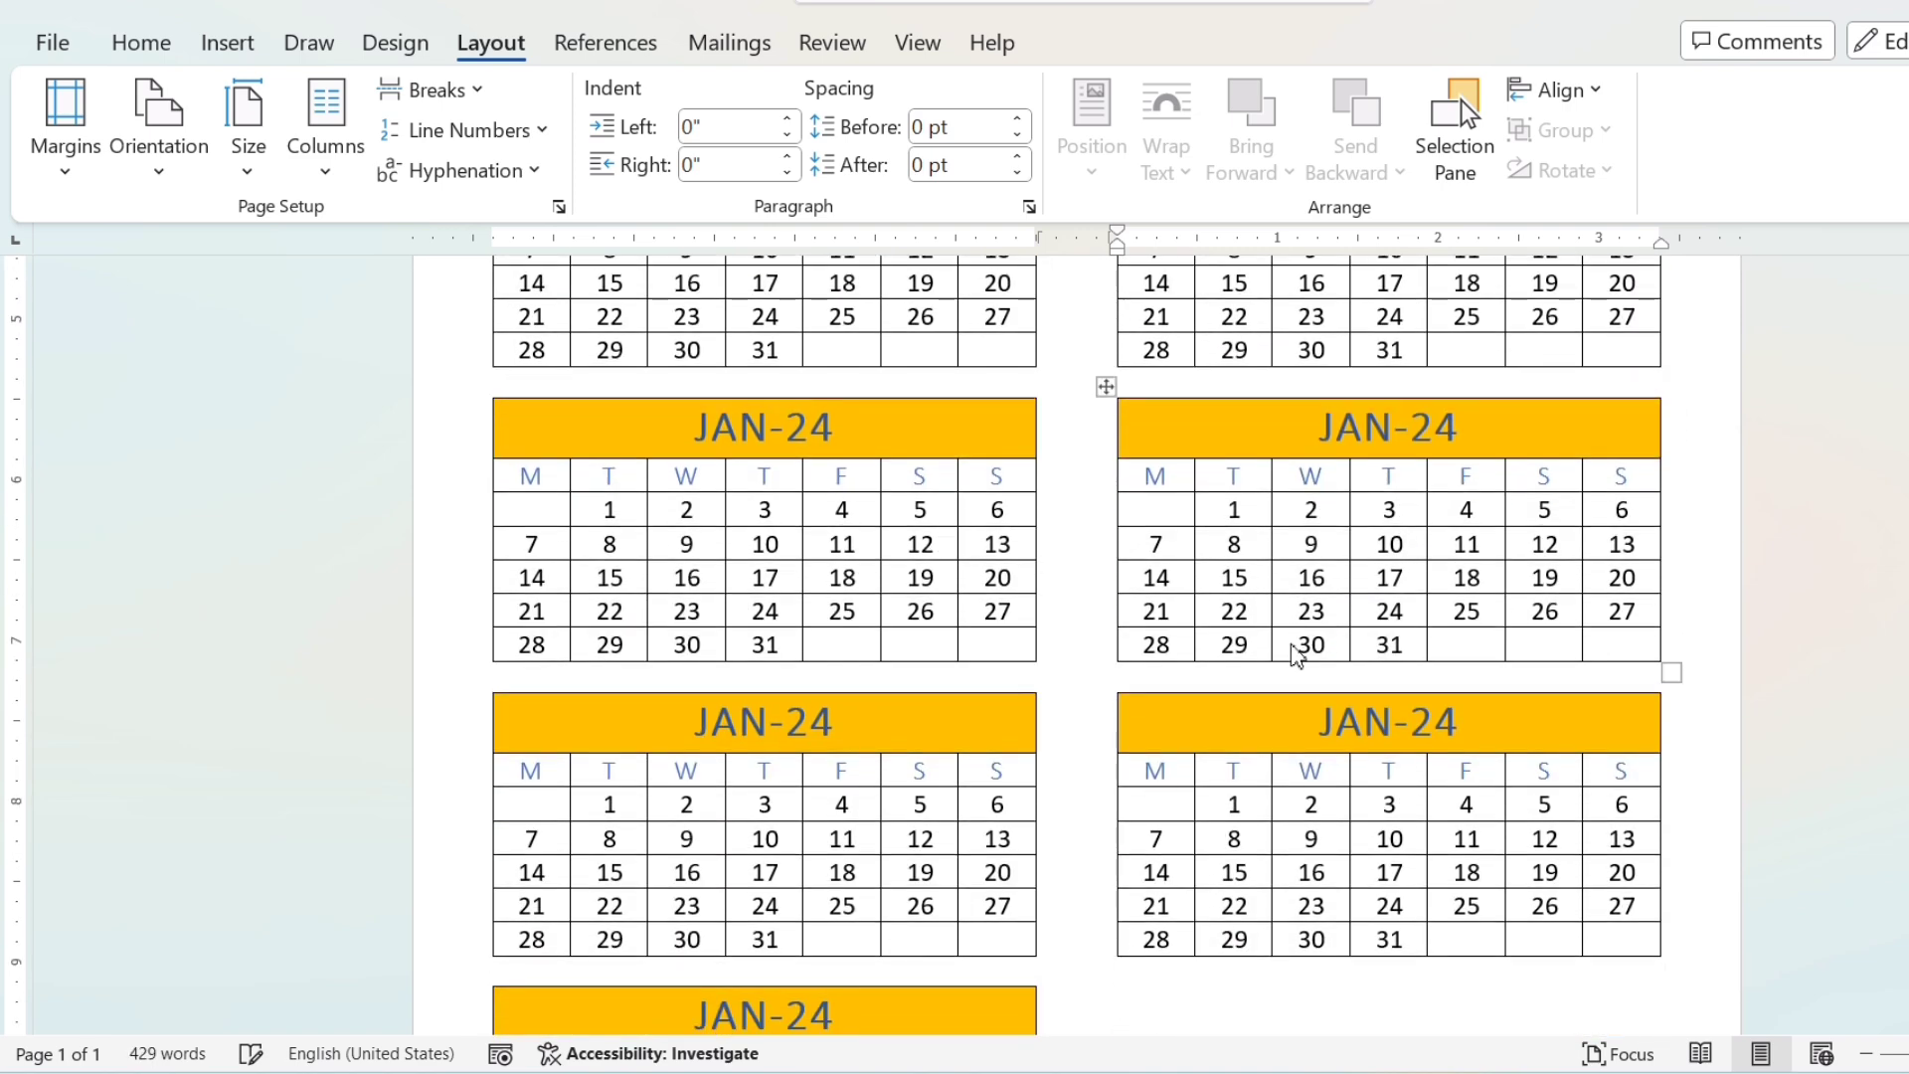
scroll(1202, 574, down, 1)
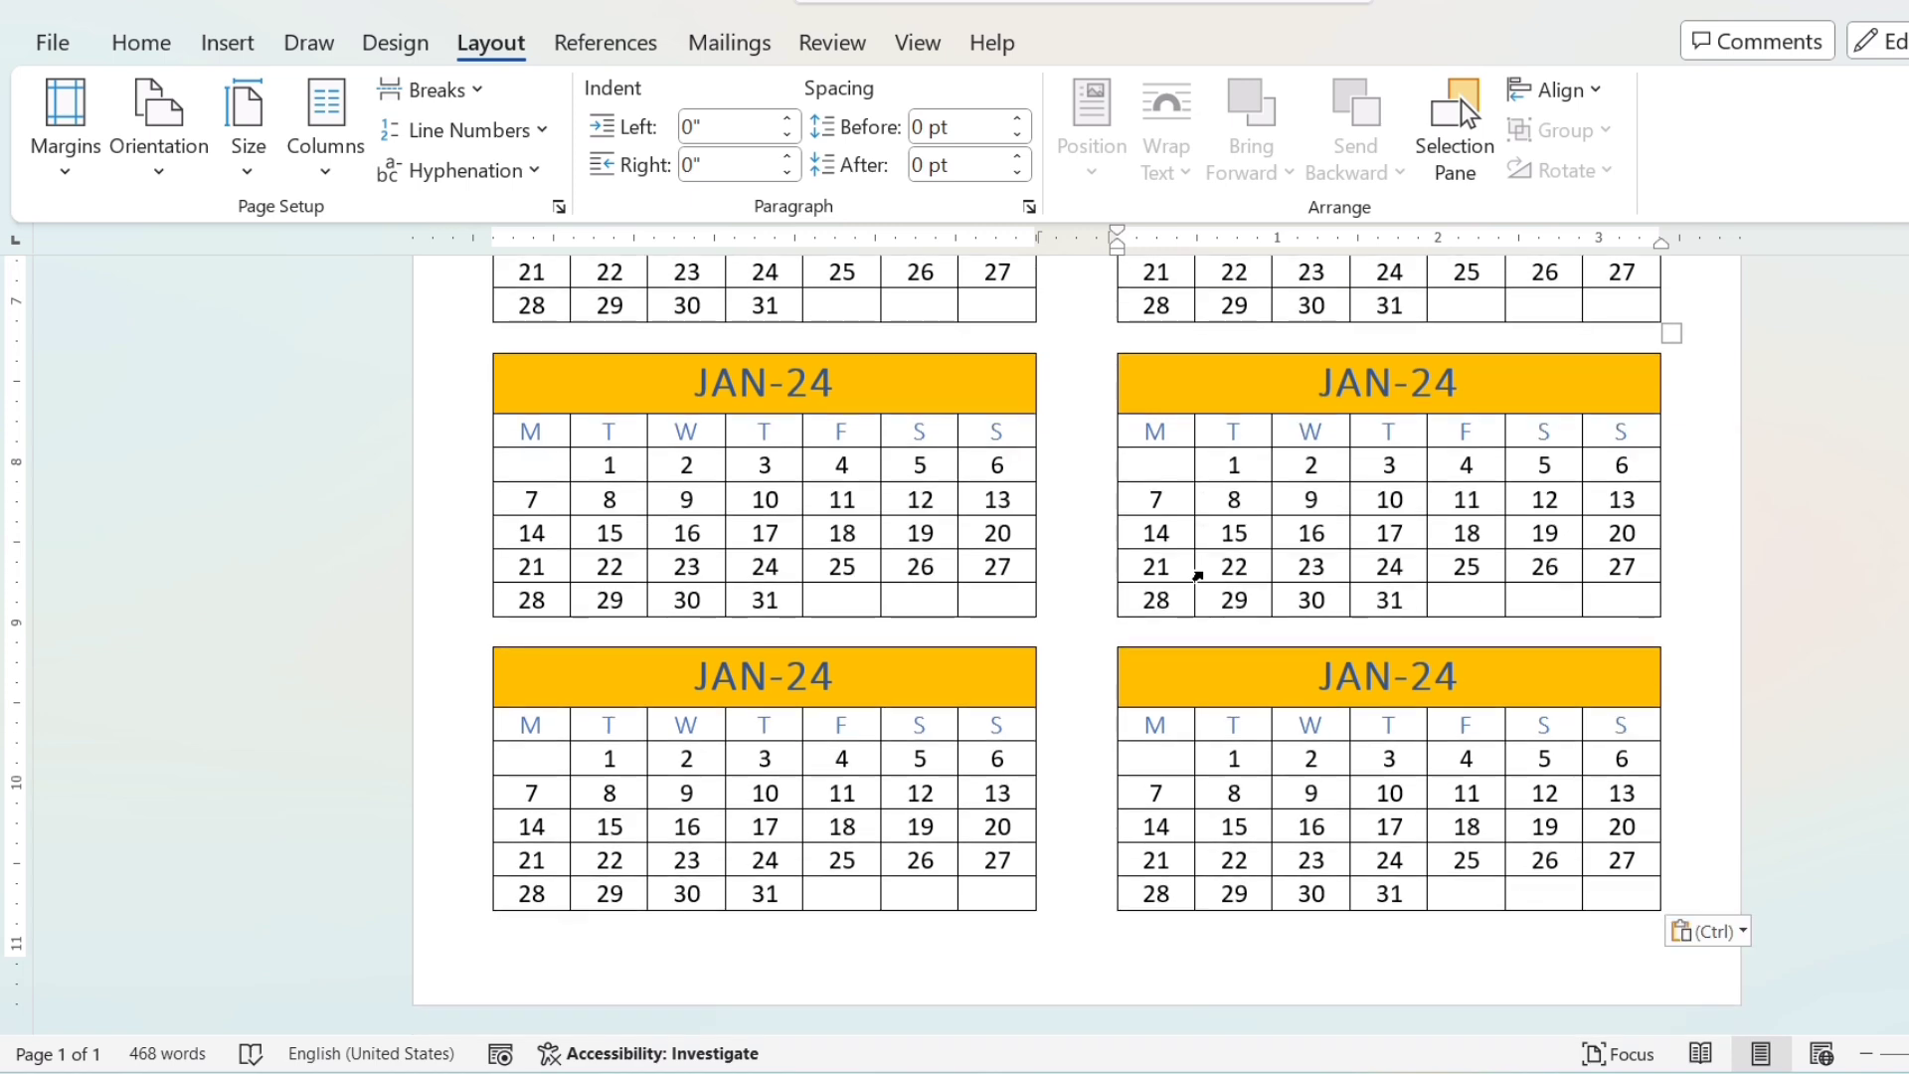
- Review the twelve-table page layout in the document and the print preview
scroll(1202, 573, up, 1)
scroll(1202, 574, down, 2)
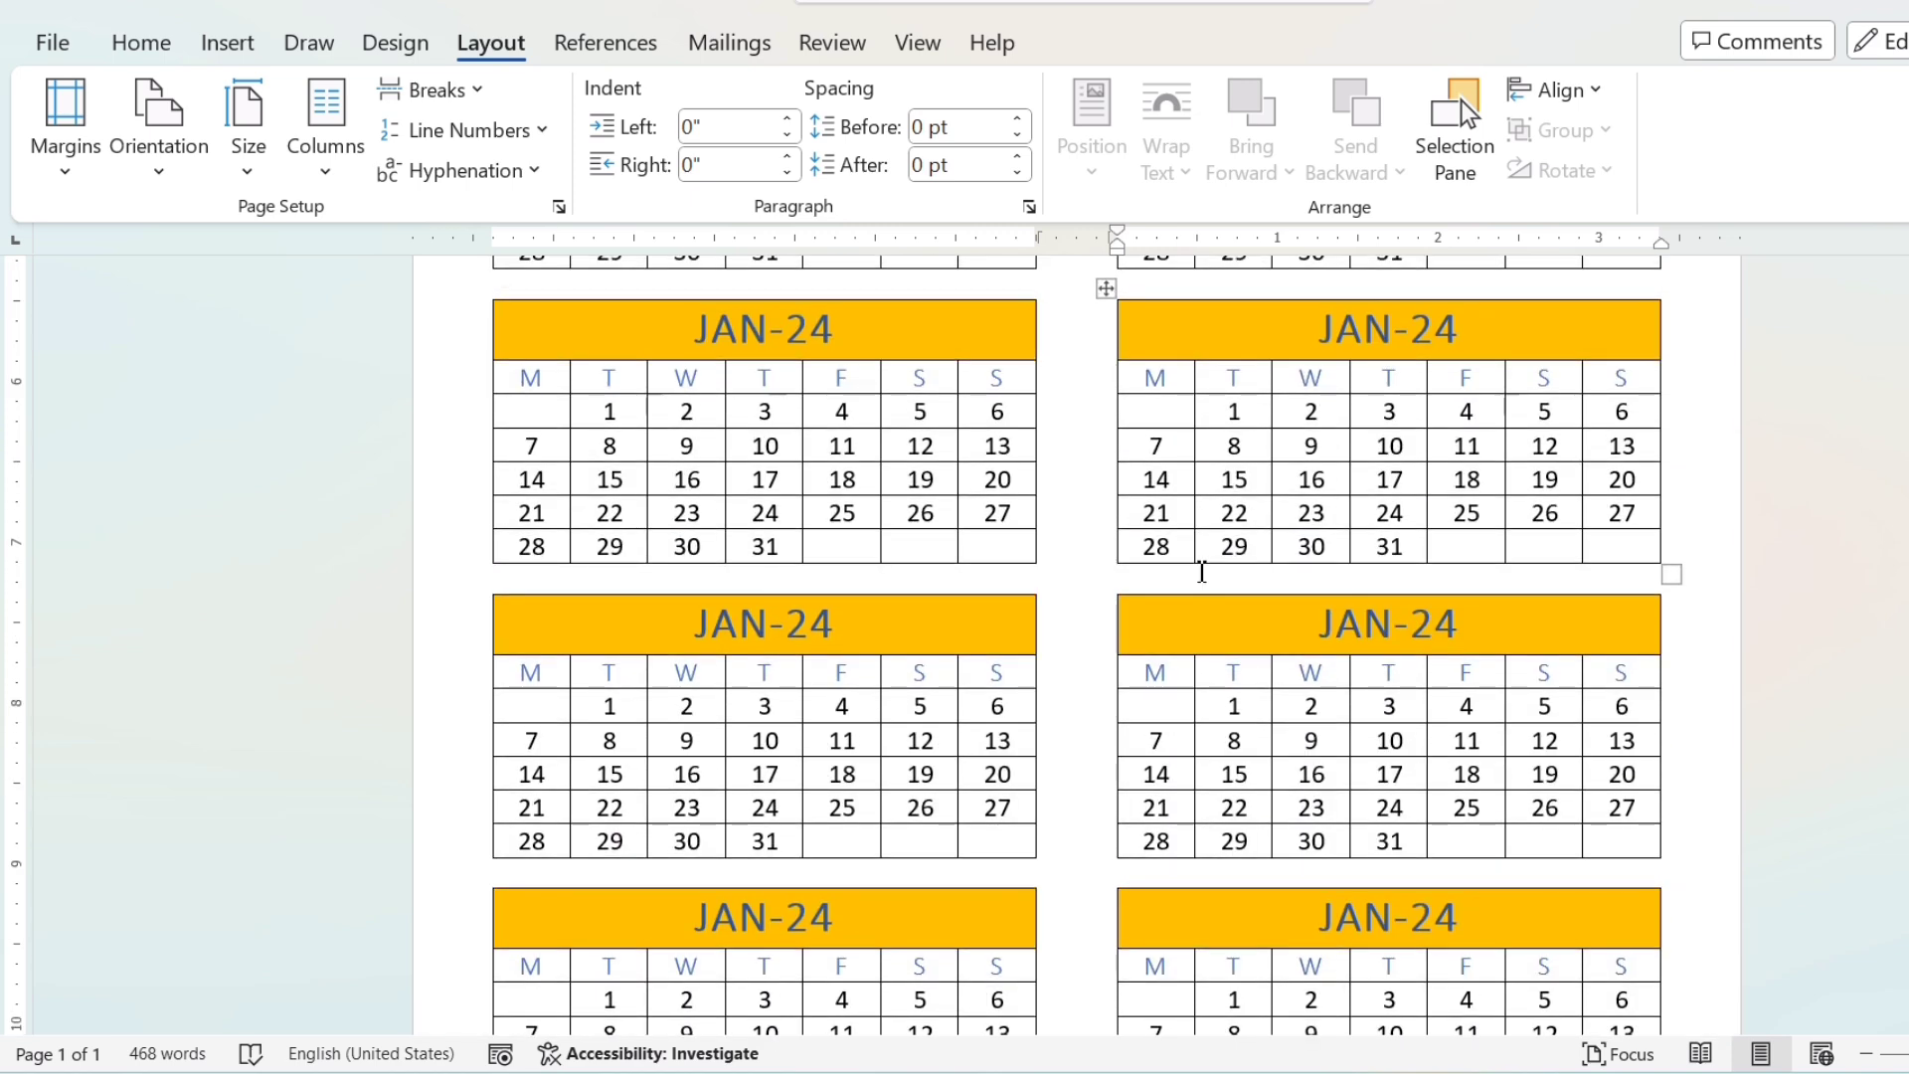
key(ctrl+p)
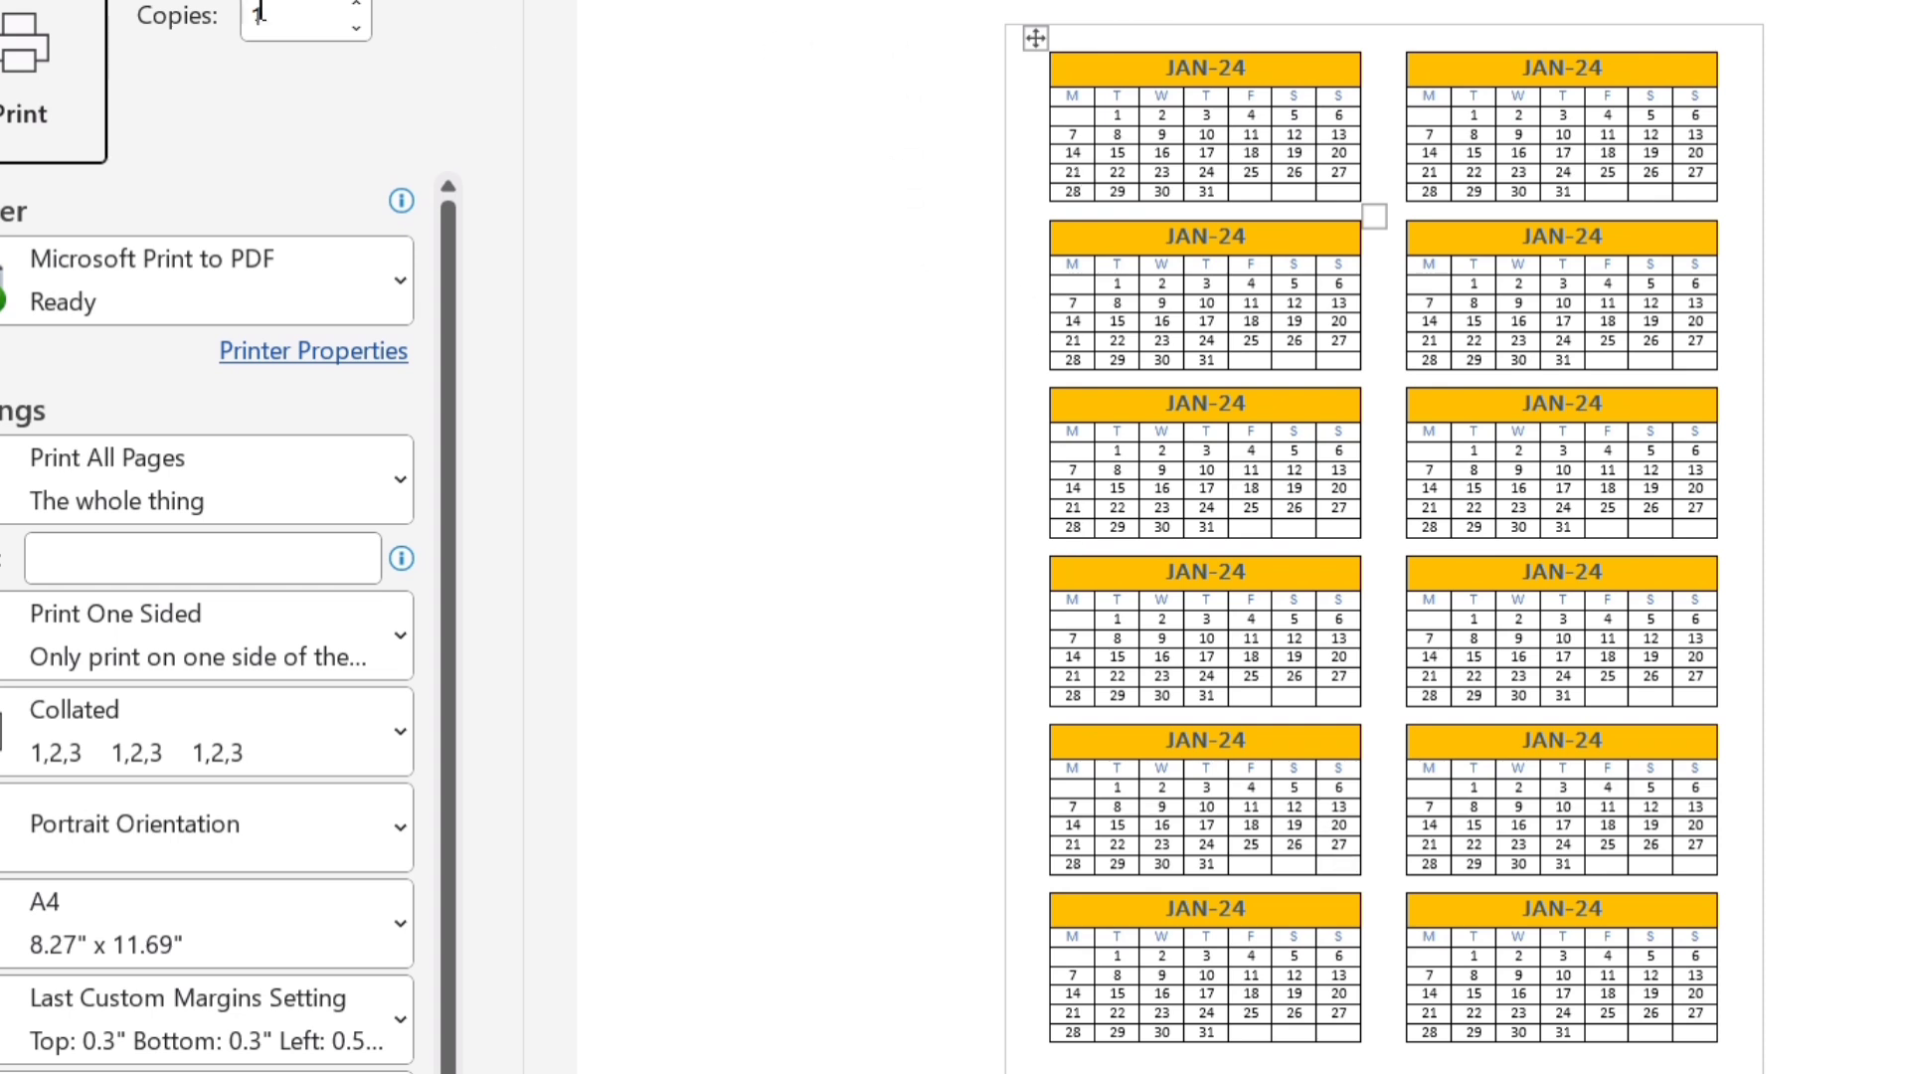
key(Escape)
scroll(905, 565, down, 5)
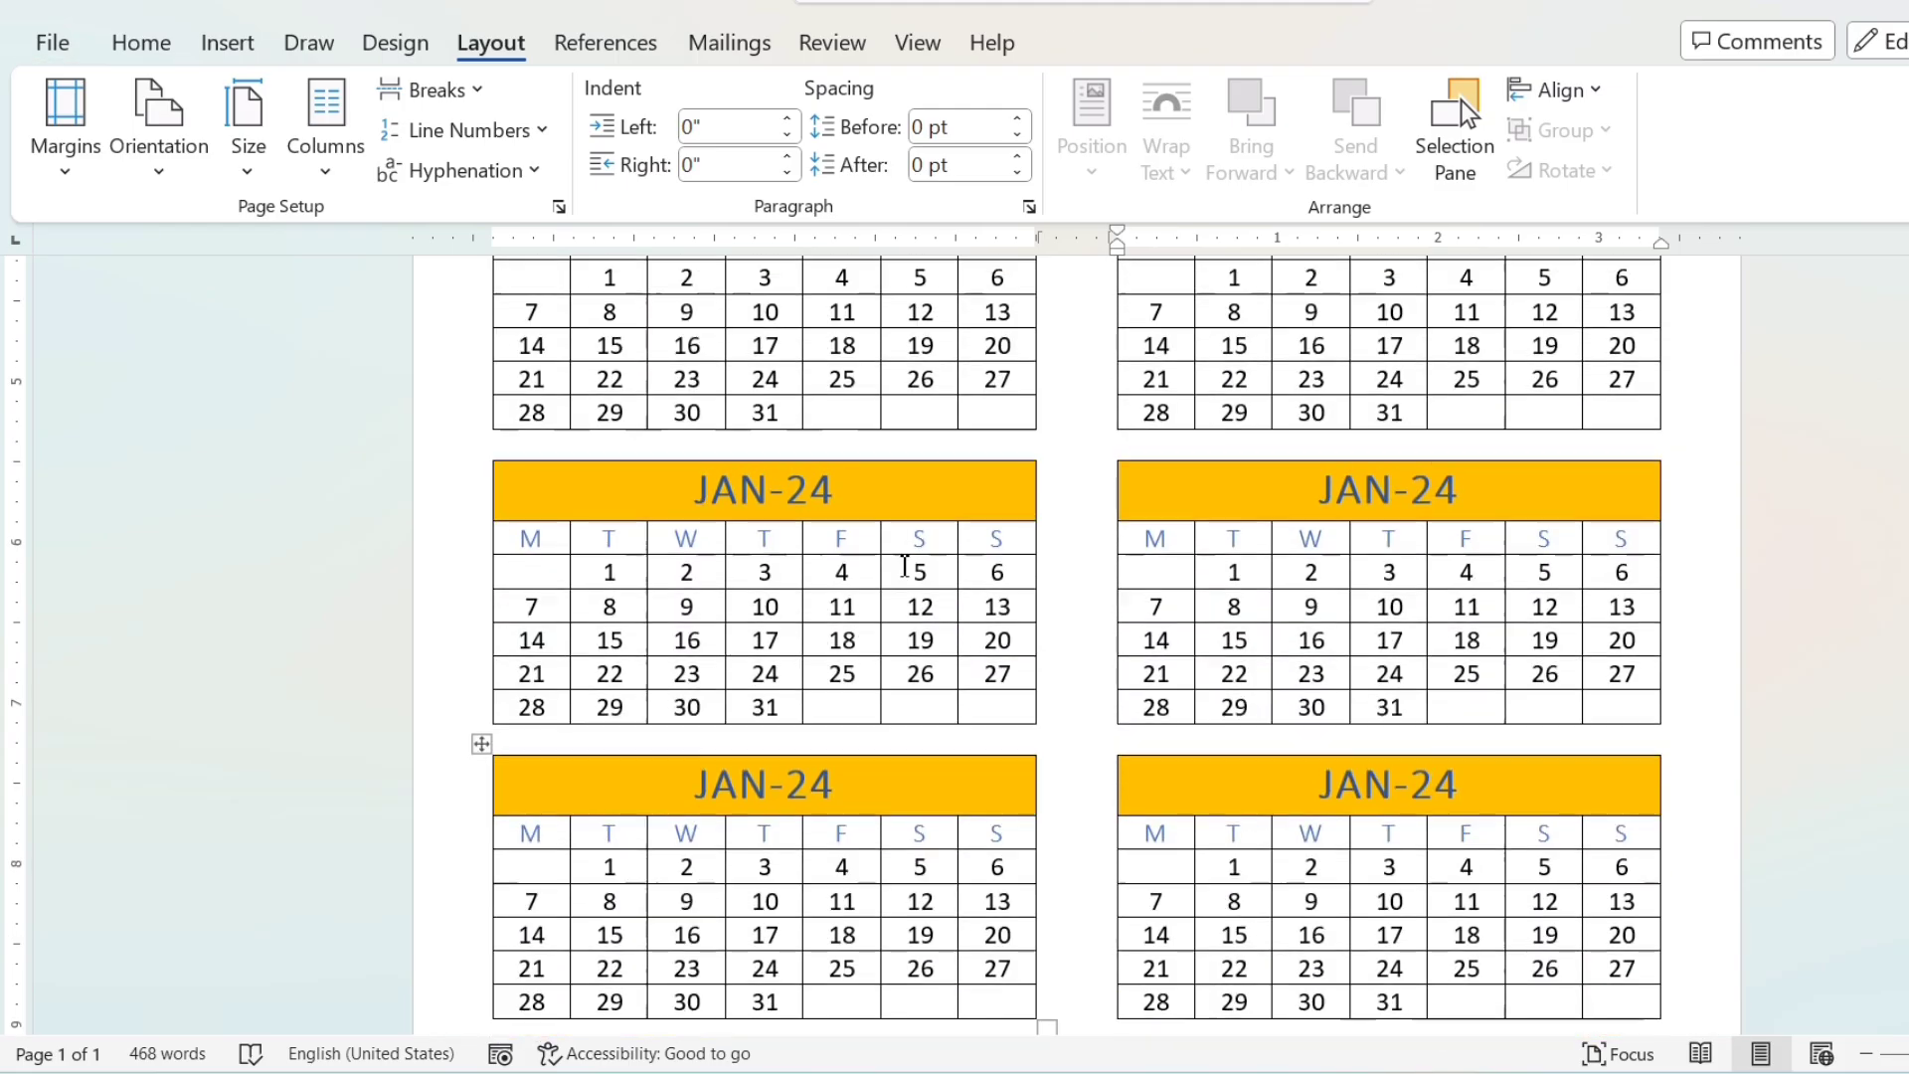
- Change the title of the first table in the second column to FEB-24
scroll(905, 565, up, 5)
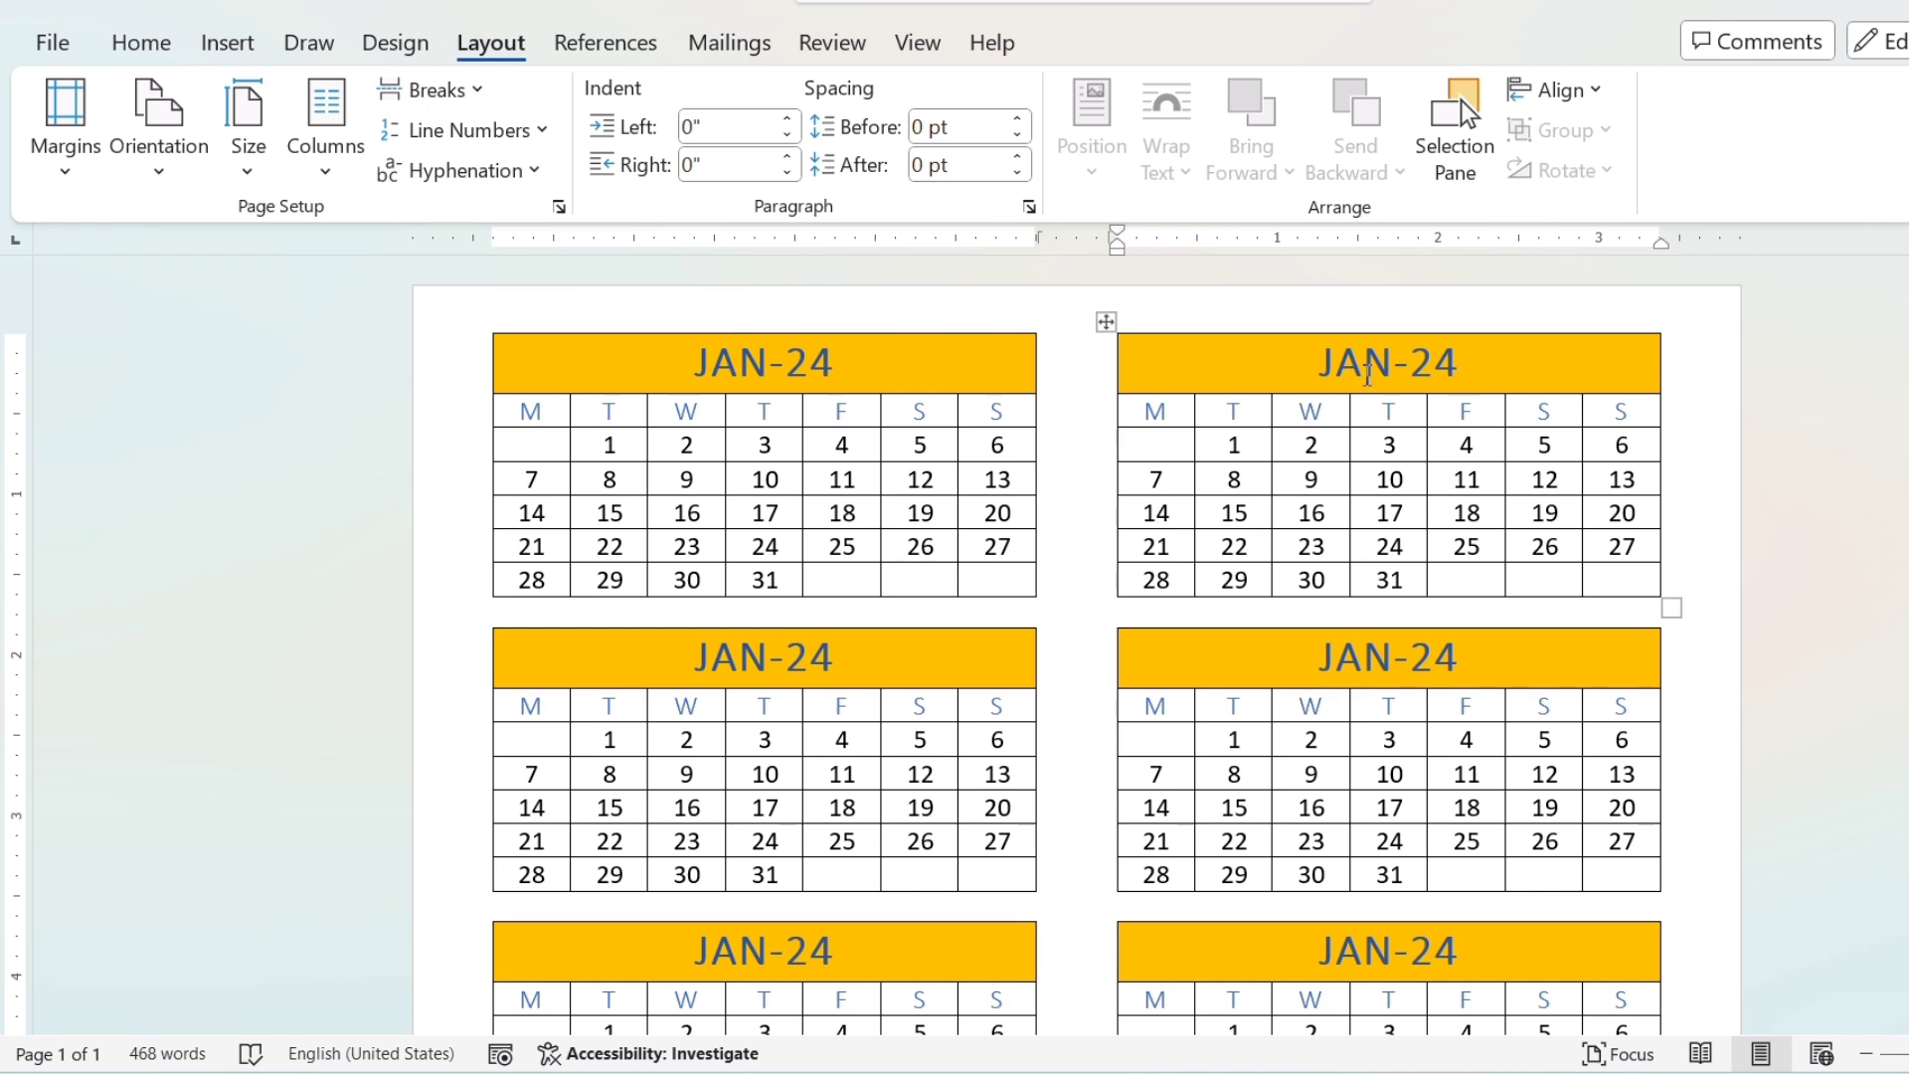
click(1395, 364)
key(BackSpace)
key(BackSpace)
key(BackSpace)
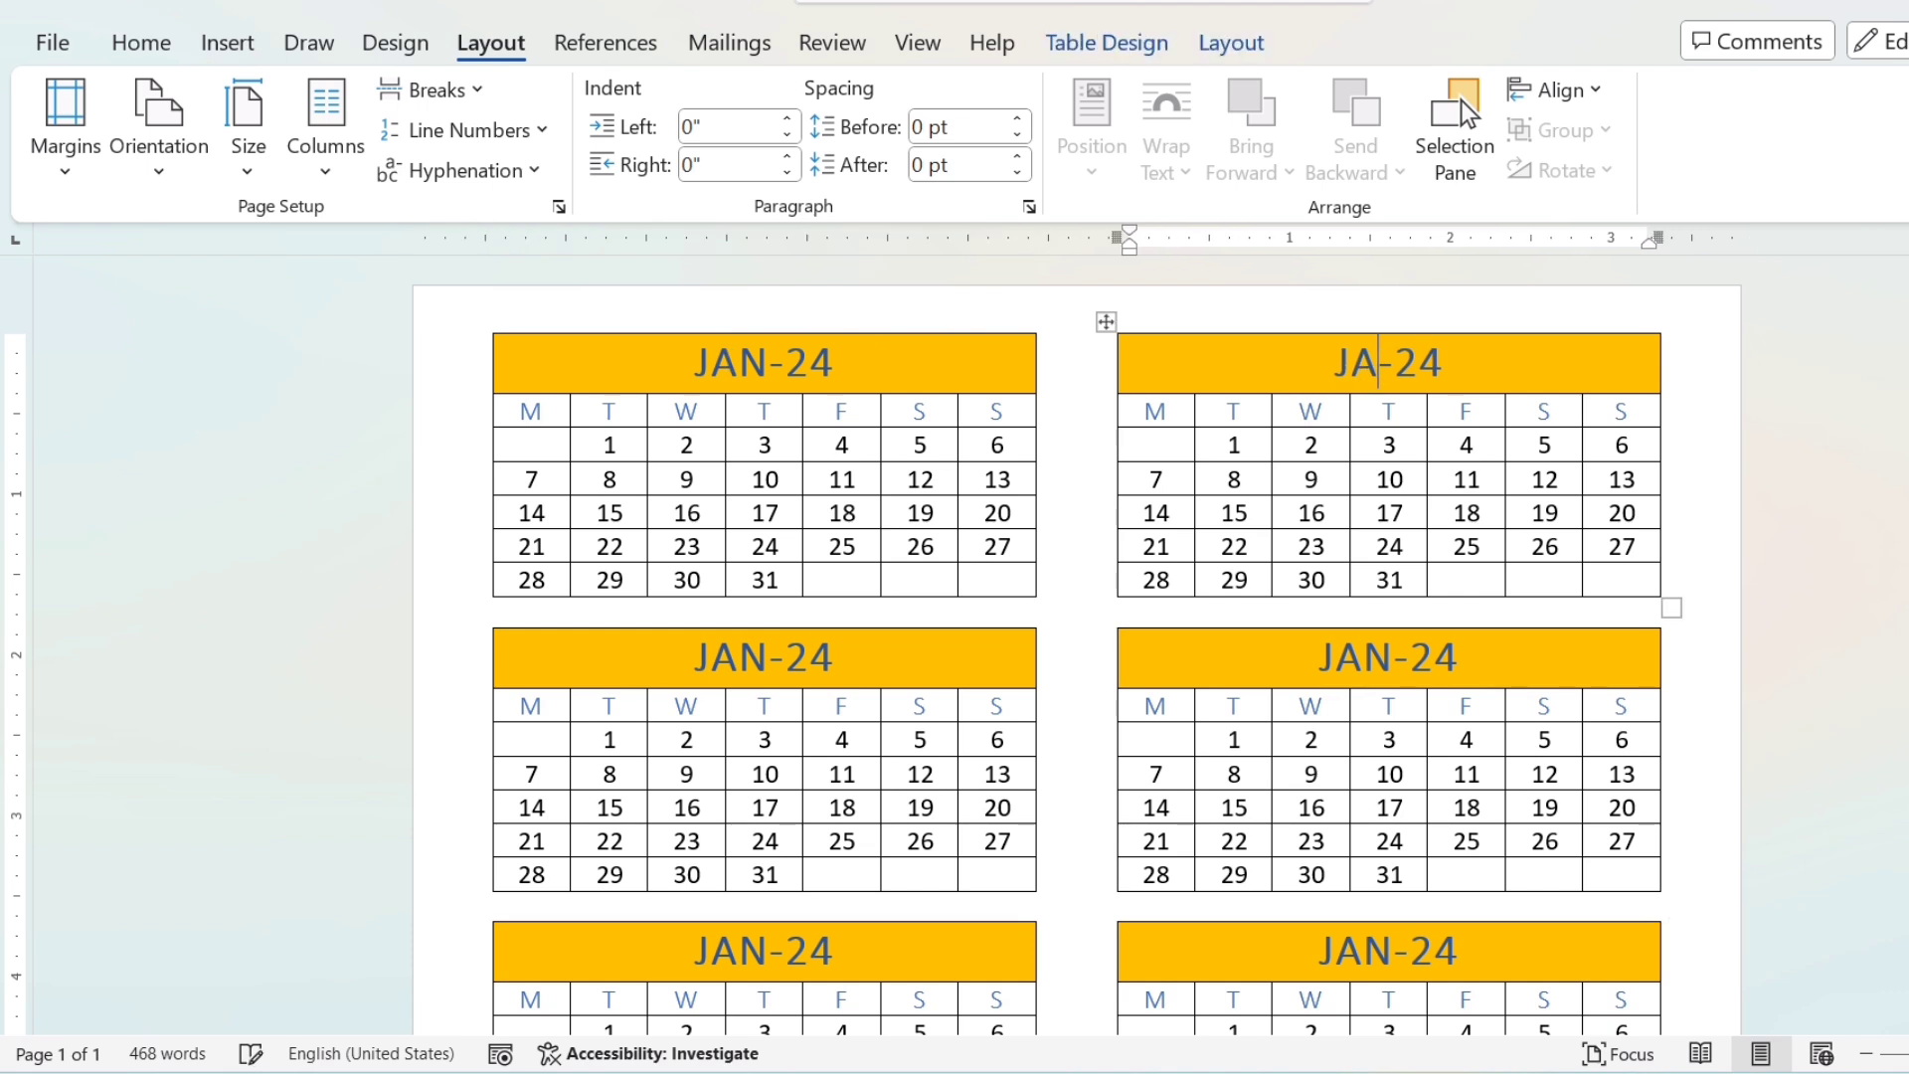
text(FEB)
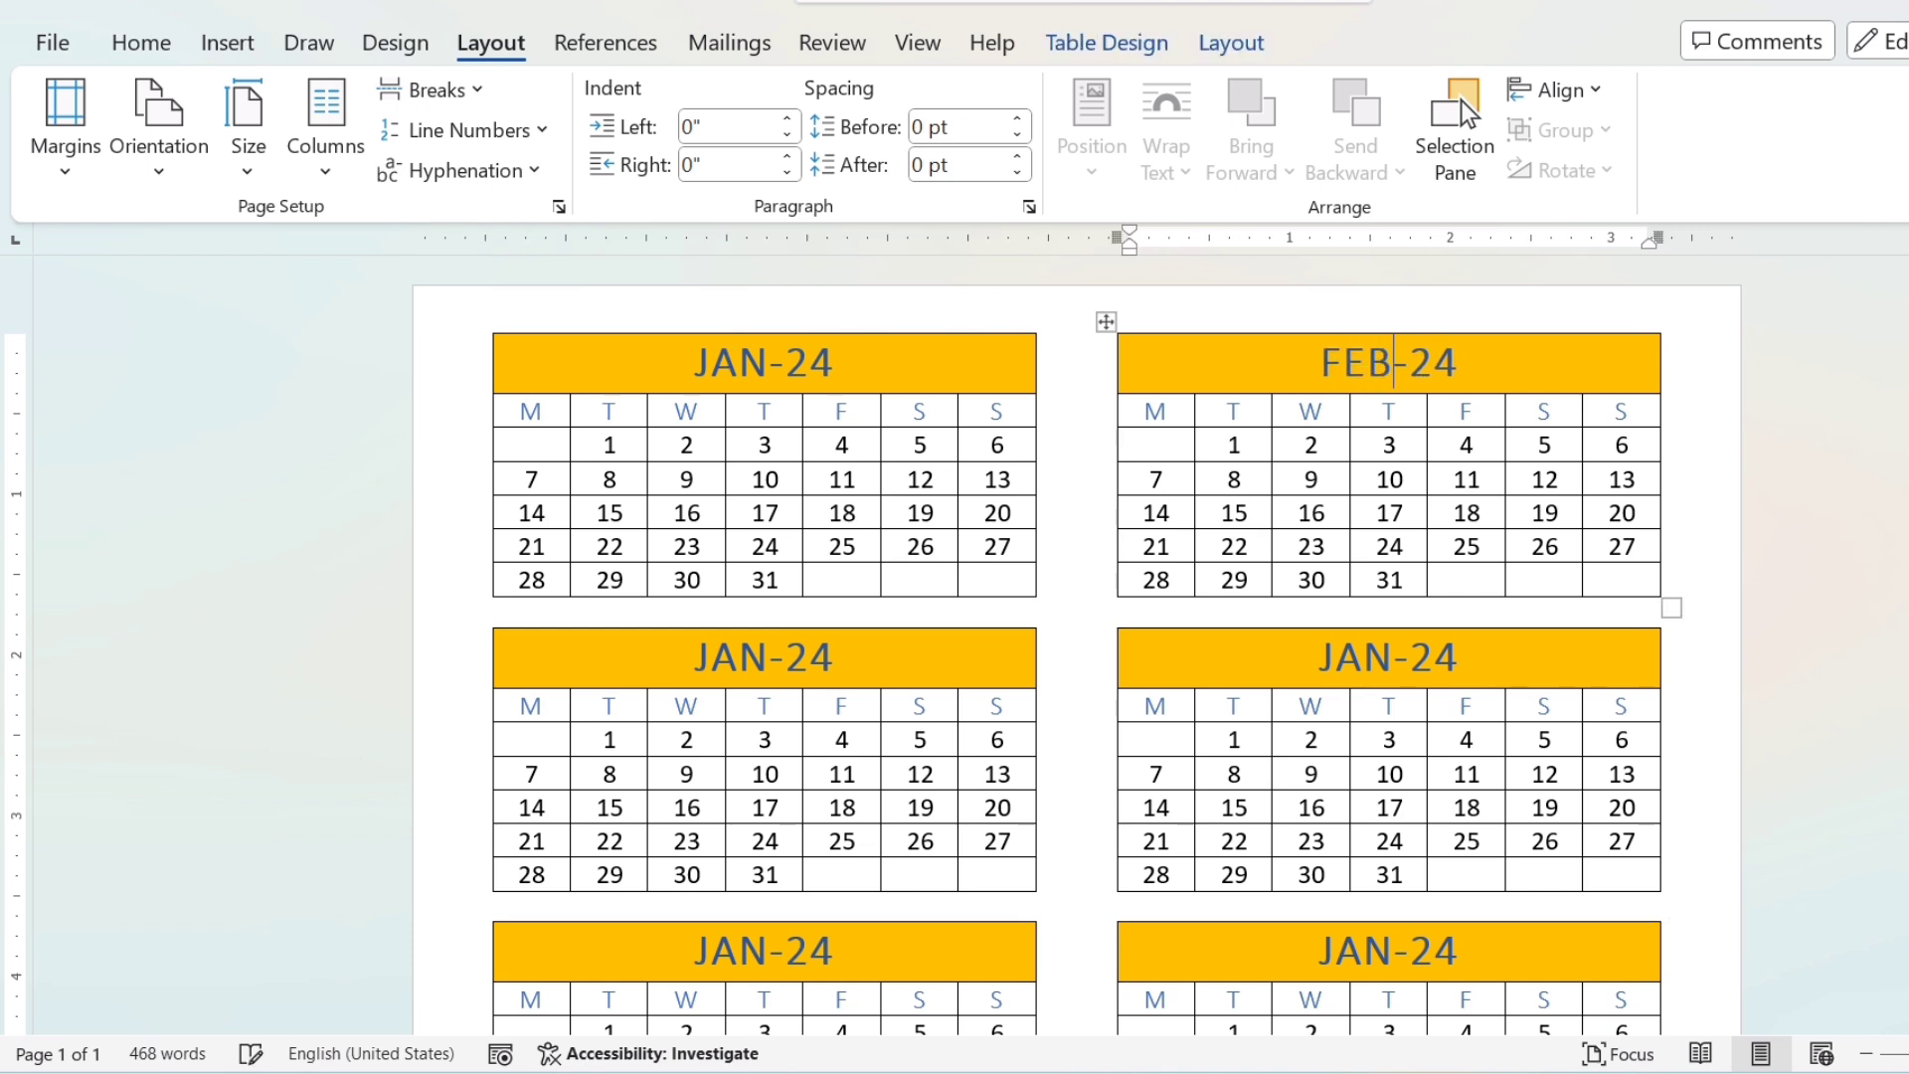
- Change the title of the second table in the first column to MAR-24
click(771, 654)
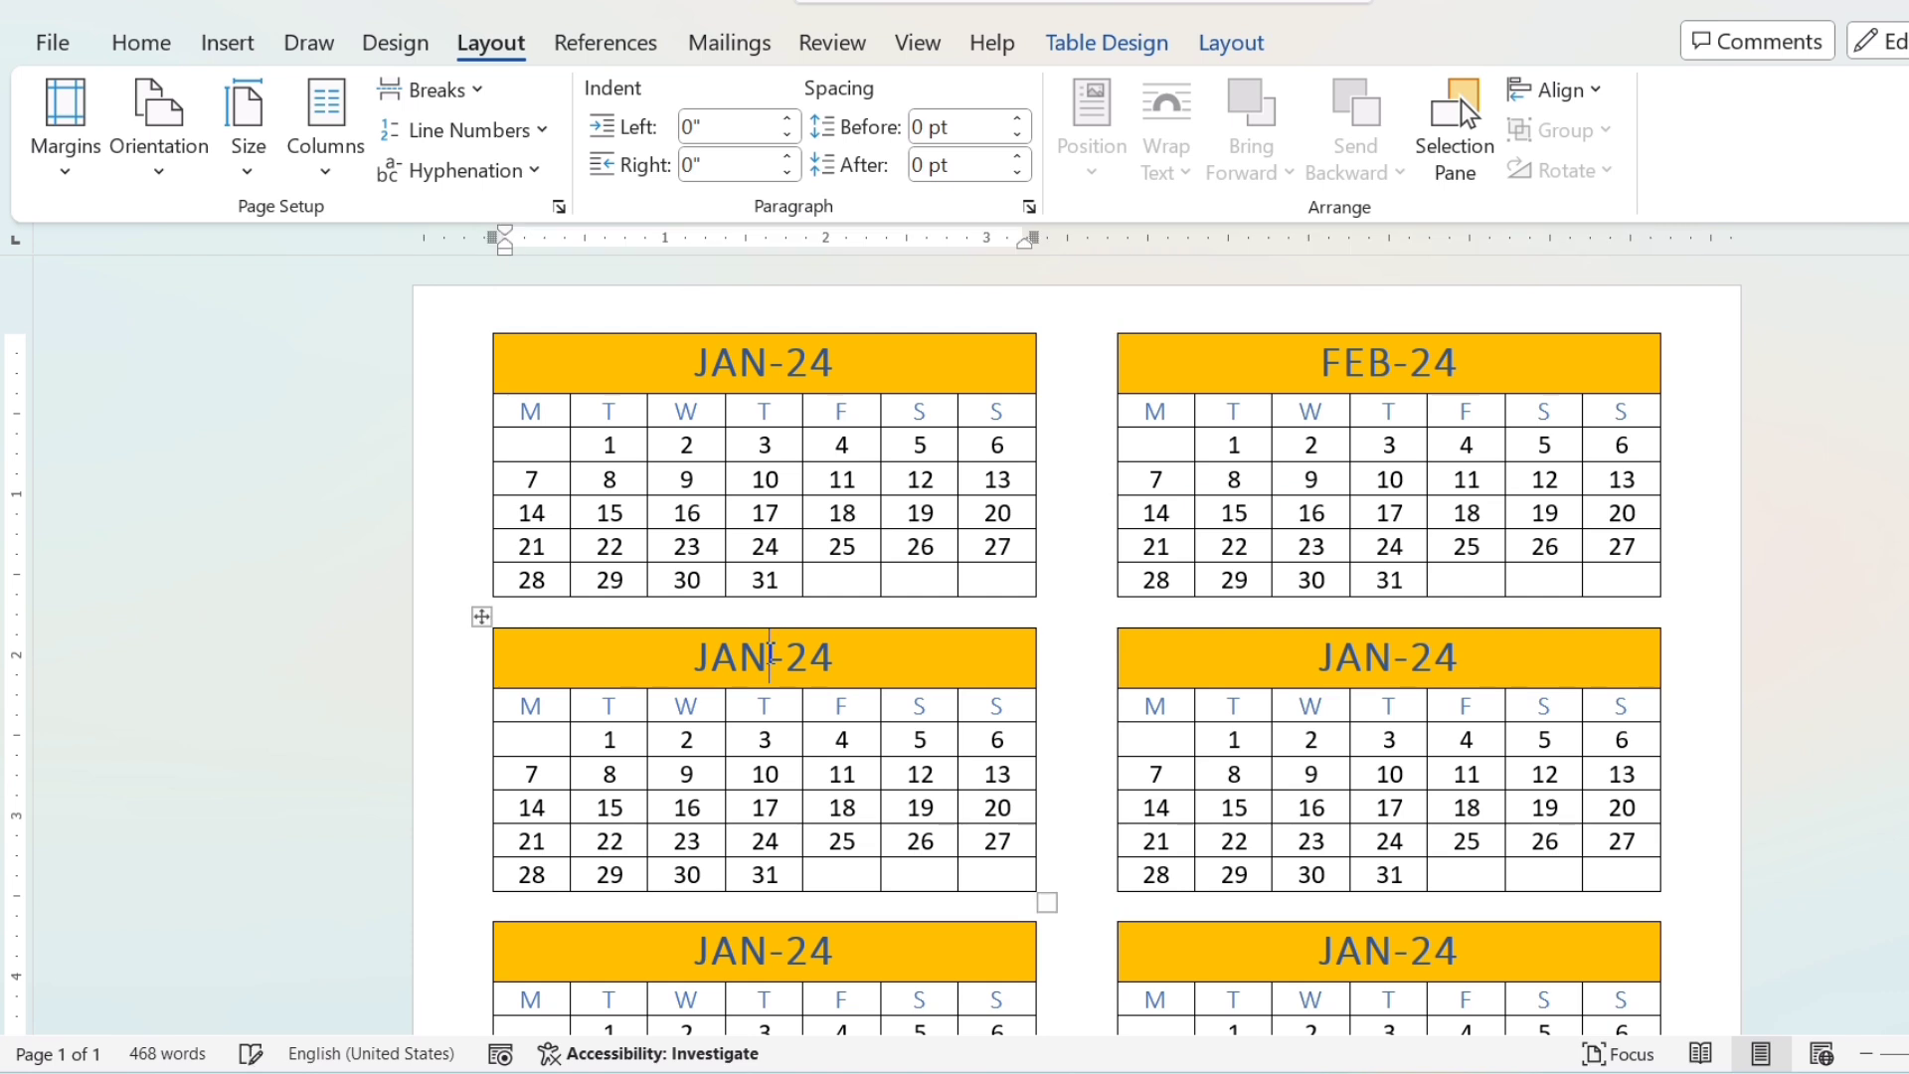
key(BackSpace)
key(BackSpace)
key(BackSpace)
text(M)
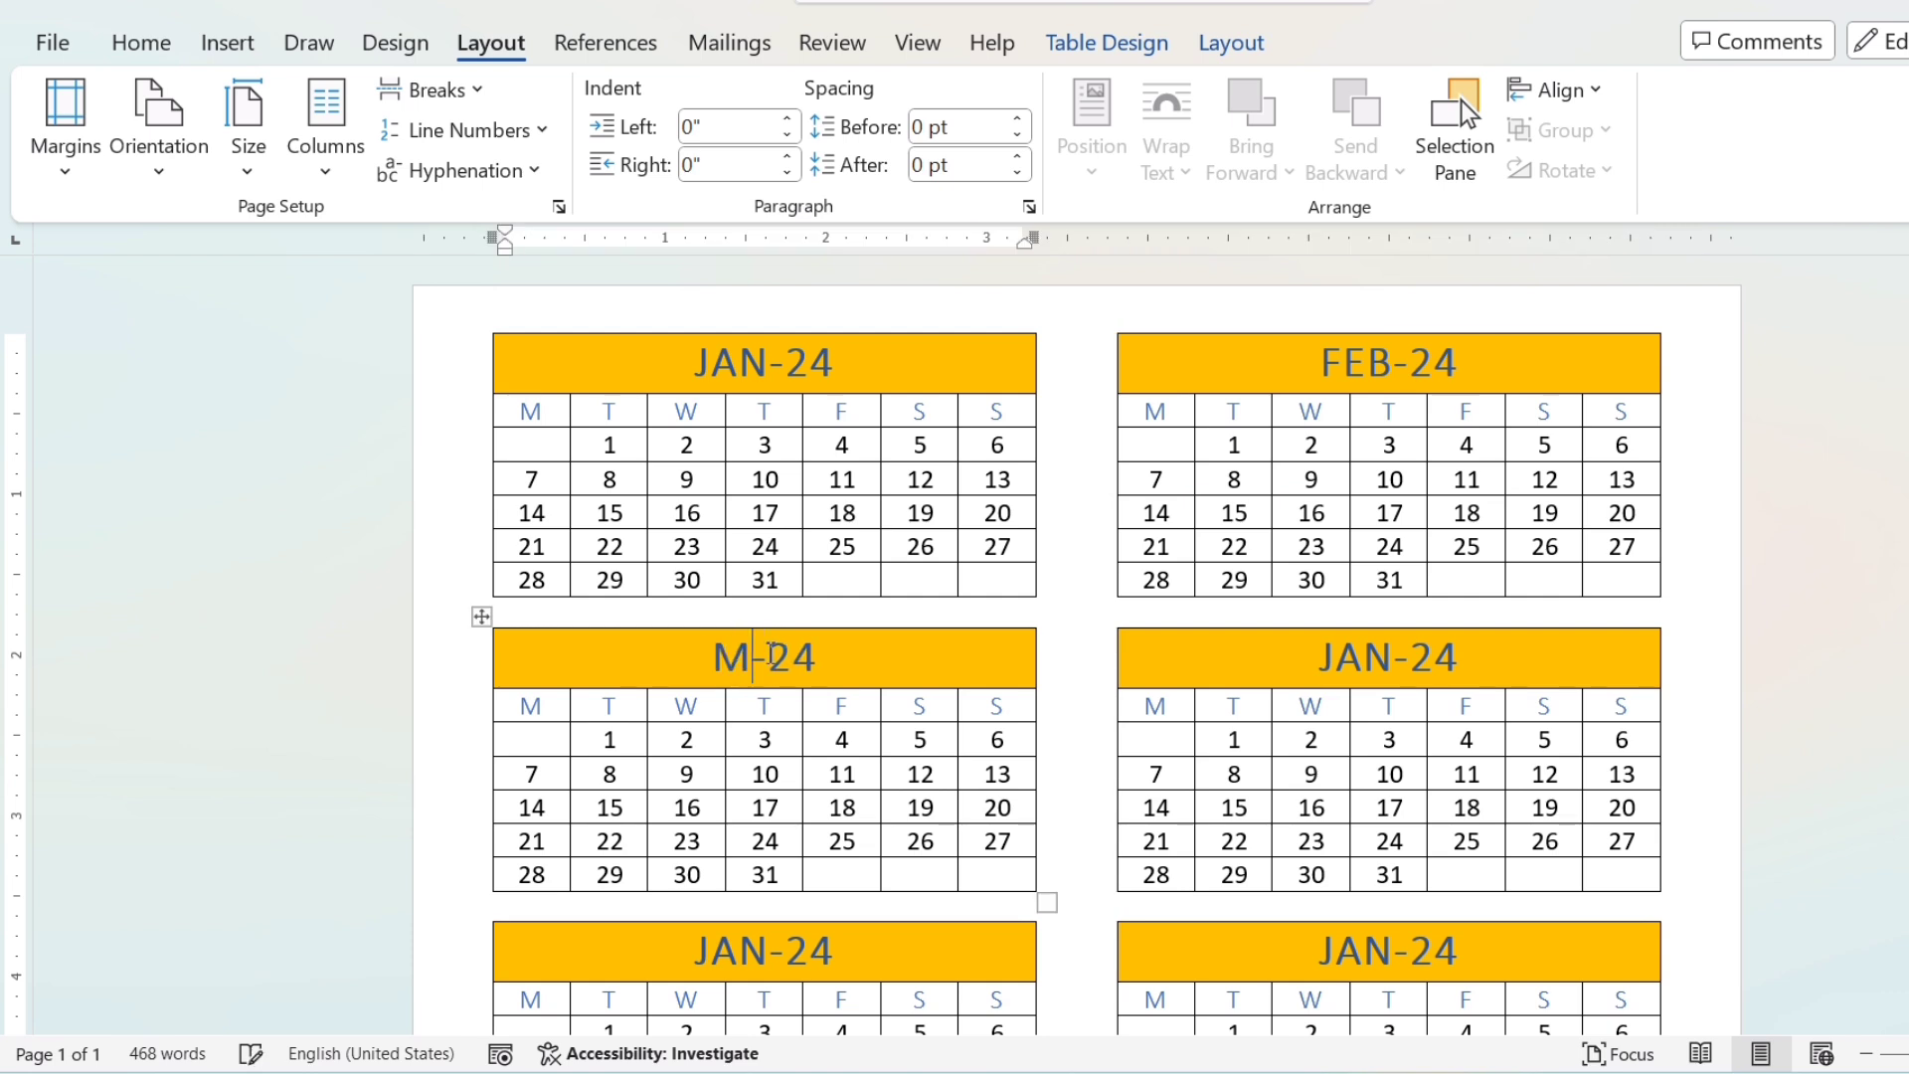
key(Caps_Lock)
text(AR)
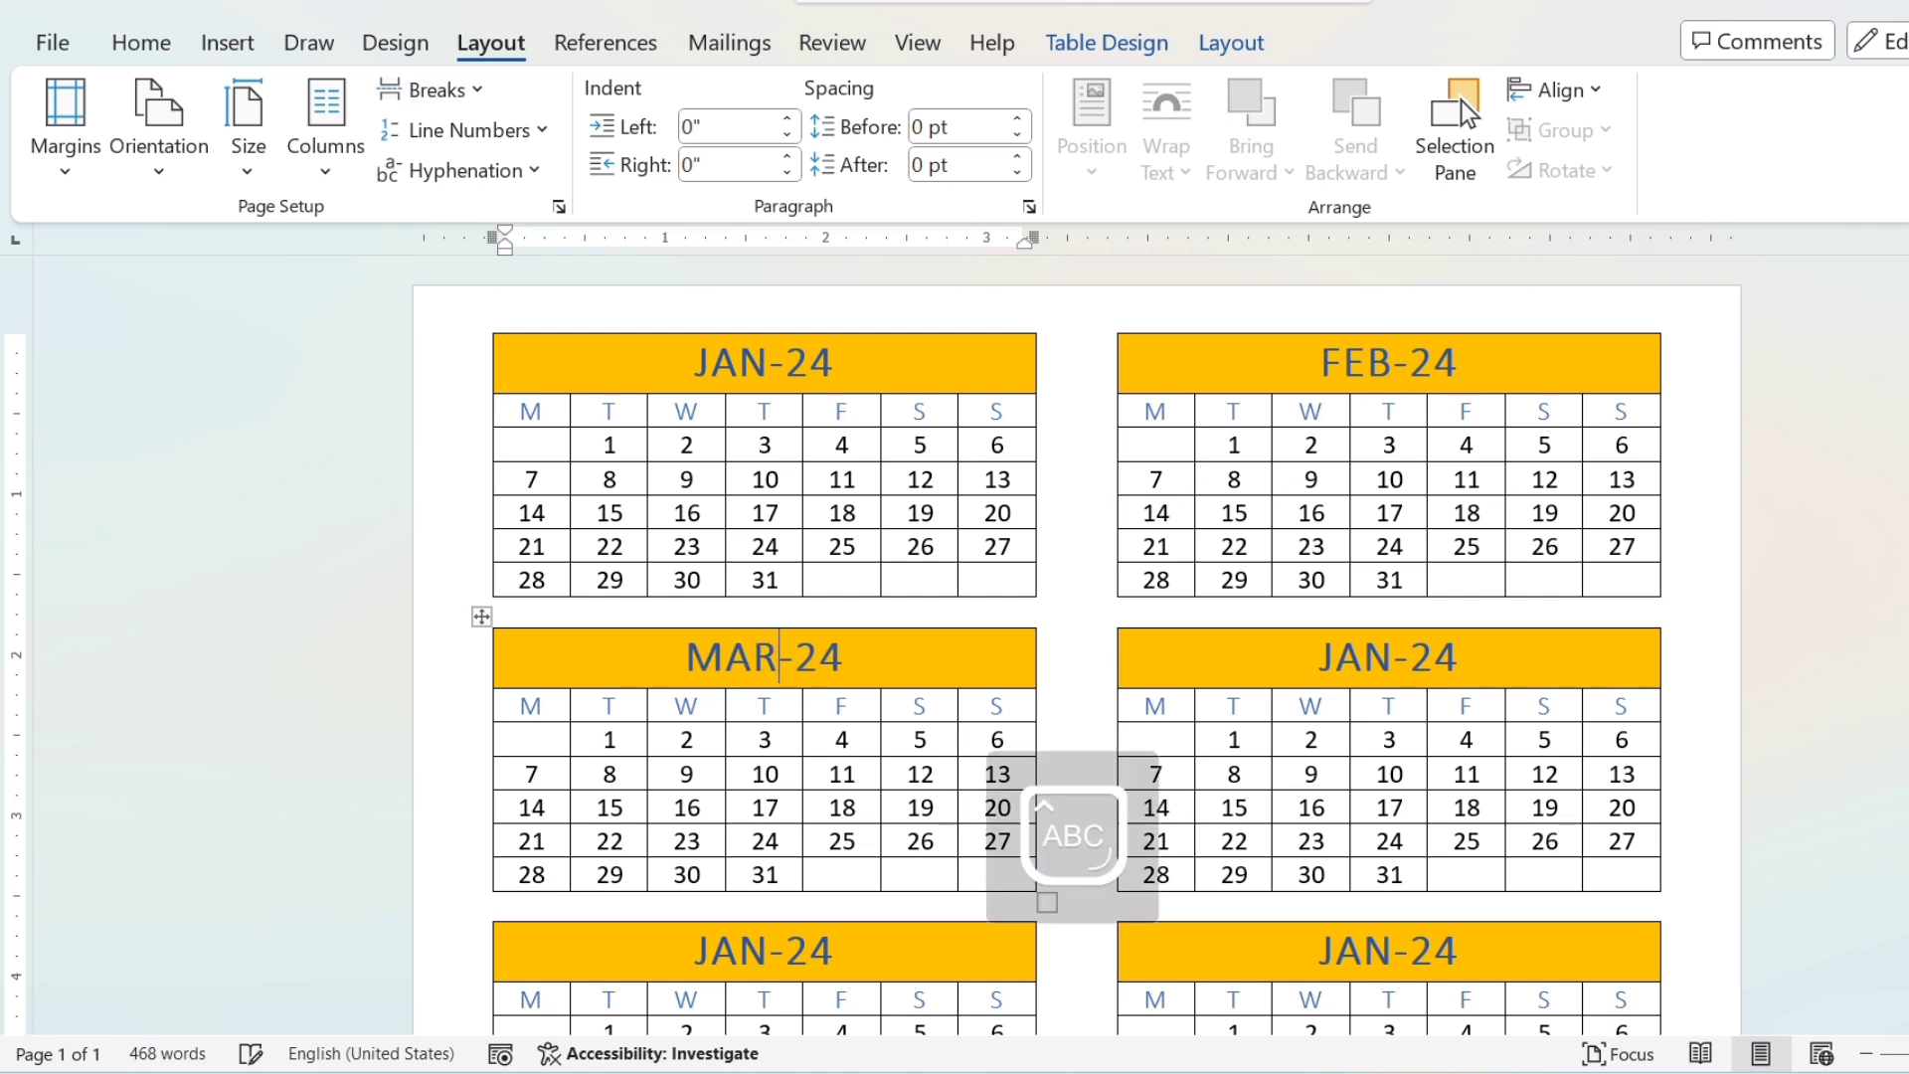
- Retitle the remaining tables across each row as APR-24, MAY-24, JUNE-24, JULY-24, AUG-24, SEPT-24, OCT-24, NOV-24 and DEC-24
click(1398, 656)
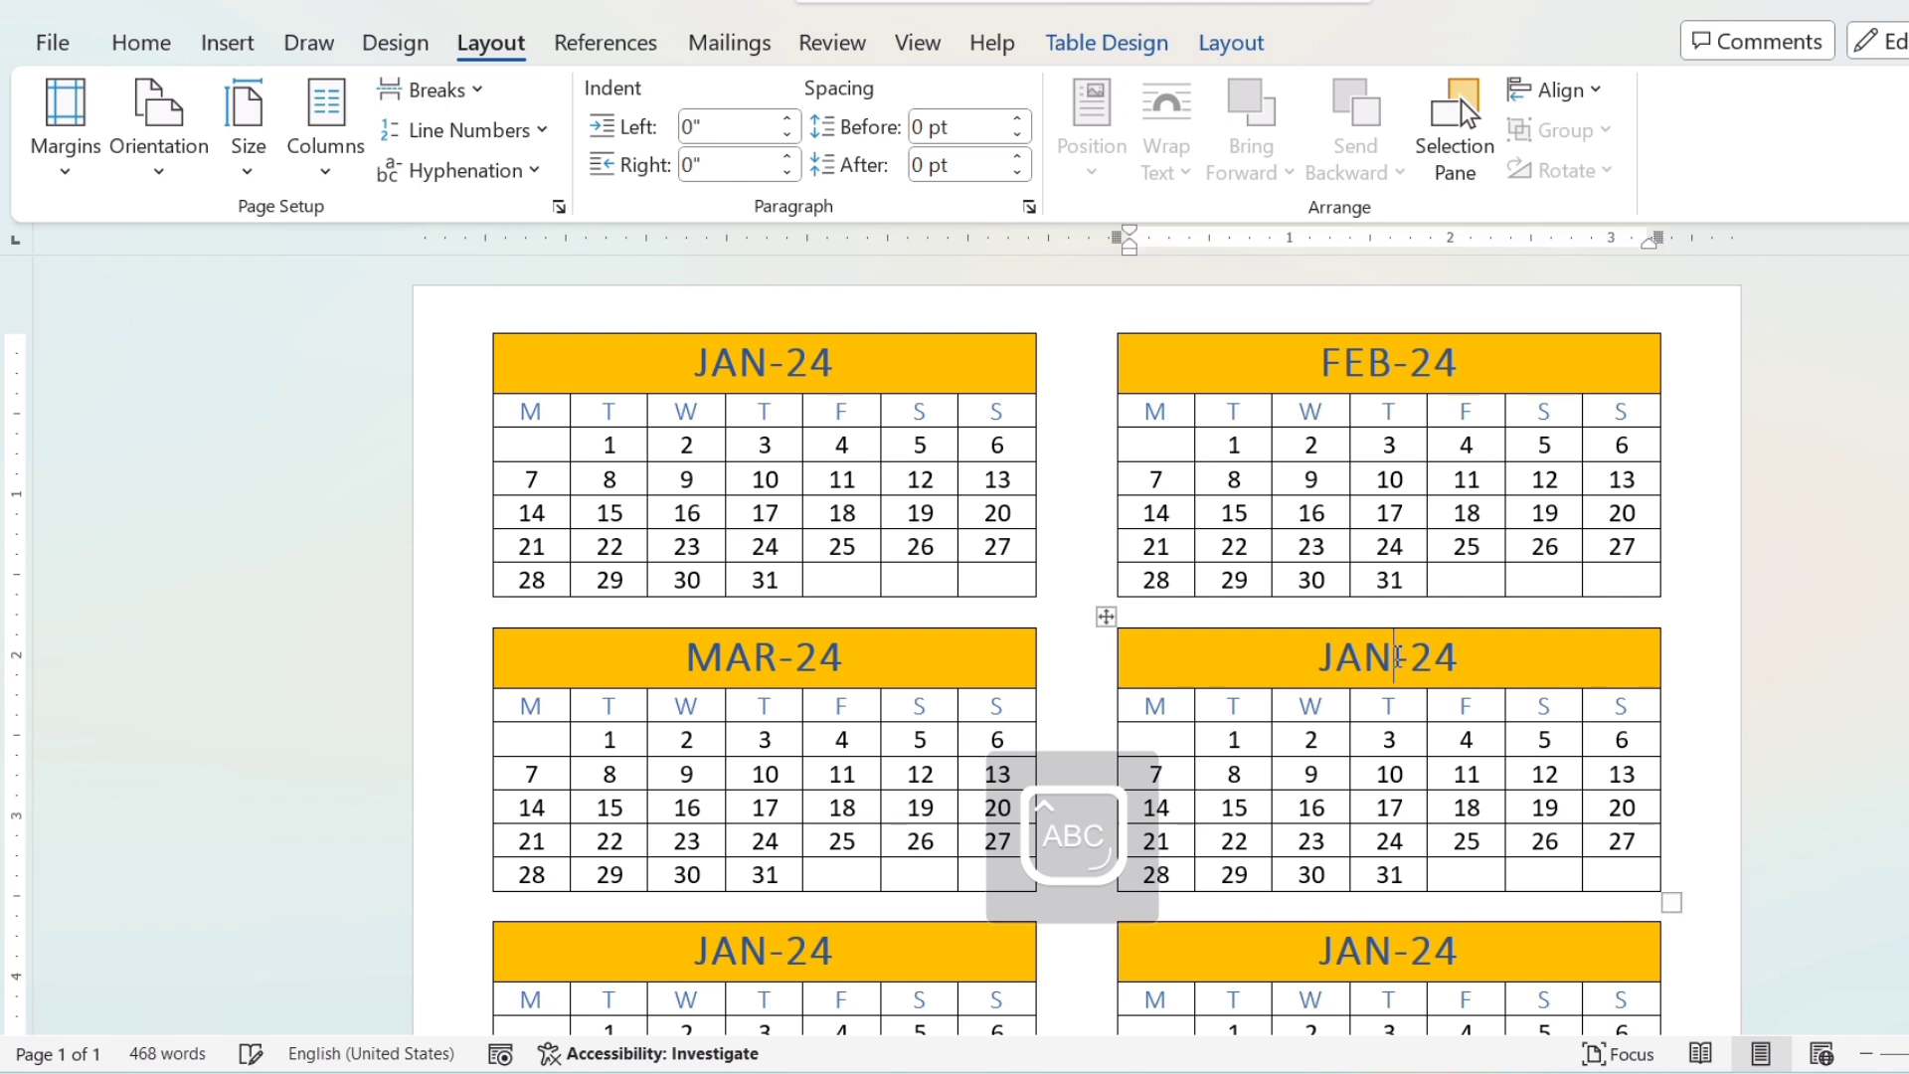
key(BackSpace)
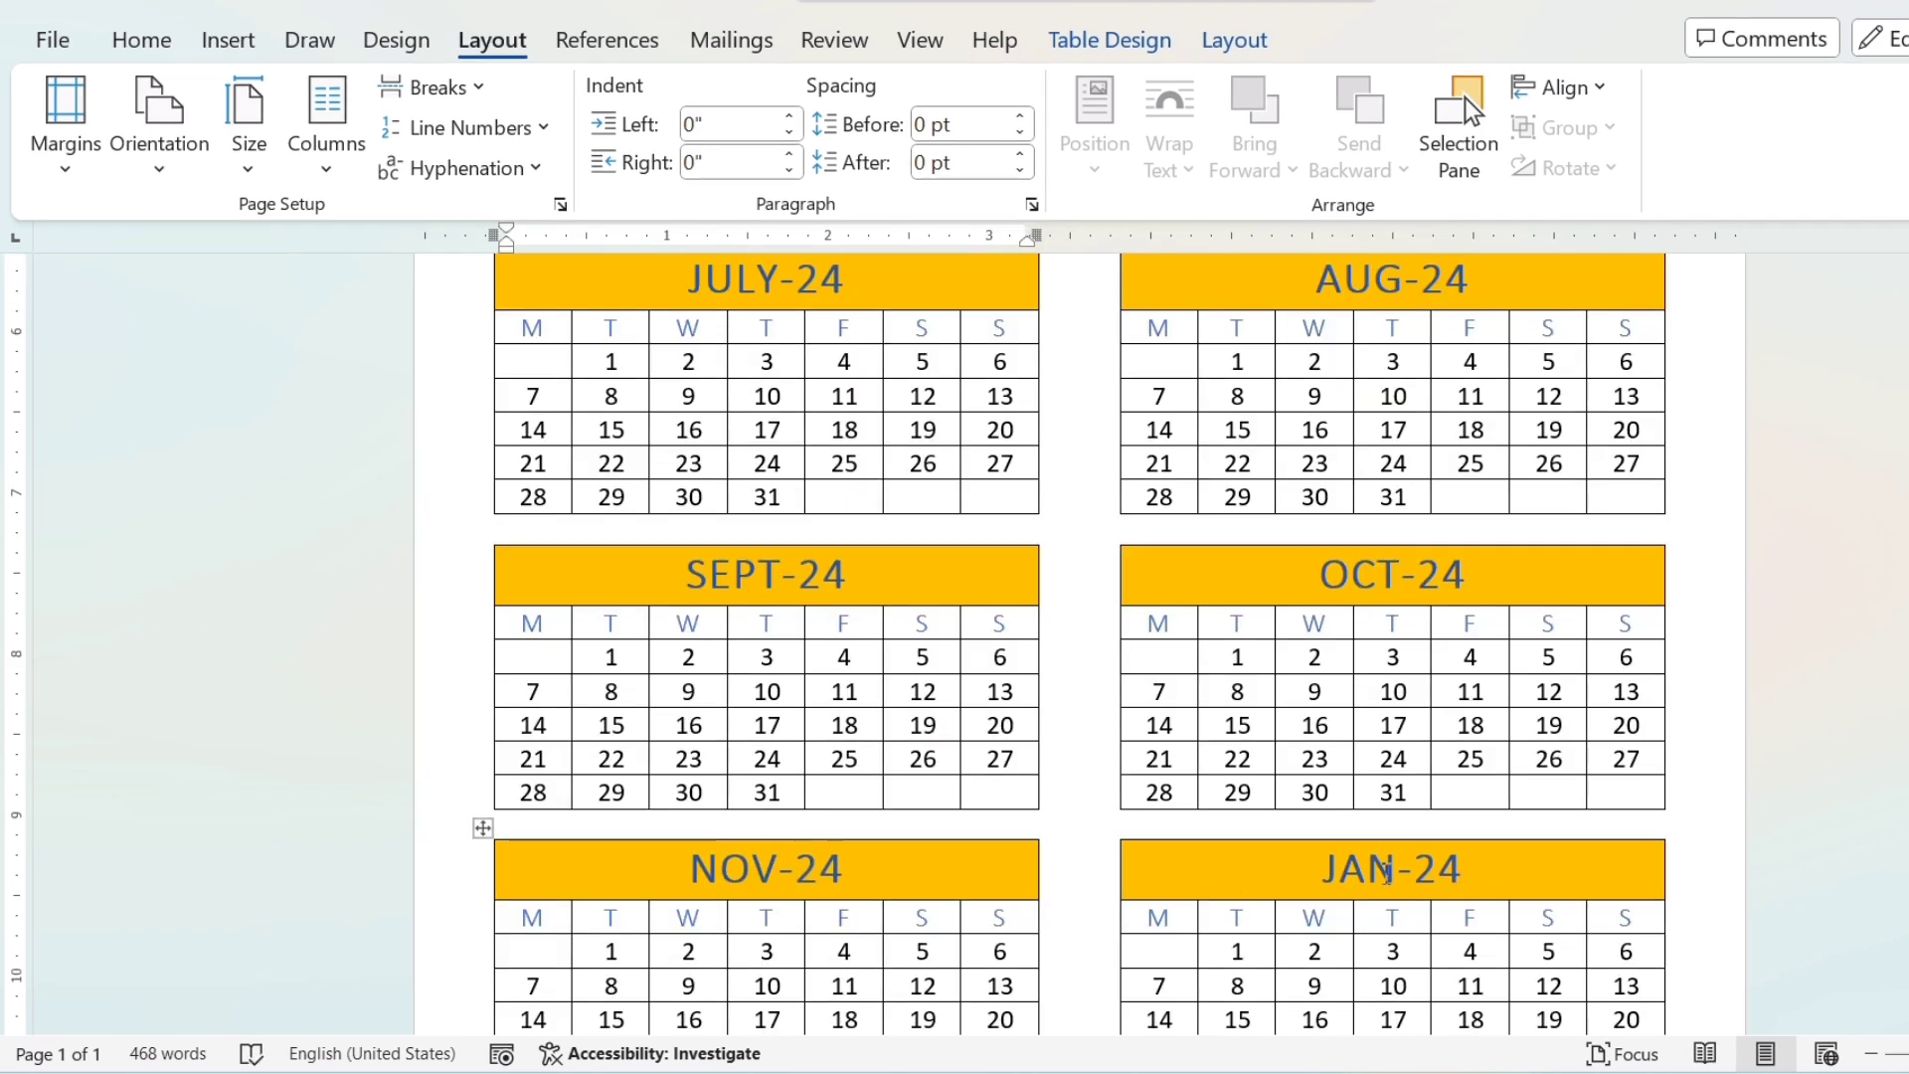
click(1397, 870)
key(BackSpace)
key(BackSpace)
key(BackSpace)
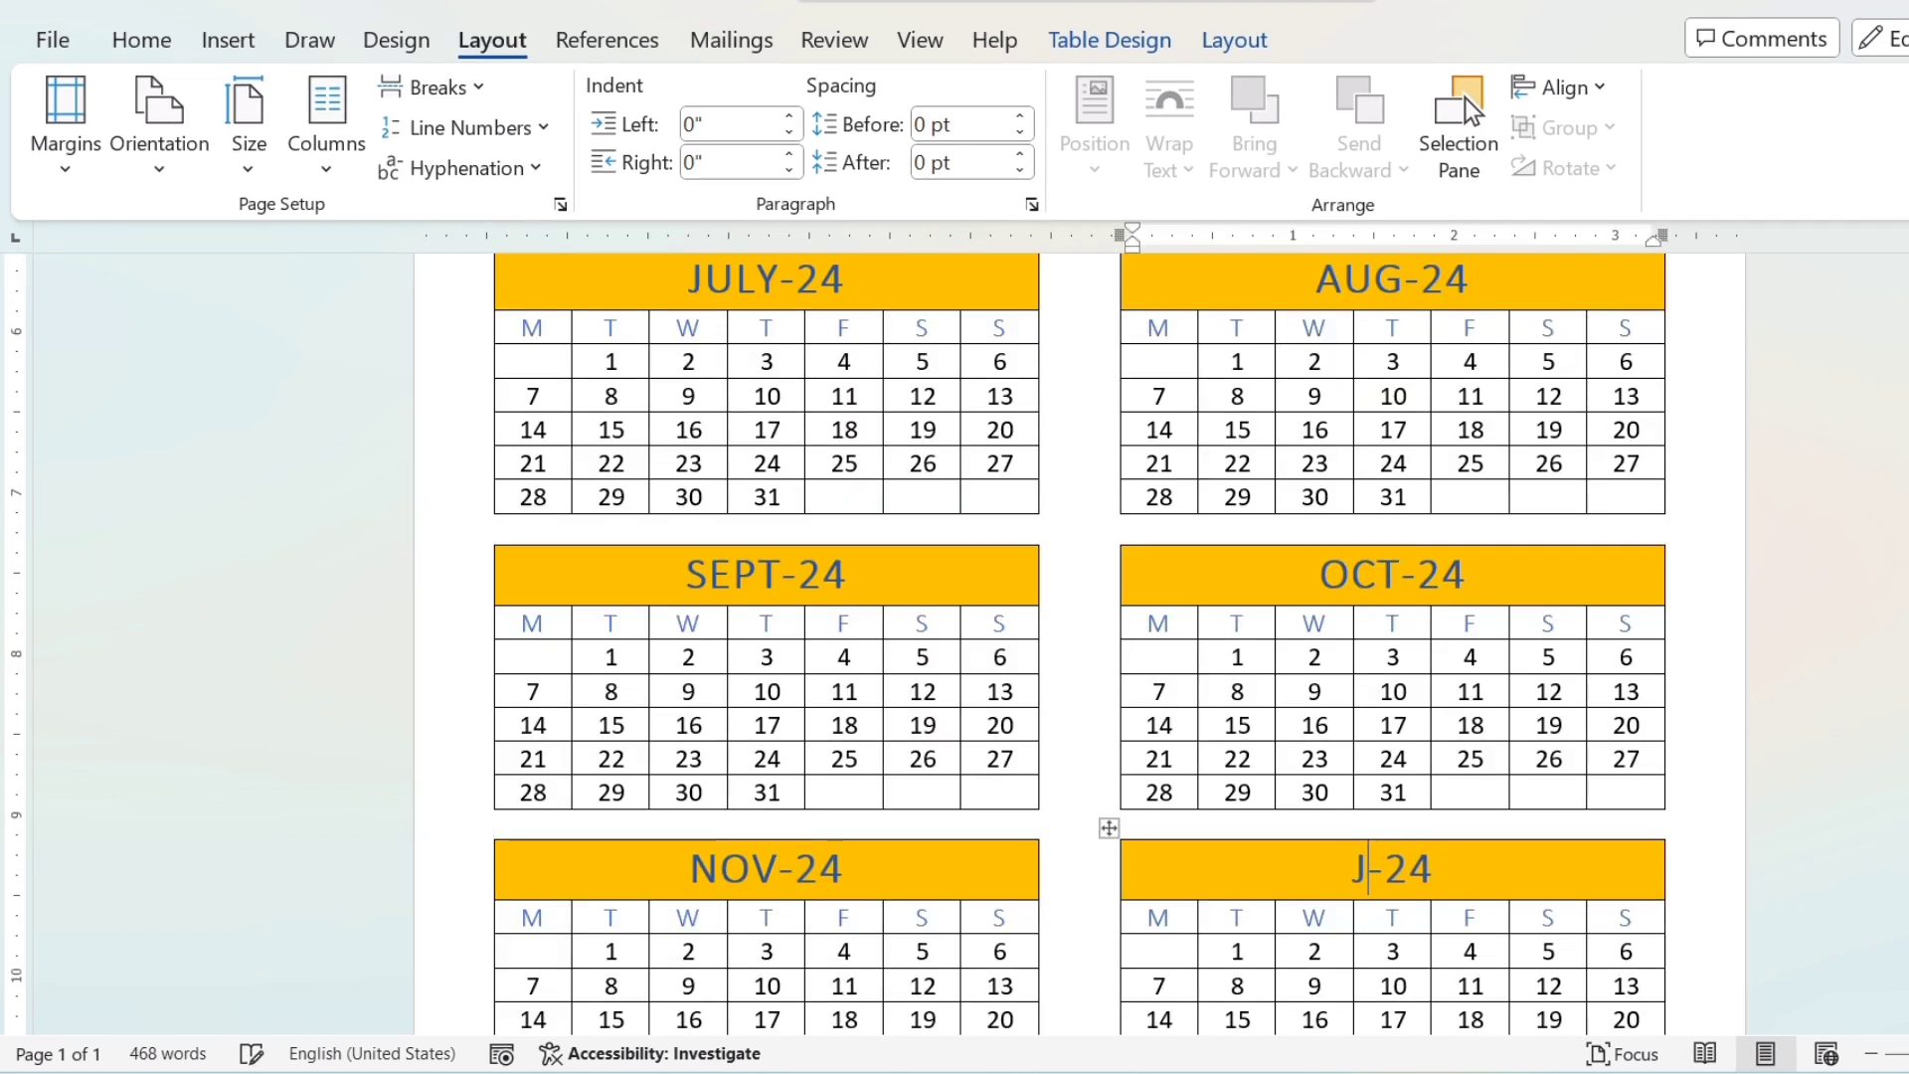
text(DEC)
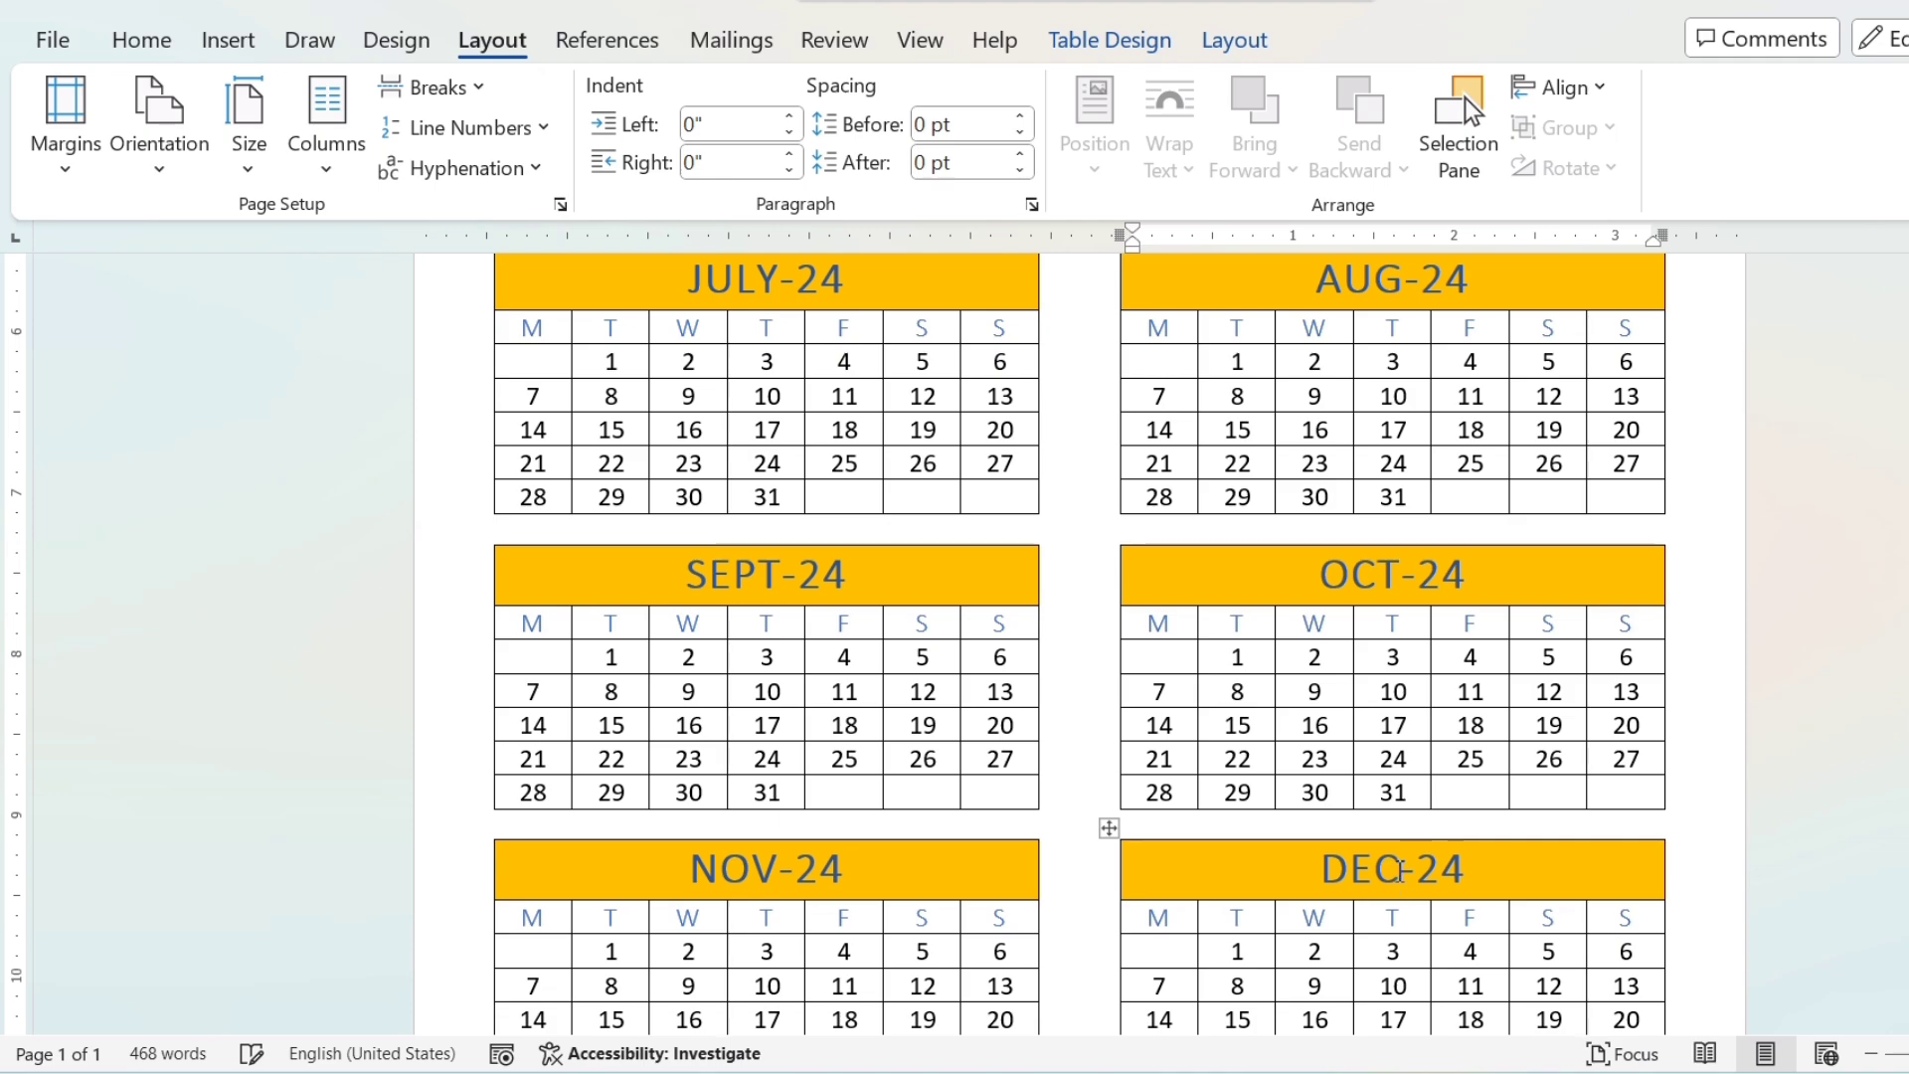
- Open the system calendar and go to January 2024 to check which weekday the month starts on
scroll(1513, 690, down, 1)
scroll(1511, 691, up, 10)
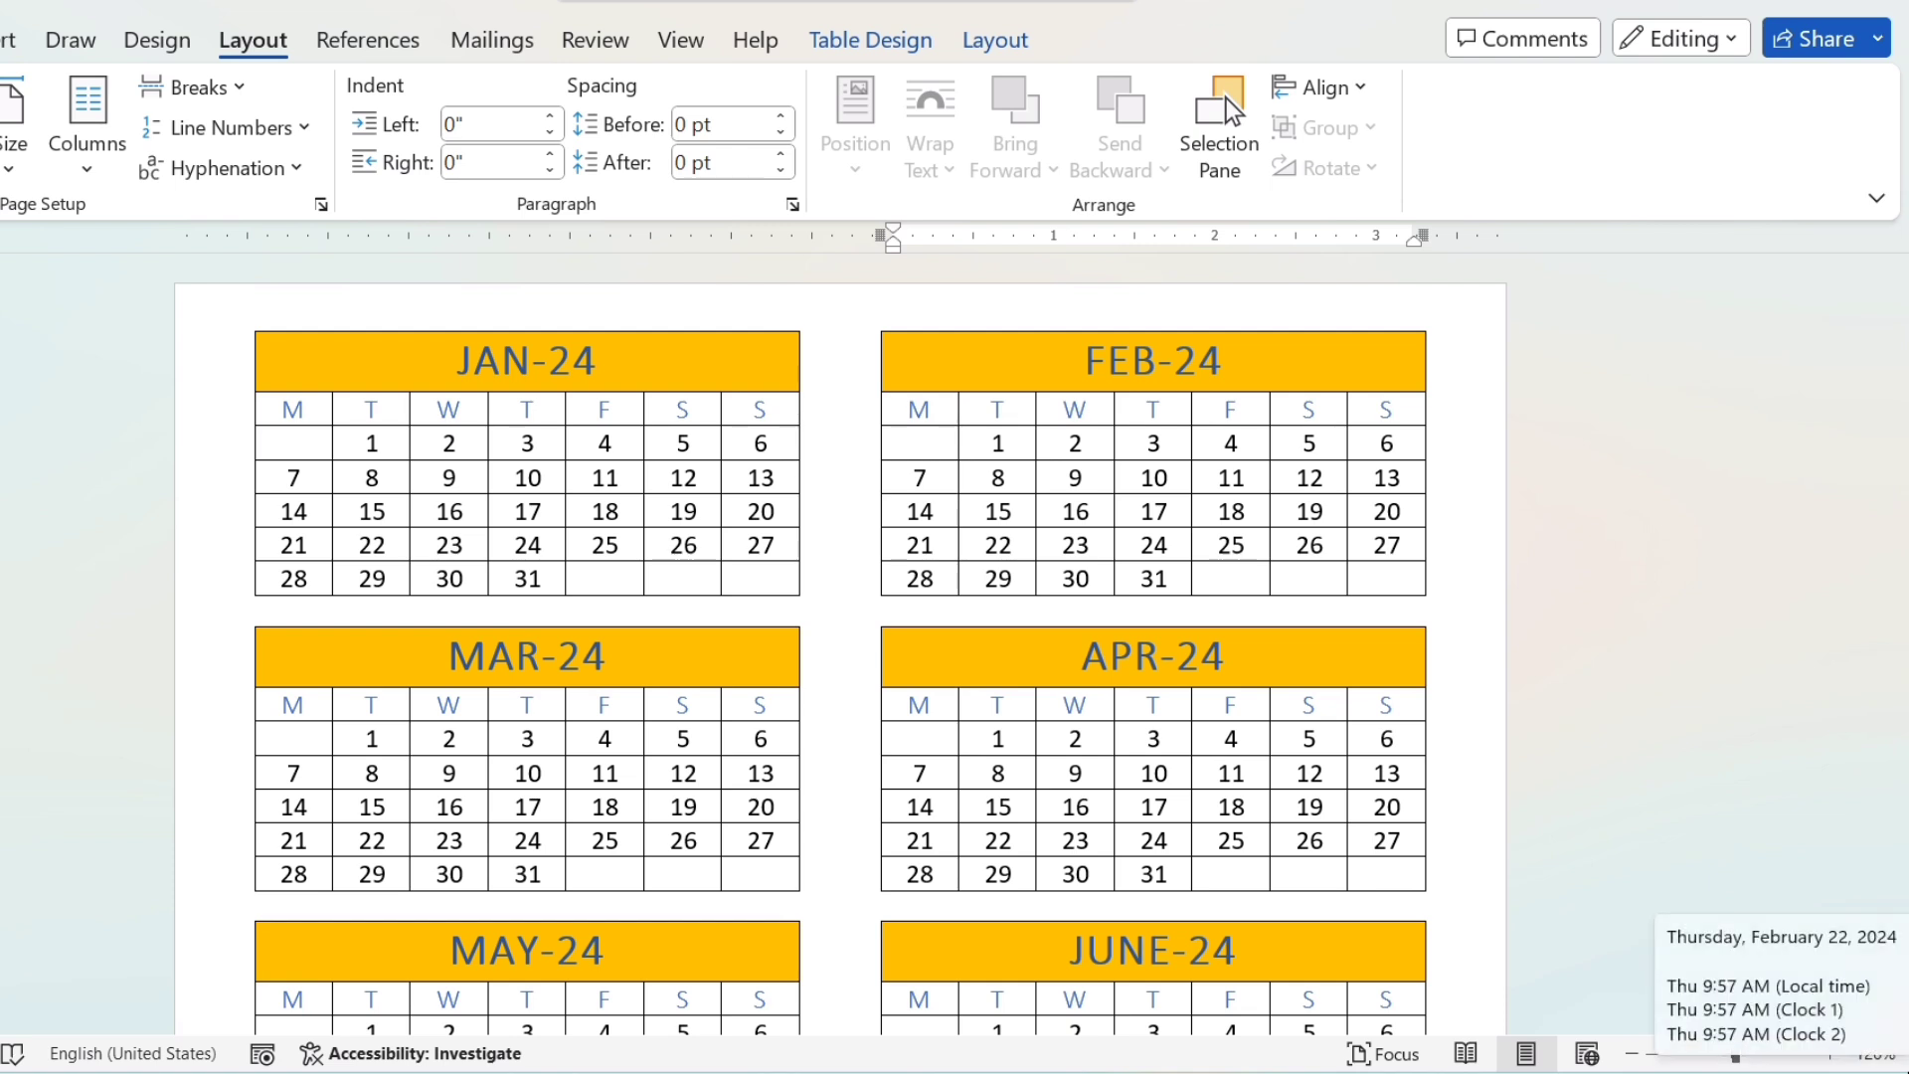
key(super+n)
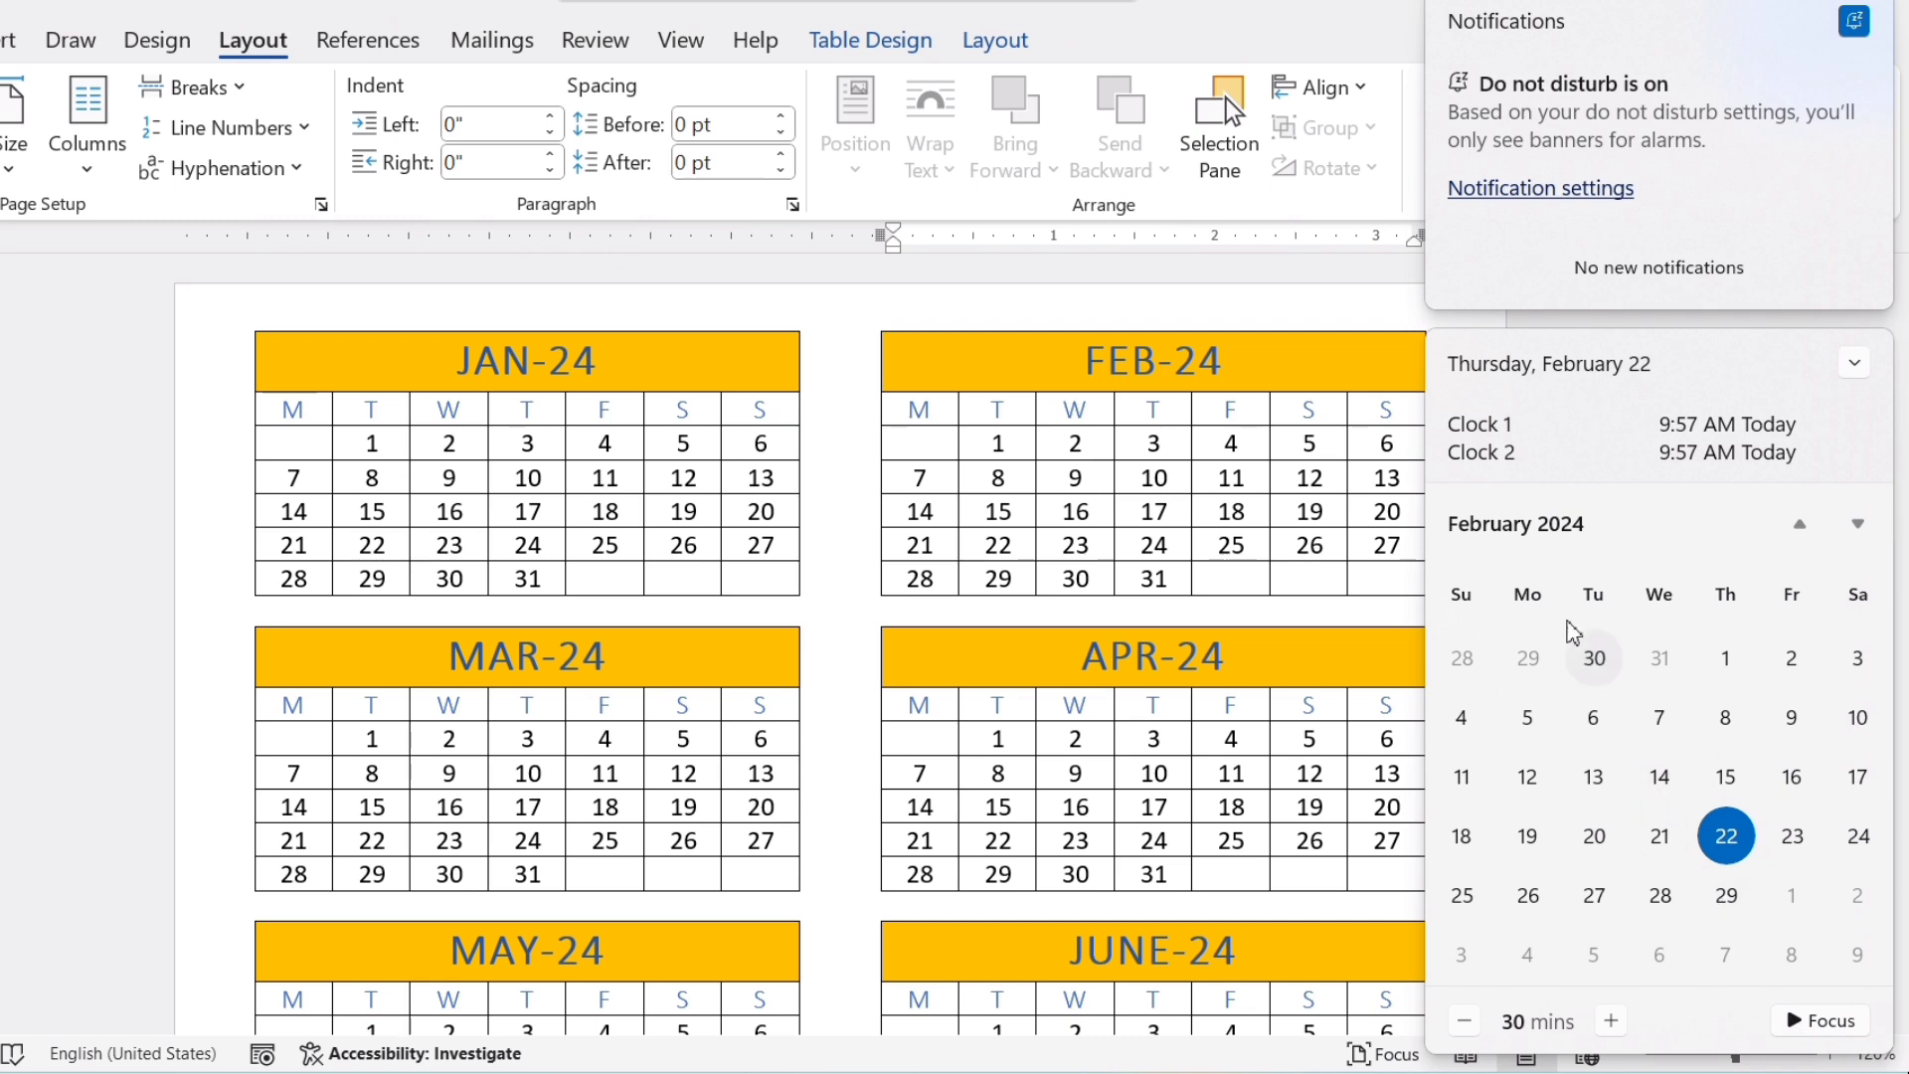
click(1814, 530)
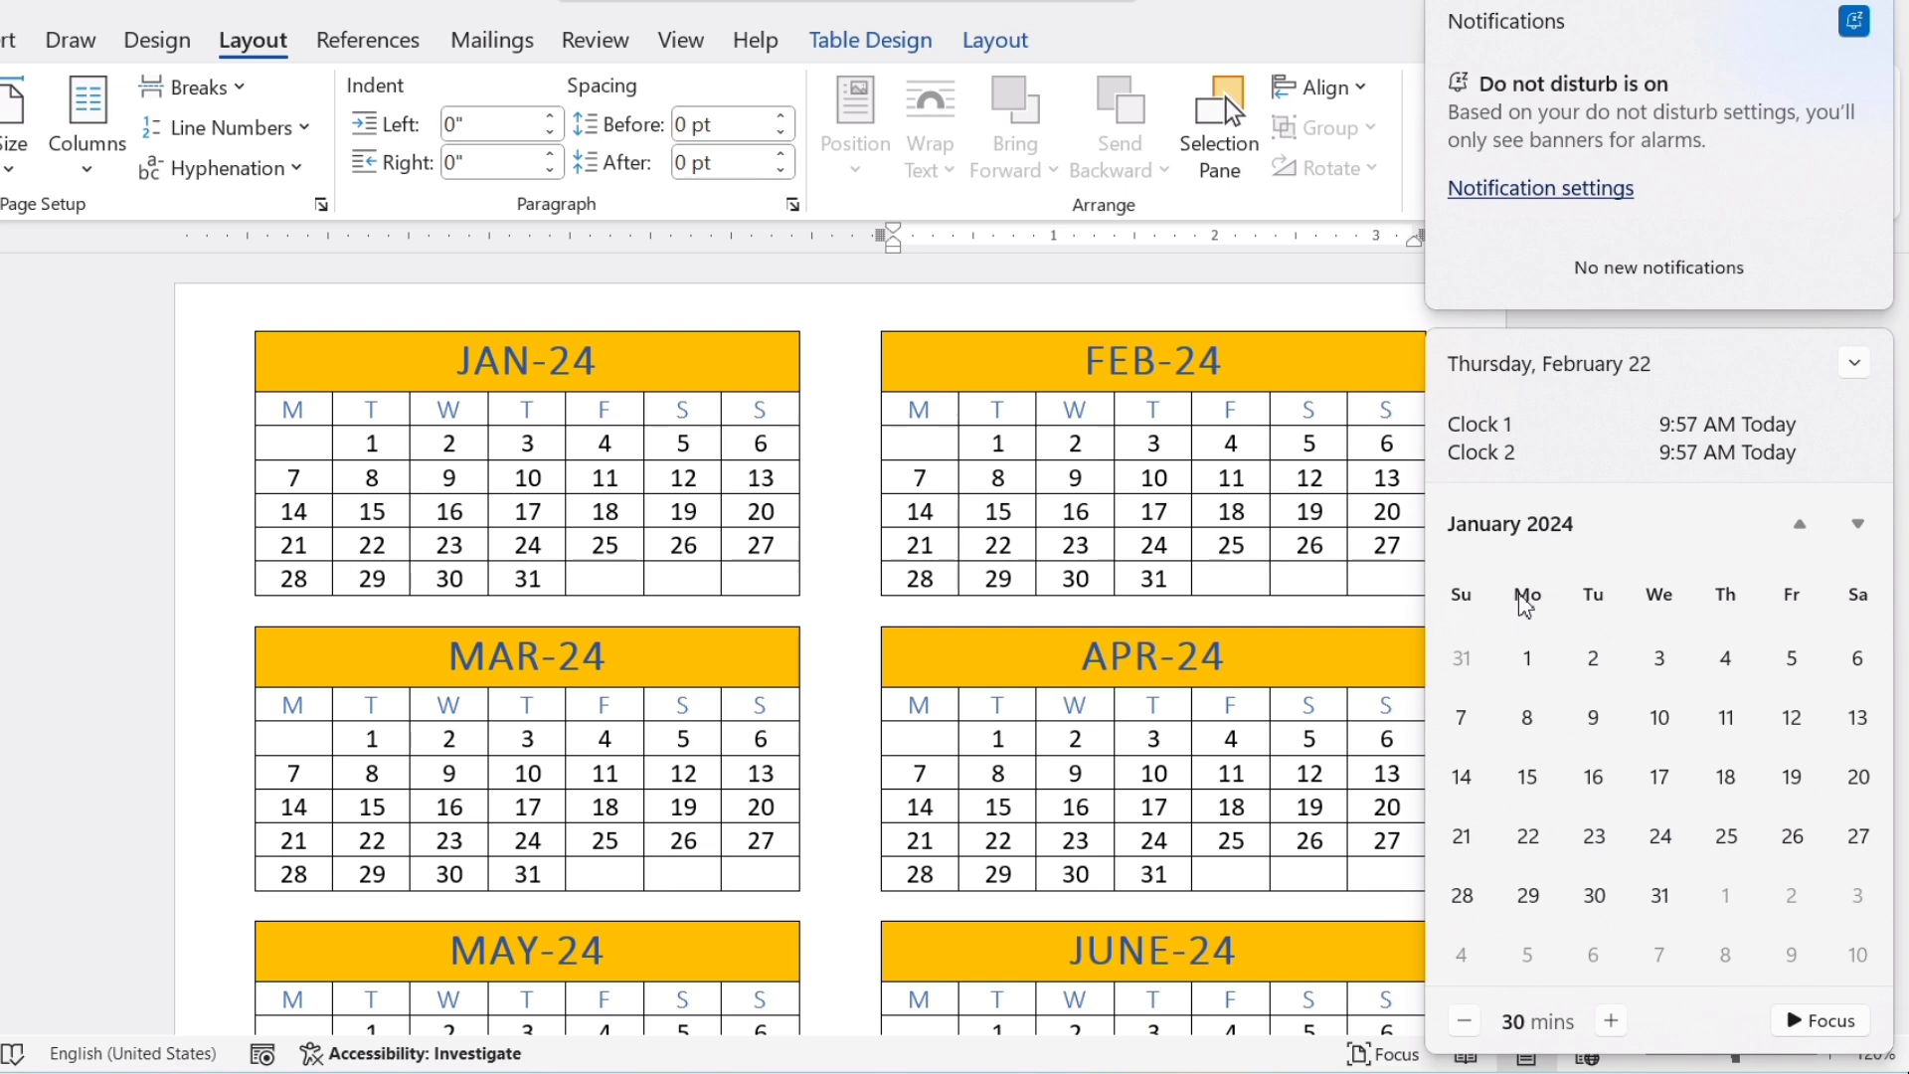
- Renumber the JAN-24 table from 1 in the first Monday cell to 31 in the last row's Wednesday cell, leaving the cells after it blank
click(306, 442)
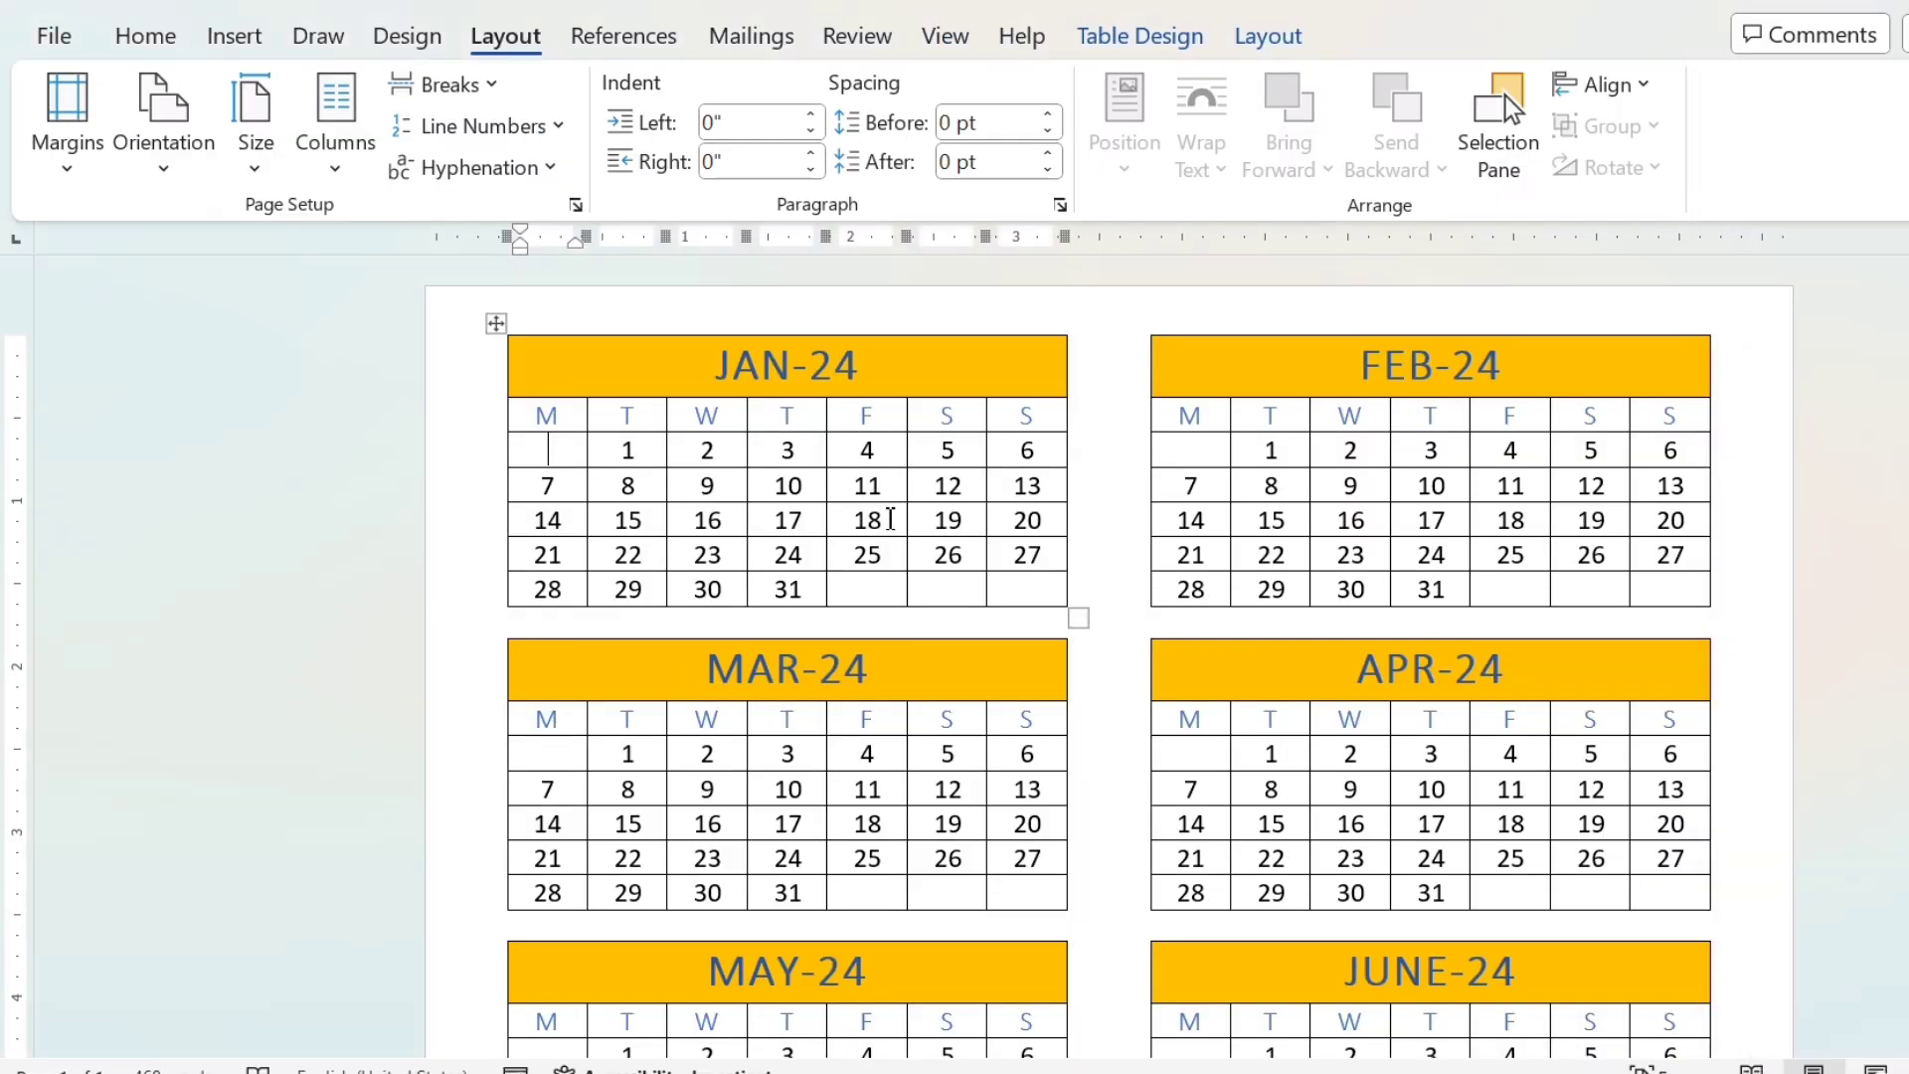
text(1)
key(Tab)
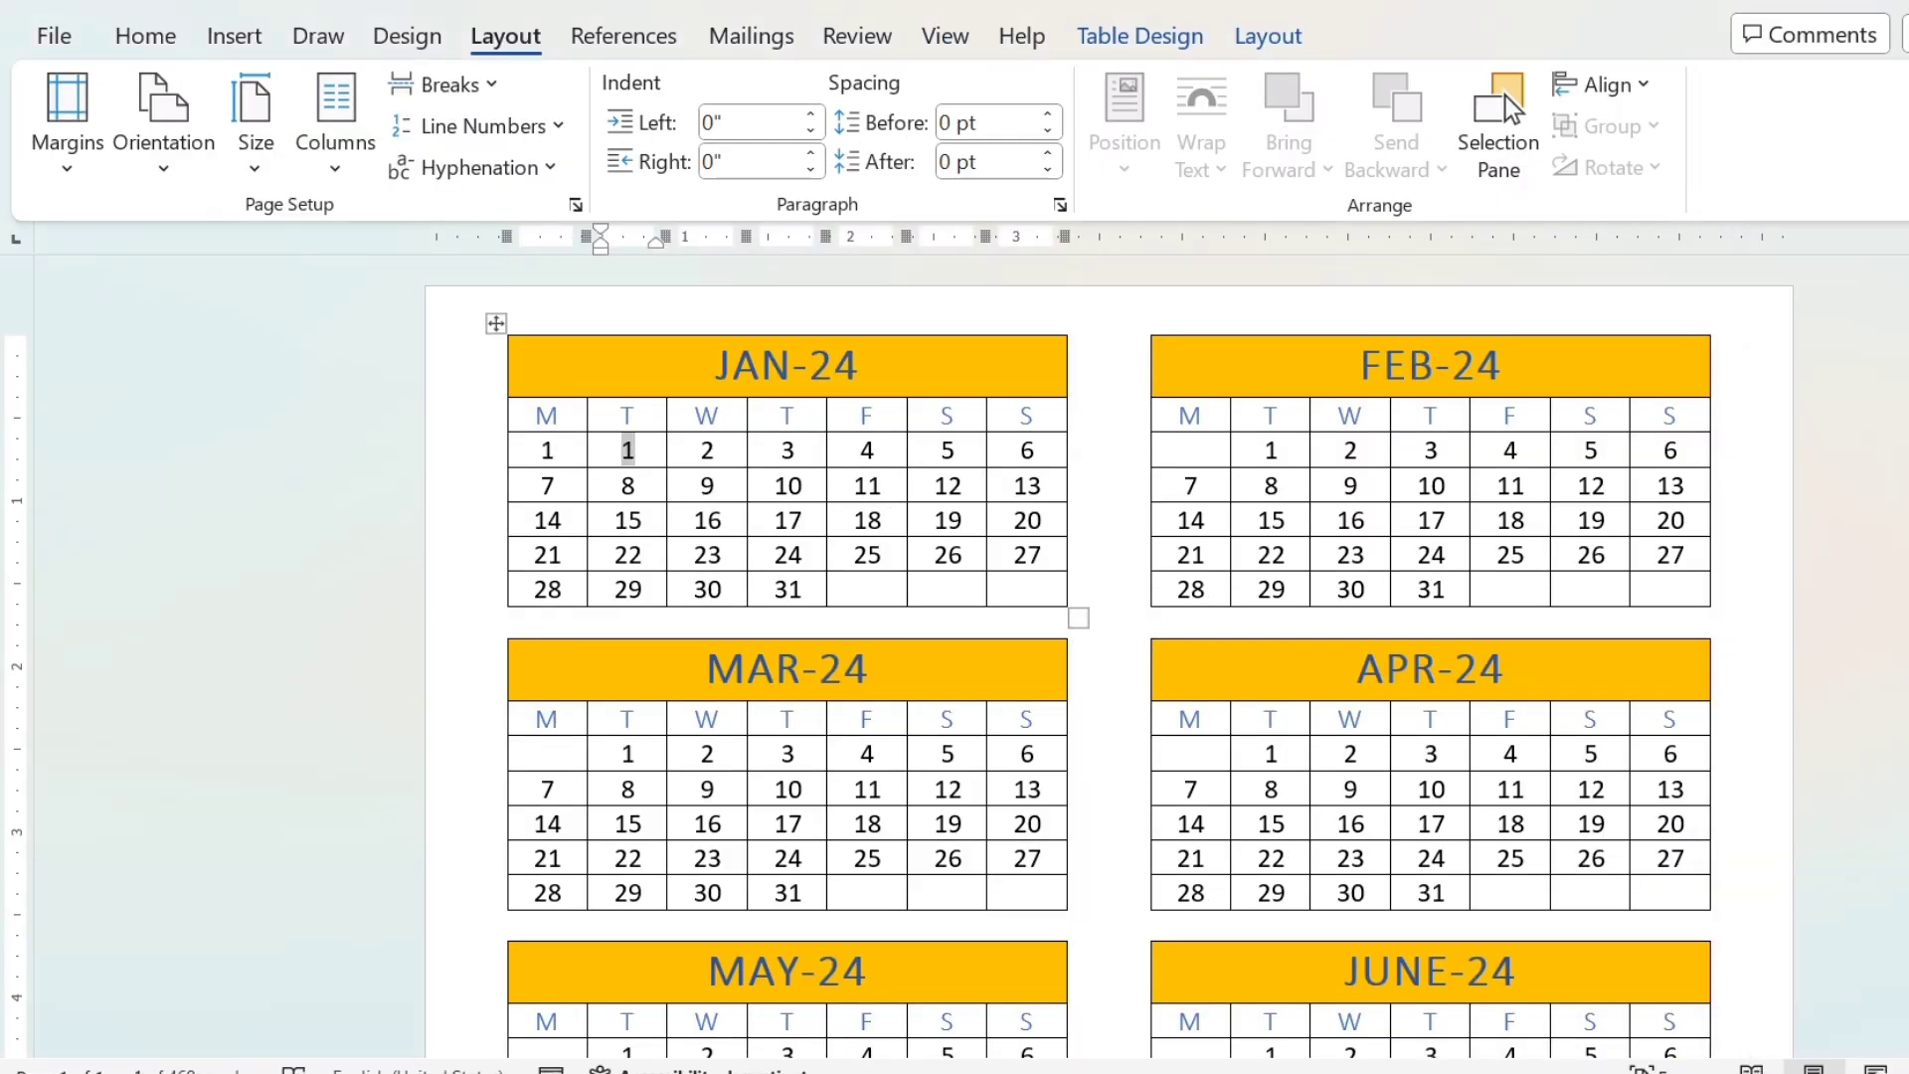
text(2)
key(Tab)
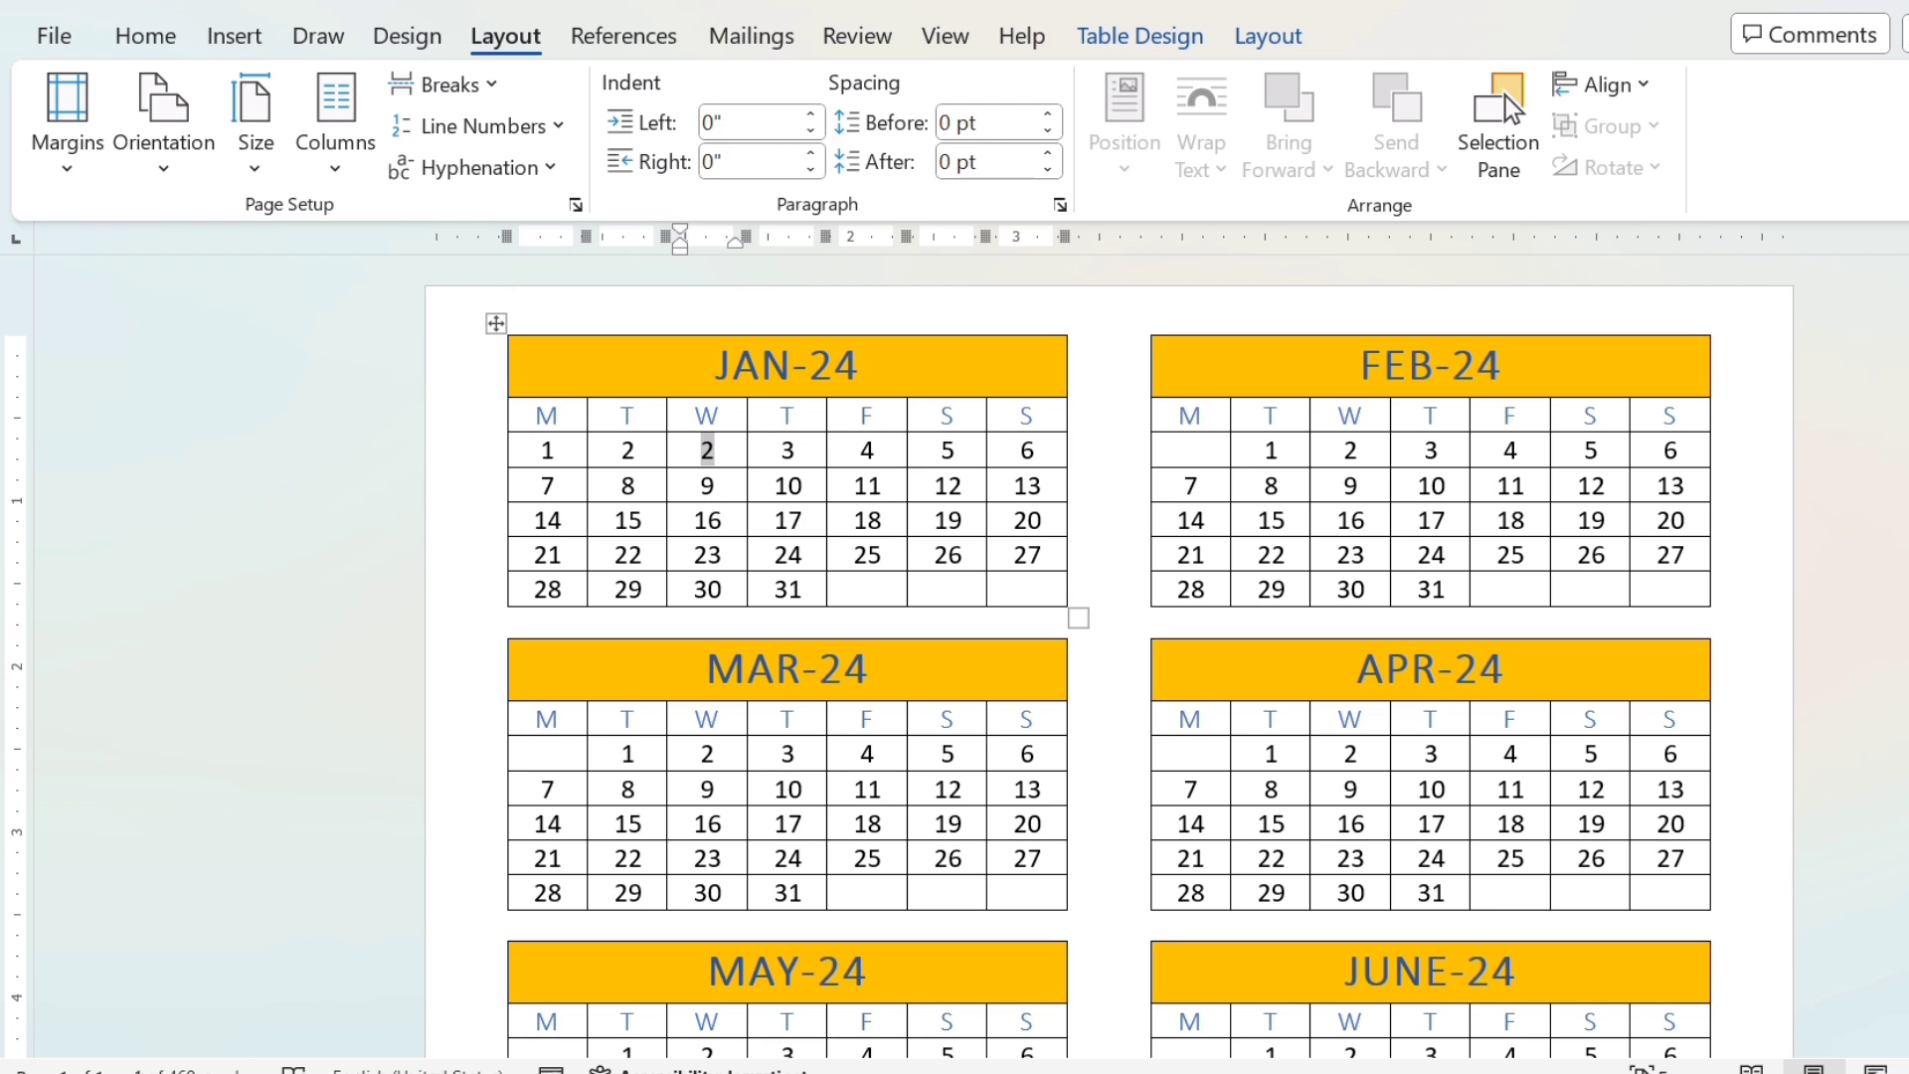
text(2)
text(3)
key(Tab)
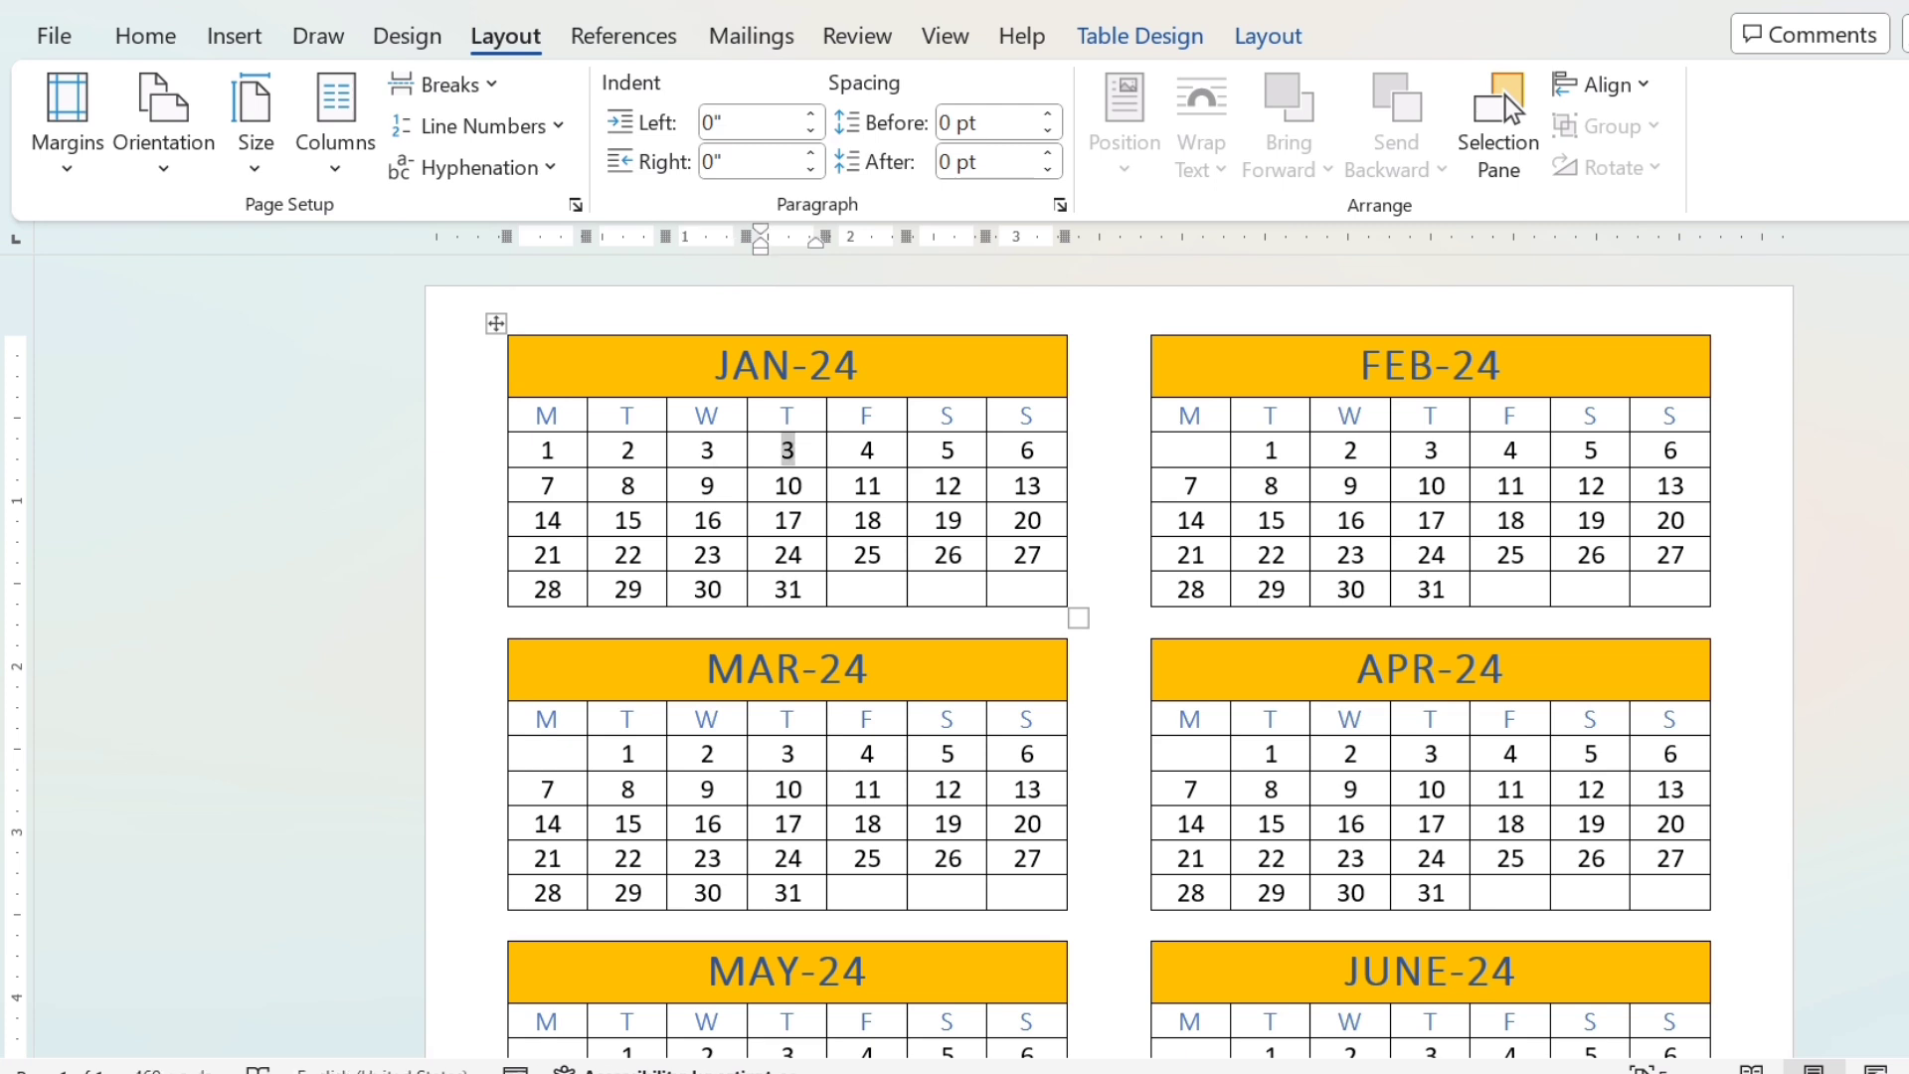
text(4)
key(Tab)
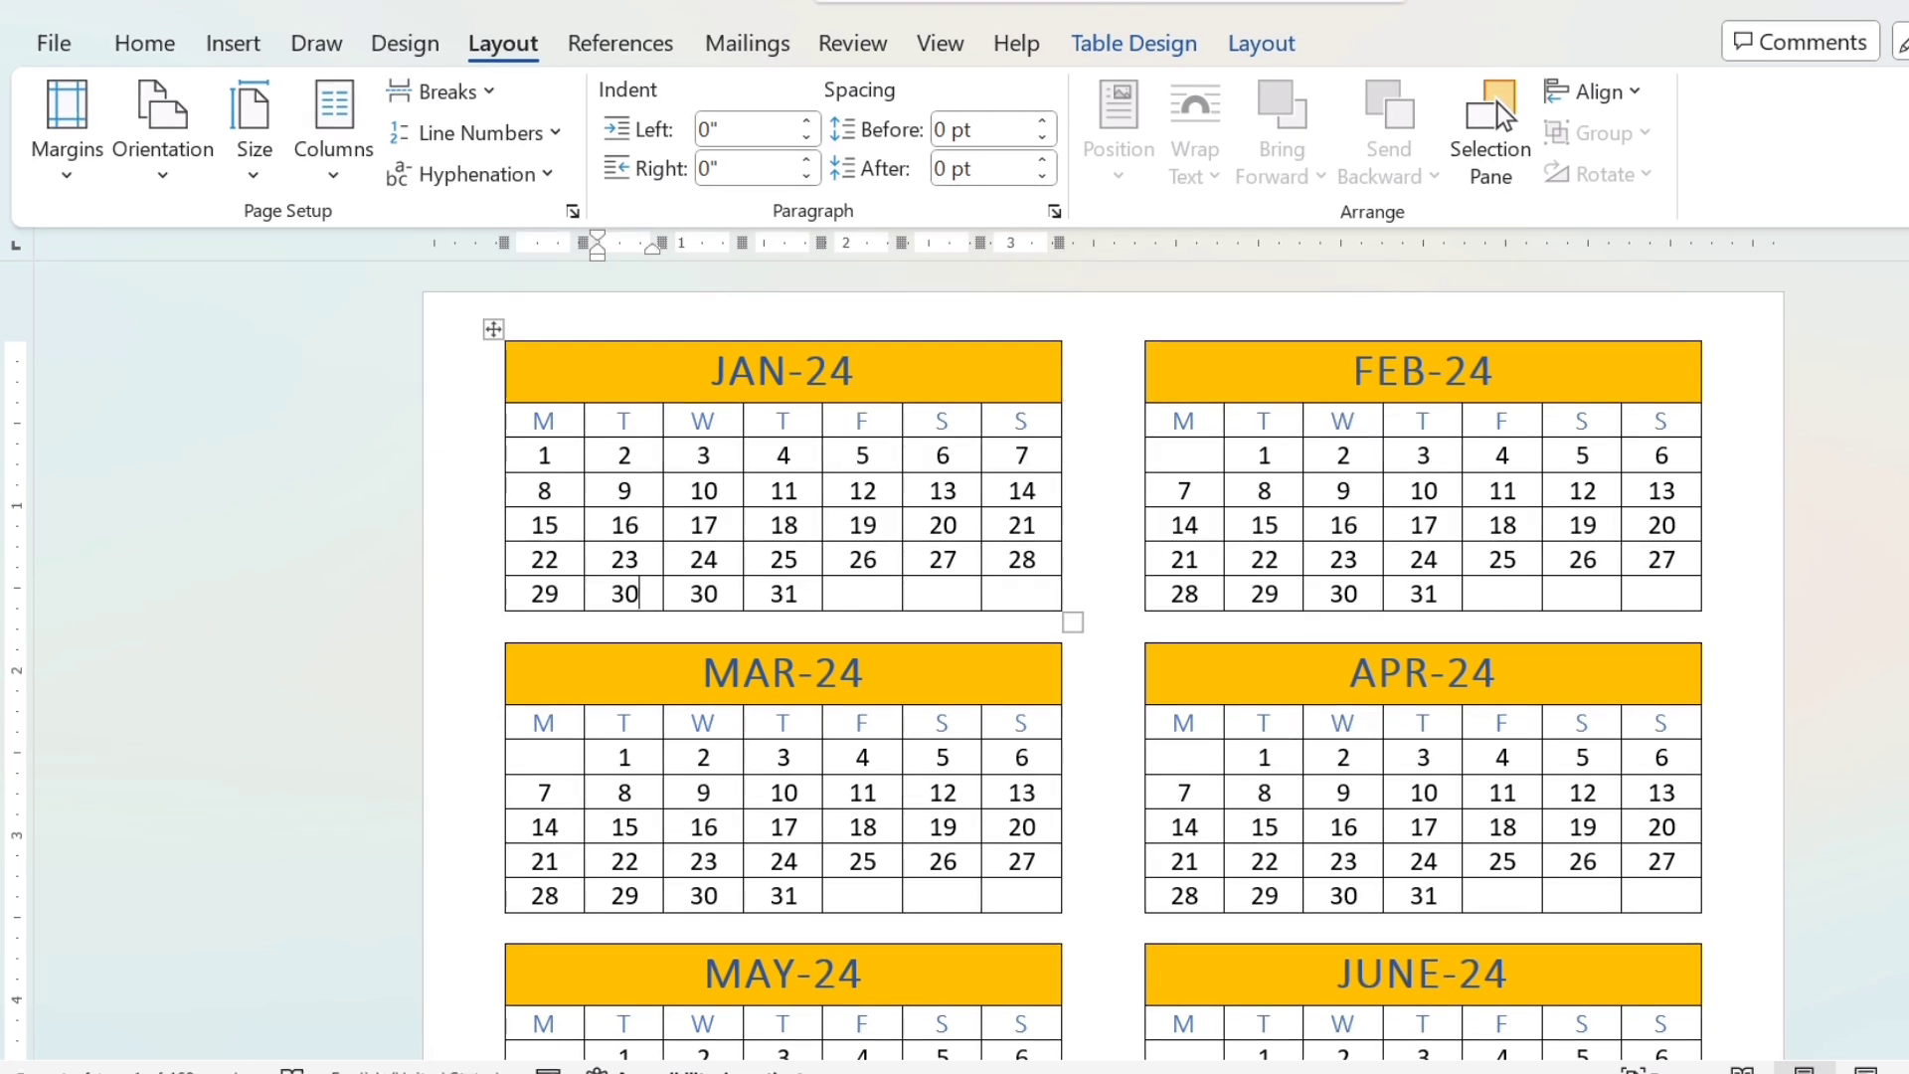
key(Tab)
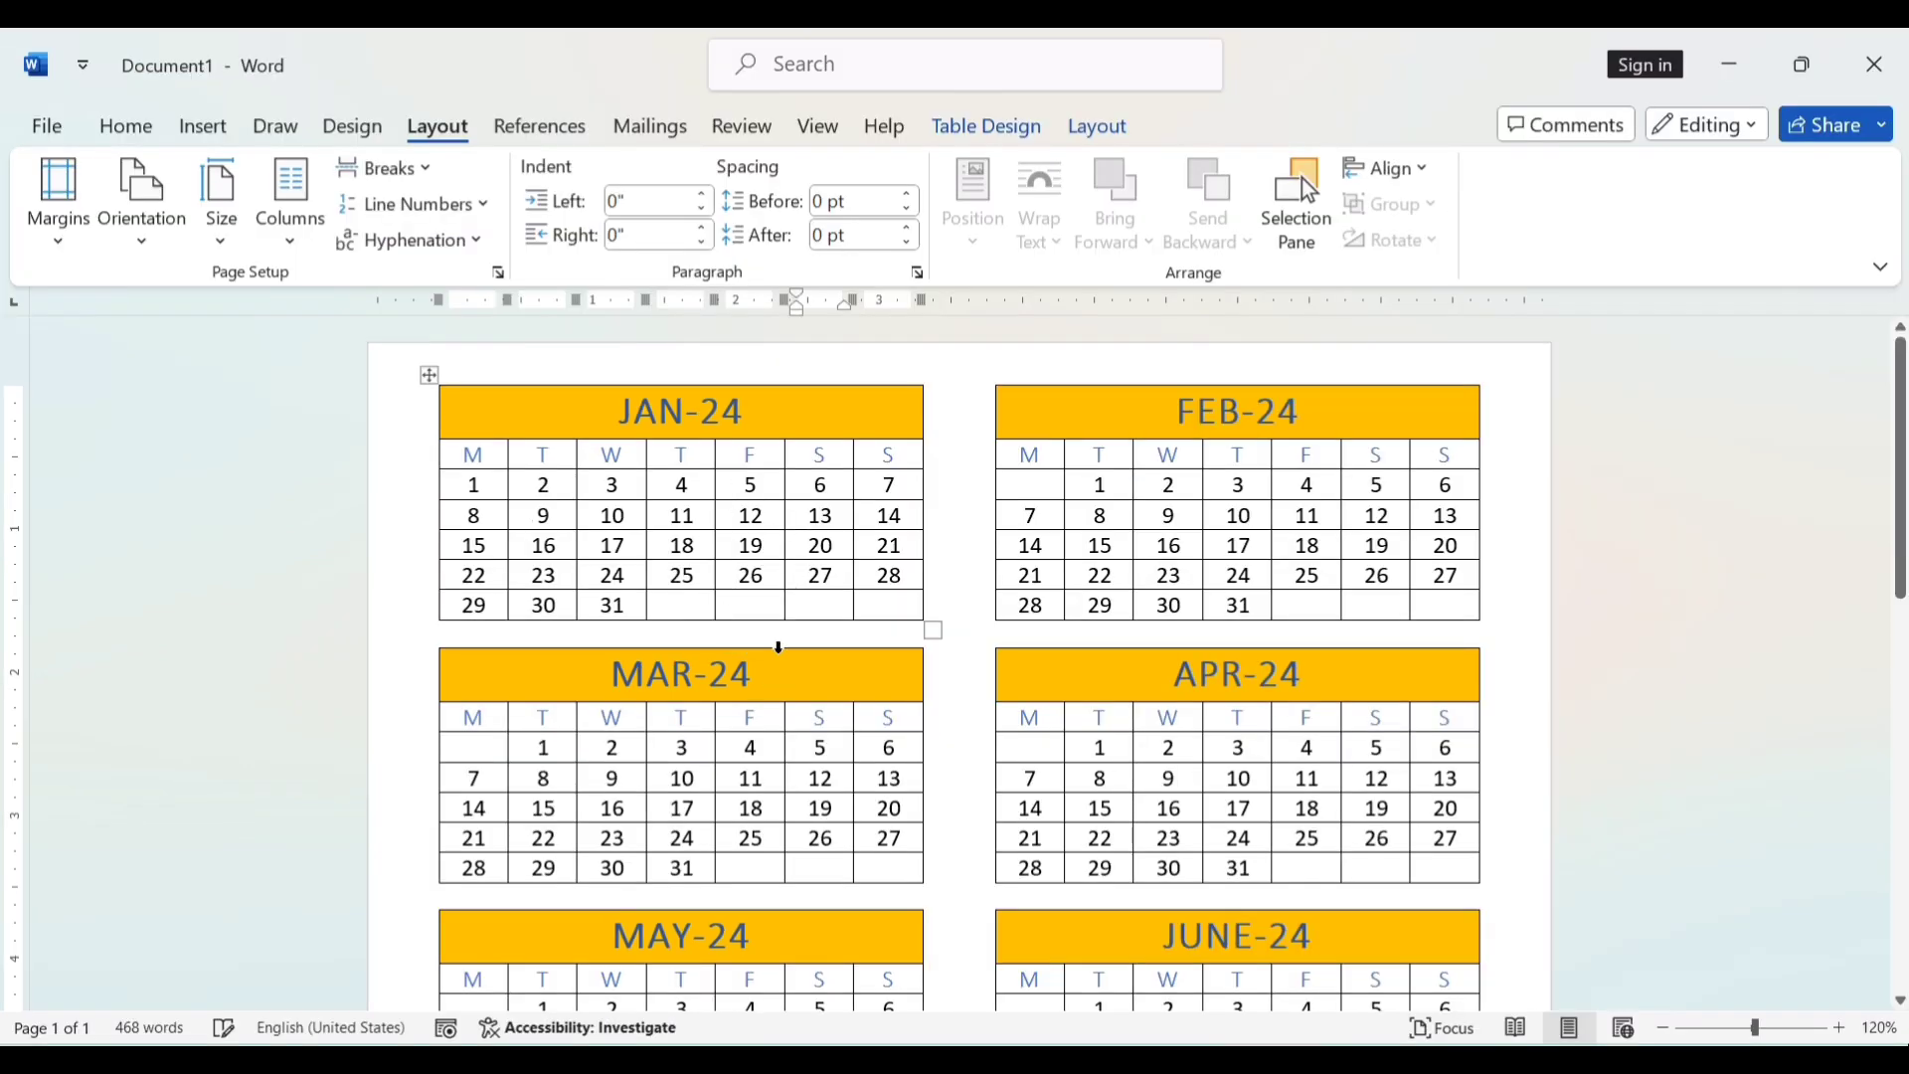
- Check February 2024 in the system calendar and renumber the FEB-24 table from 1 on the first Thursday to 29 in the last row
key(super+n)
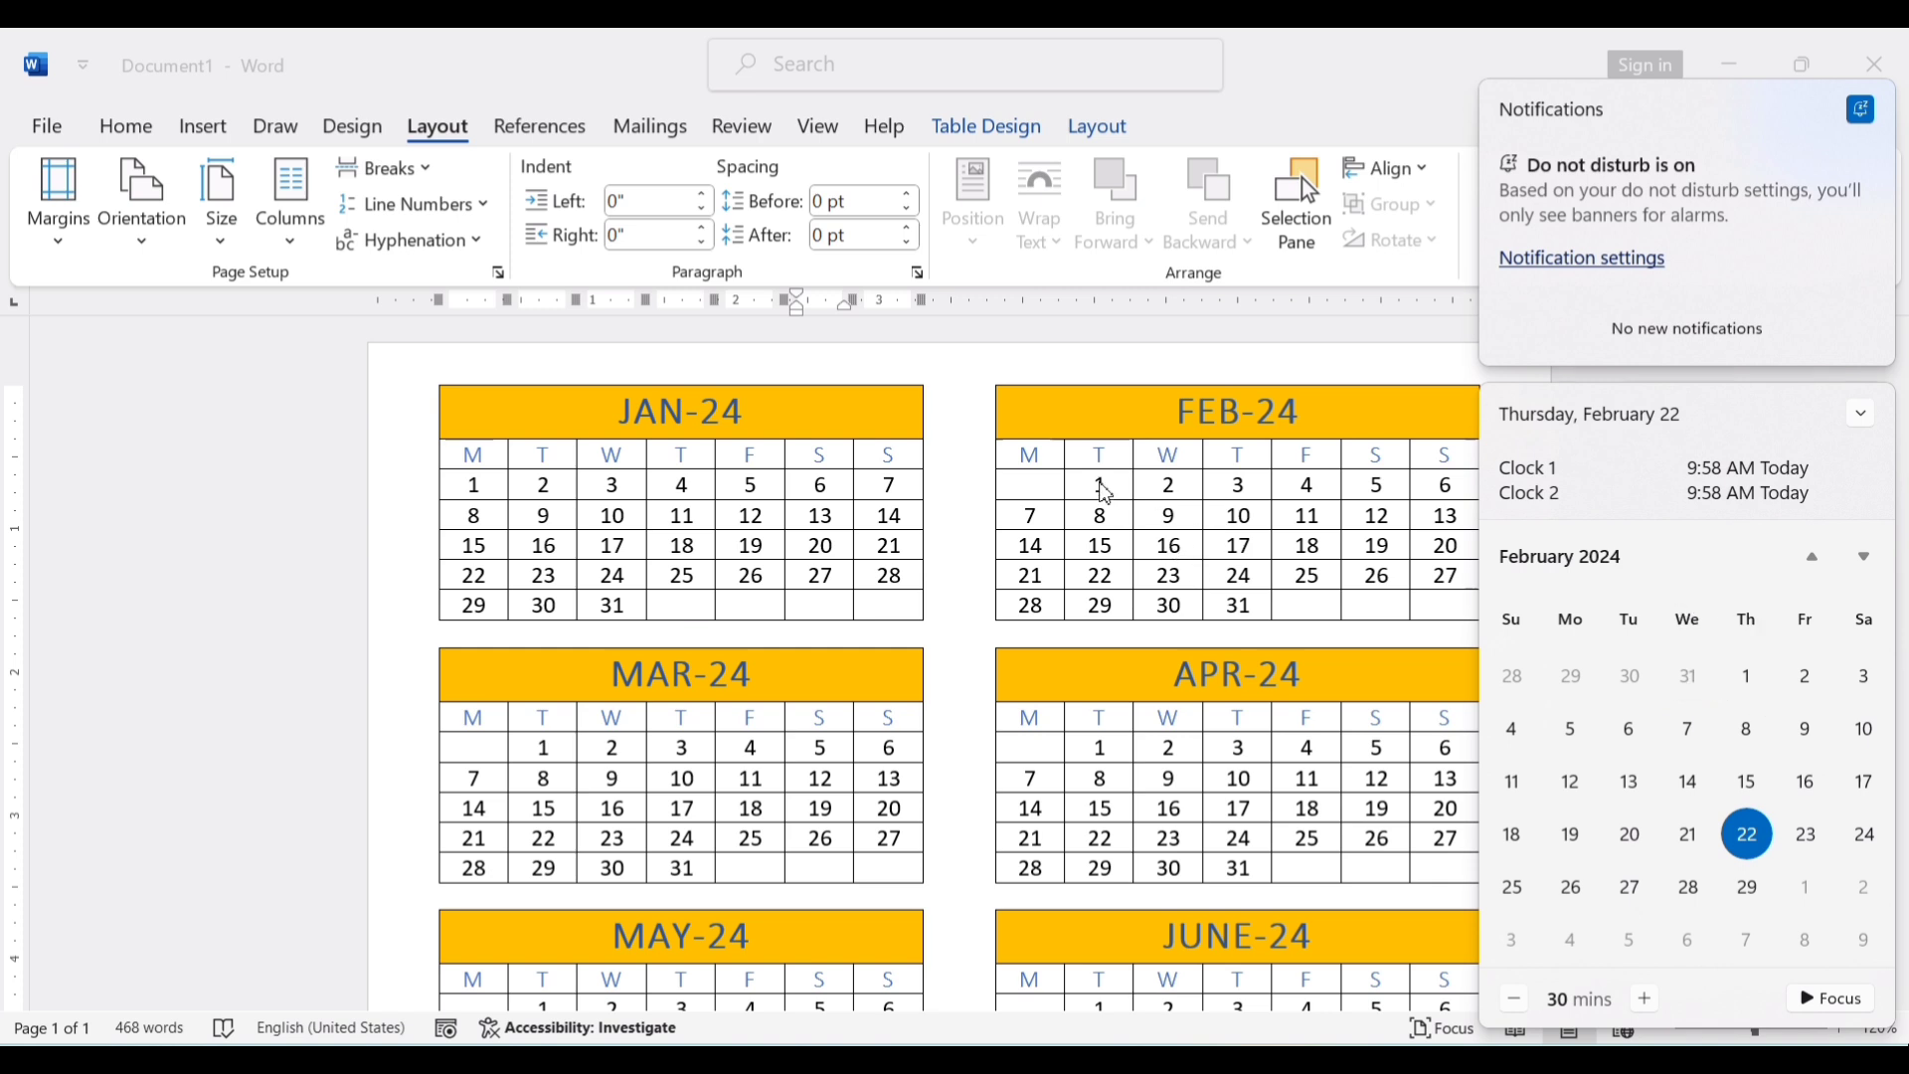
click(1112, 489)
drag(1105, 486, 1233, 492)
key(ctrl+c)
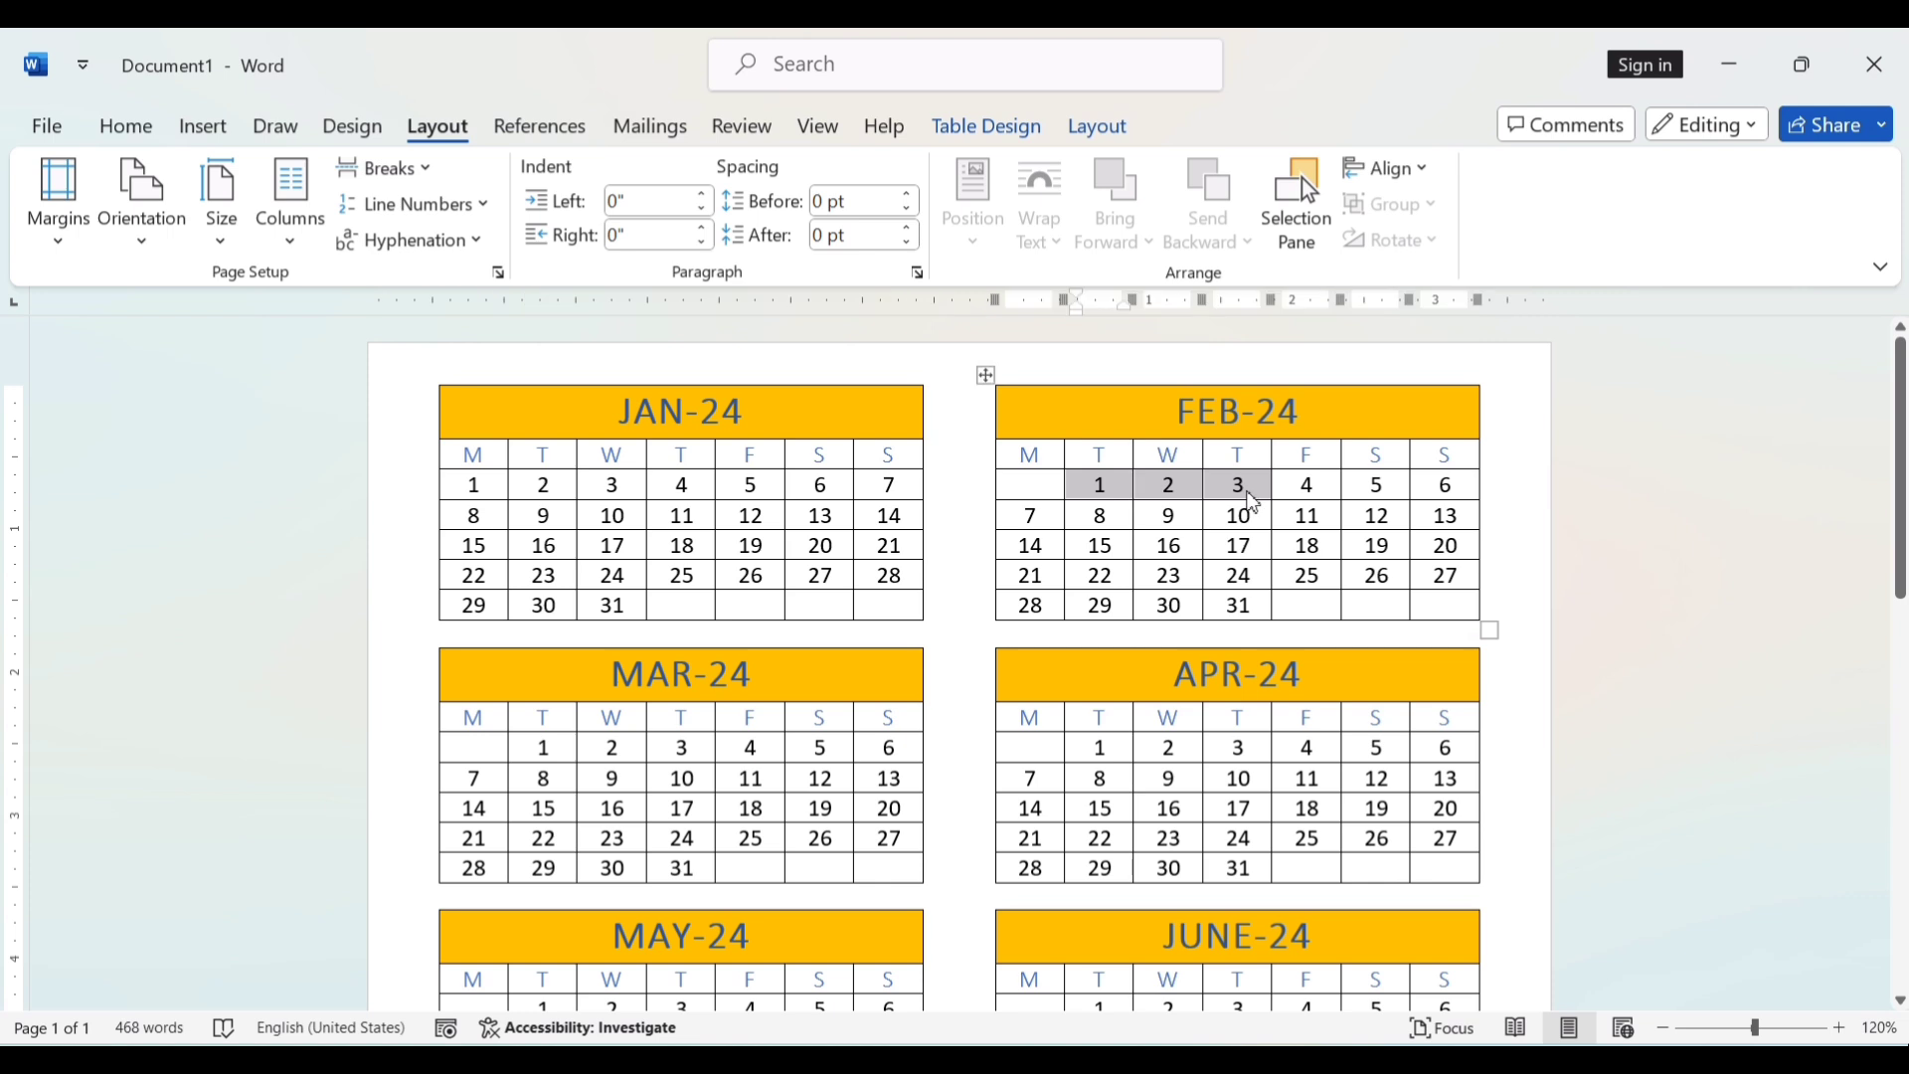
key(Delete)
right_click(1211, 487)
click(1211, 487)
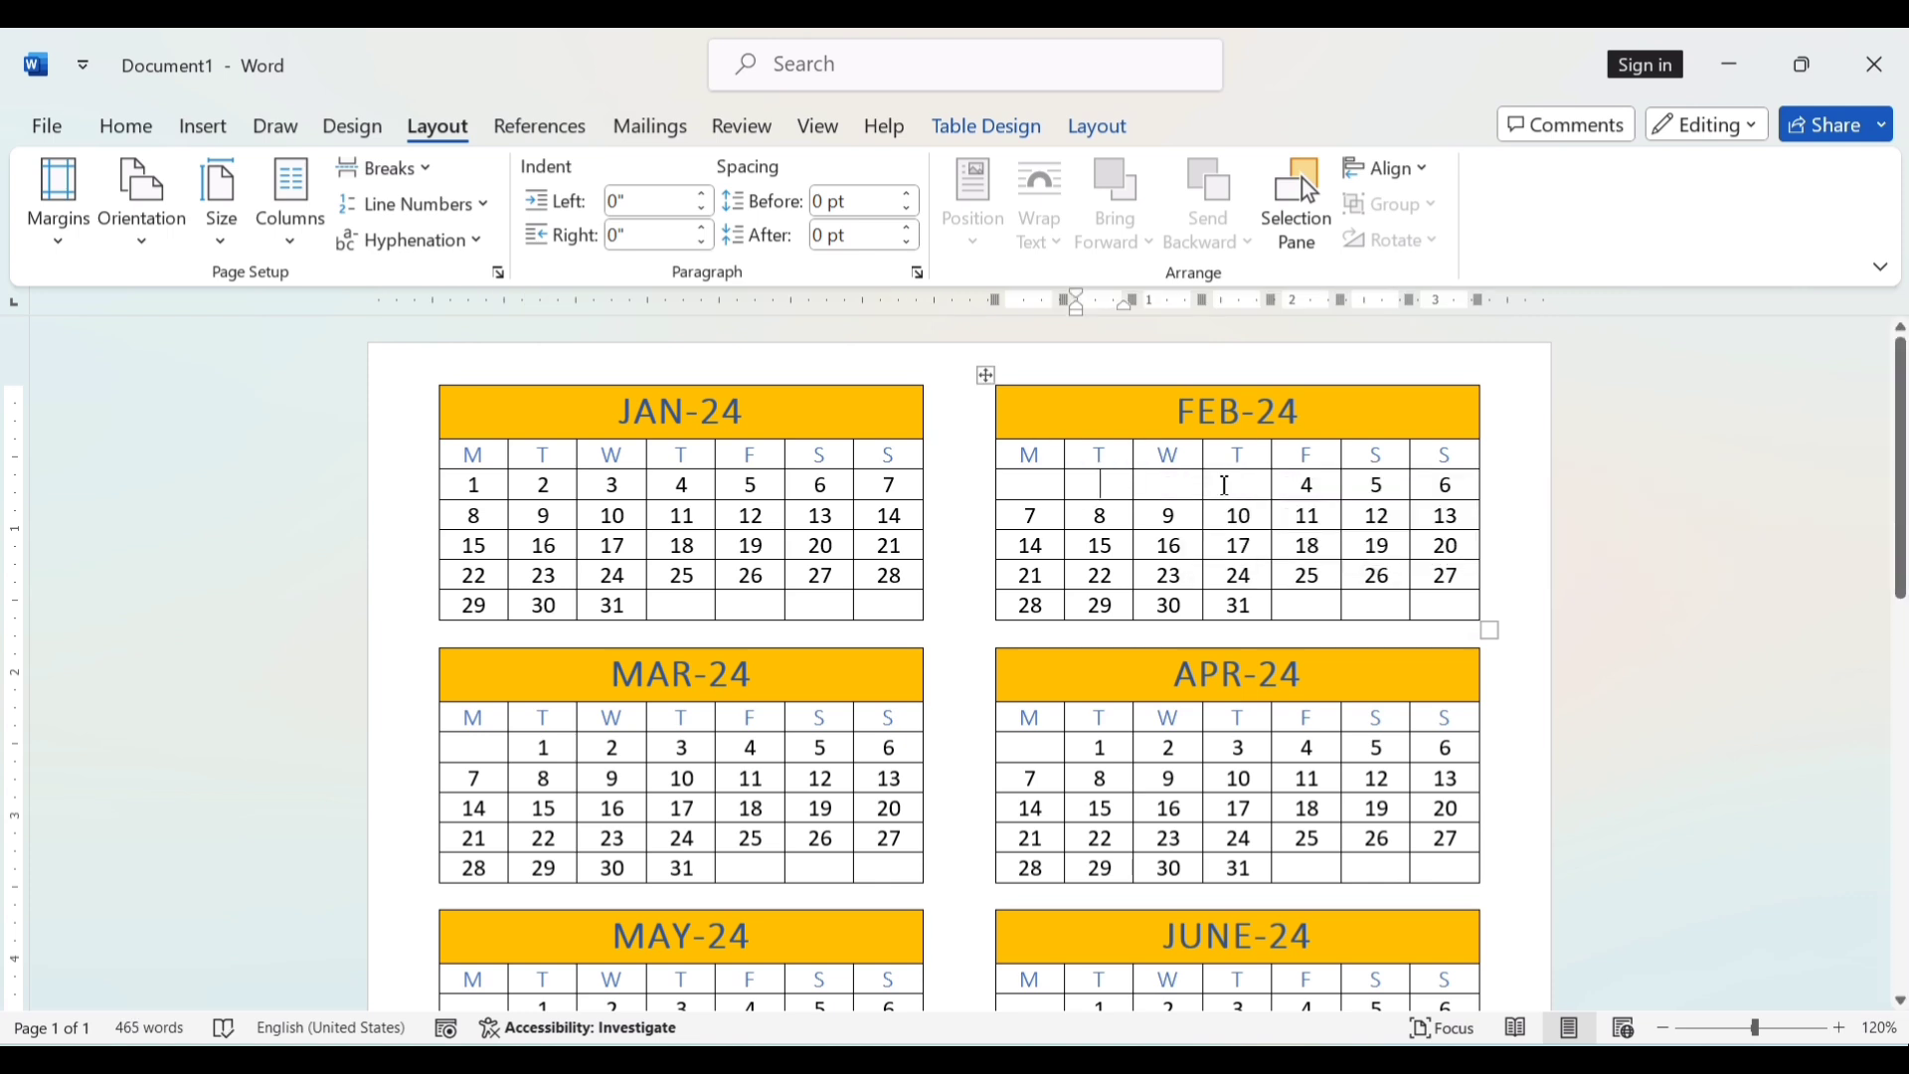
key(ctrl+v)
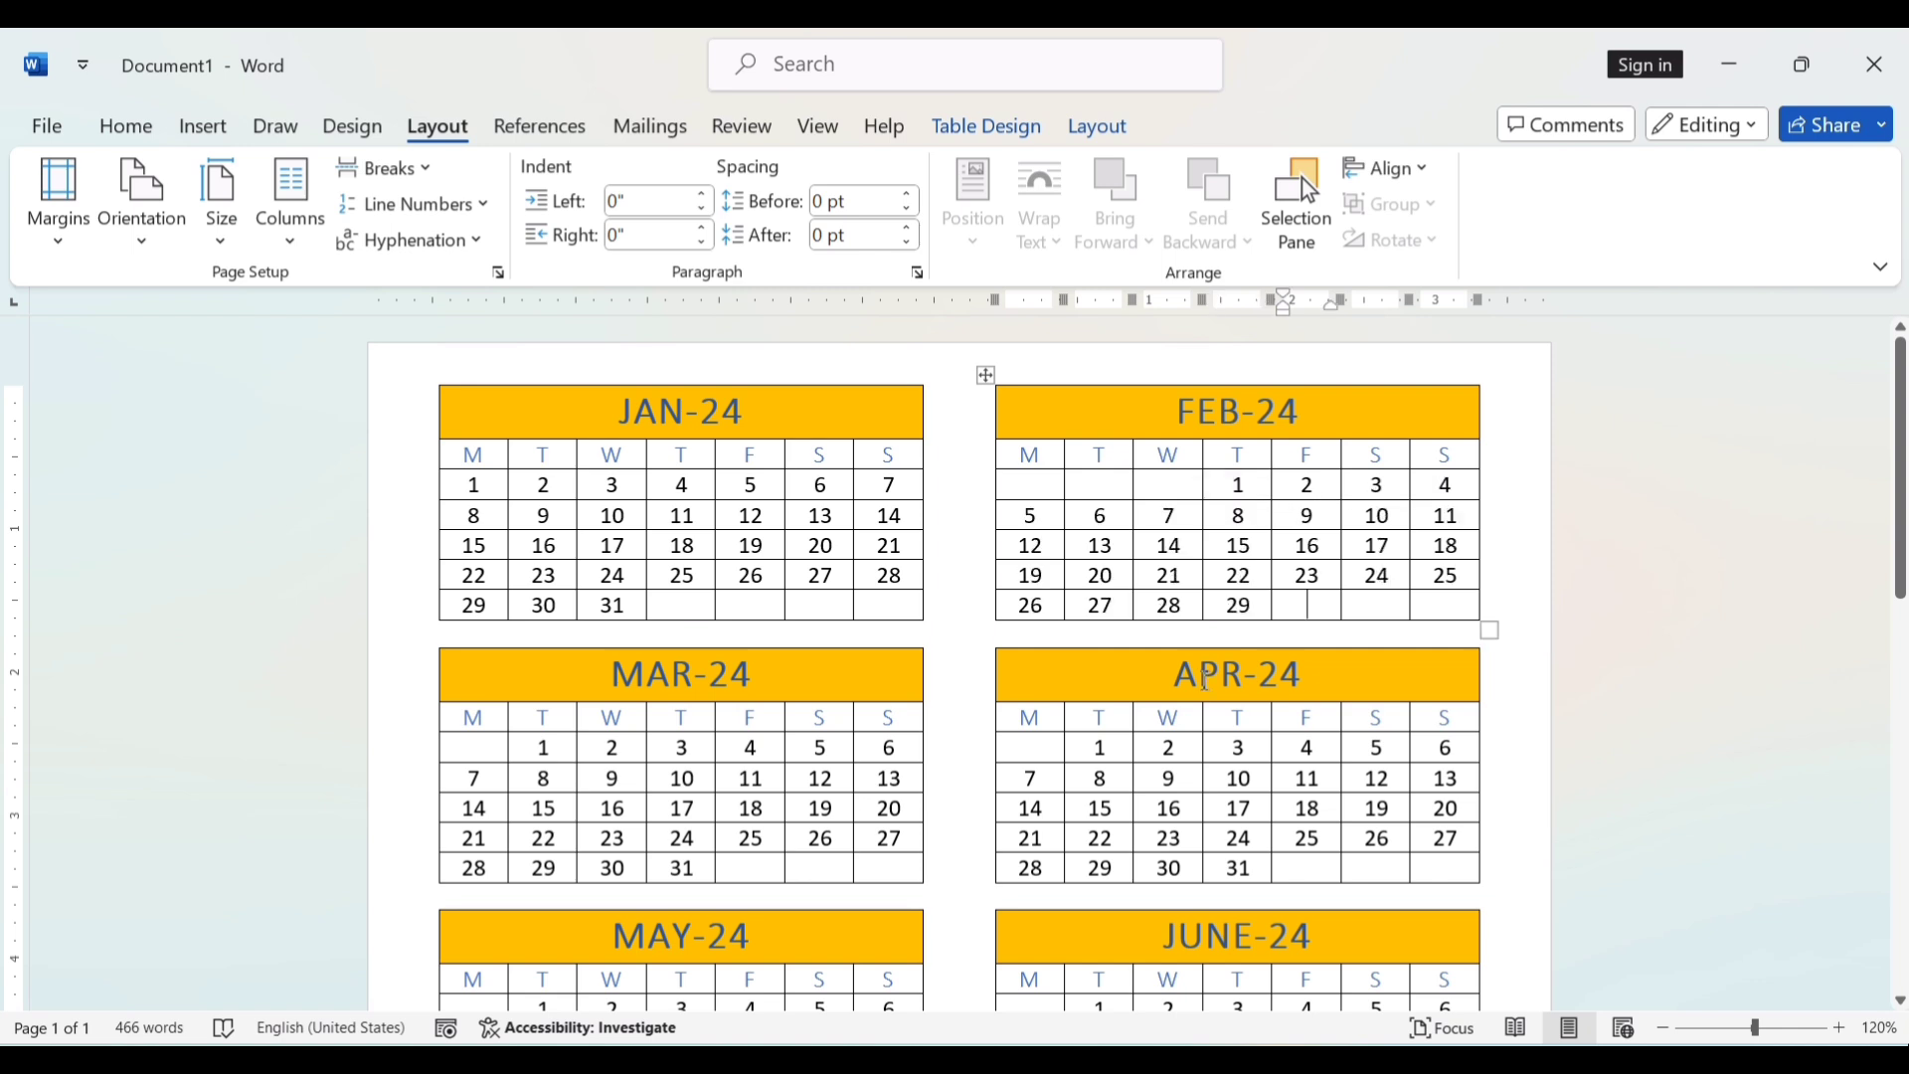
click(701, 779)
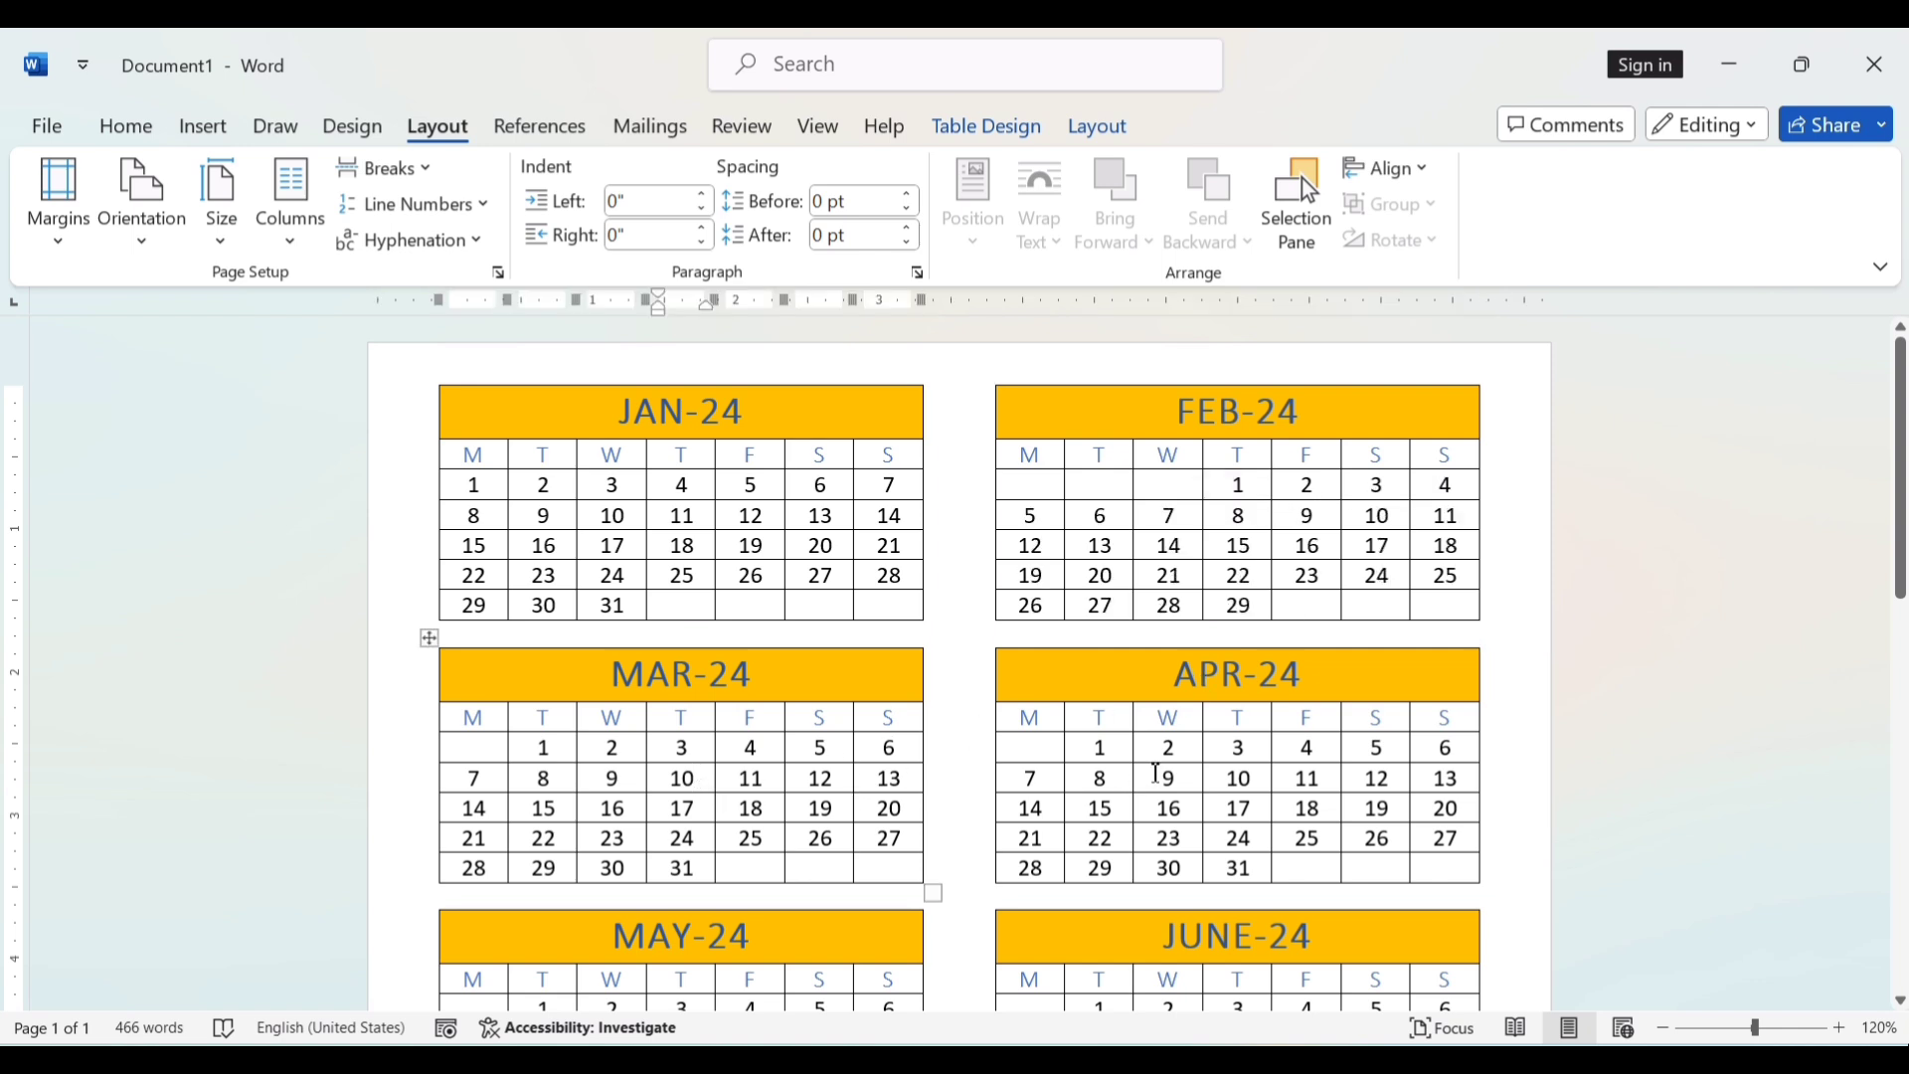
click(1156, 774)
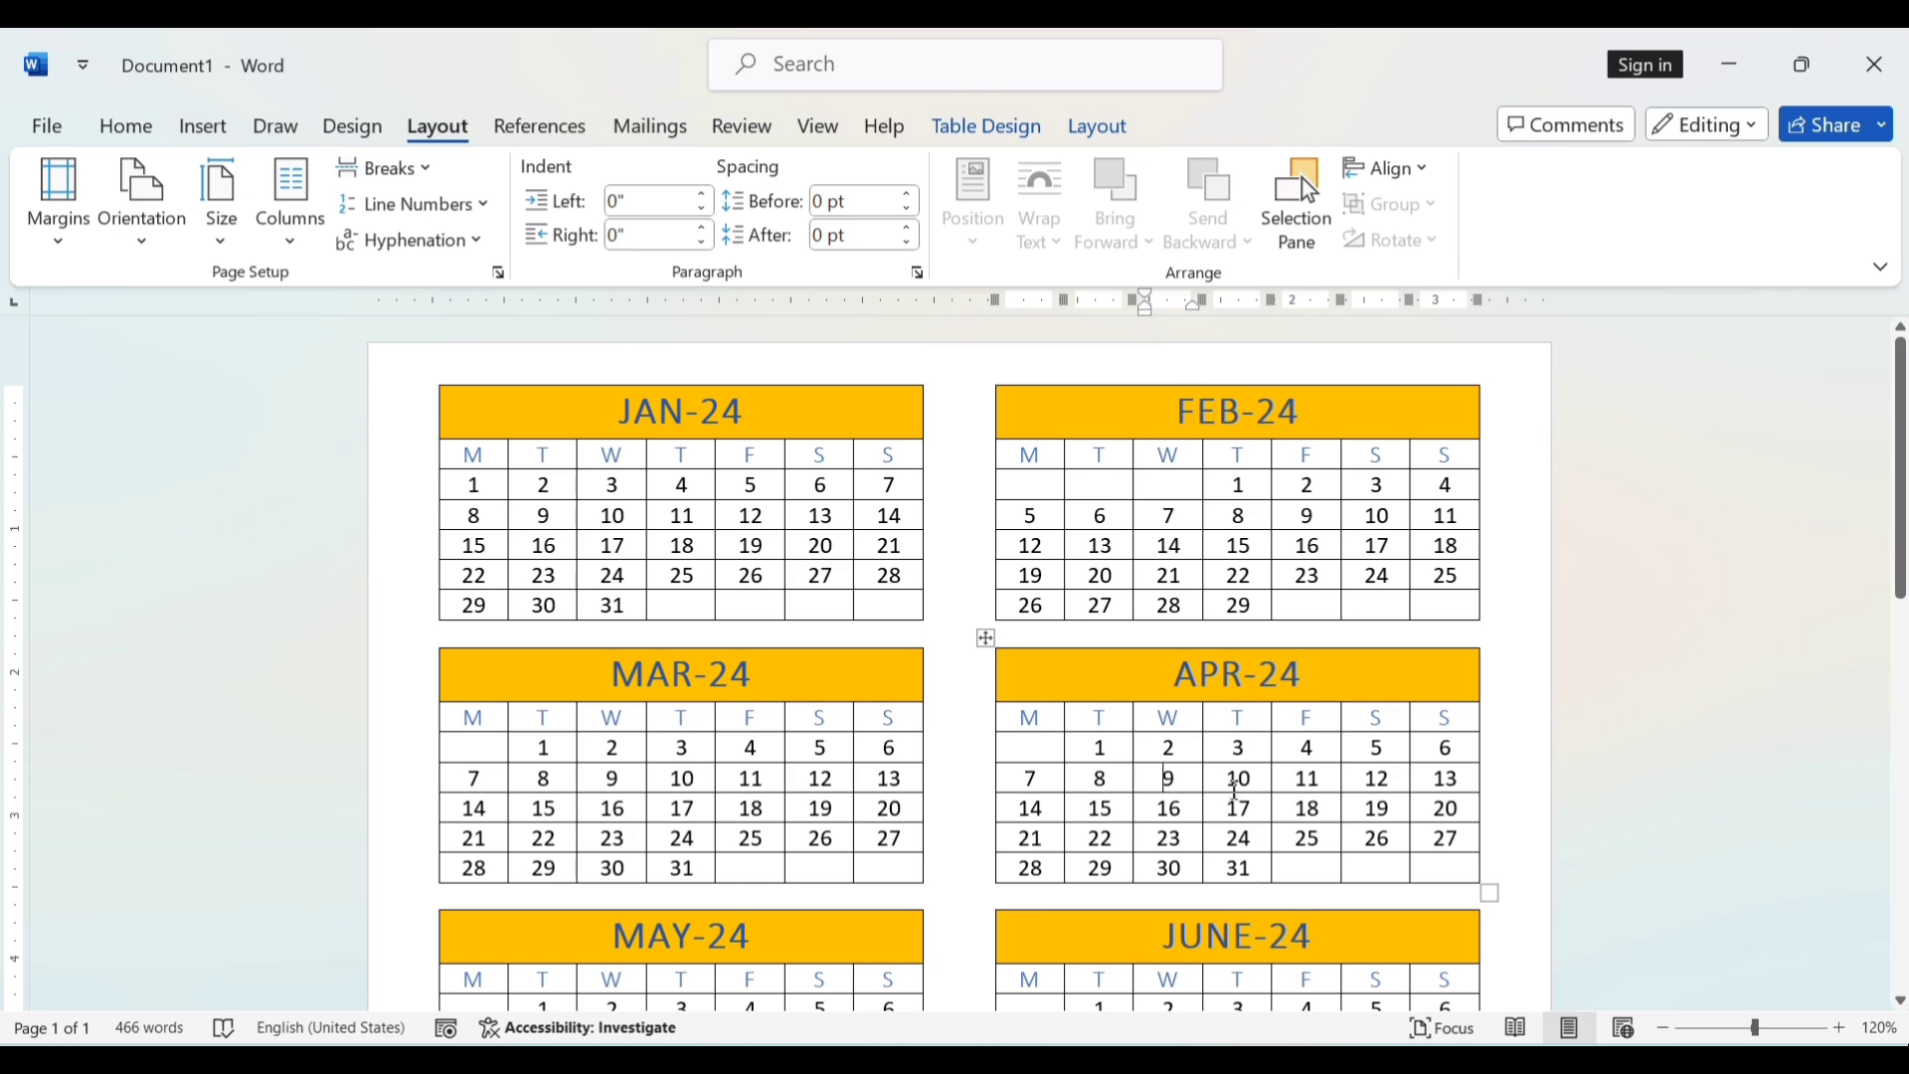
scroll(1233, 785, down, 6)
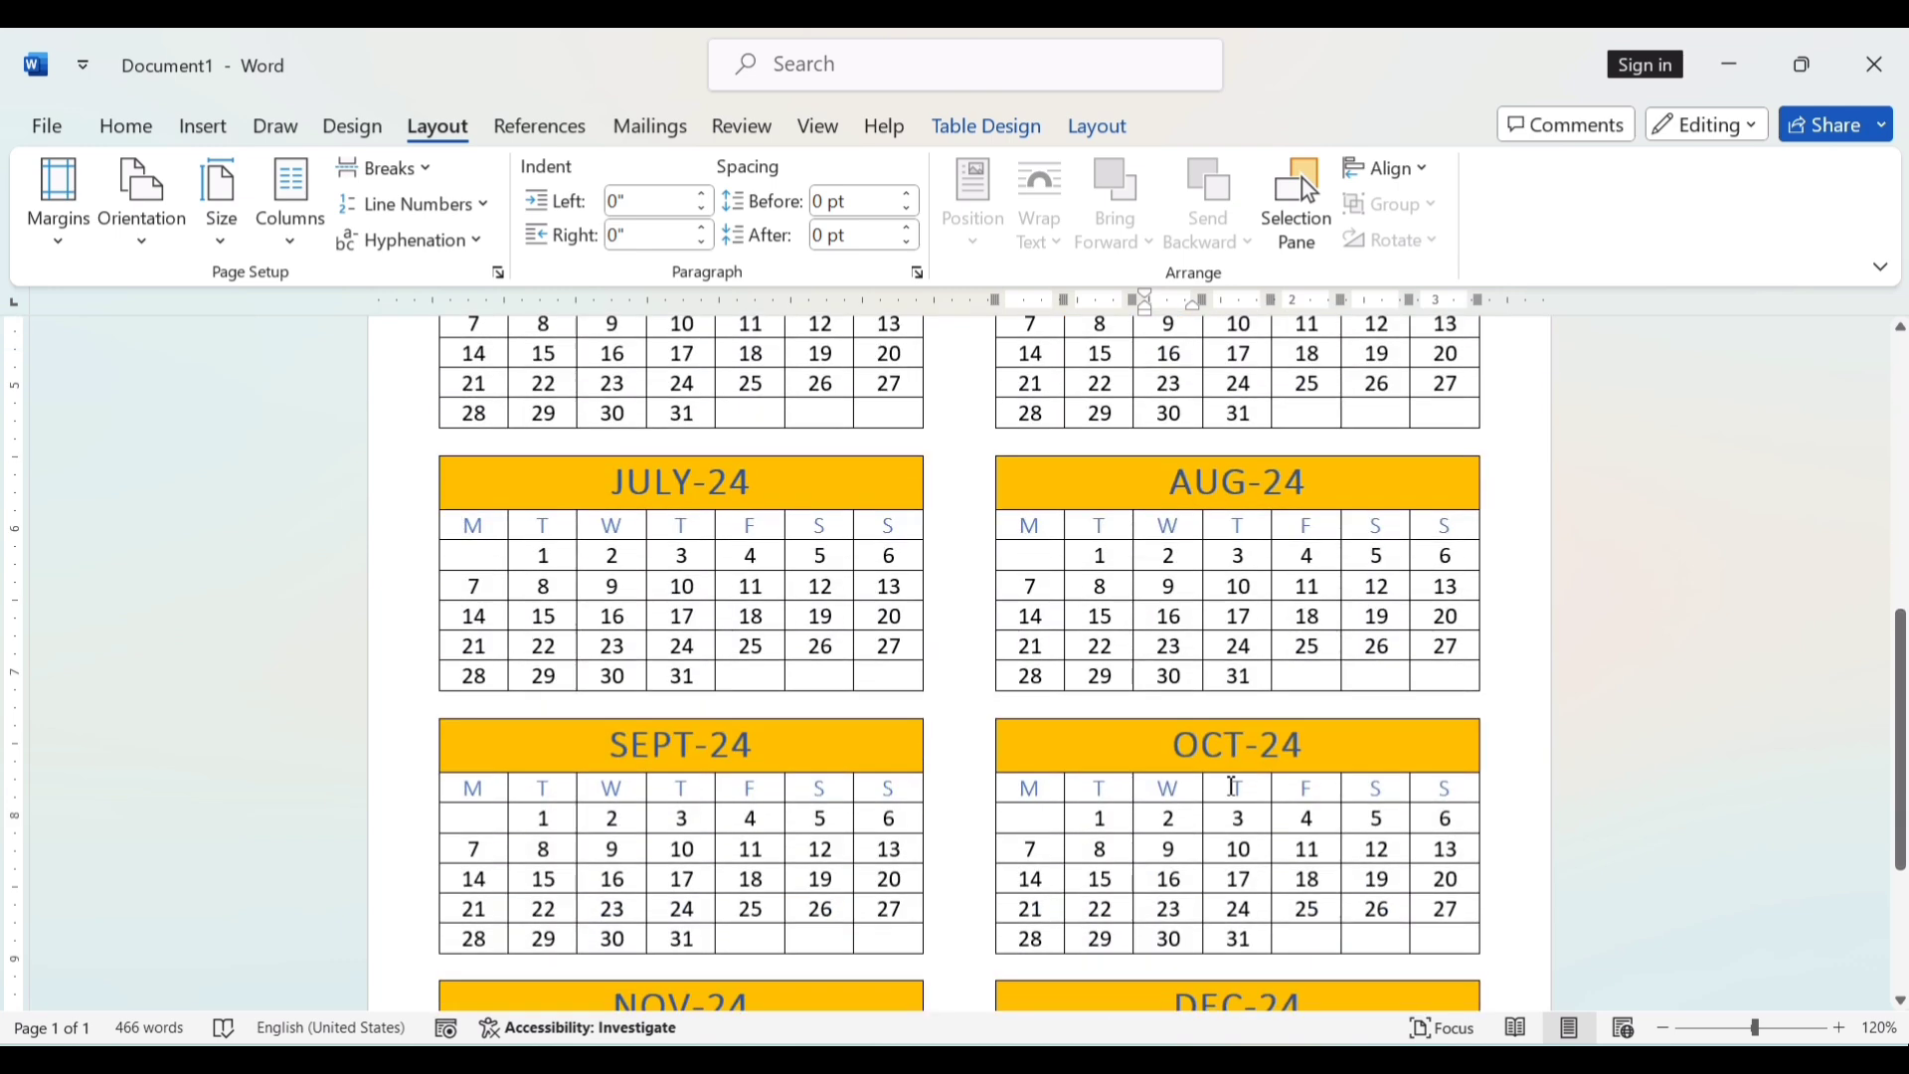
scroll(924, 703, down, 3)
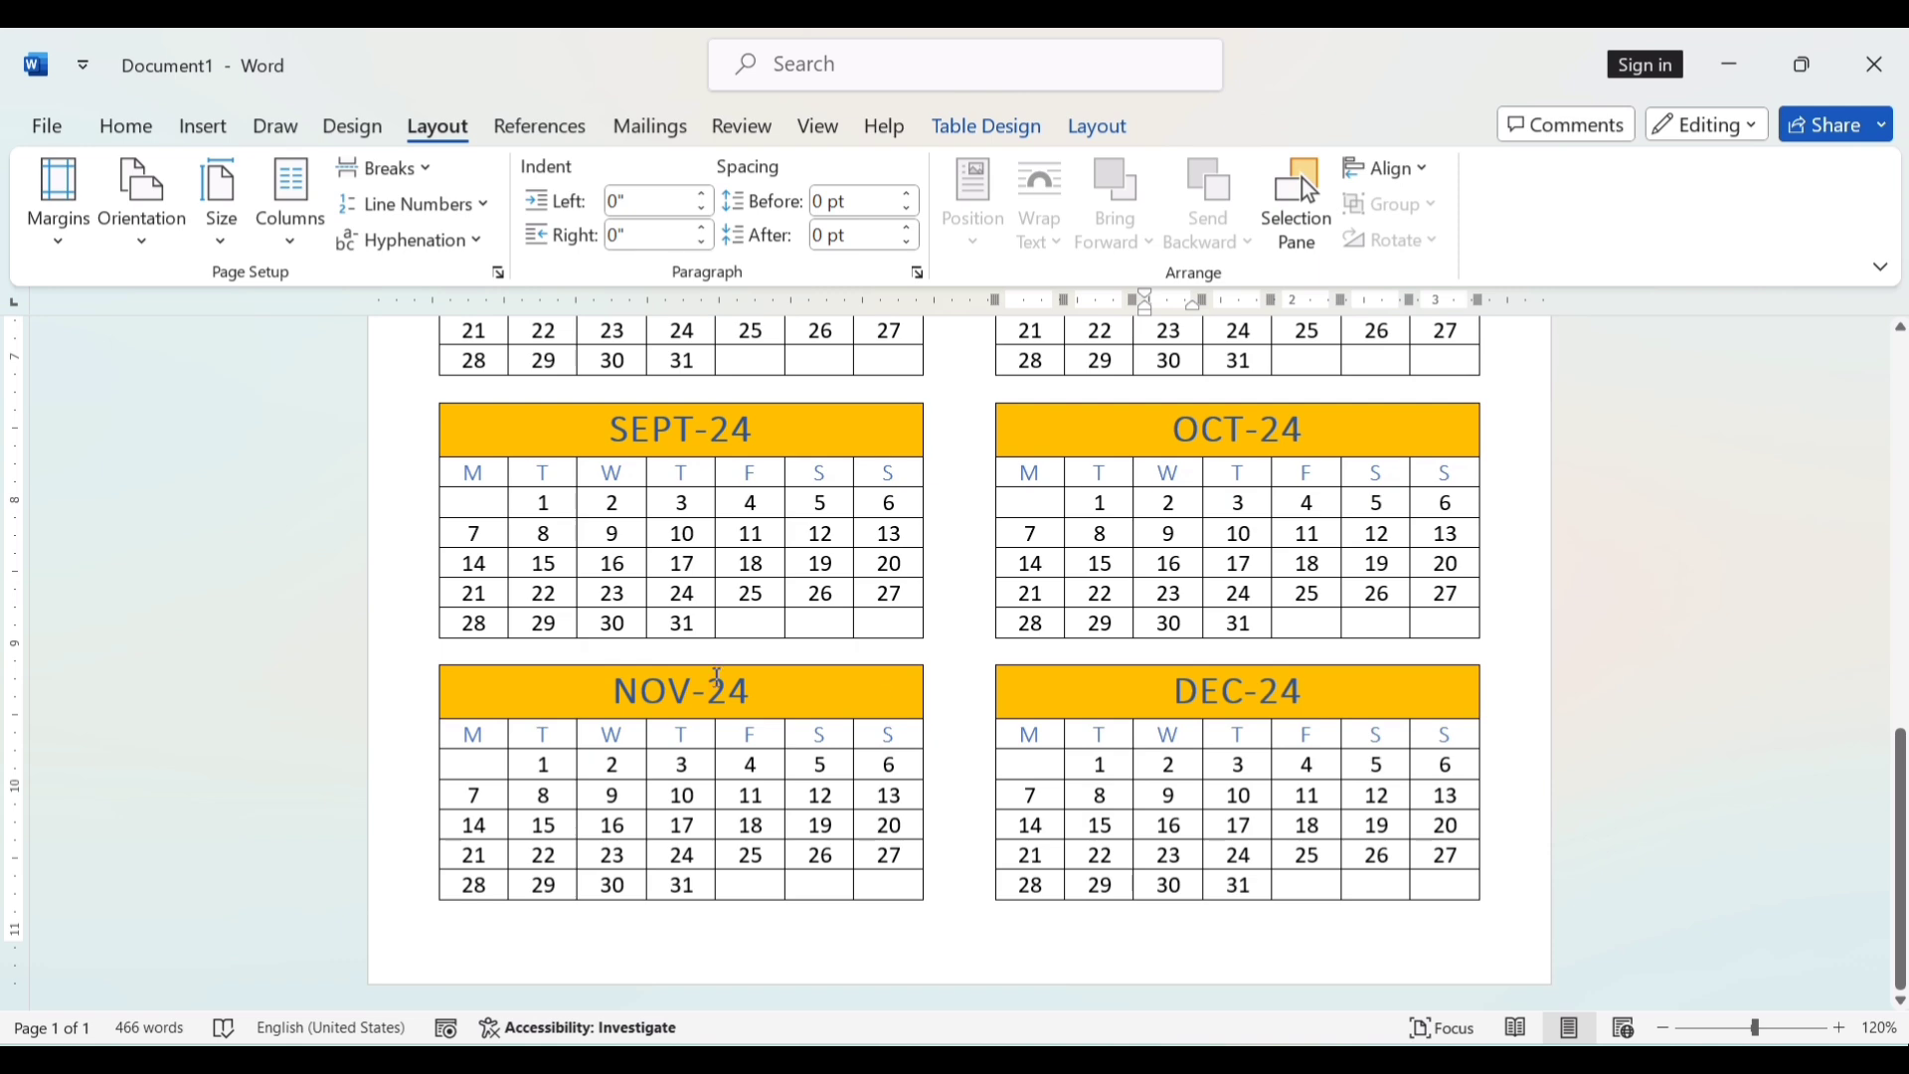
click(492, 943)
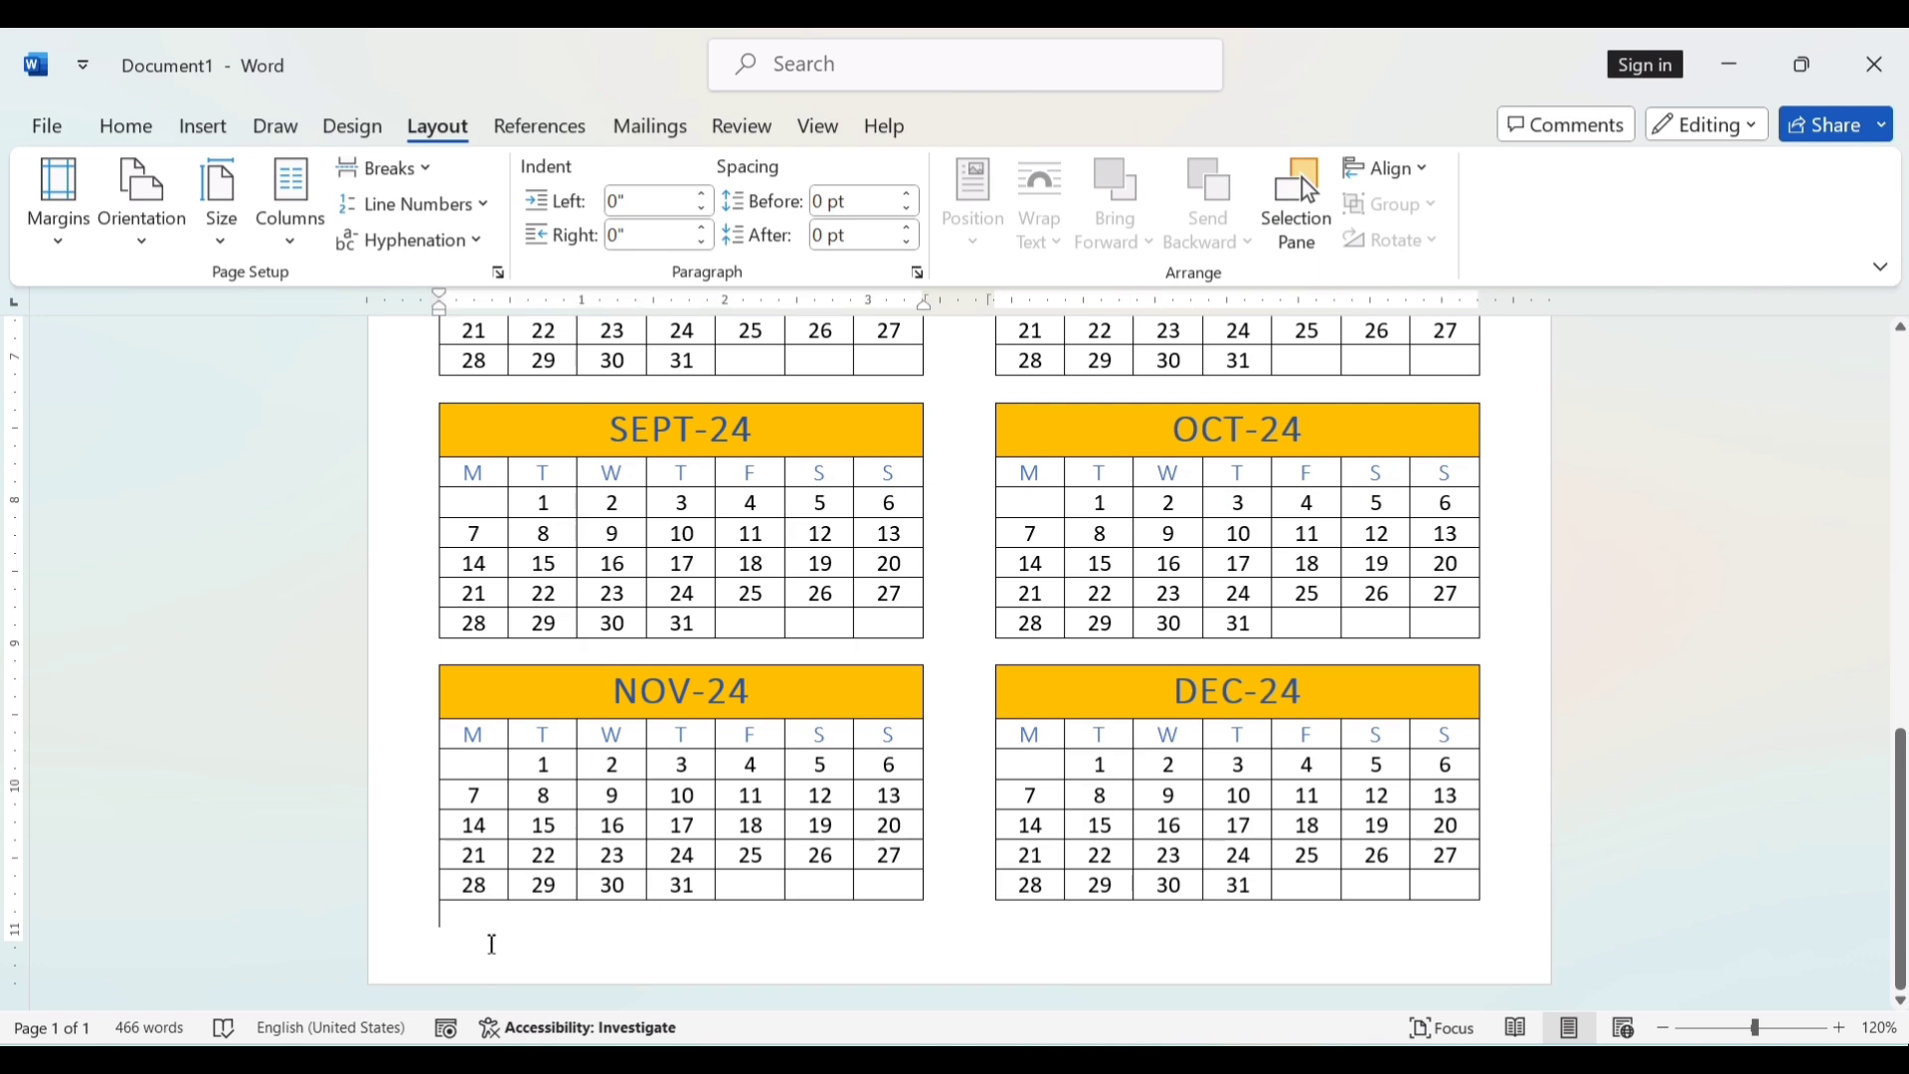
scroll(1034, 945, up, 15)
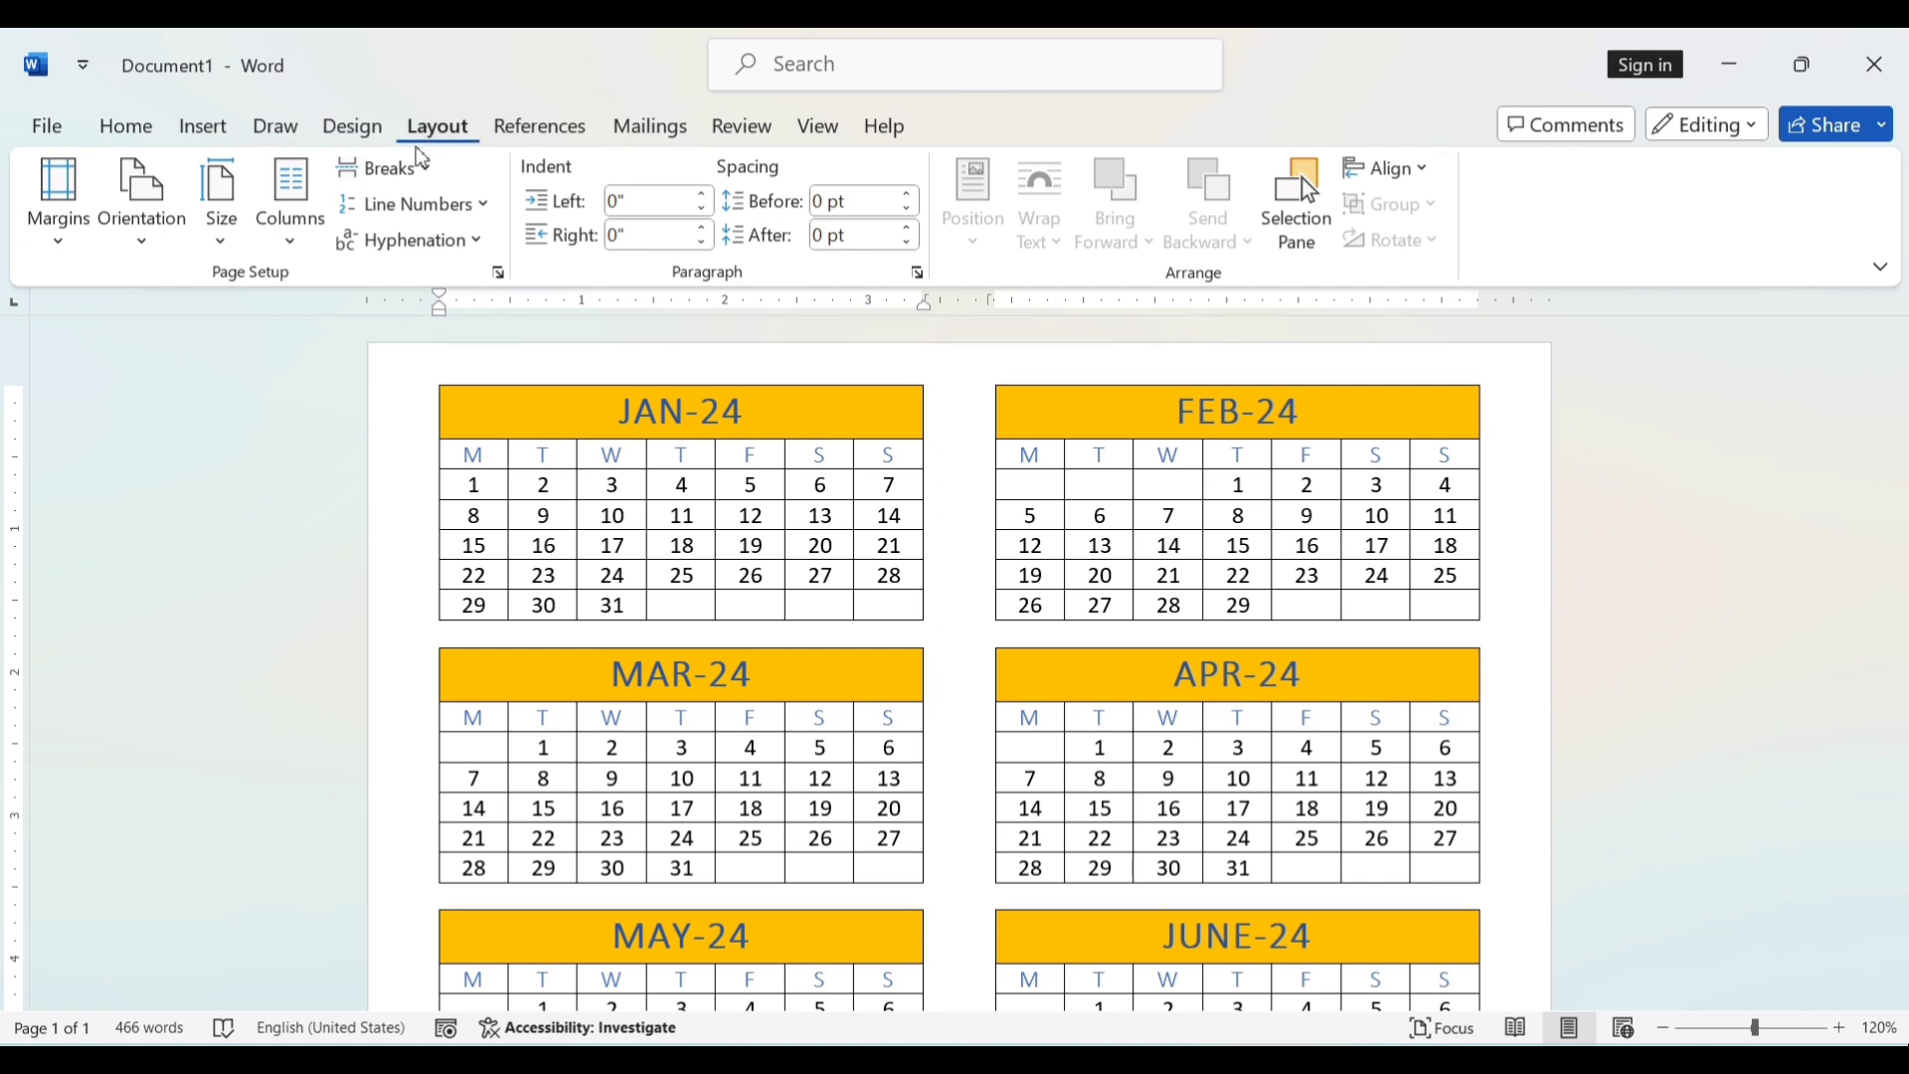
- Try a top margin of 0.5 inches for the whole document through custom margins
click(60, 237)
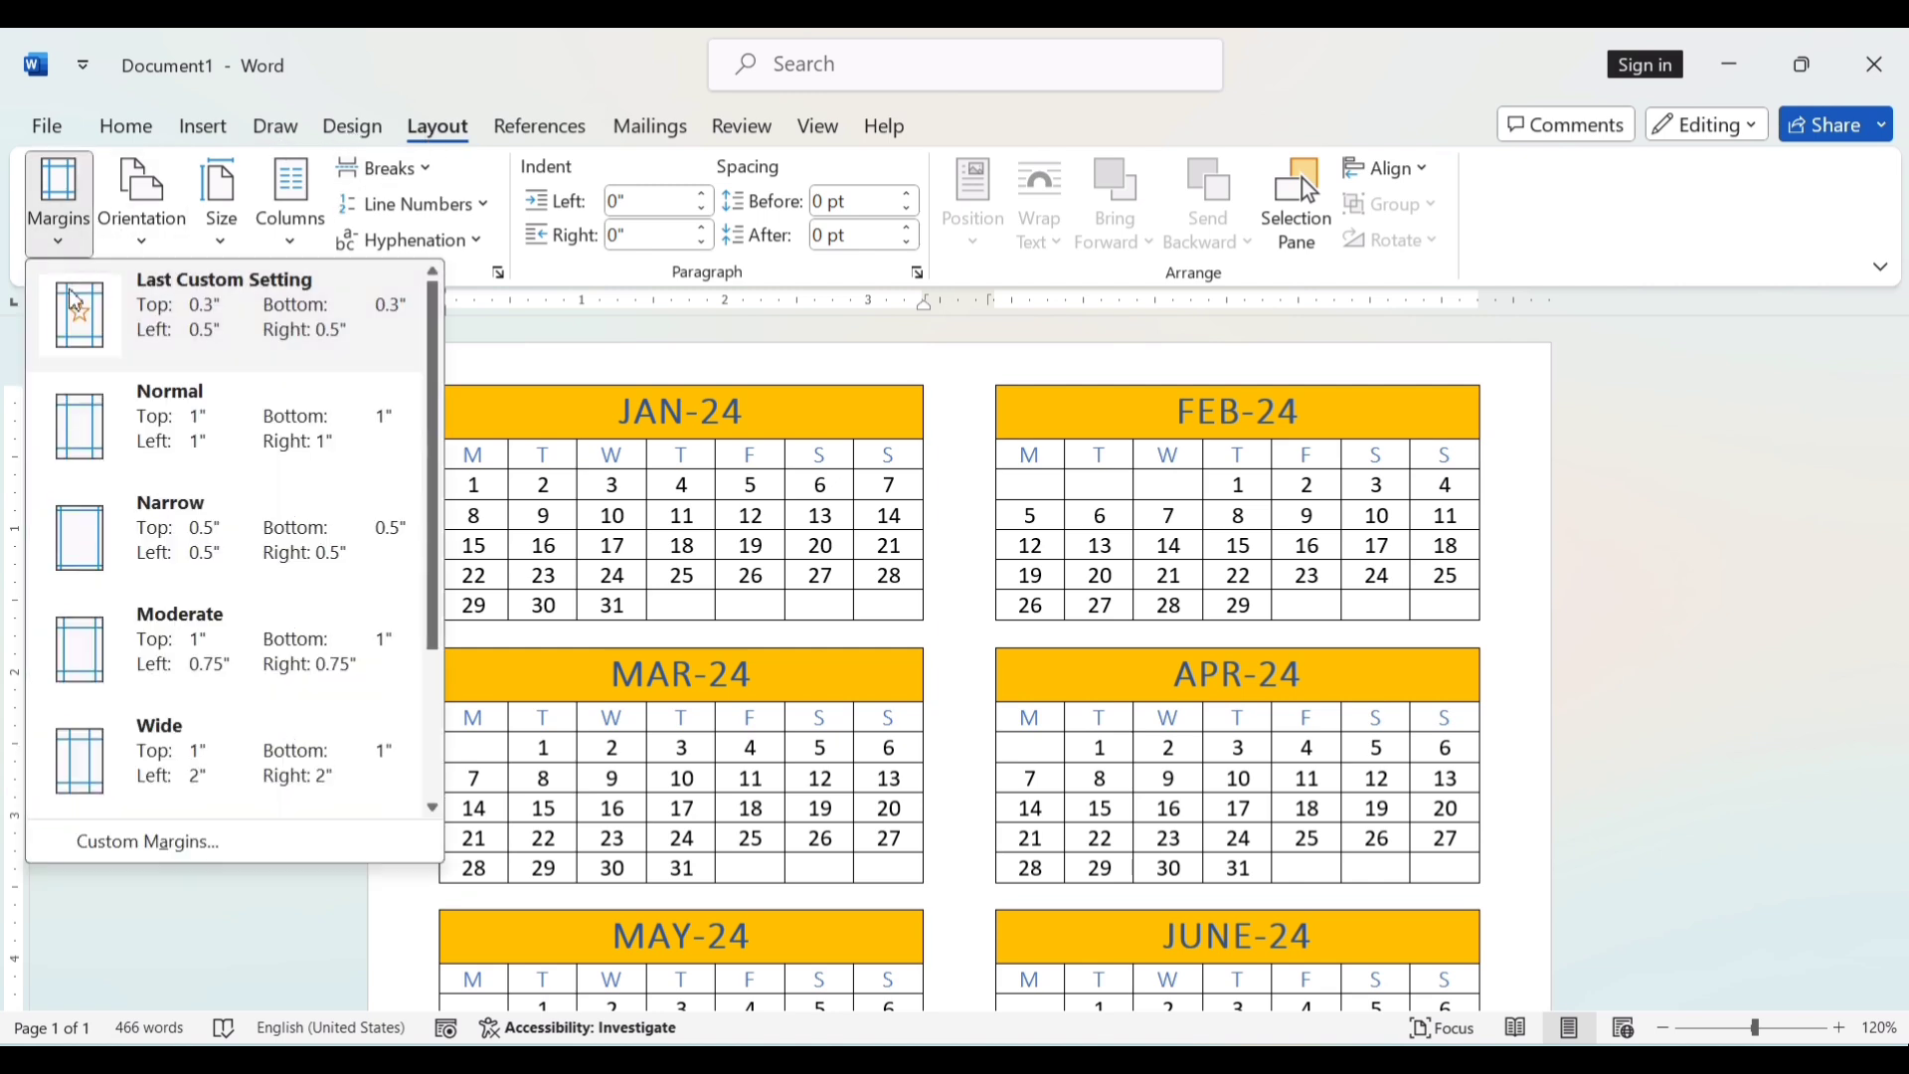
click(157, 845)
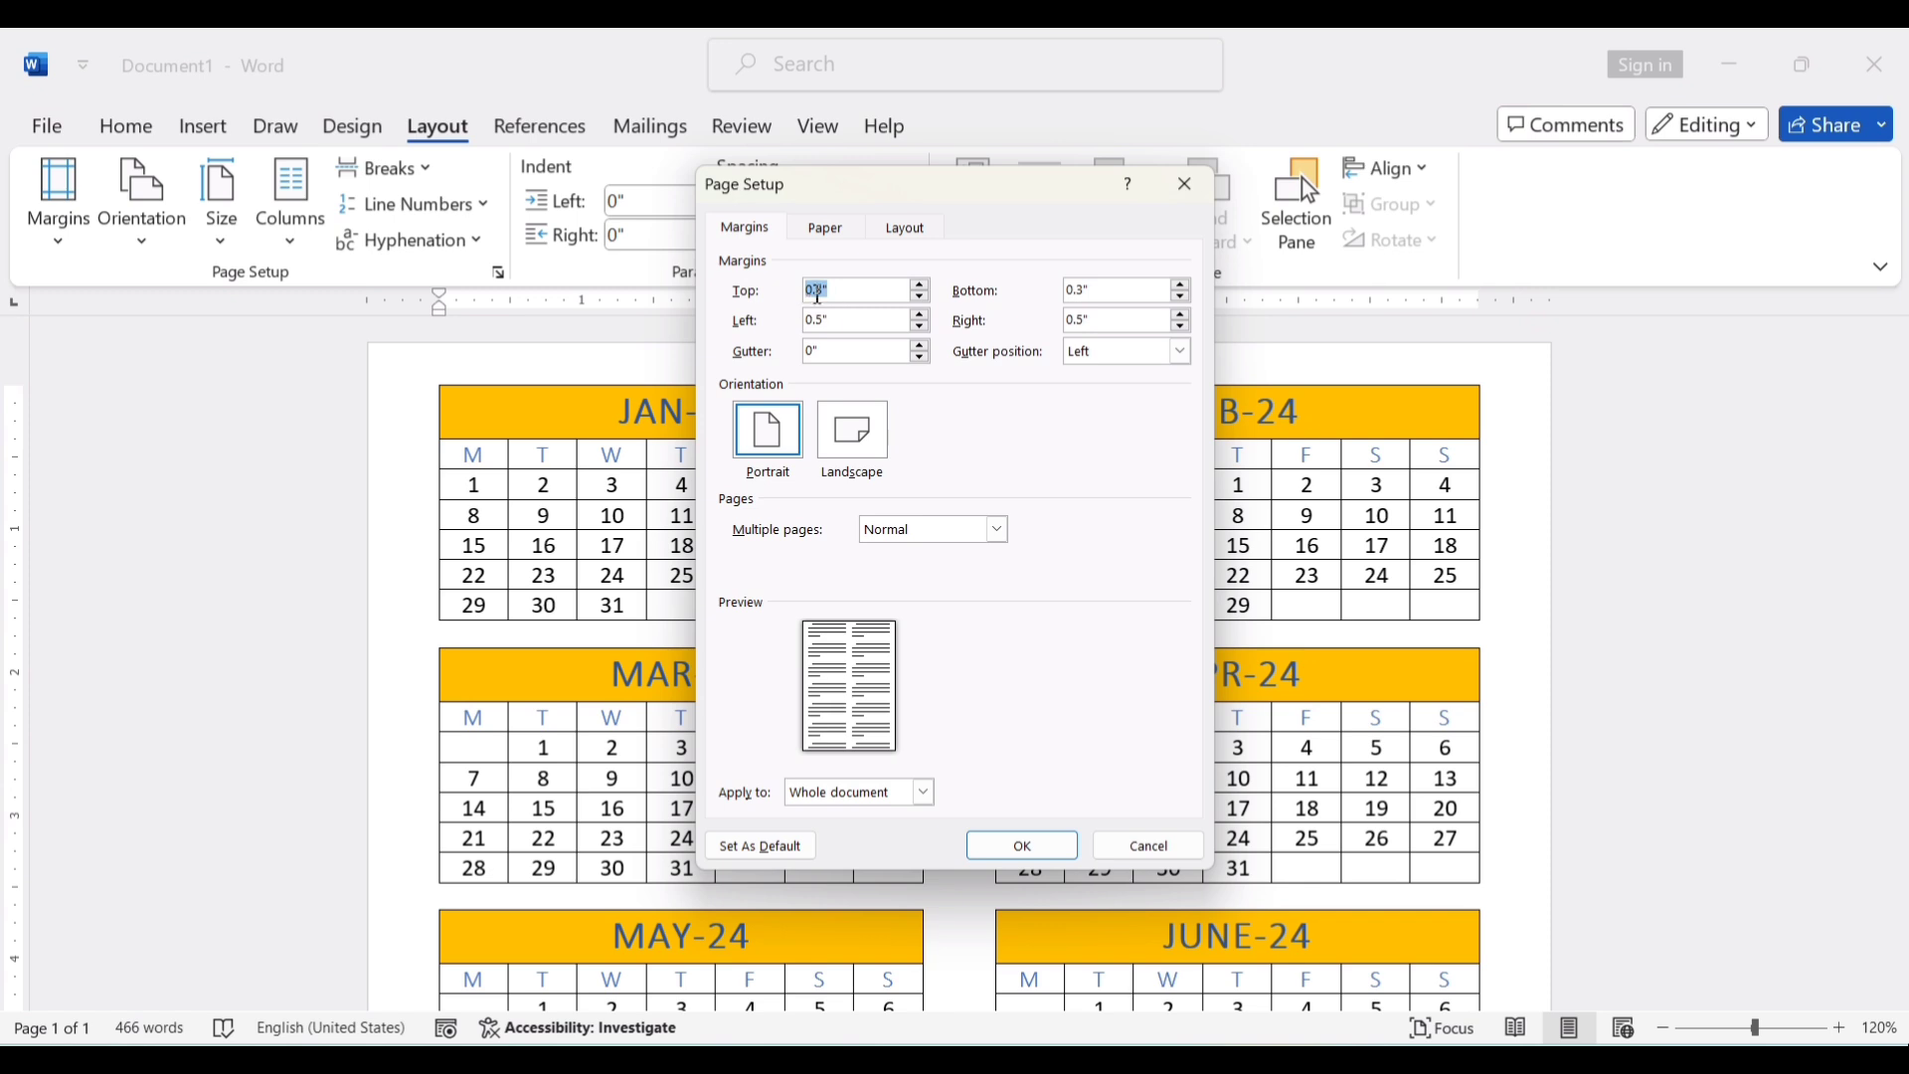
click(920, 287)
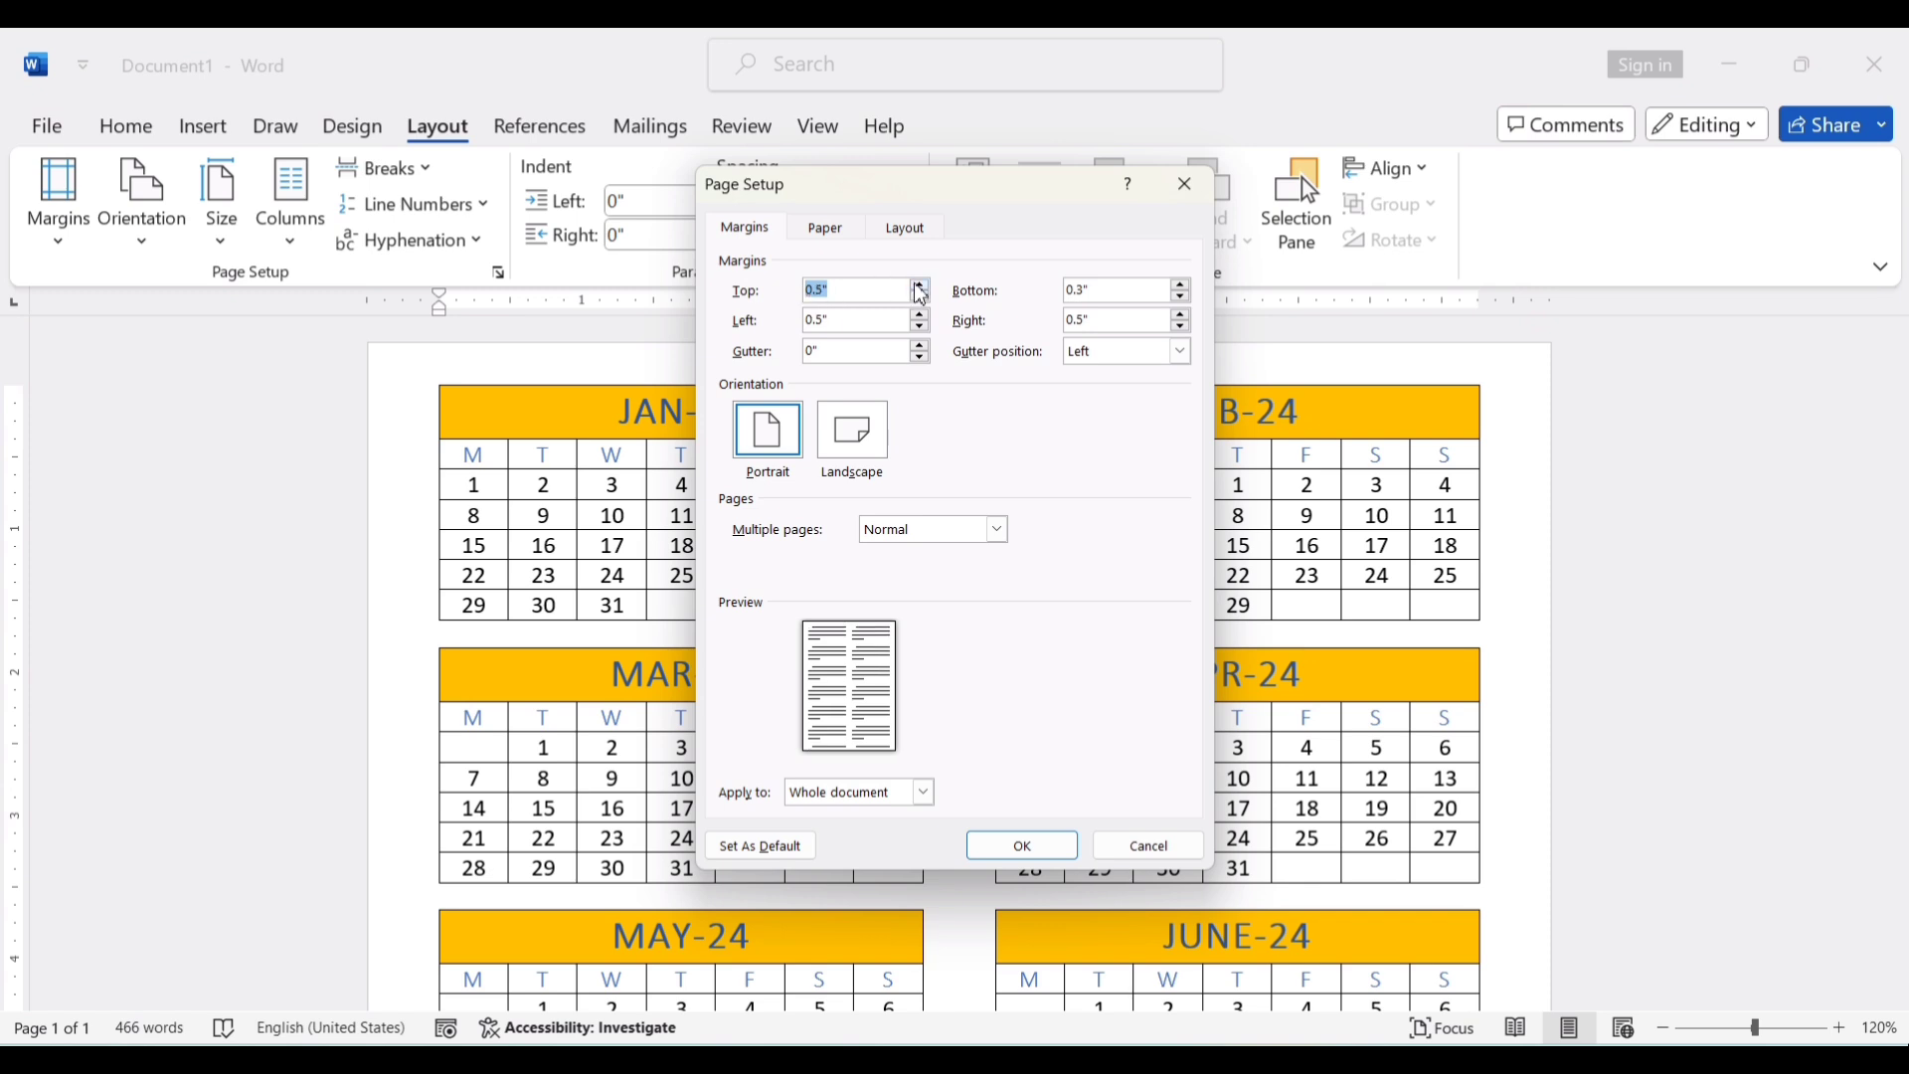
click(1009, 847)
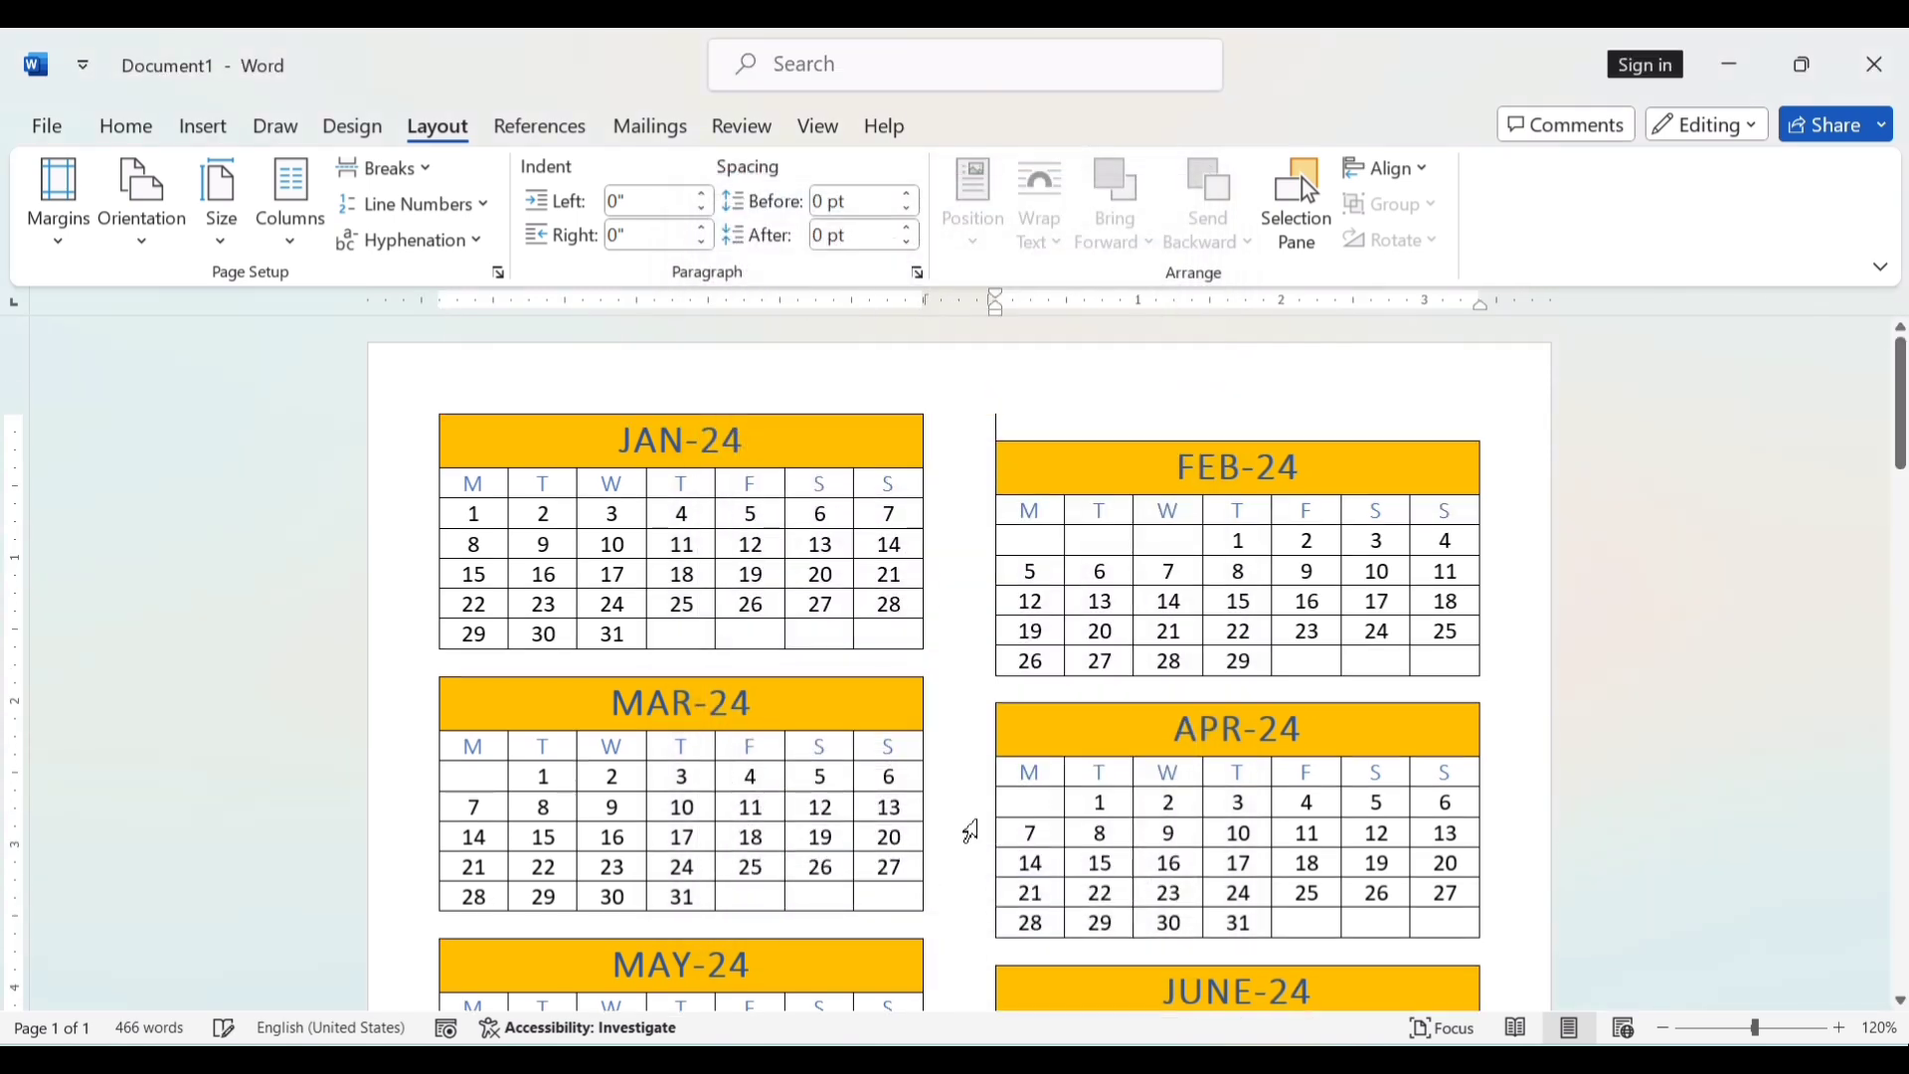
- Try pasting into the blank line above the FEB-24 table and undo the change
key(ctrl+v)
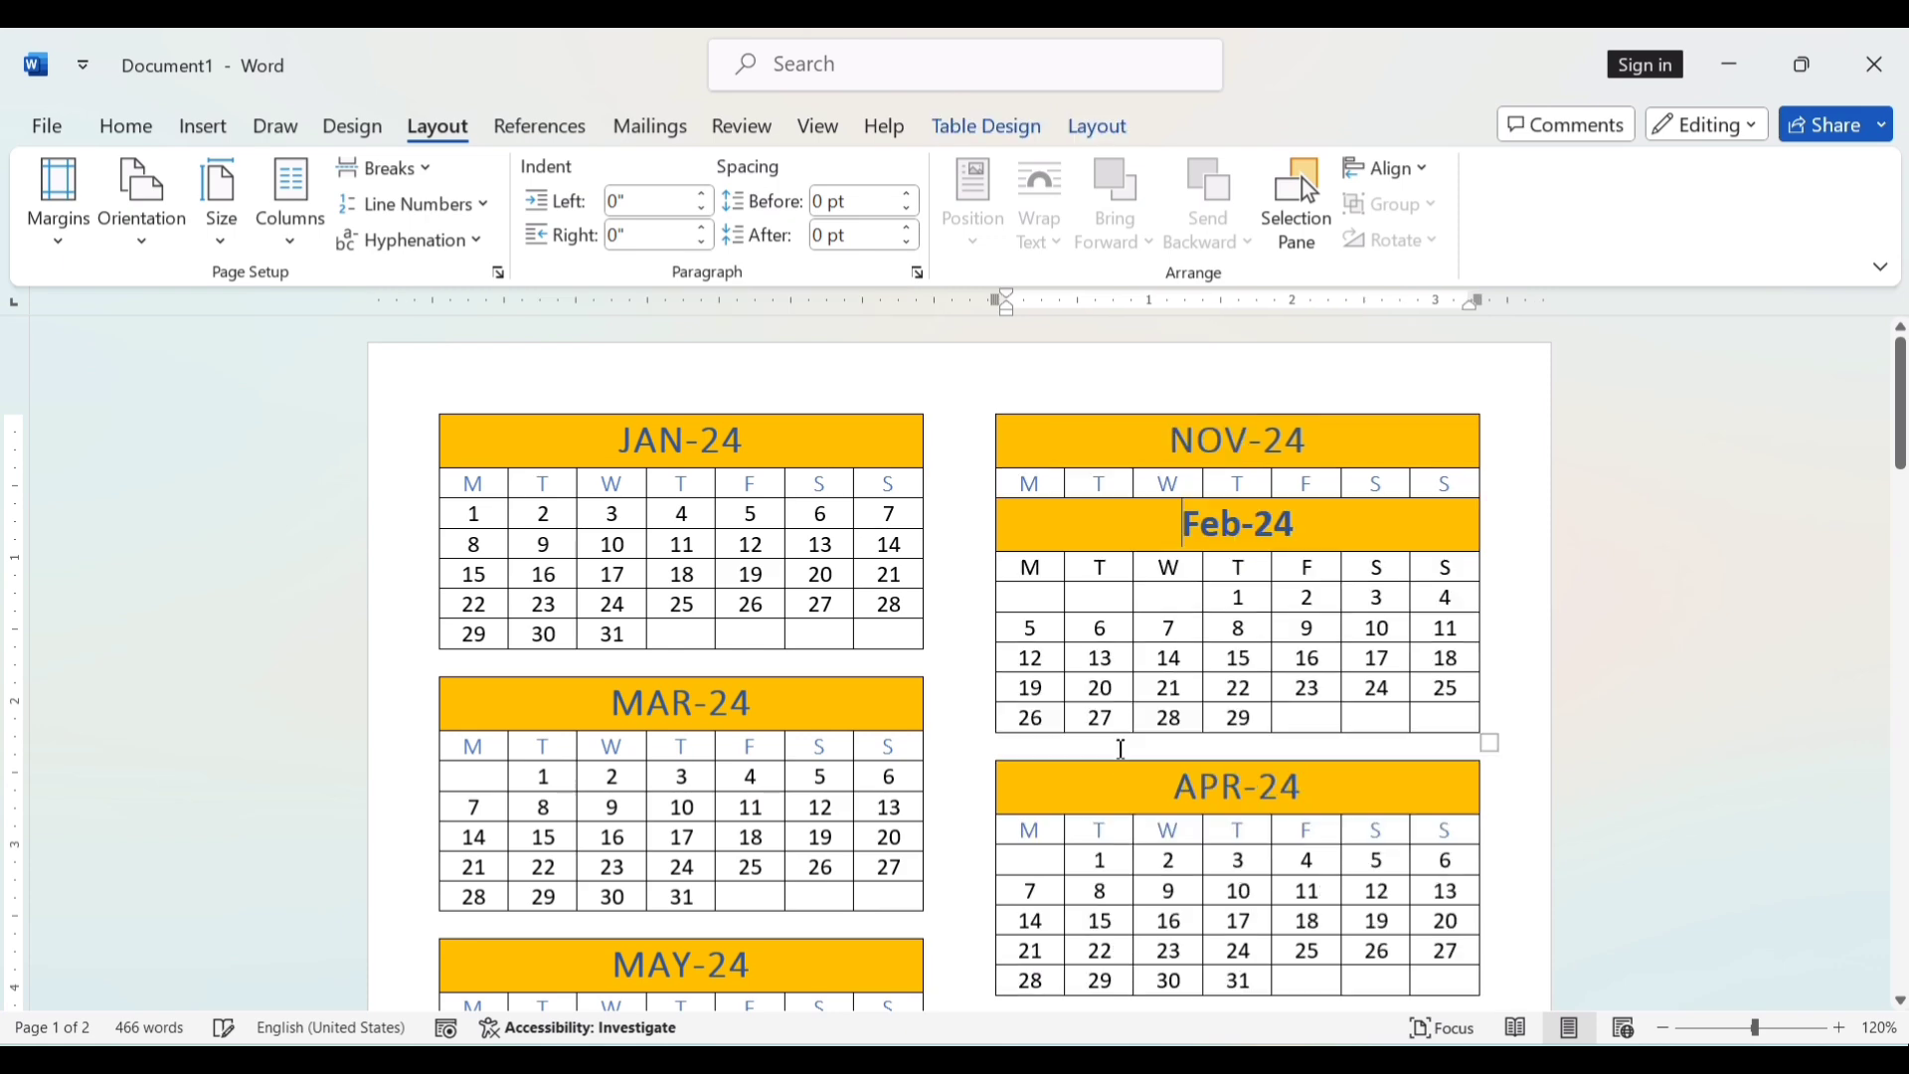
key(ctrl+z)
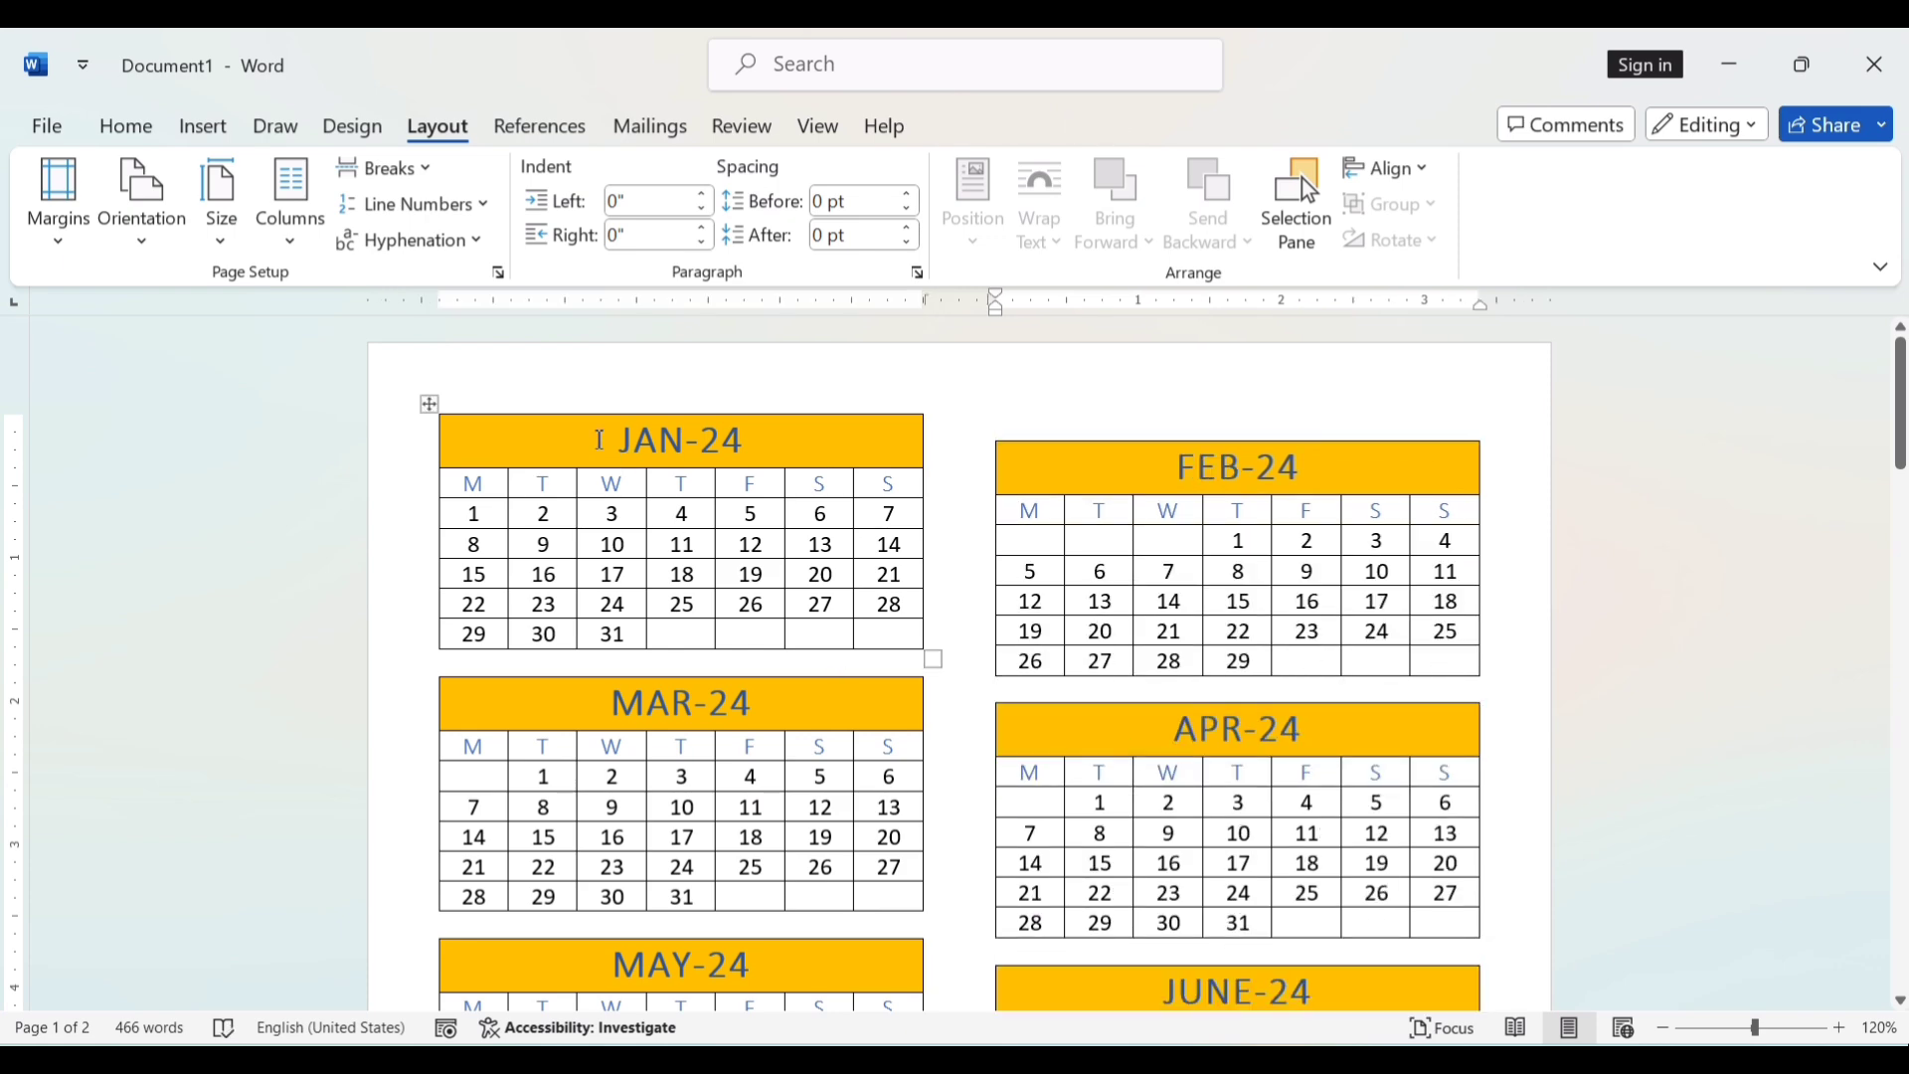
scroll(395, 660, down, 10)
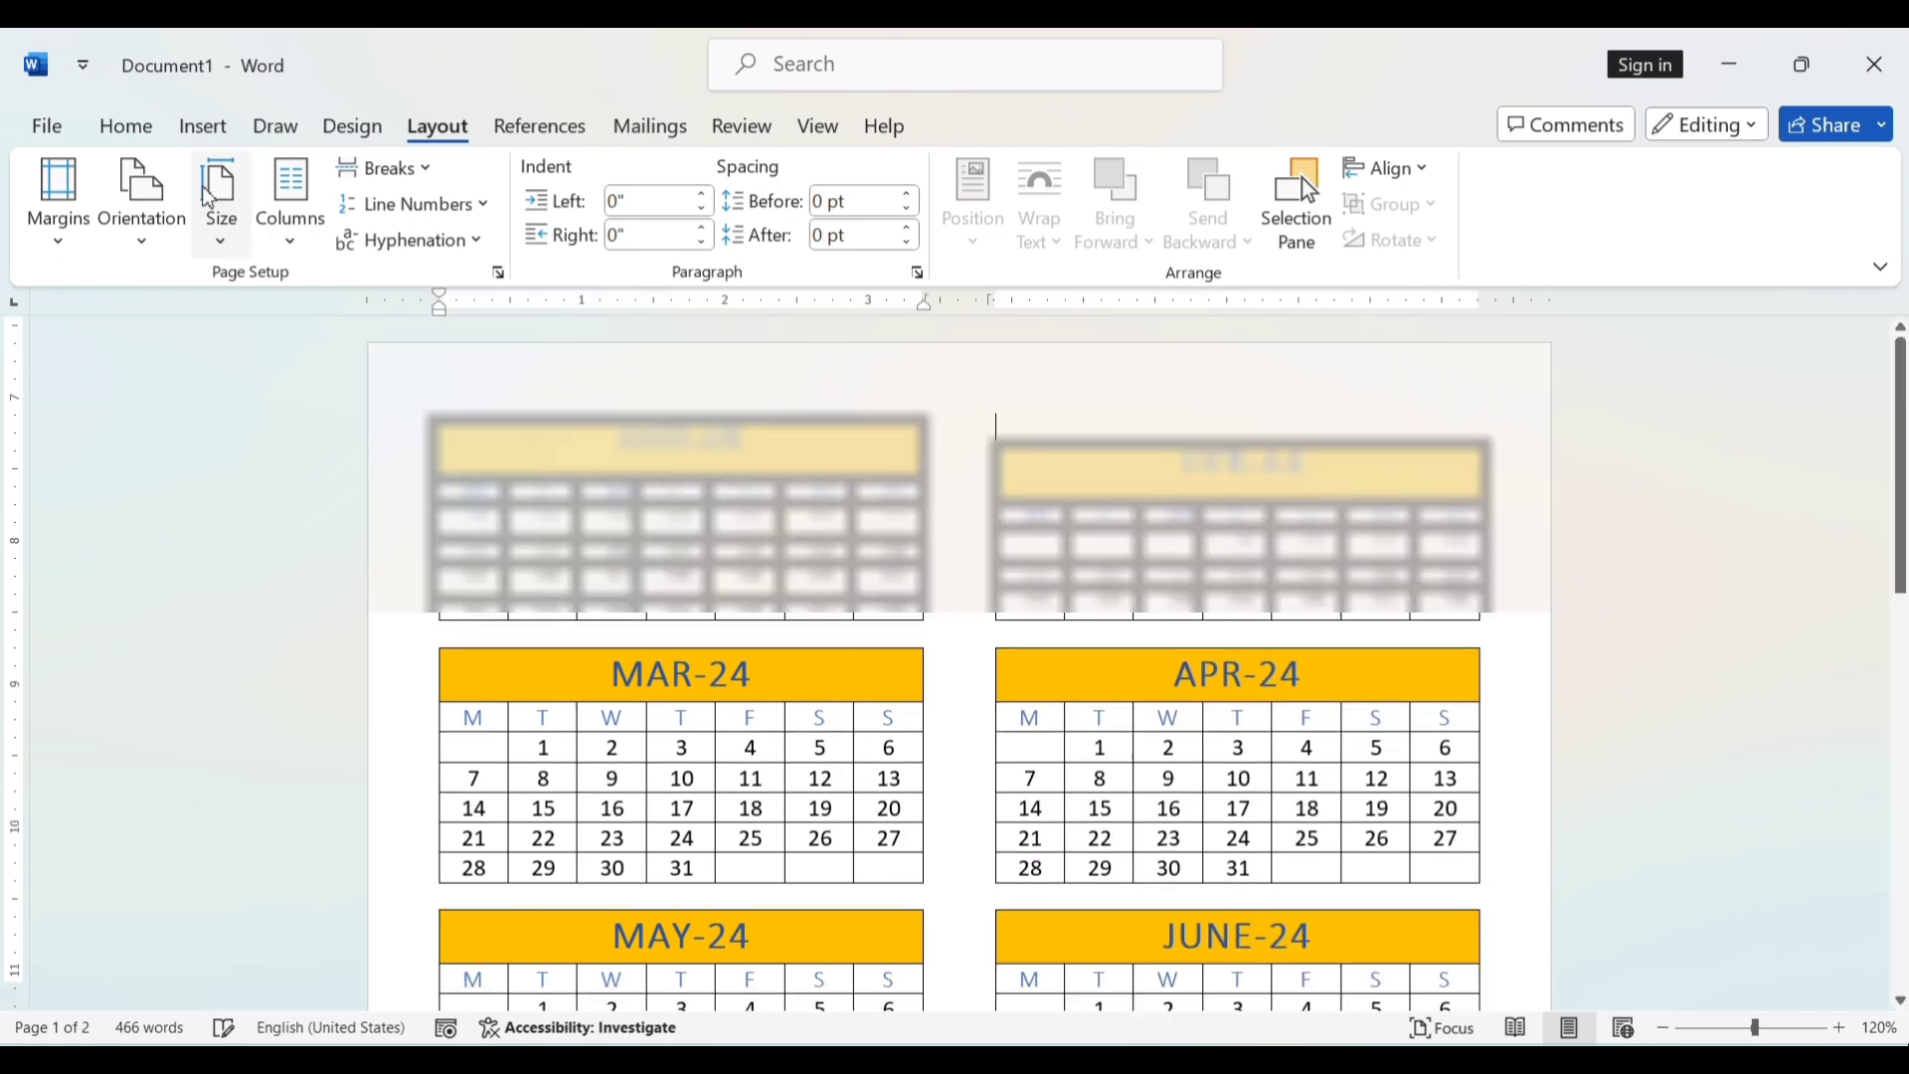
scroll(835, 770, up, 8)
scroll(835, 771, up, 2)
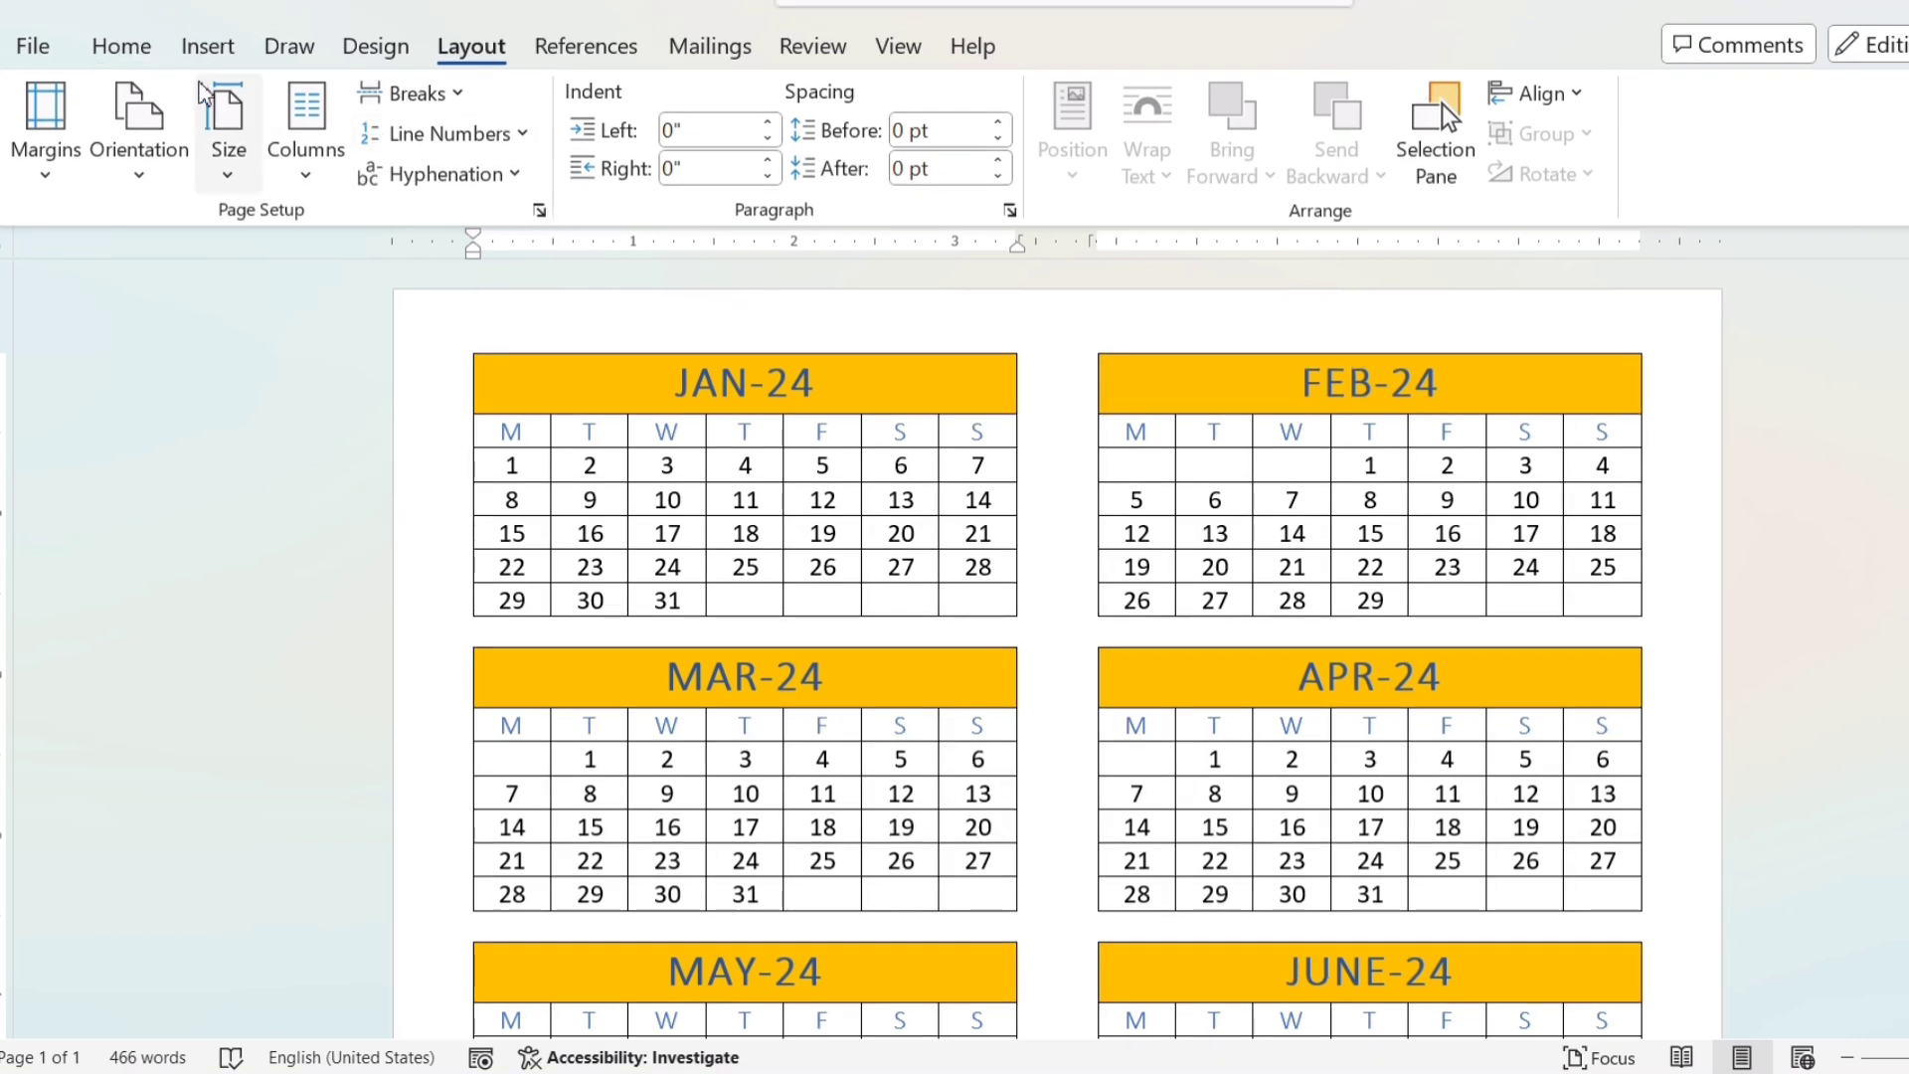
- Insert a plain black WordArt title reading CALENDER-2024 and widen its box to about 4.47 inches so it fits on one line
click(207, 57)
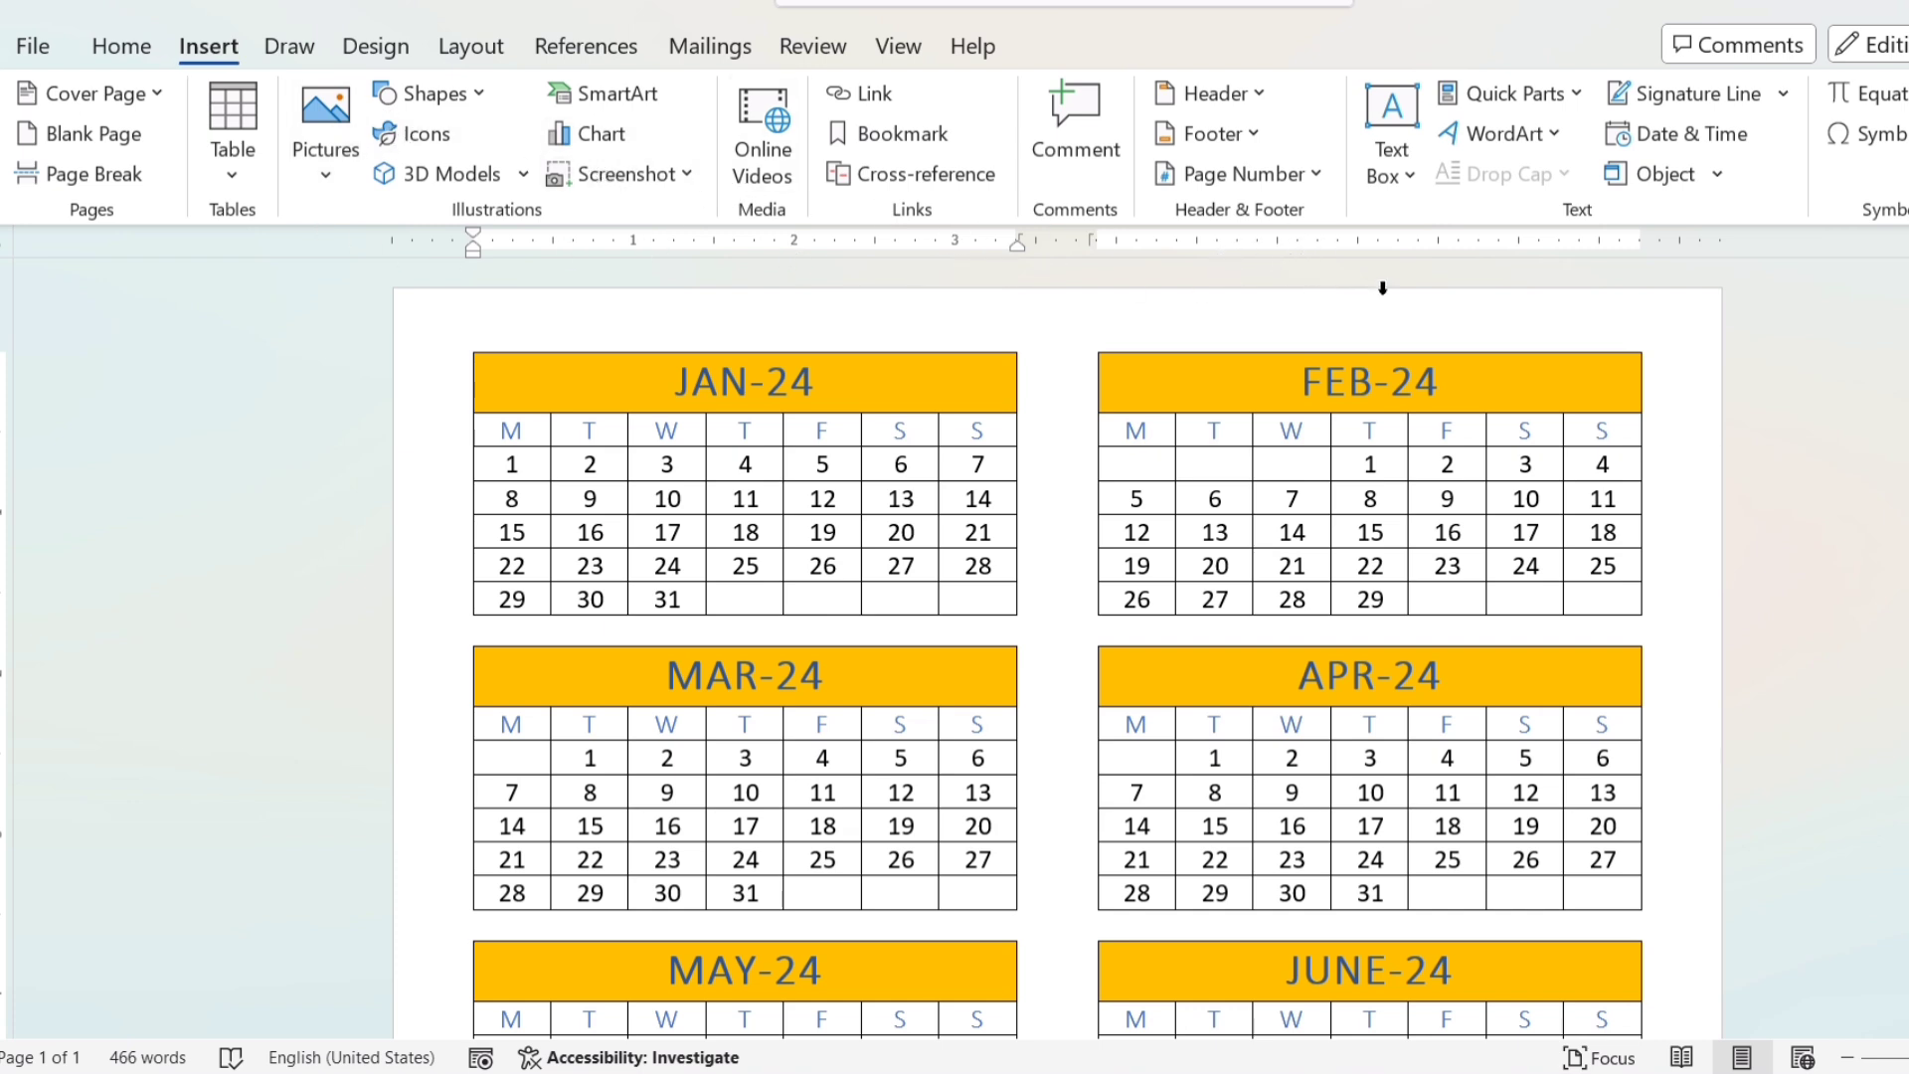
click(1551, 135)
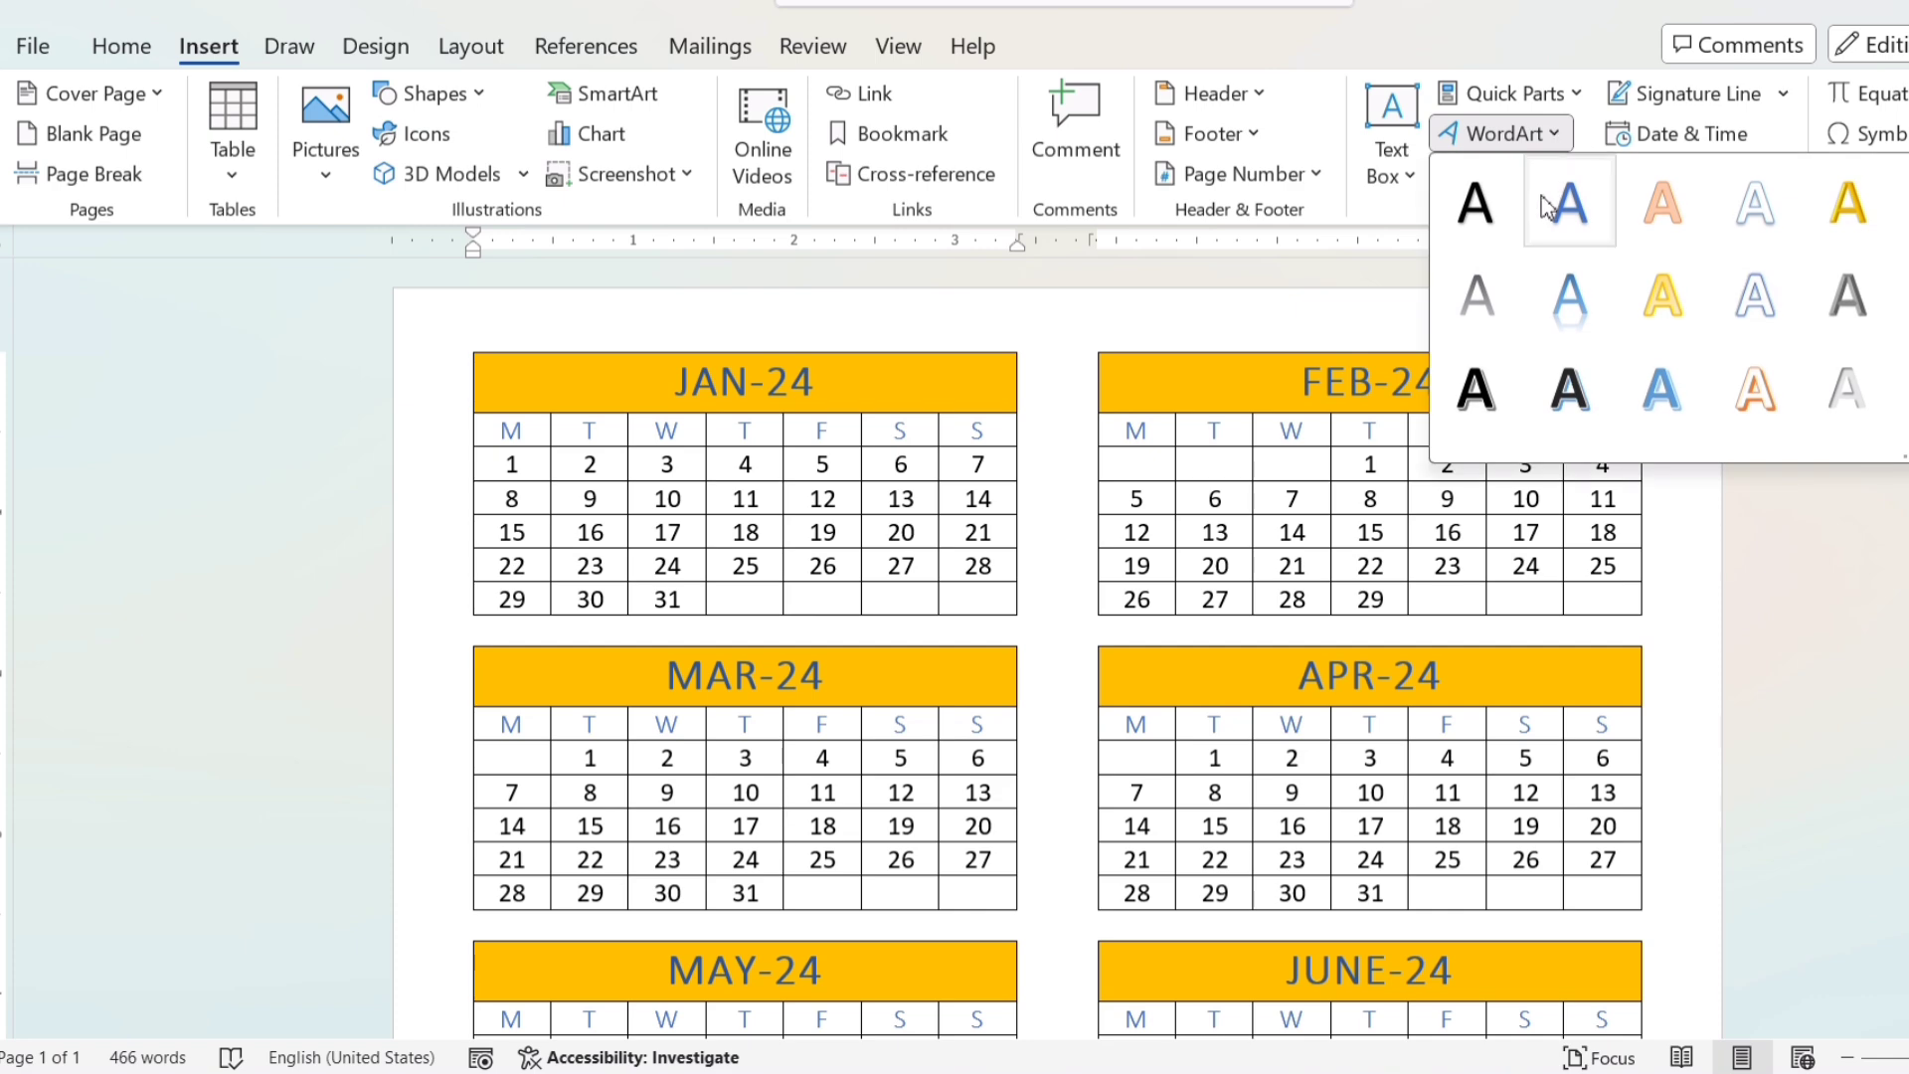
click(1475, 204)
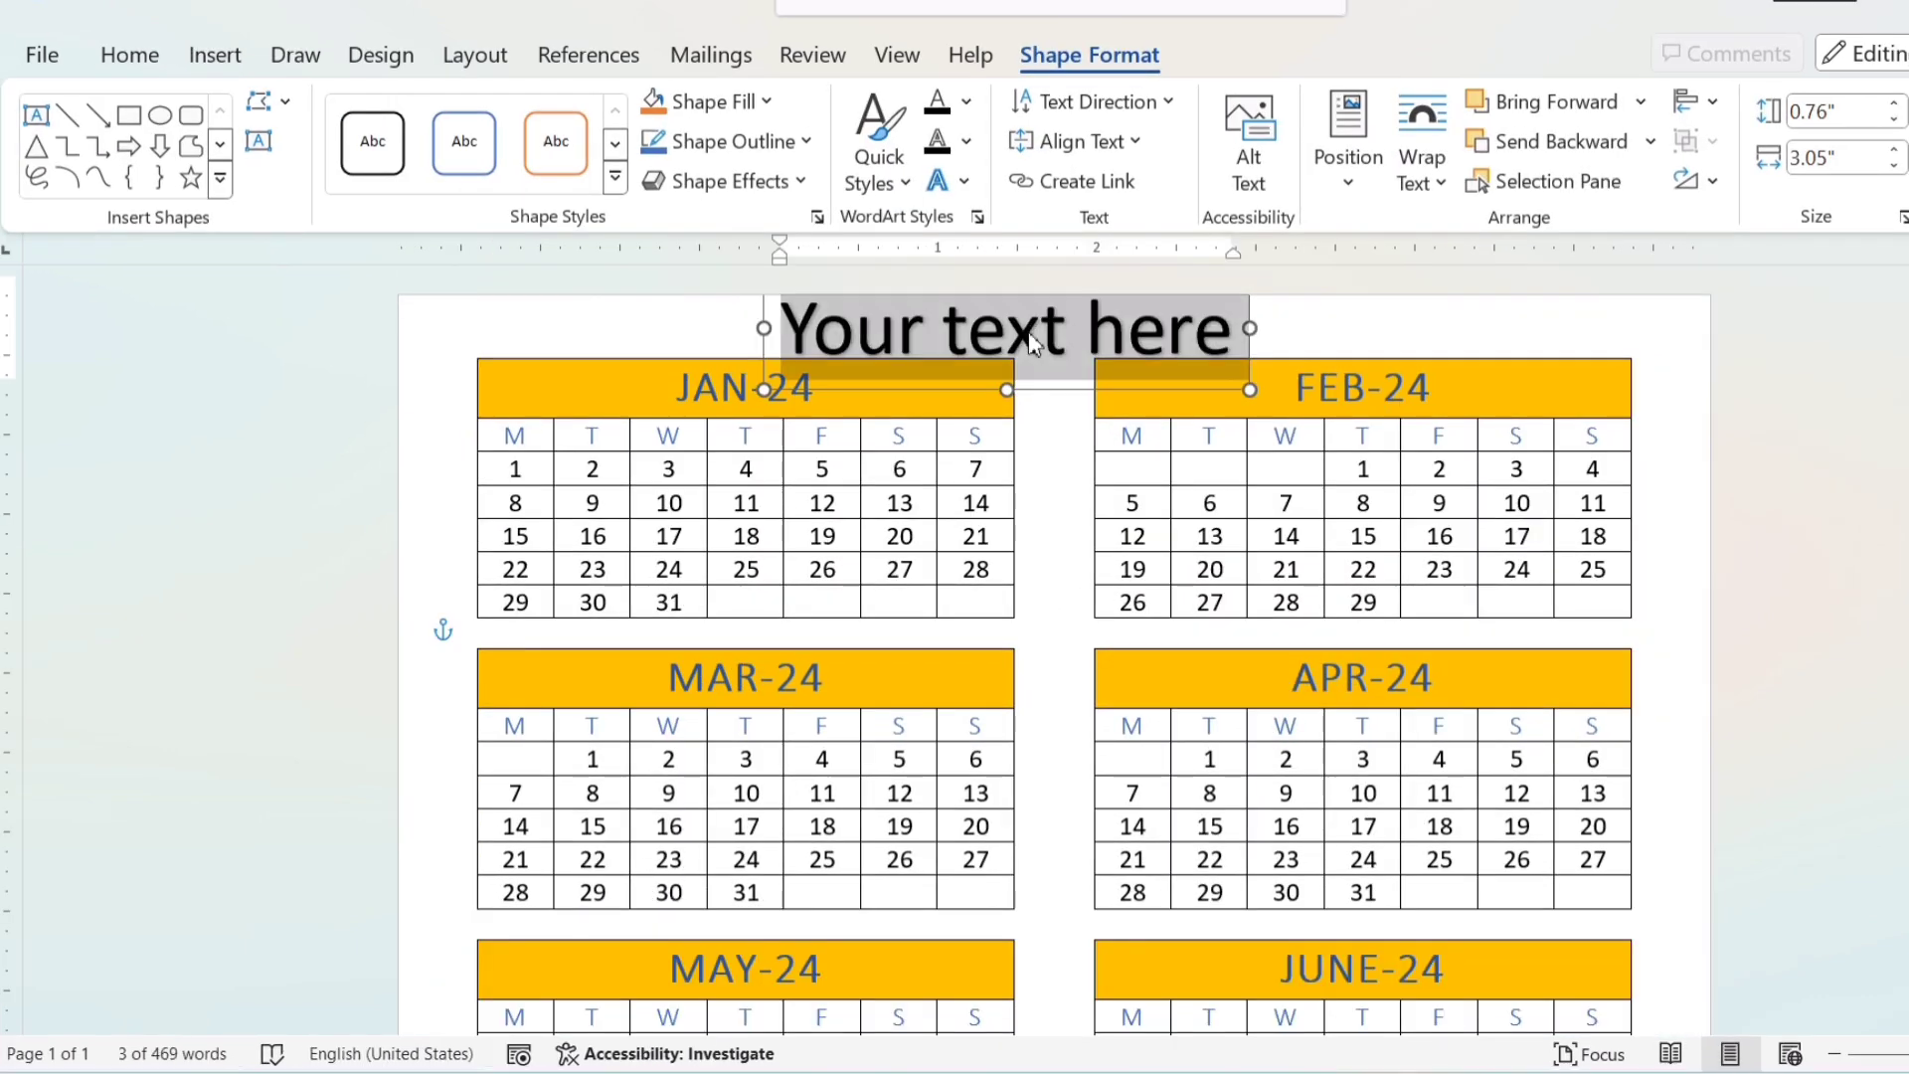
text(CA)
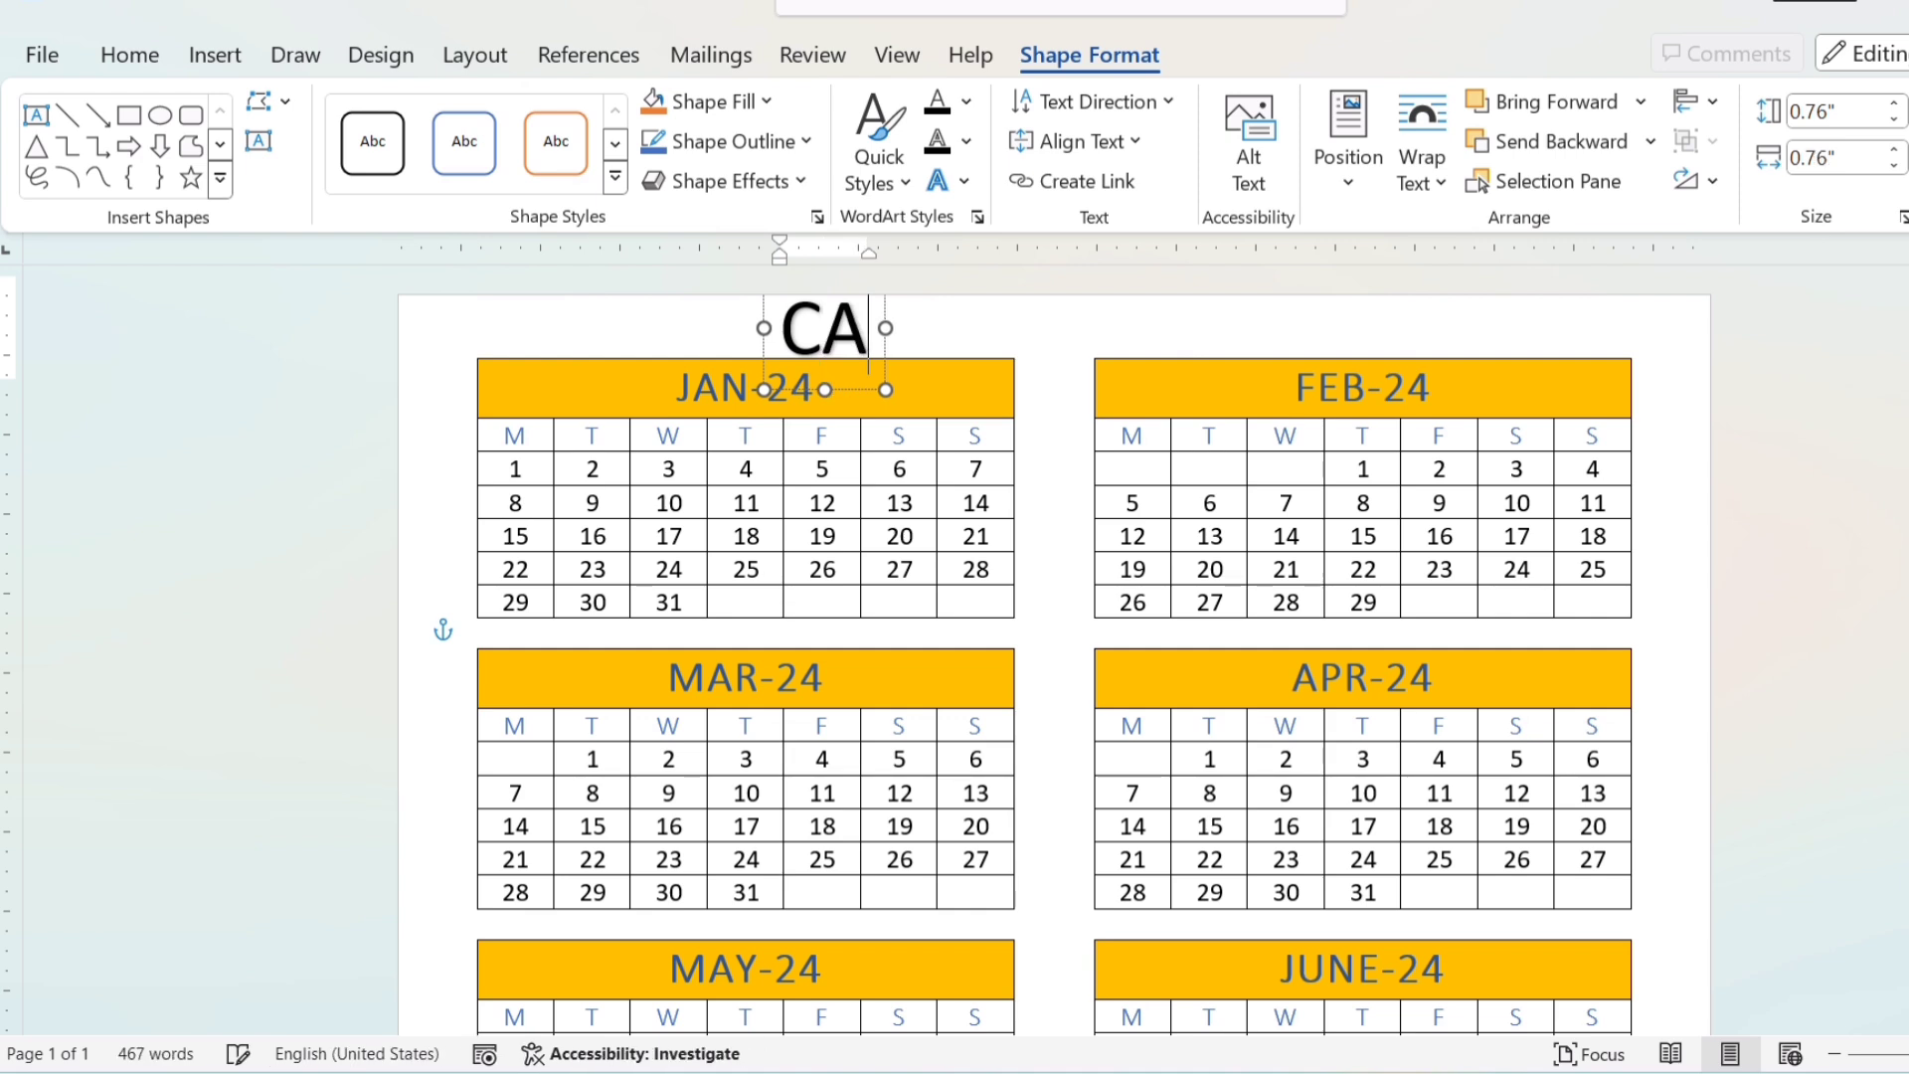
text(LENDE)
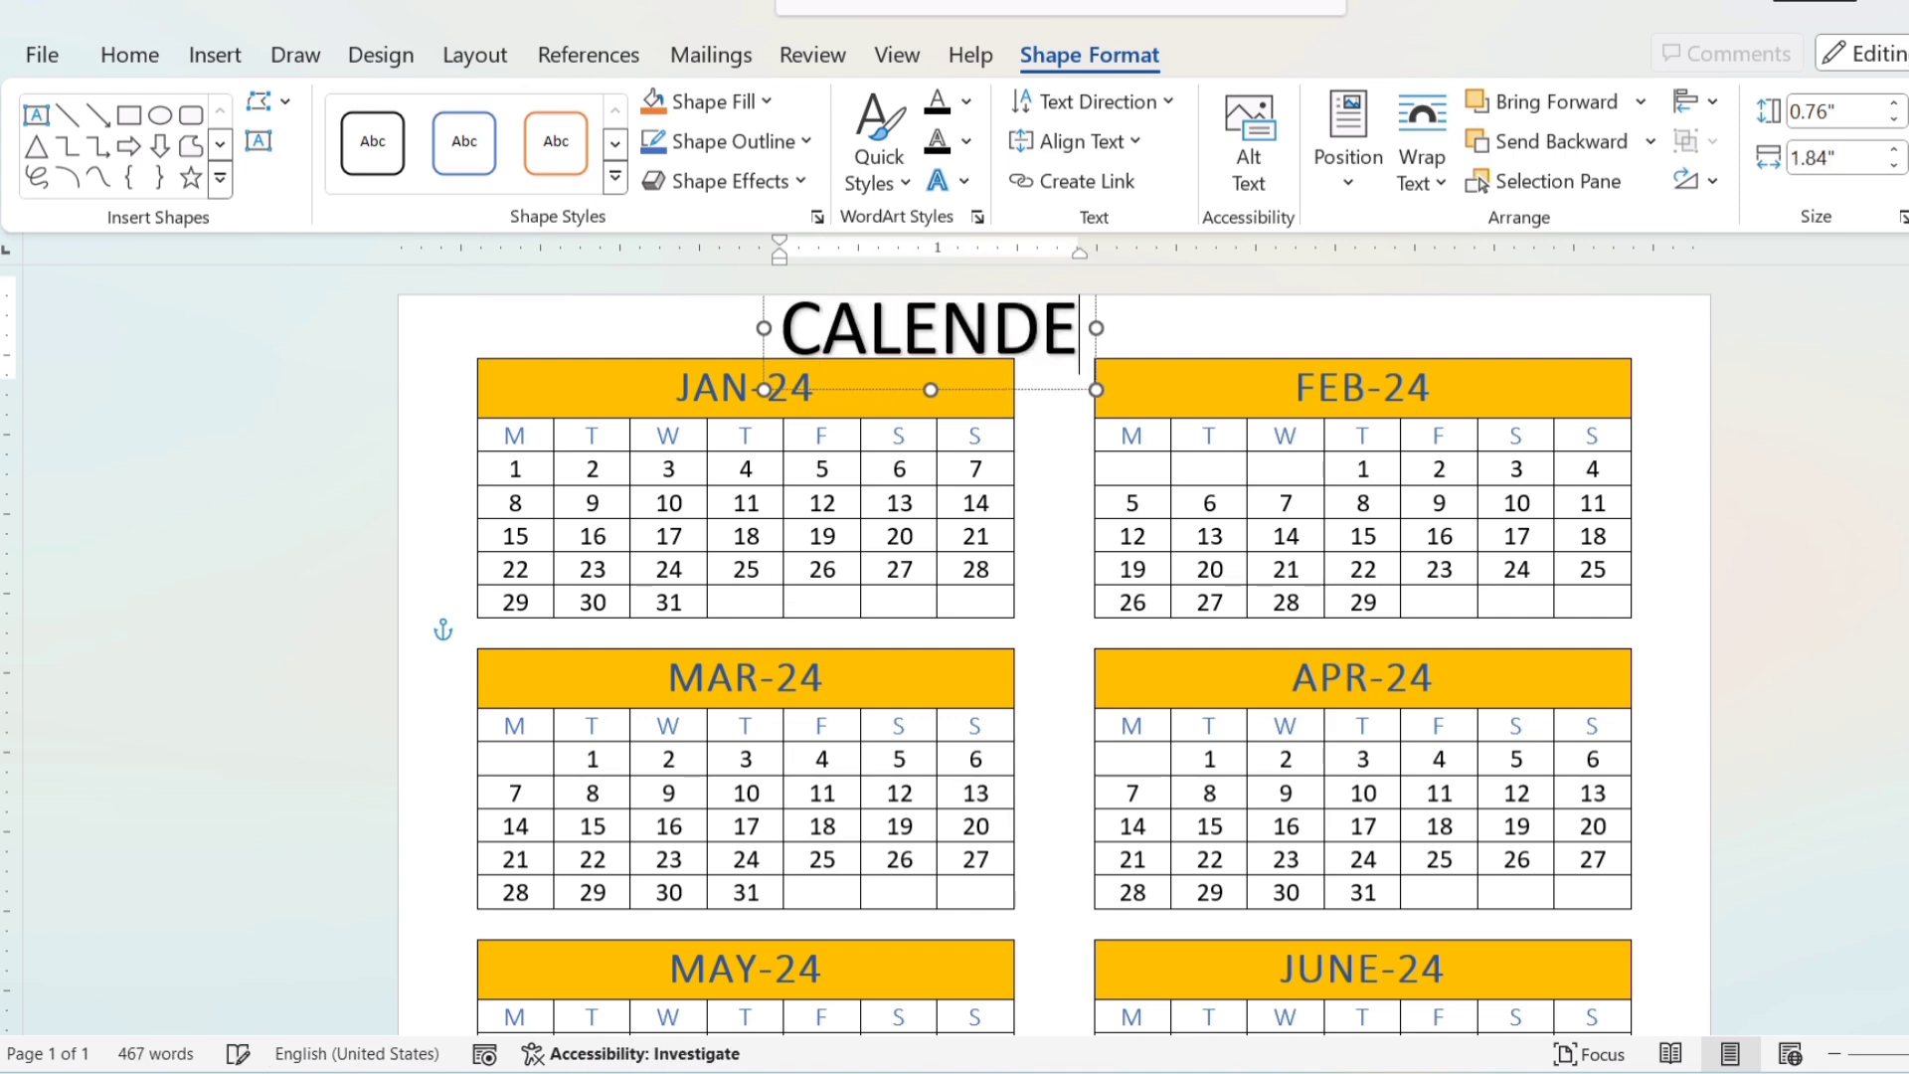
text(R-)
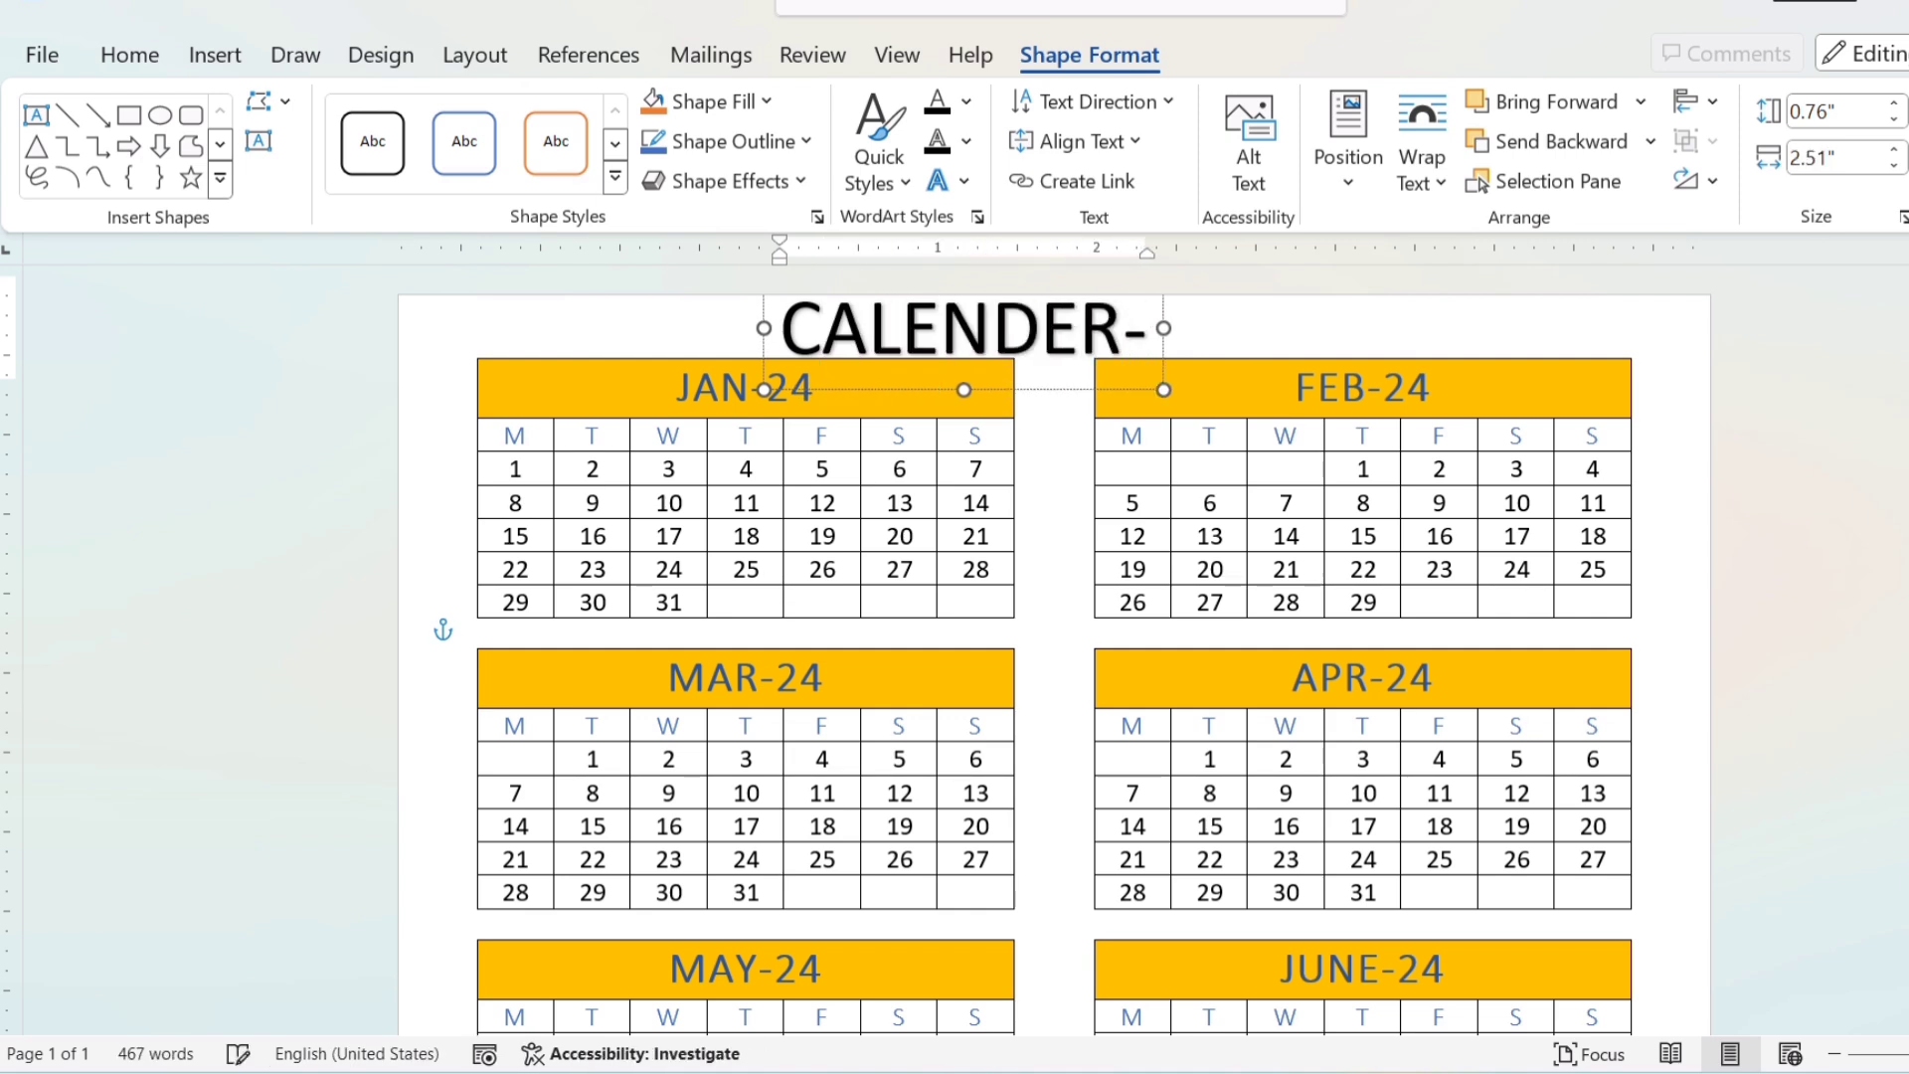
text(2024)
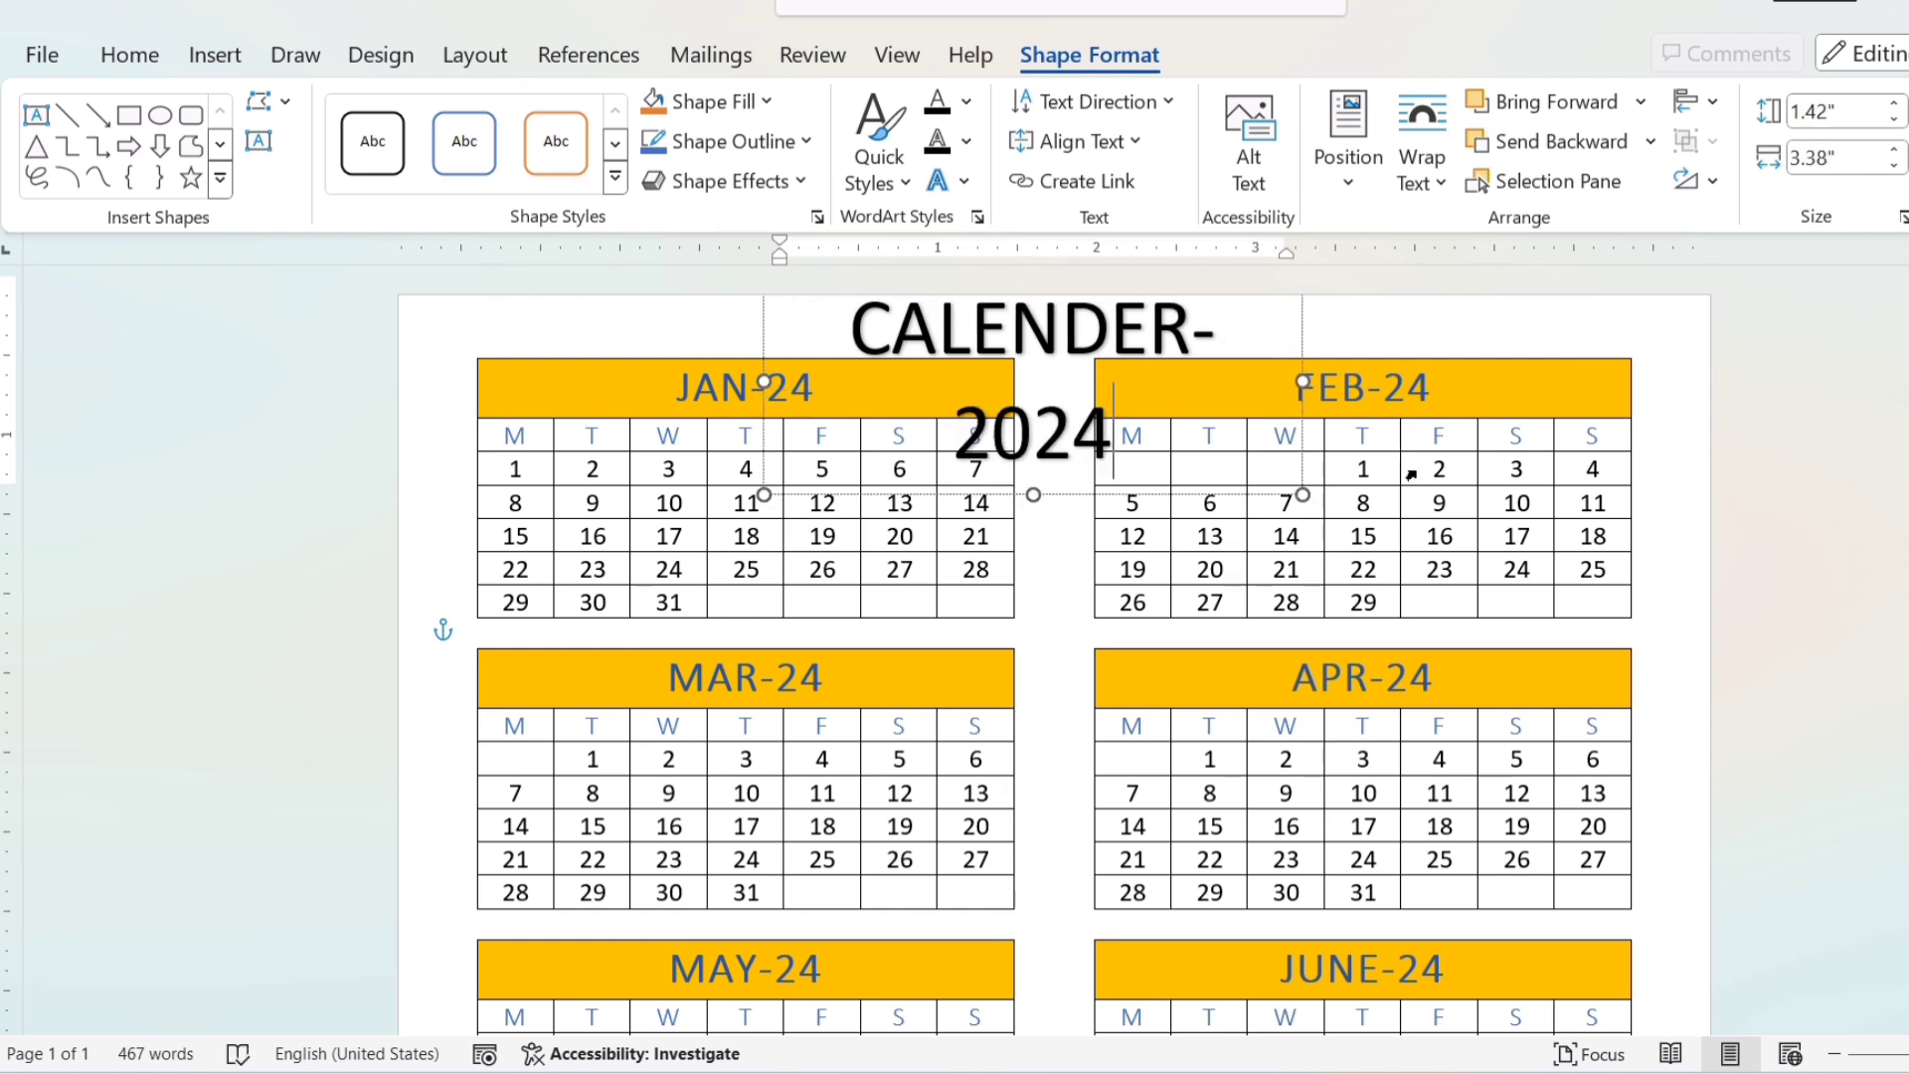
drag(1302, 381, 1475, 389)
- Reduce the WordArt title's text size to 26 and move the title to roughly the page's centre above the tables
key(ctrl+a)
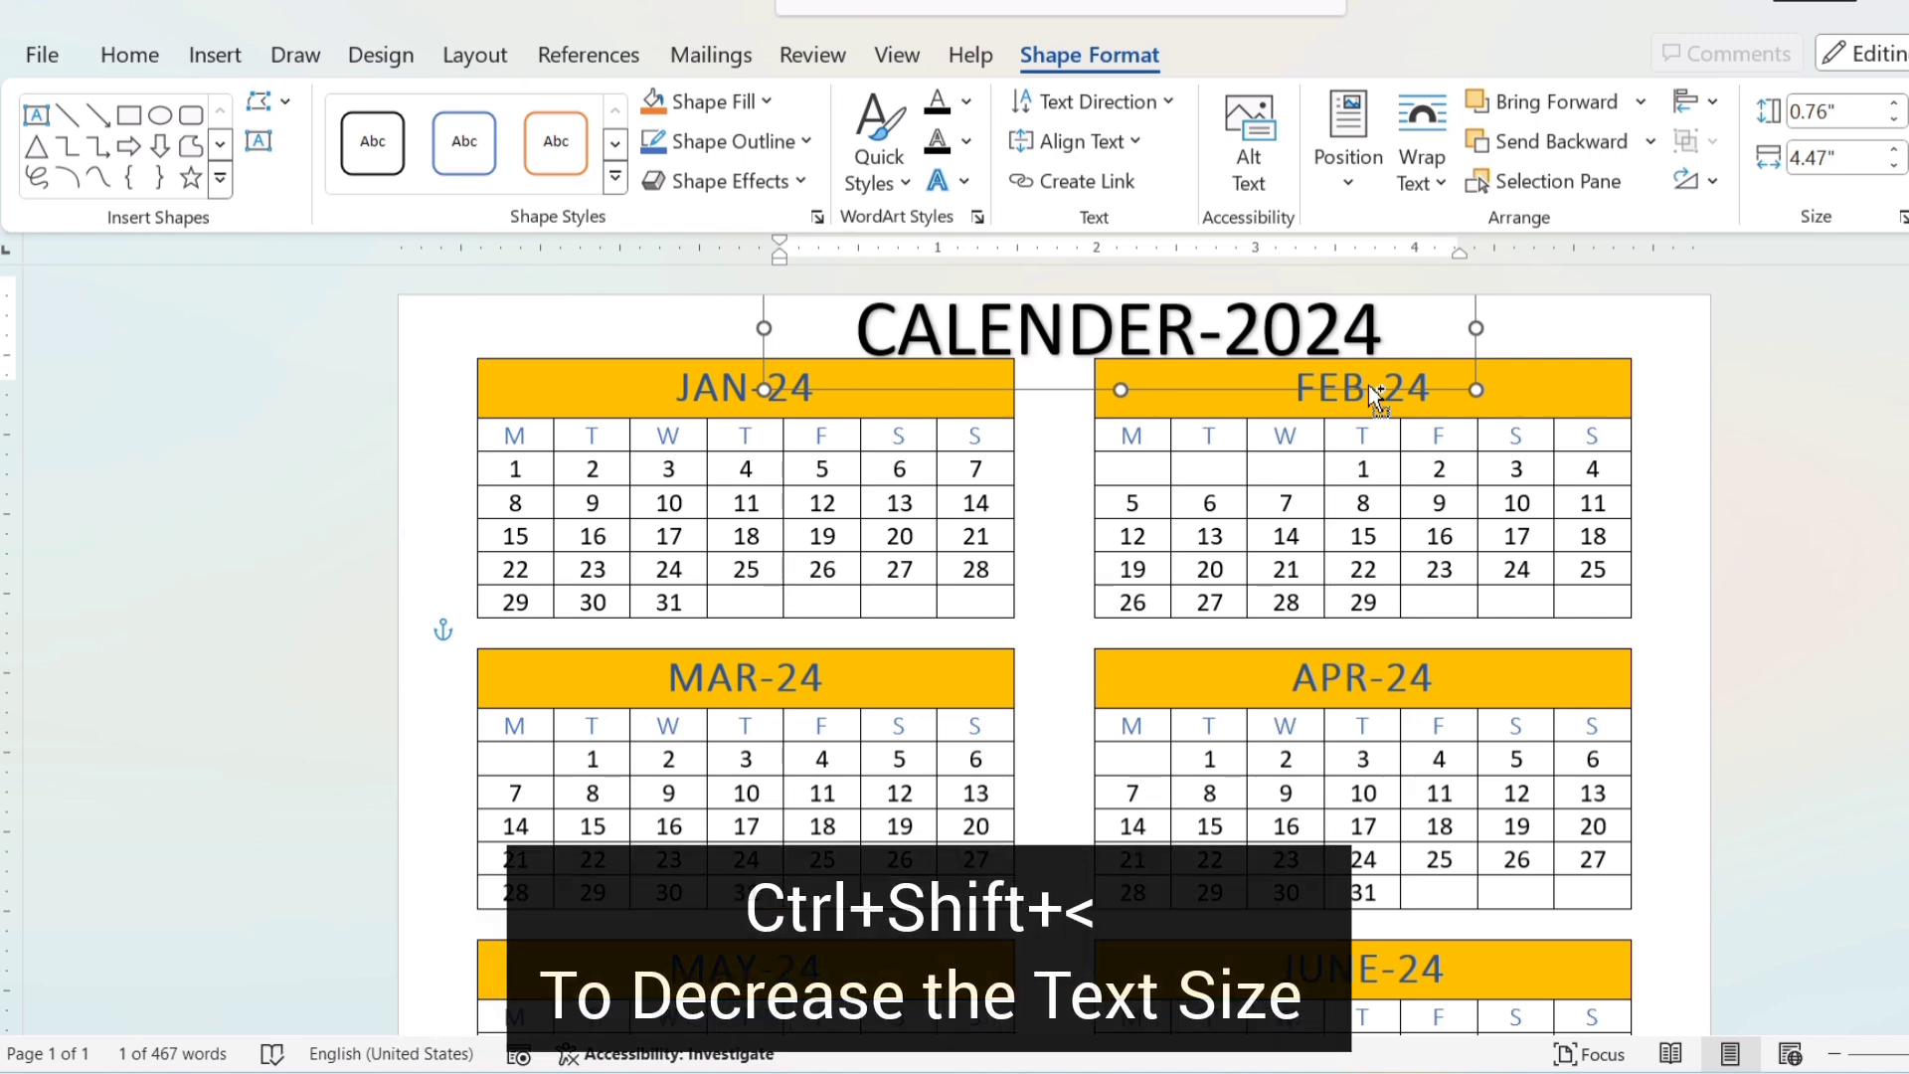
key(ctrl+shift+less)
key(ctrl+shift+less)
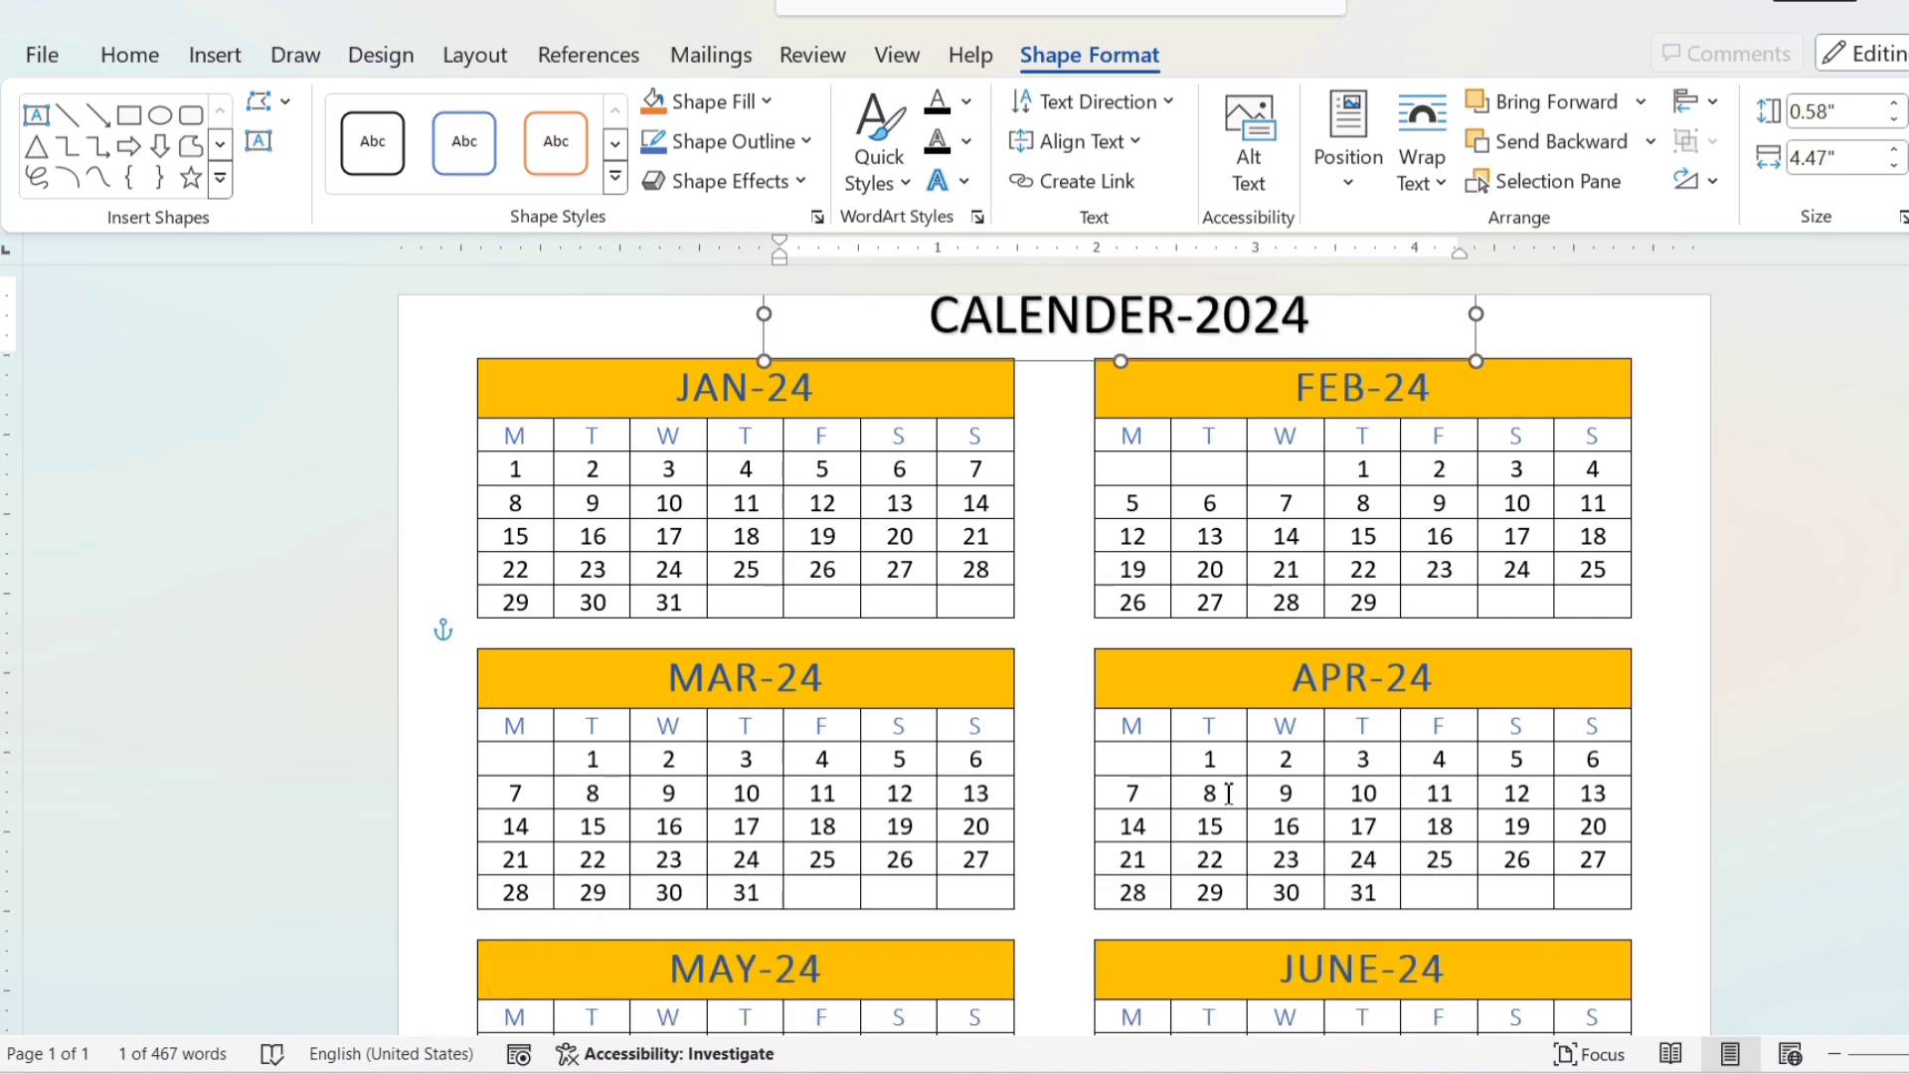
double_click(1350, 300)
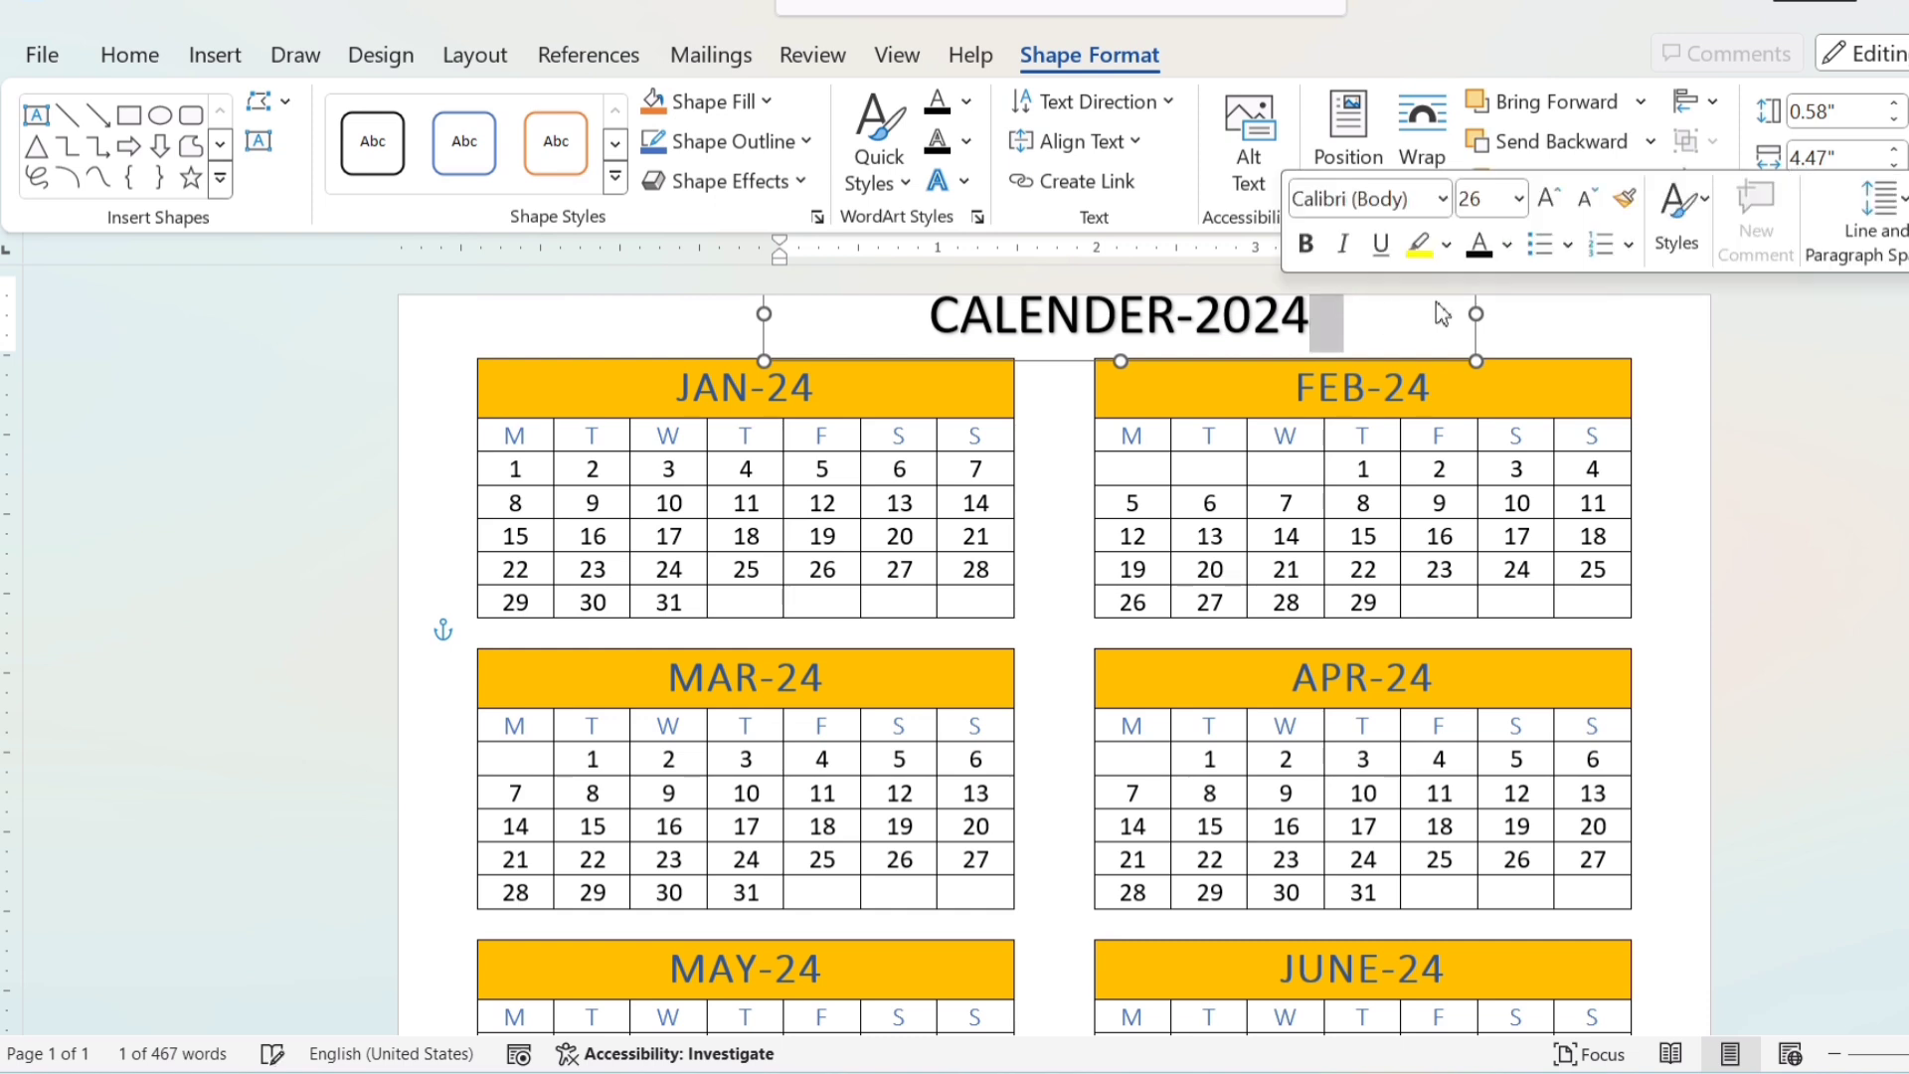
drag(1478, 341, 1392, 340)
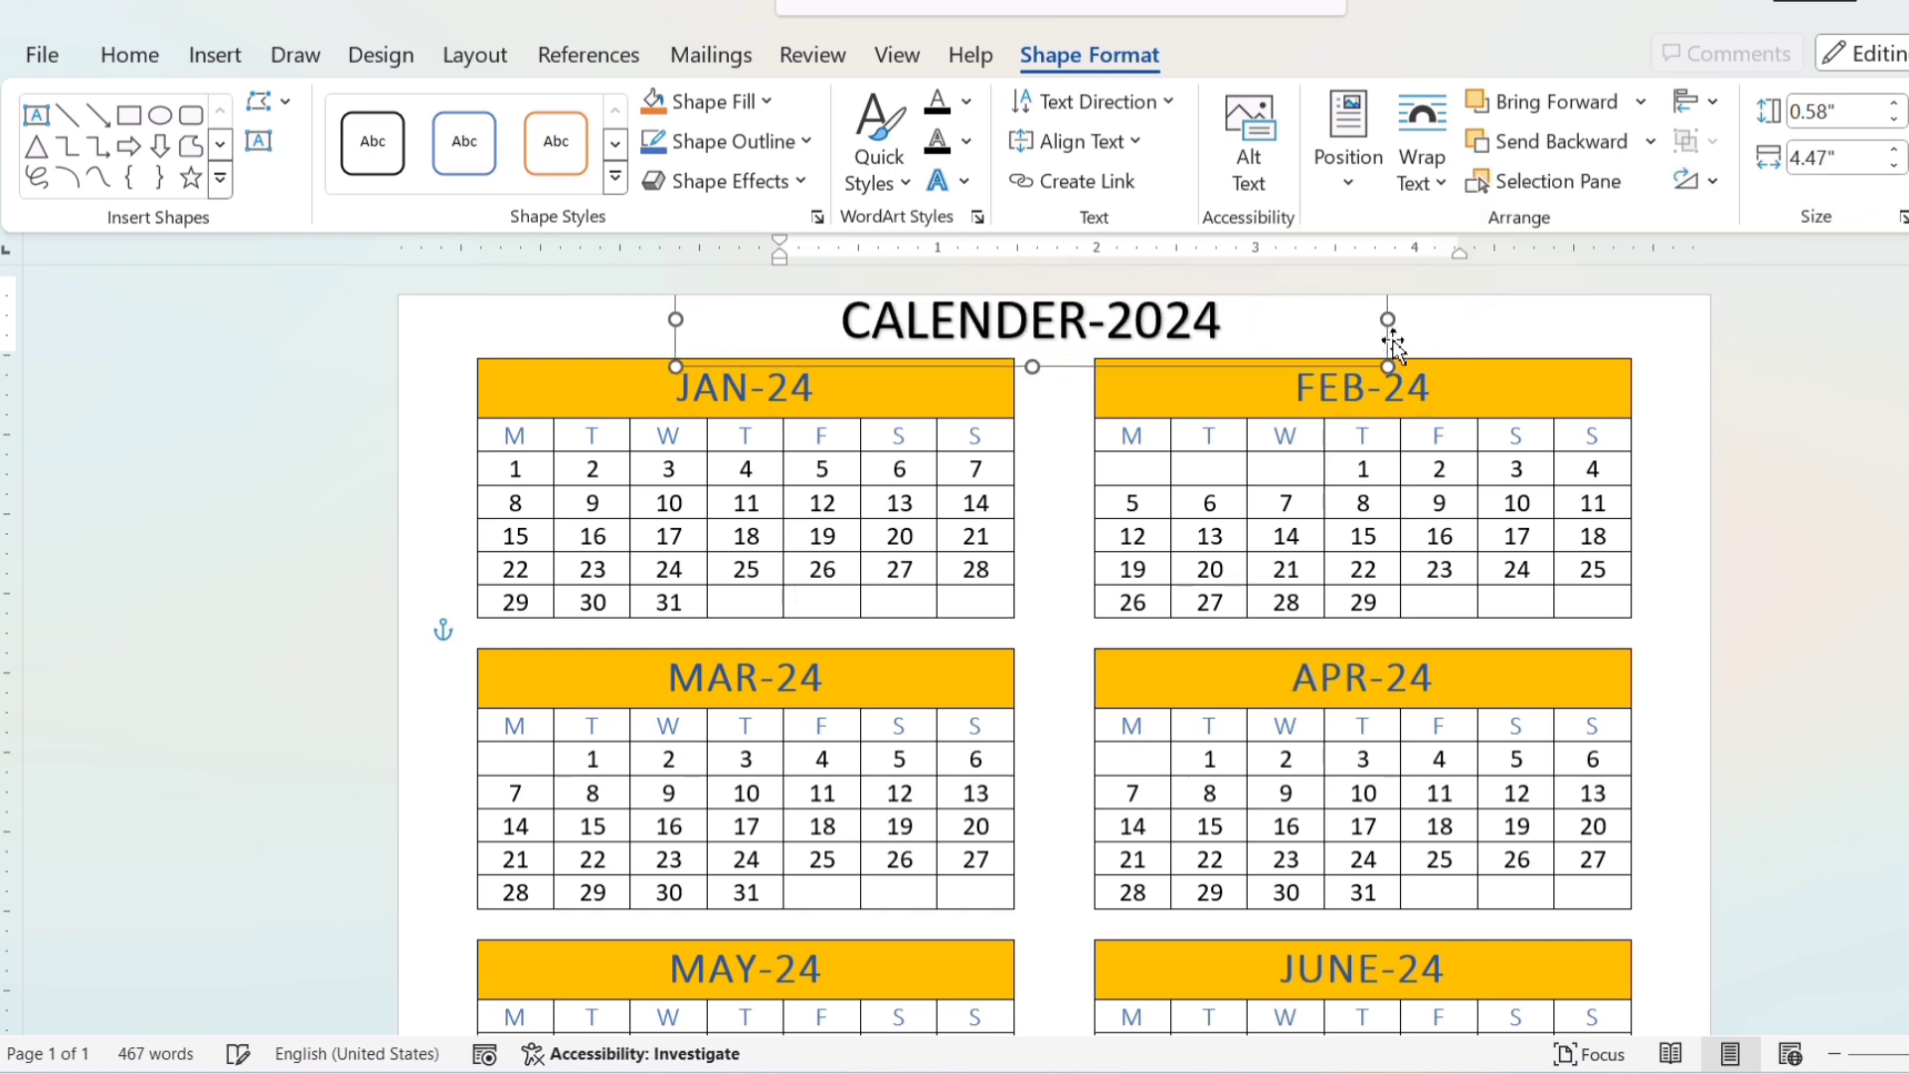
- Draw a text box about 8.24 by 0.32 inches across the full page width over the CALENDER-2024 title and send it to the back
click(1511, 332)
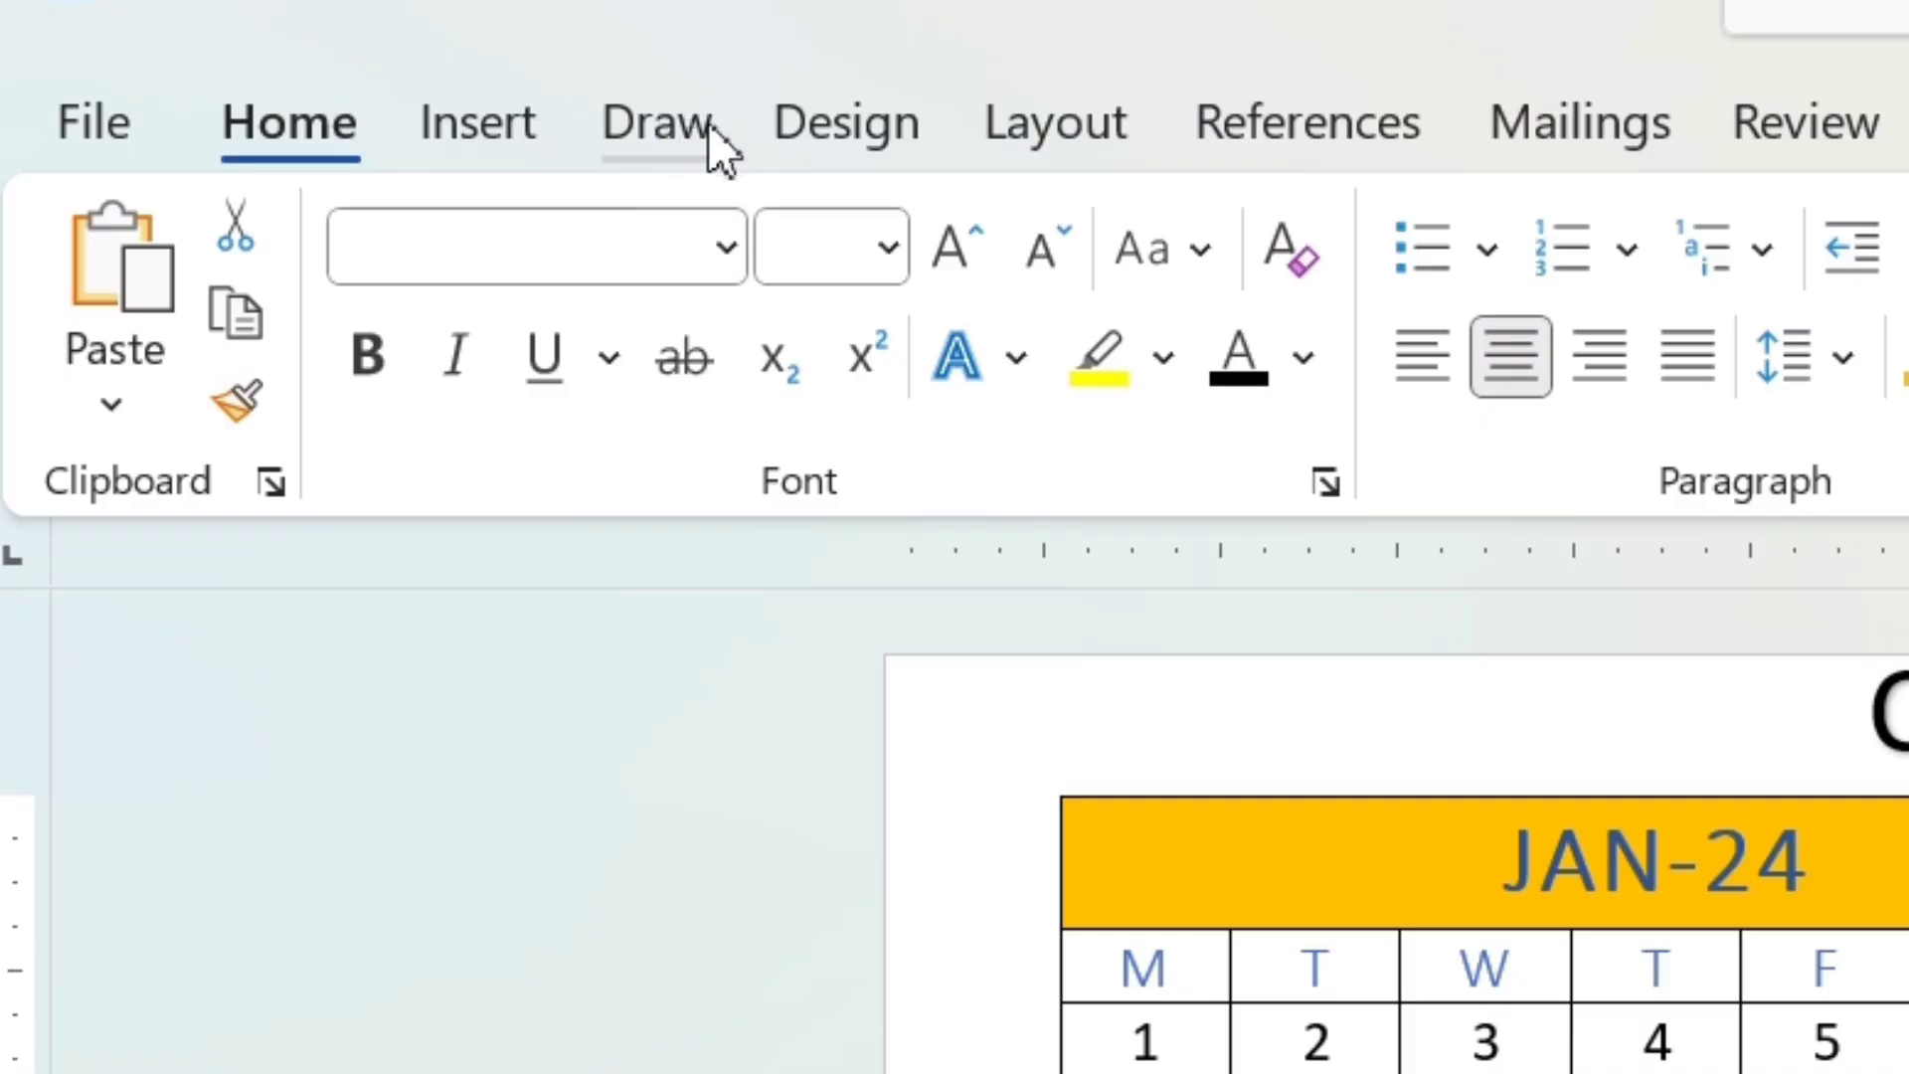
click(484, 140)
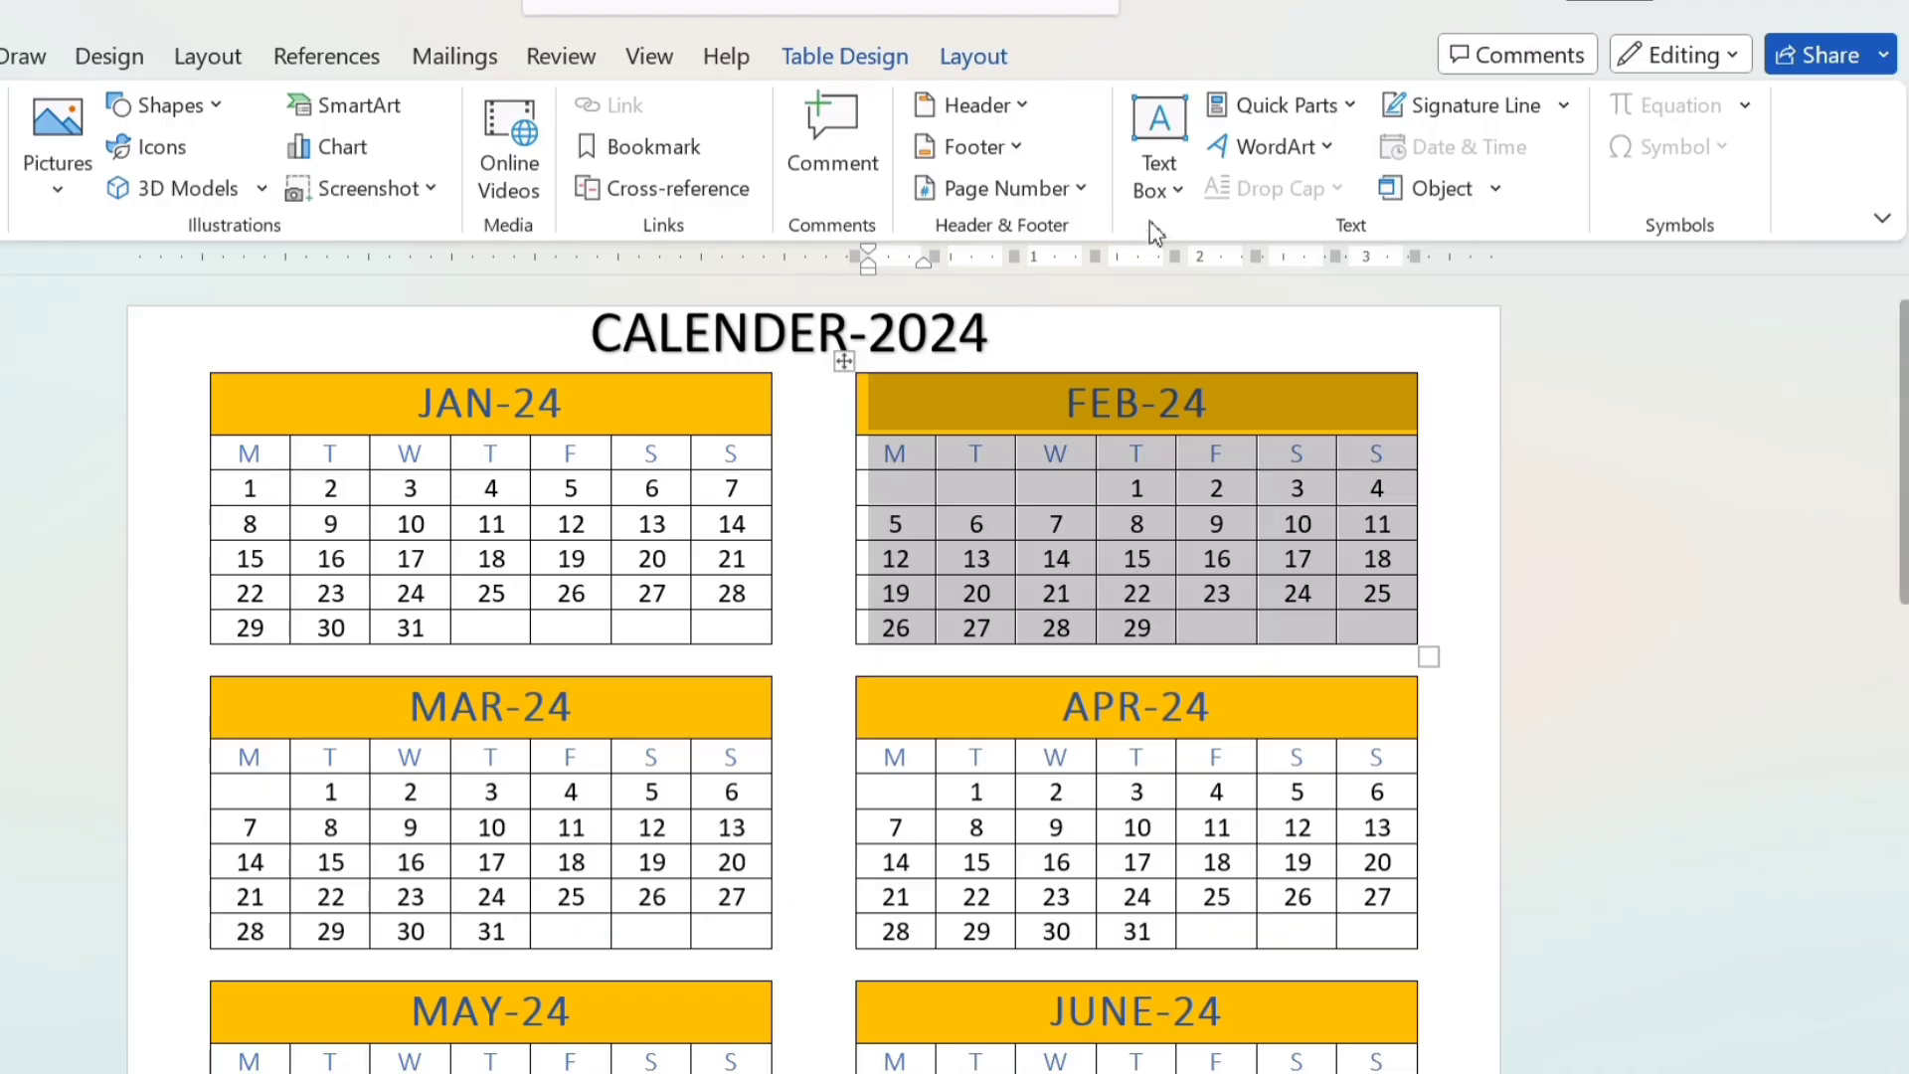
click(1178, 191)
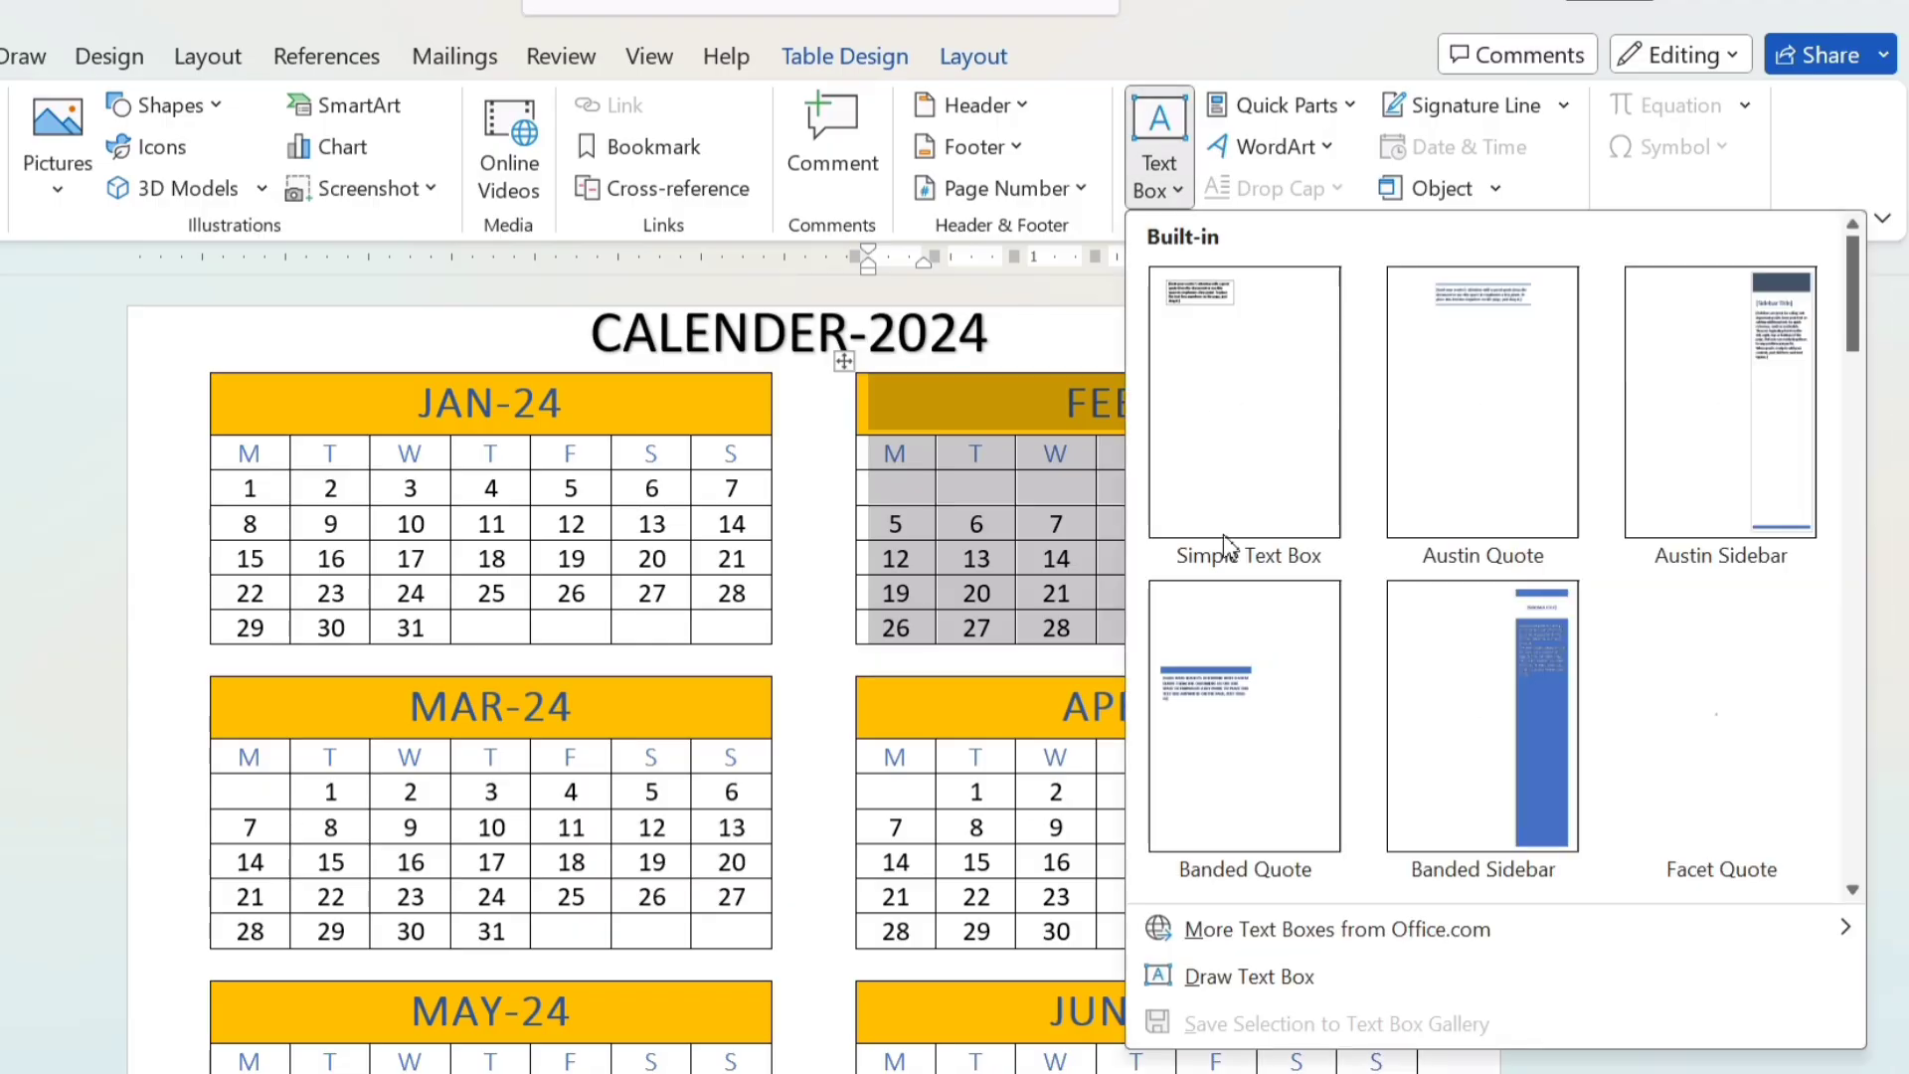
click(1217, 997)
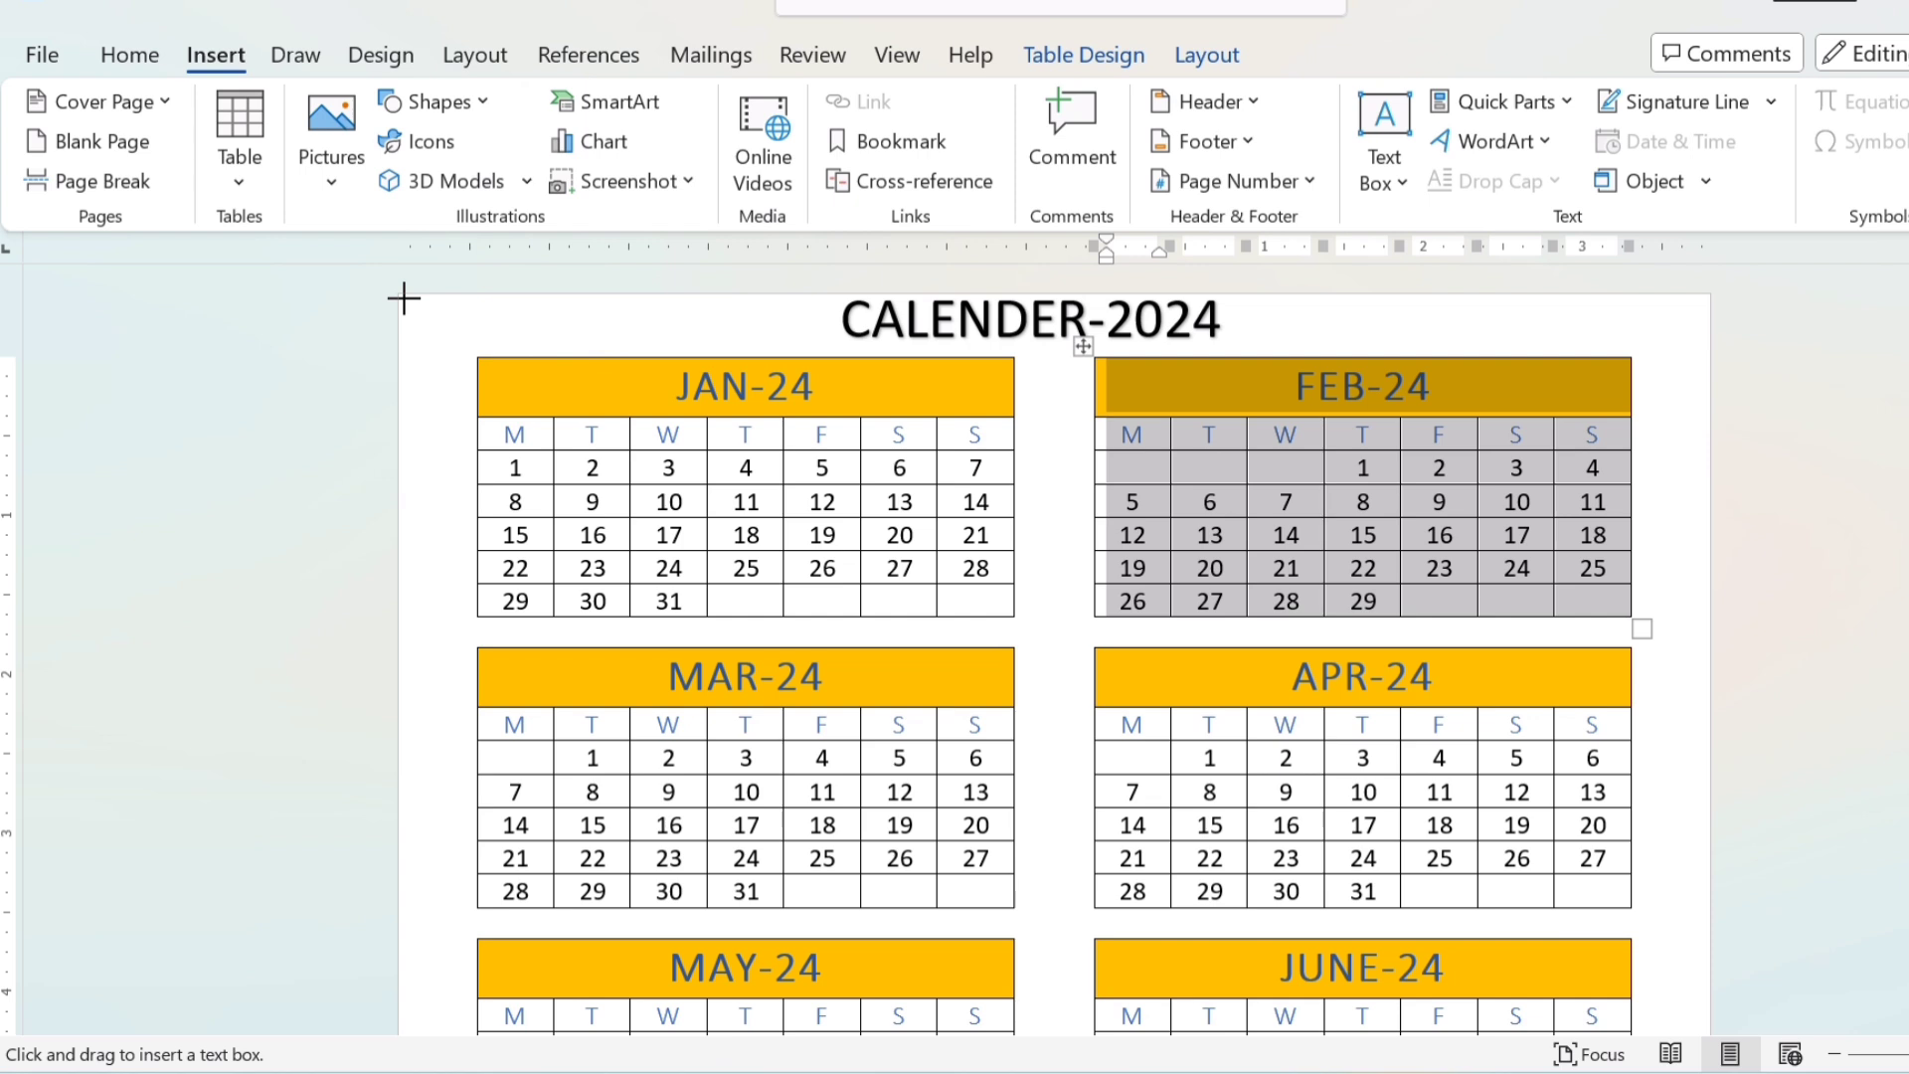
drag(404, 298, 1716, 347)
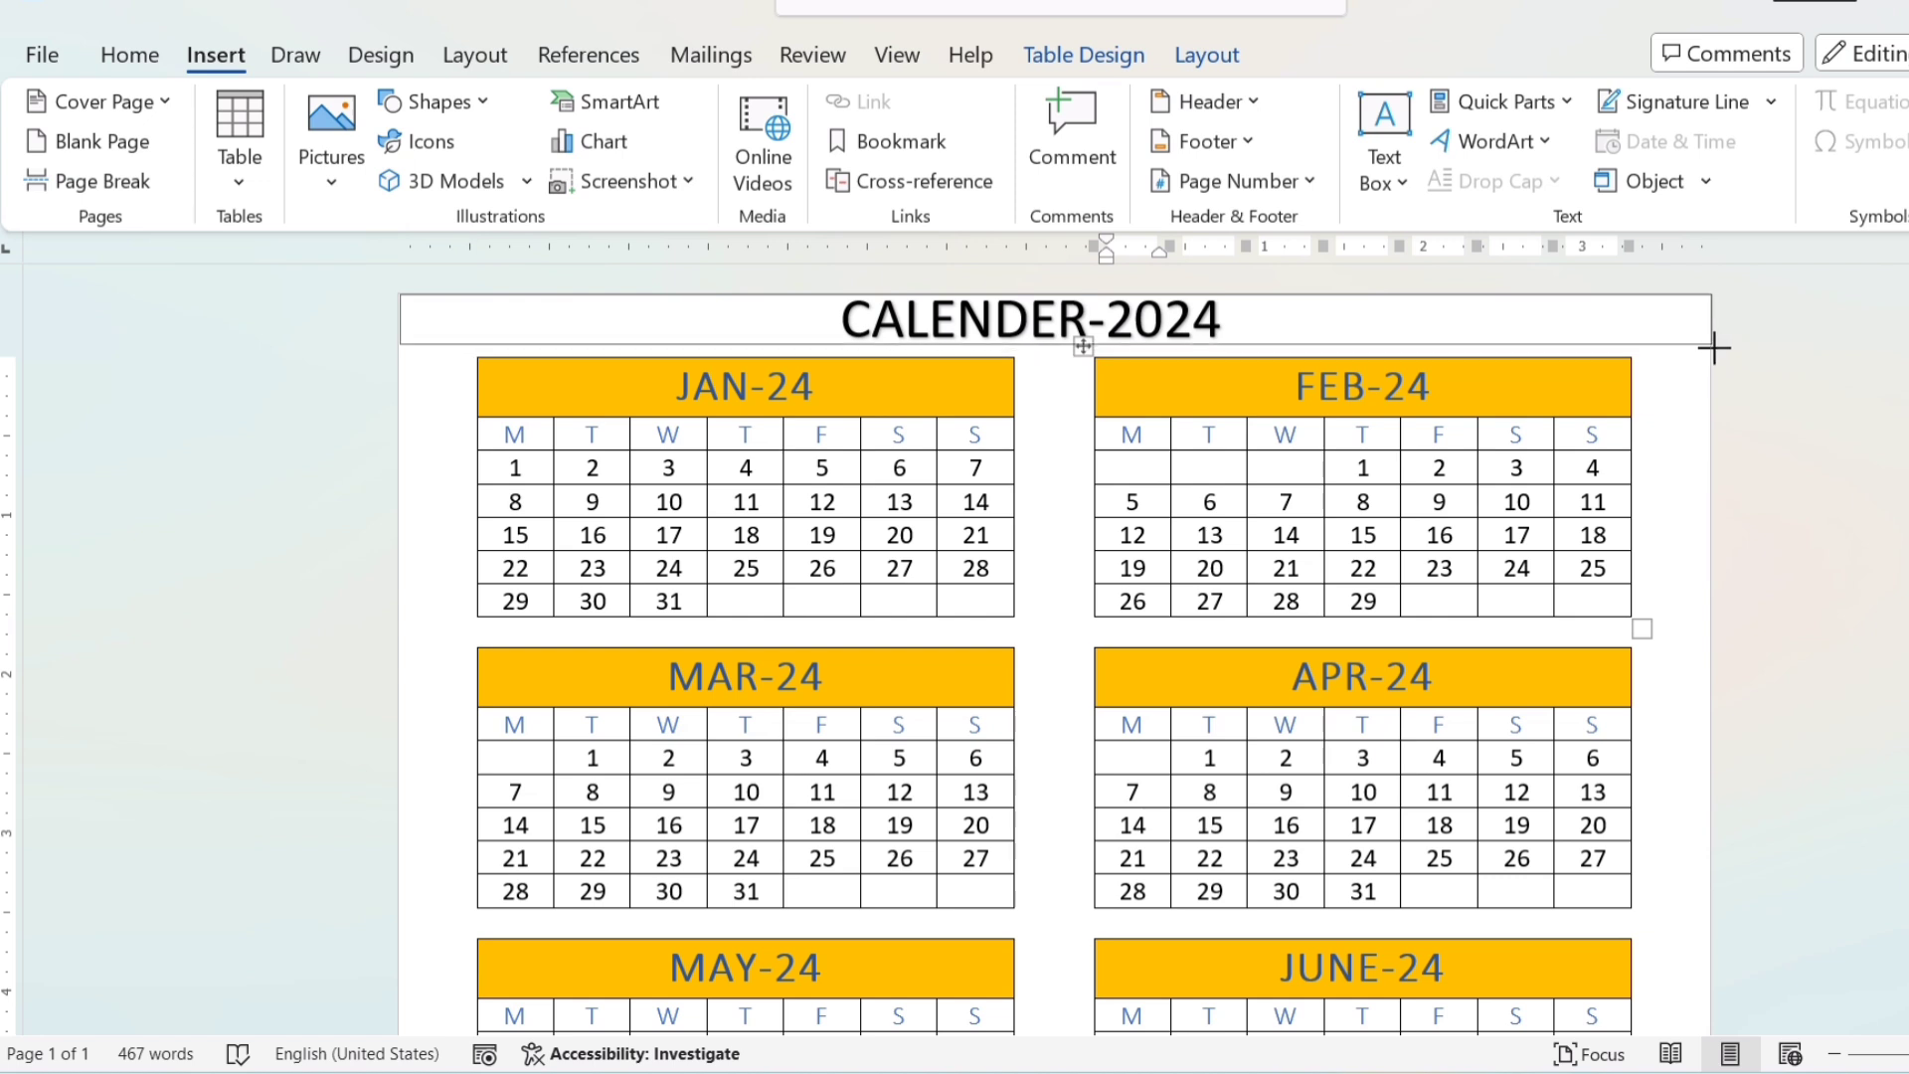
drag(1714, 348, 1714, 348)
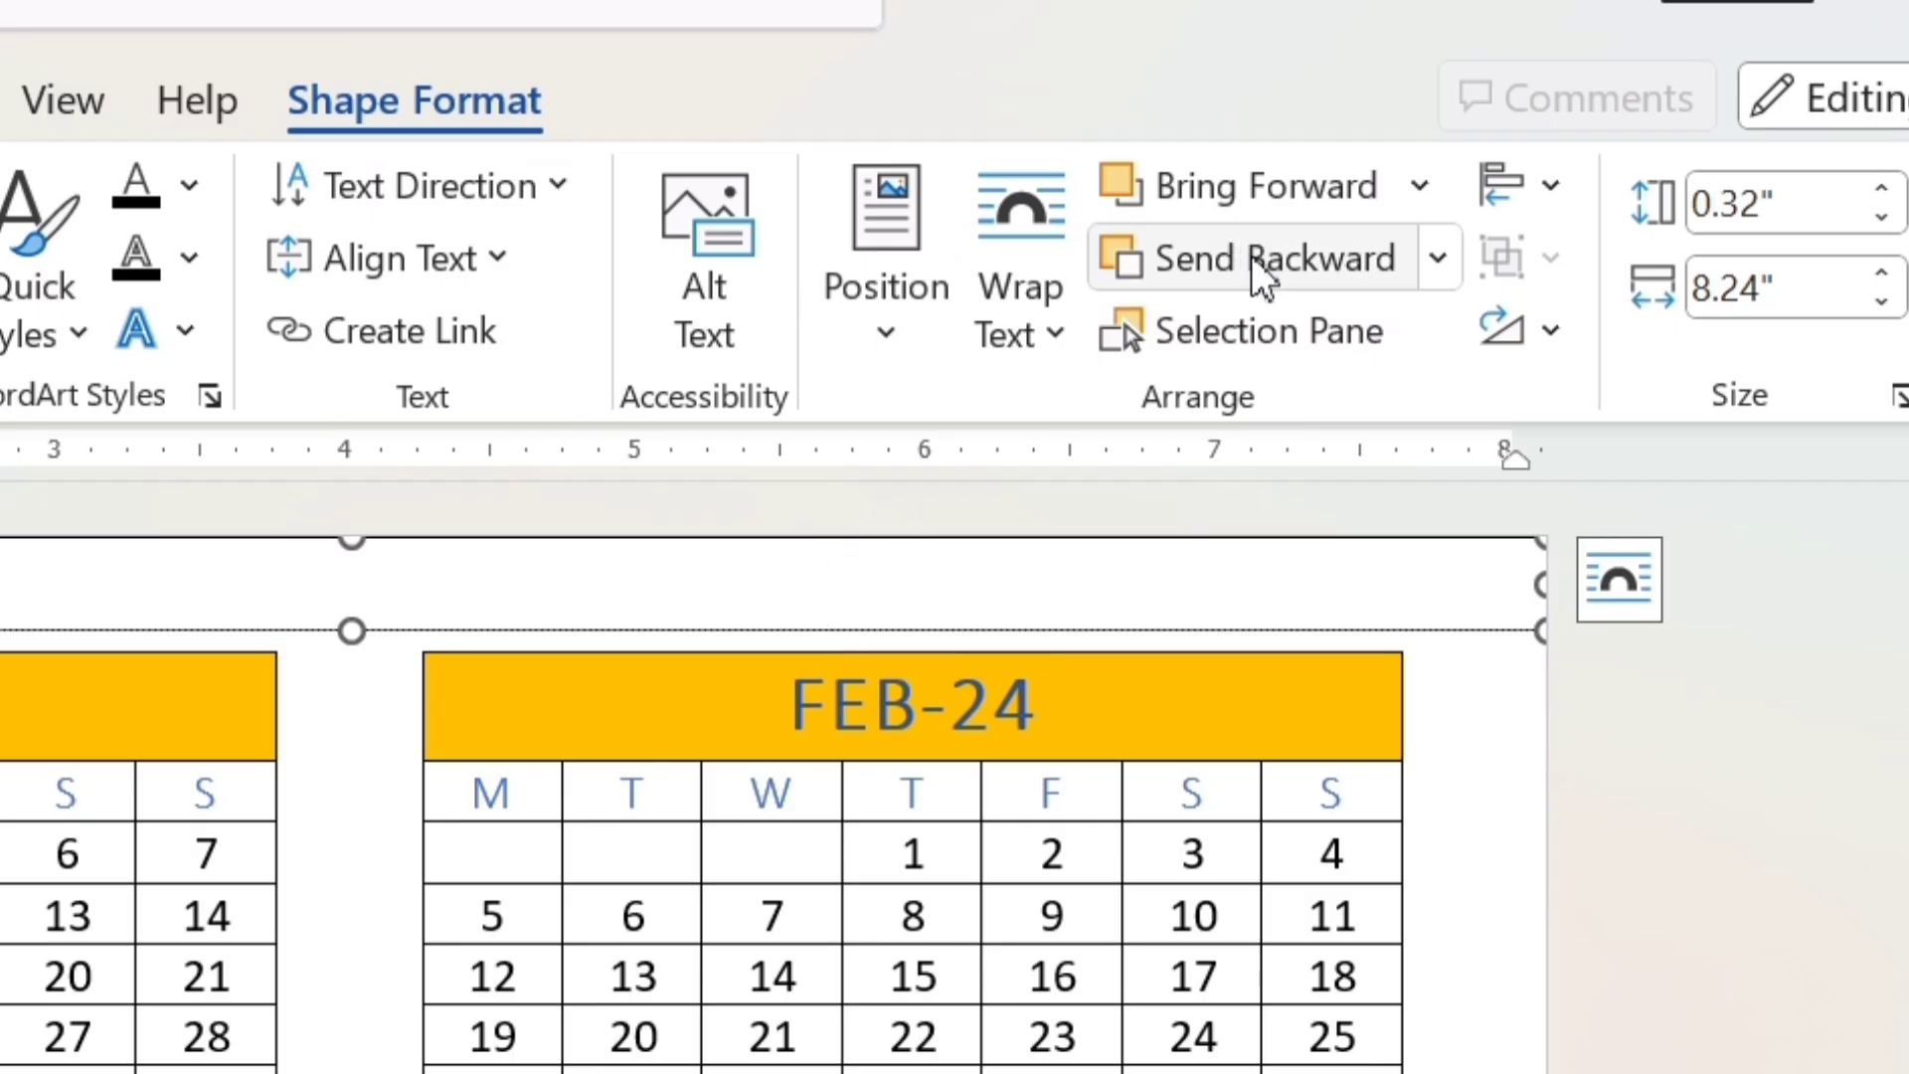
click(1444, 257)
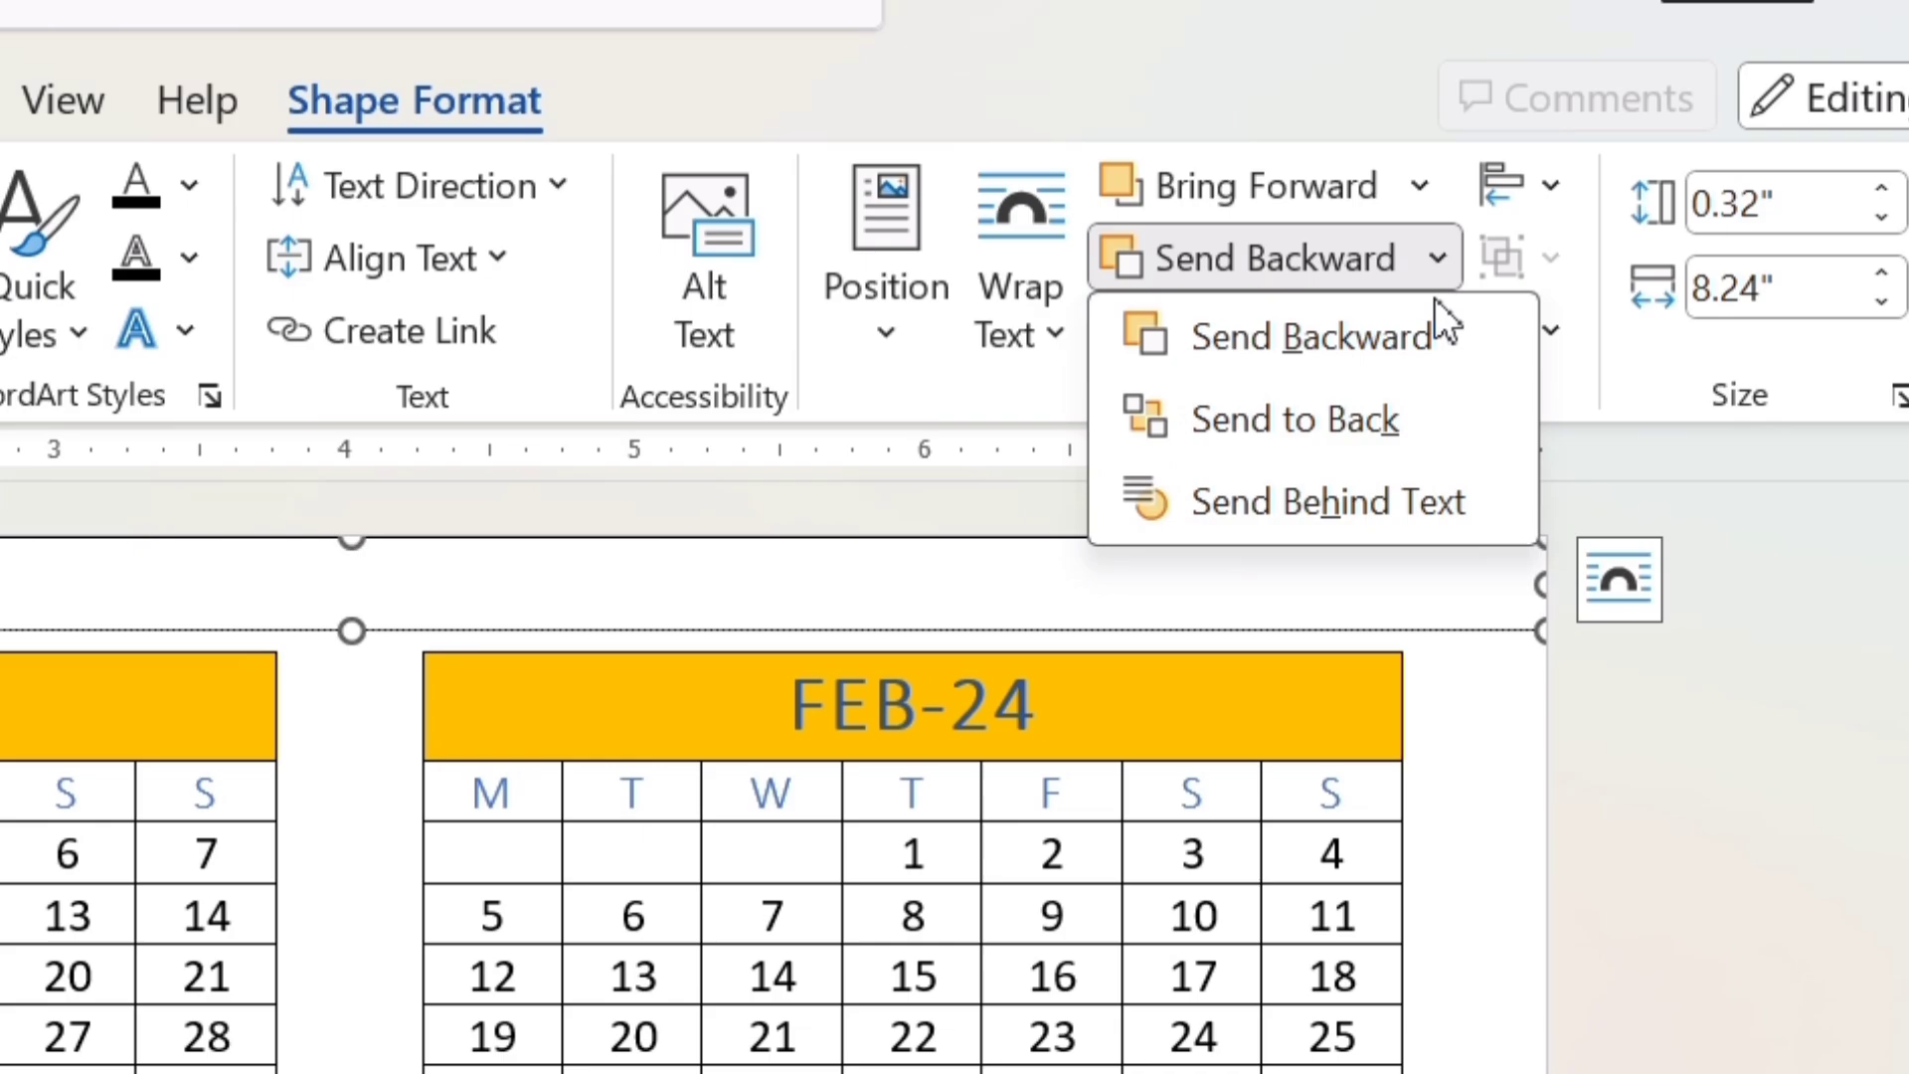
click(1340, 422)
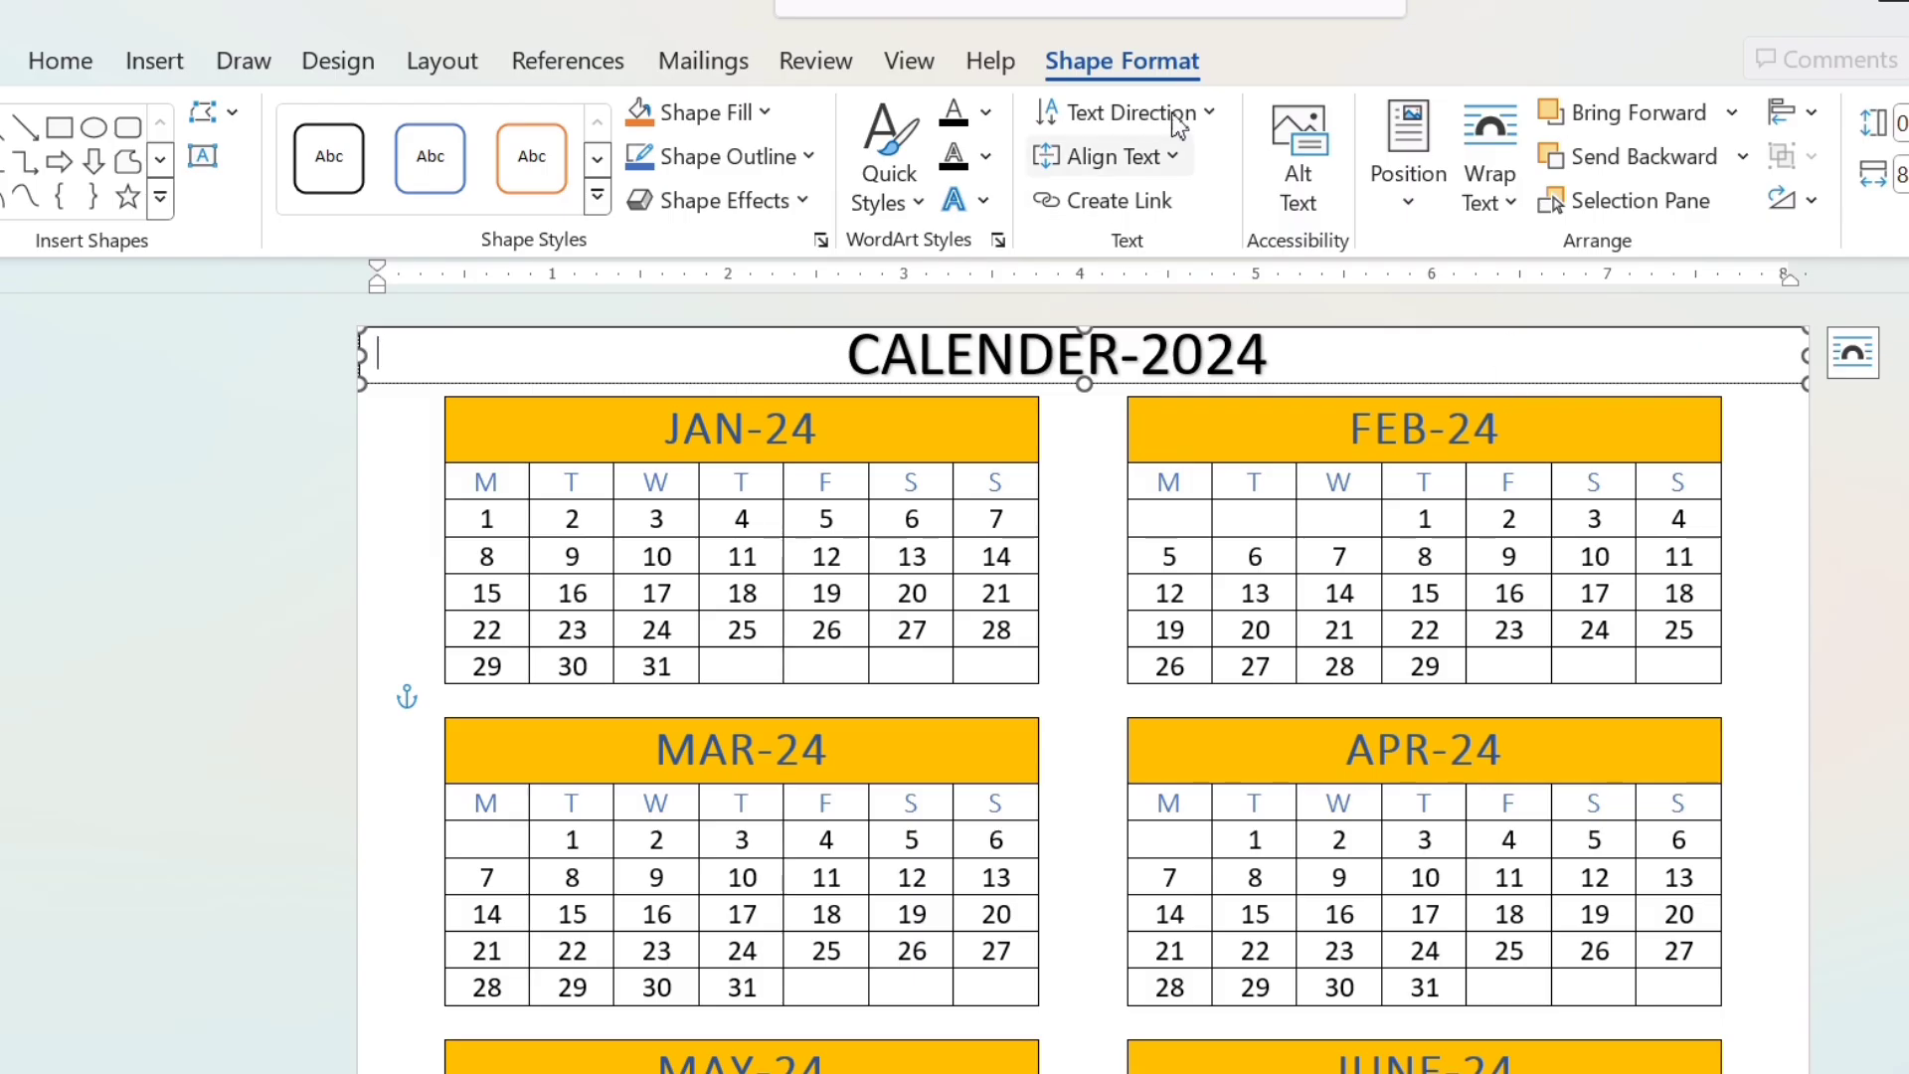
- Fill the text box behind the title with standard light blue and remove its outline
click(766, 112)
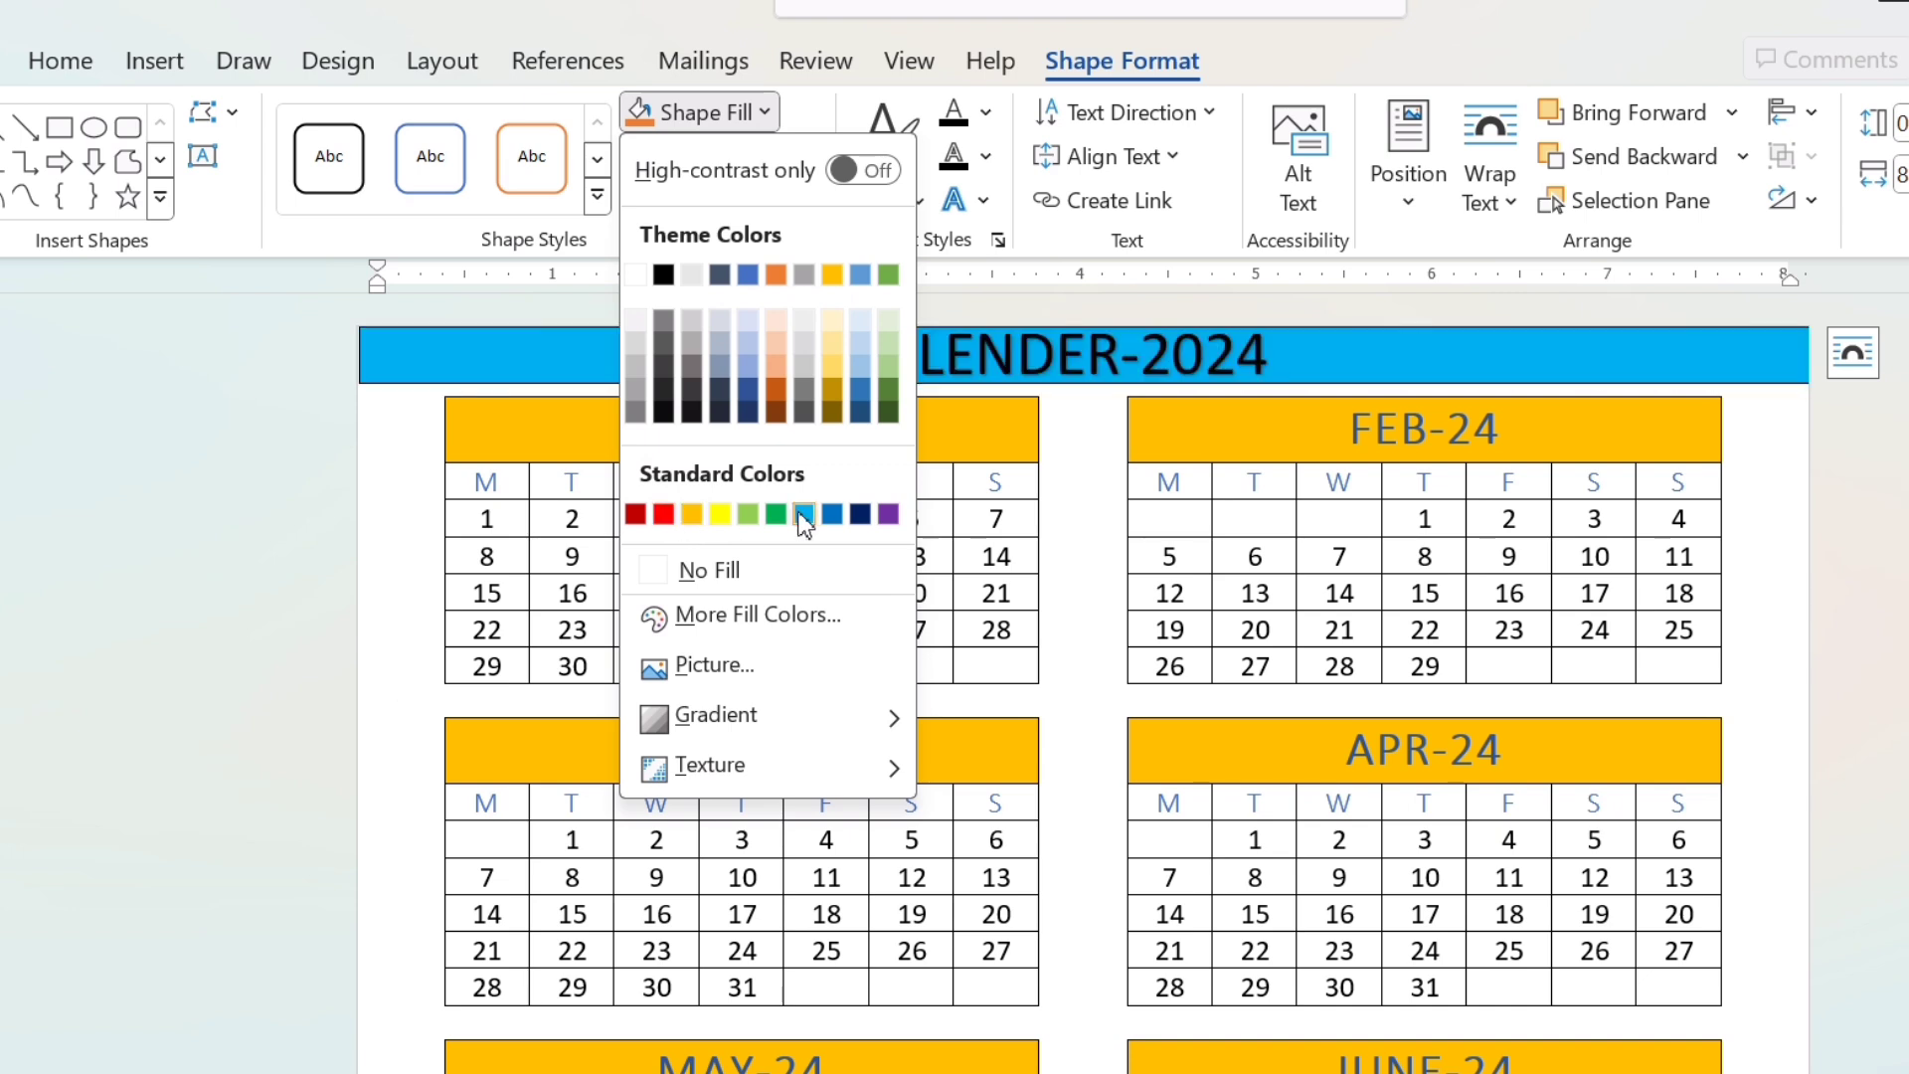
key(Escape)
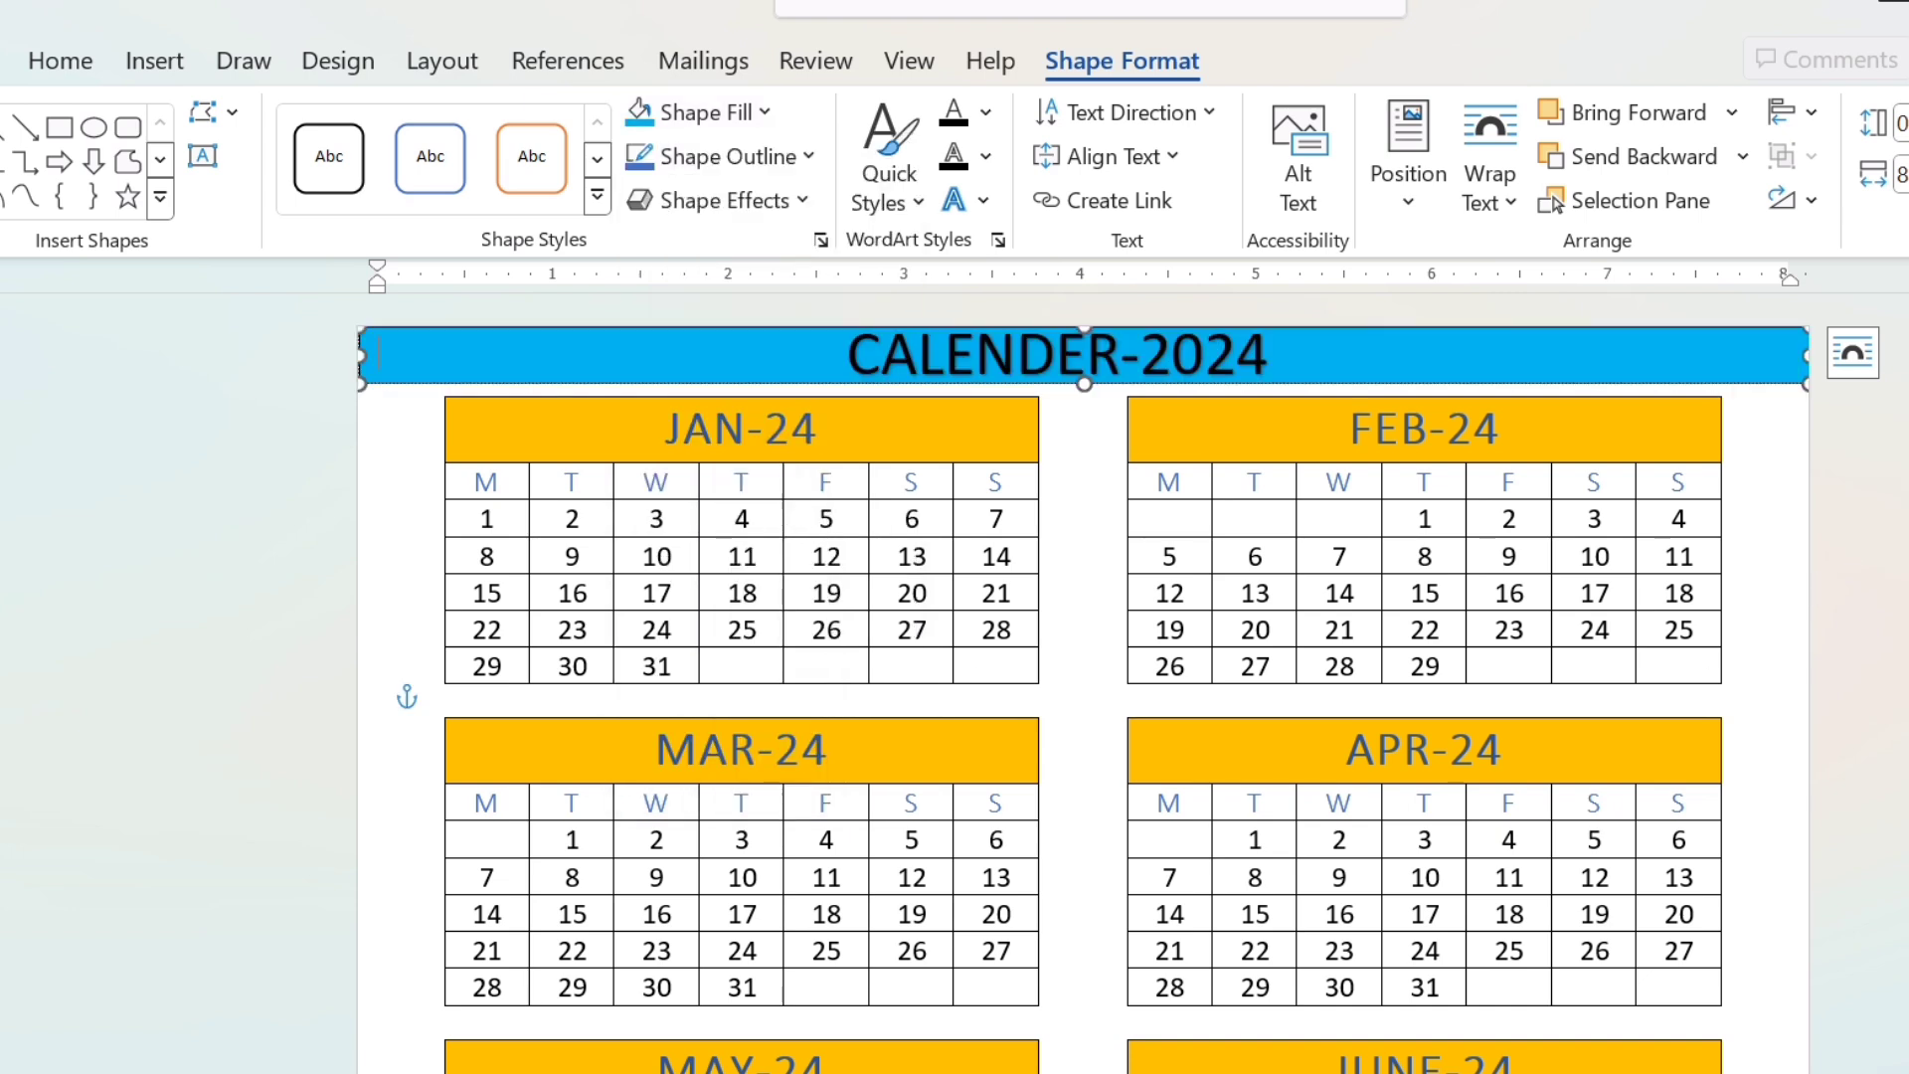
click(1114, 390)
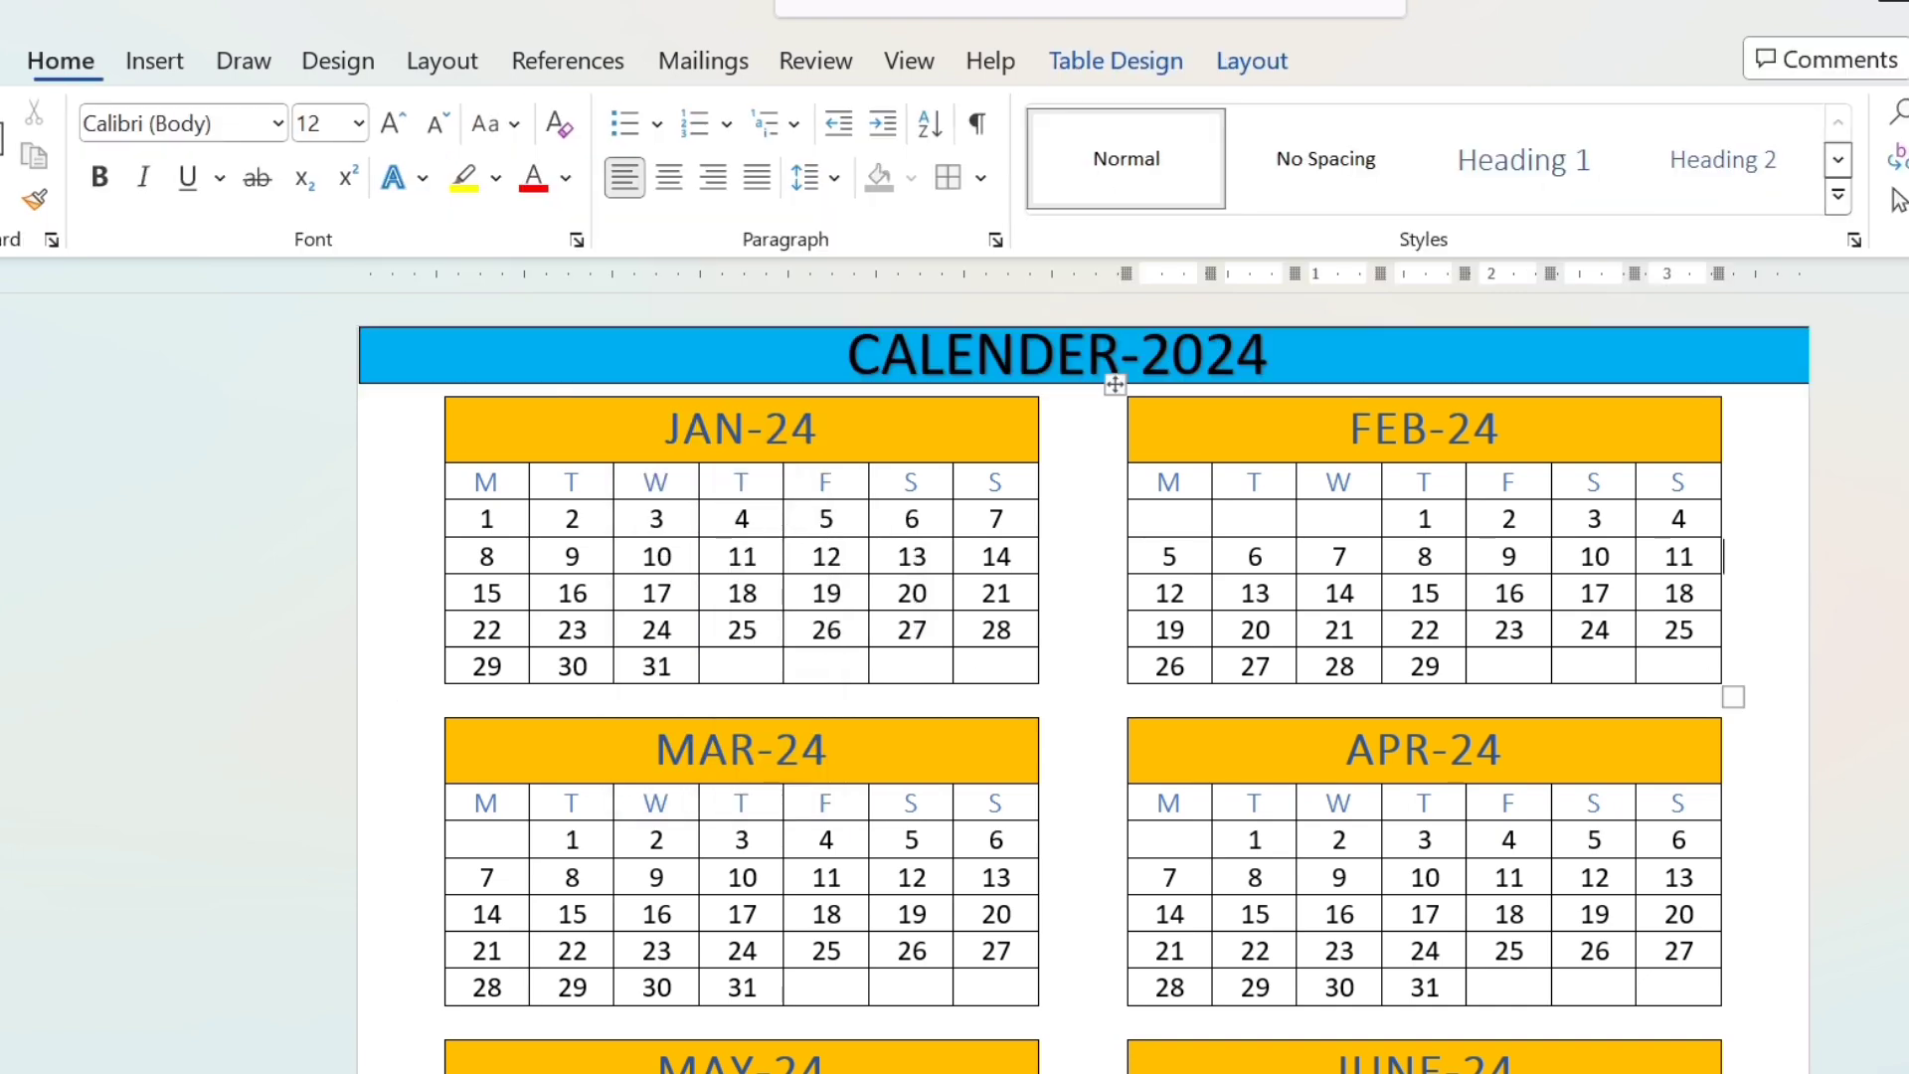
click(1658, 343)
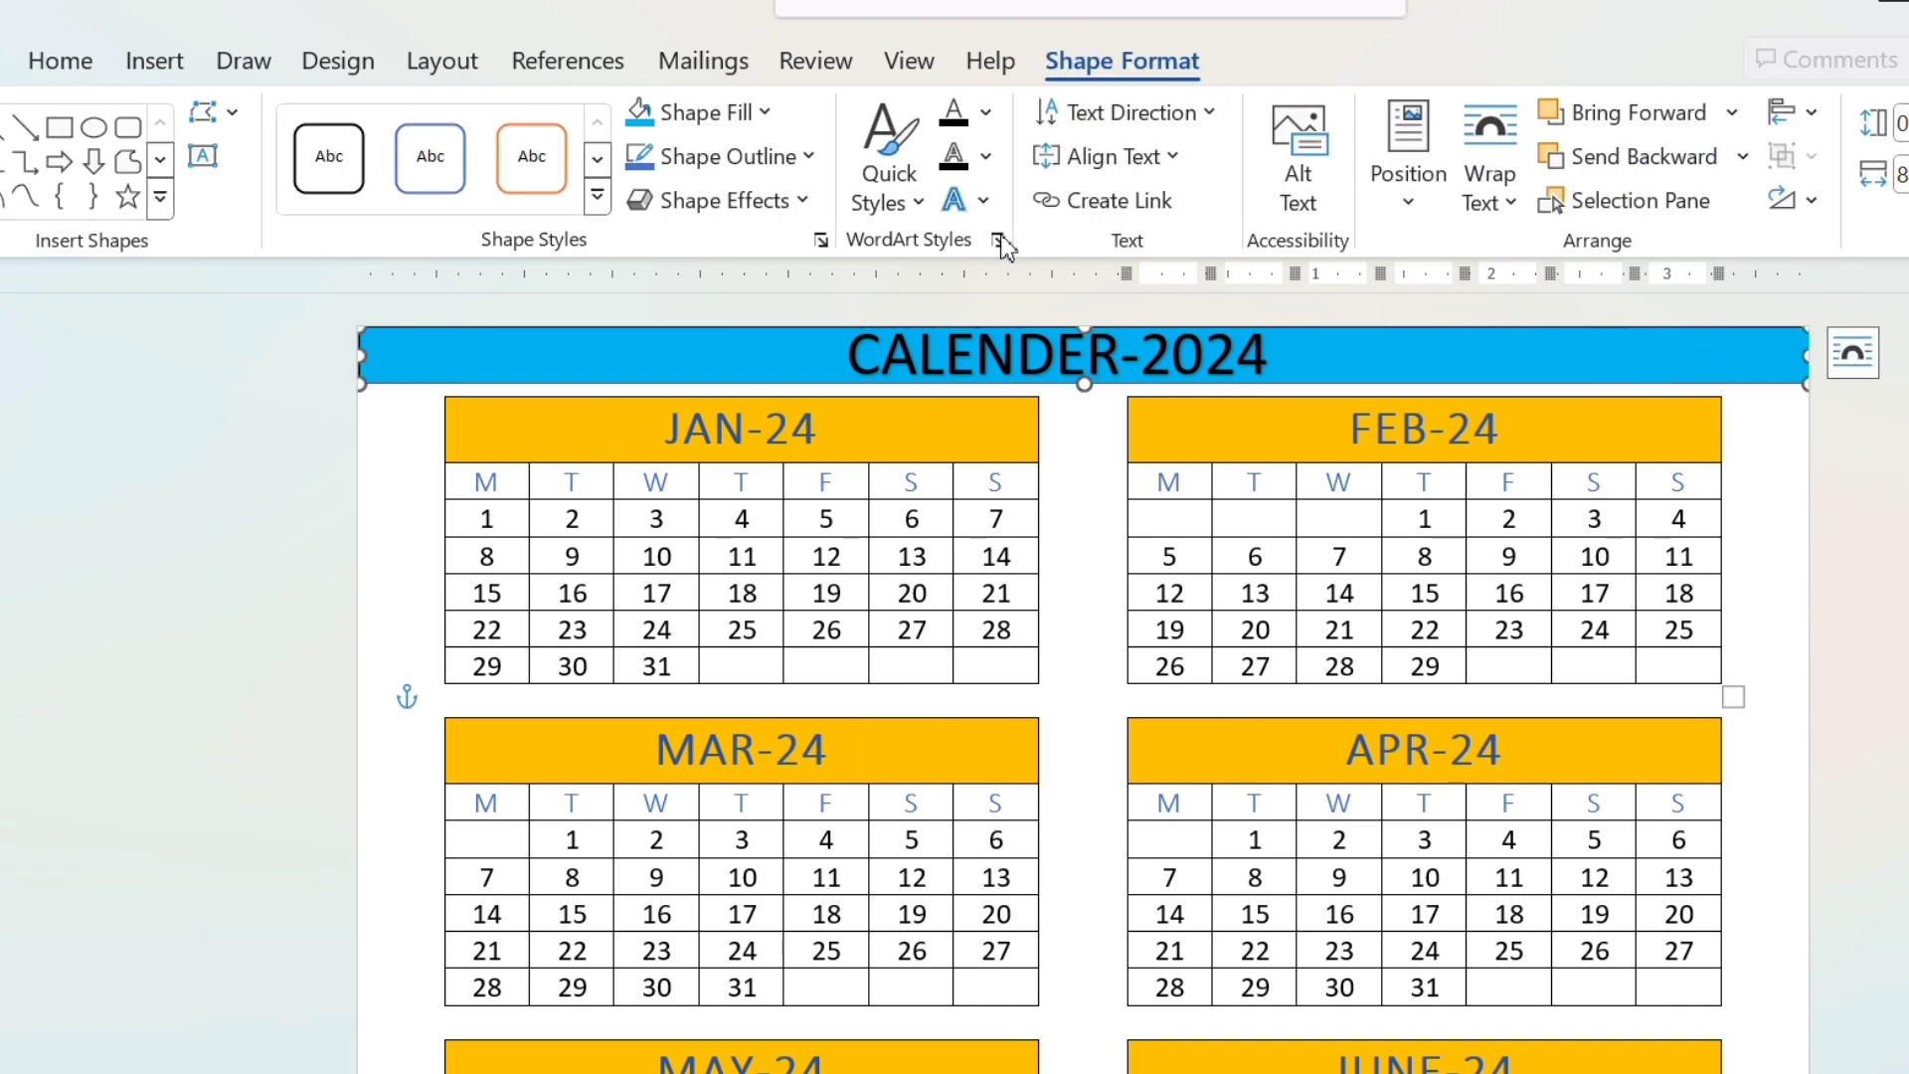
click(803, 157)
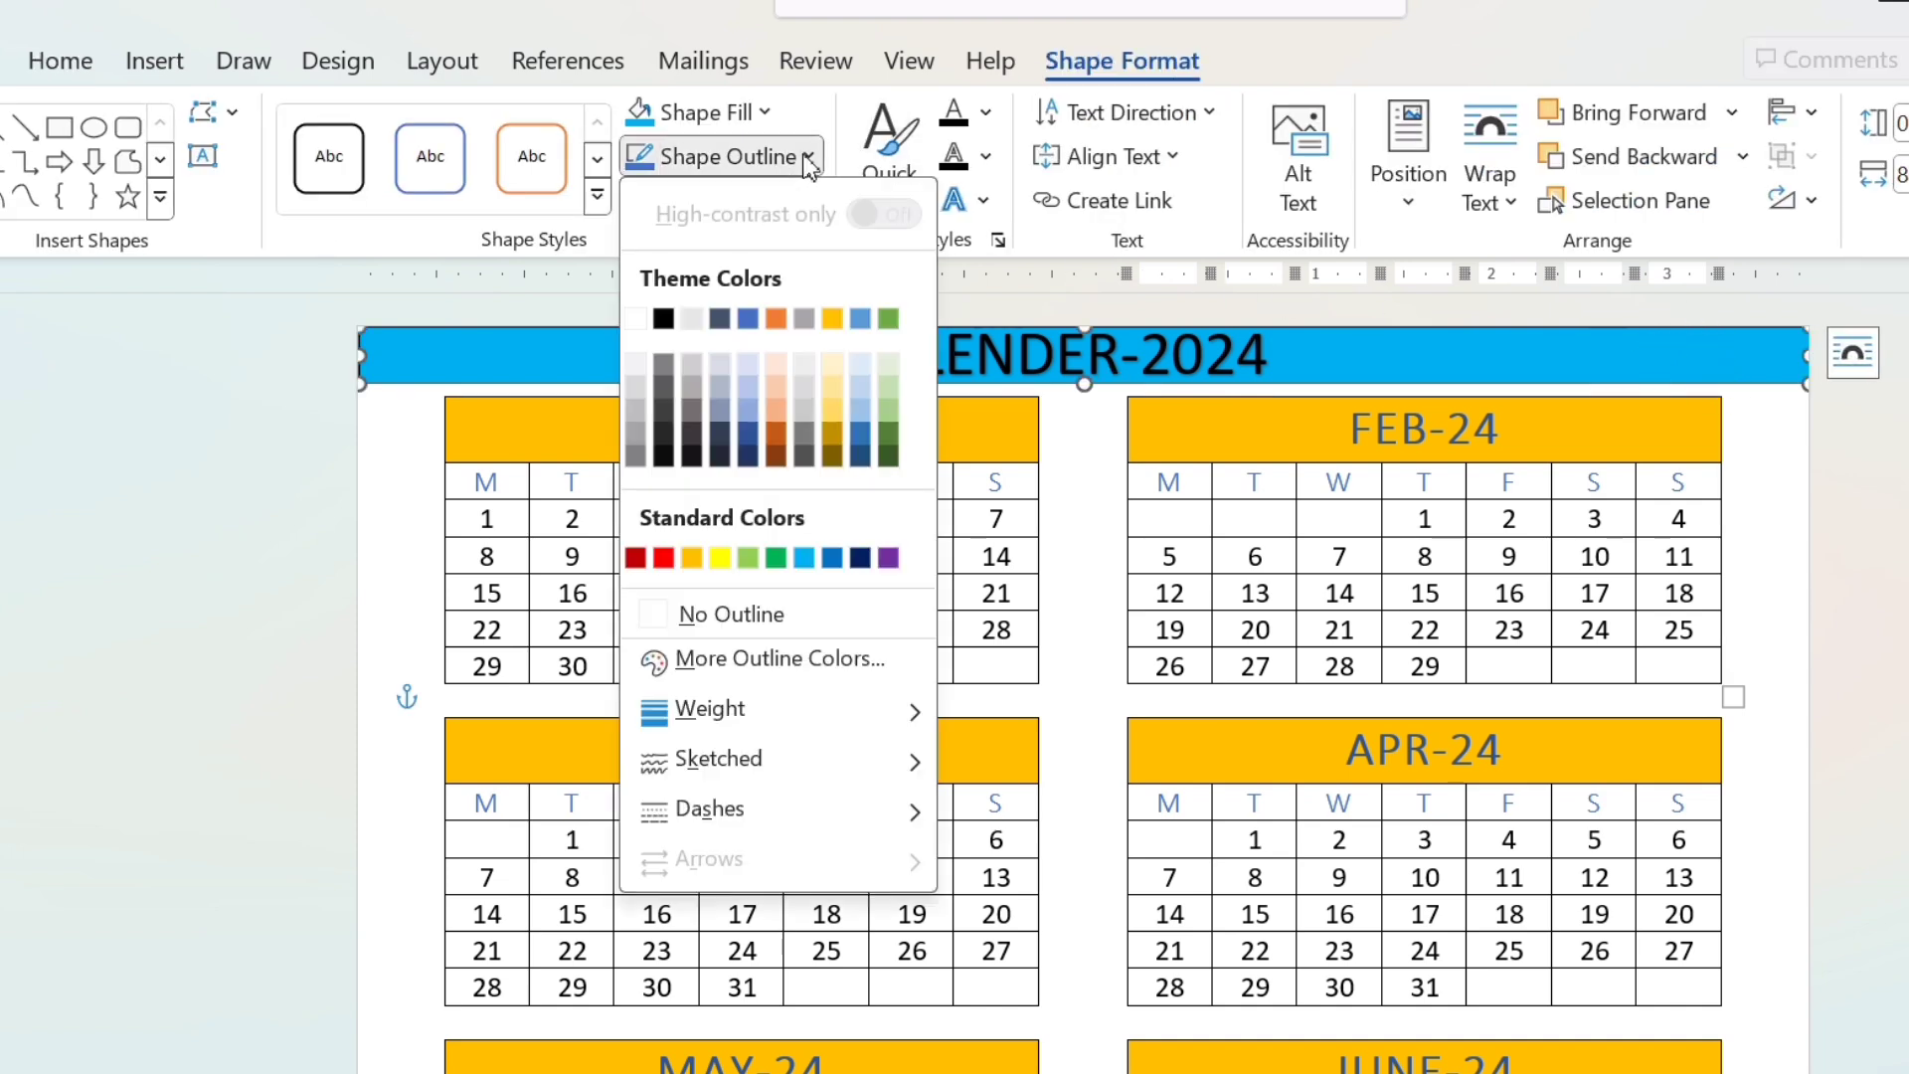
click(778, 614)
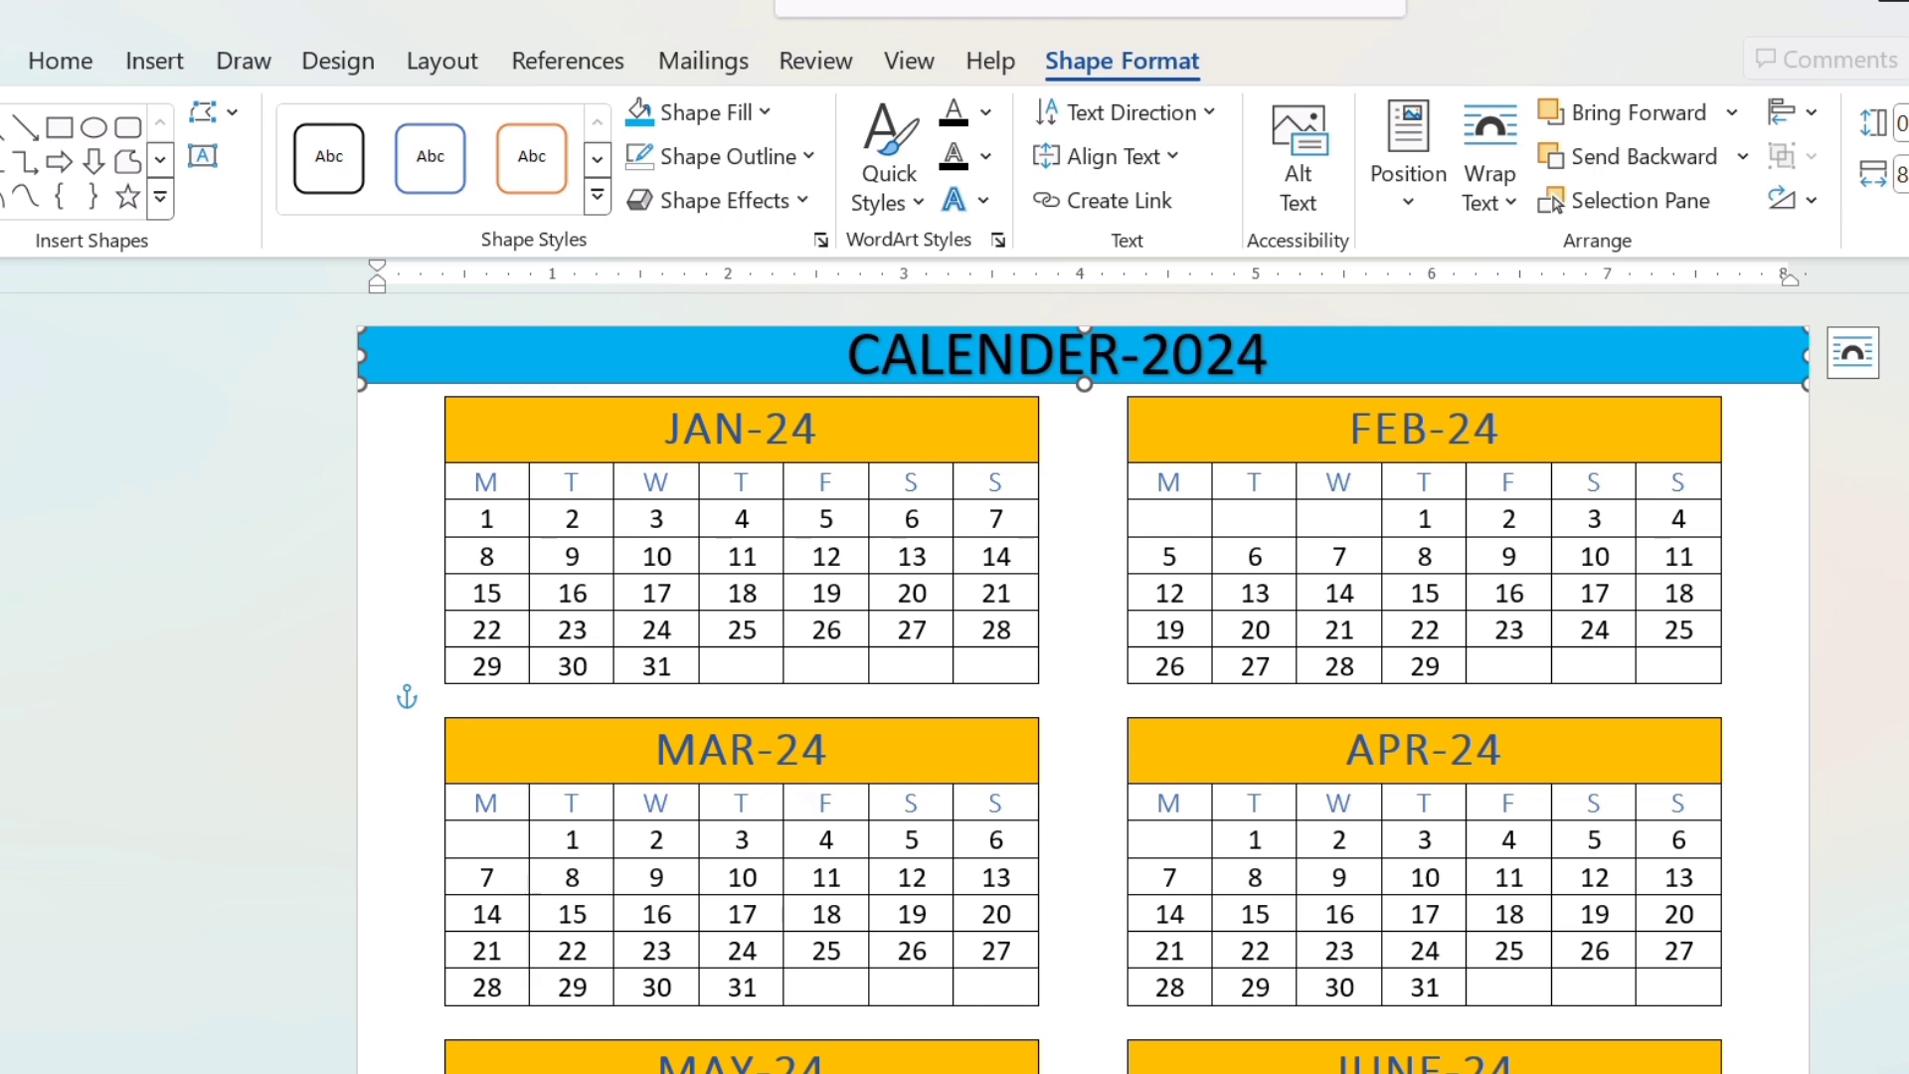
click(1114, 387)
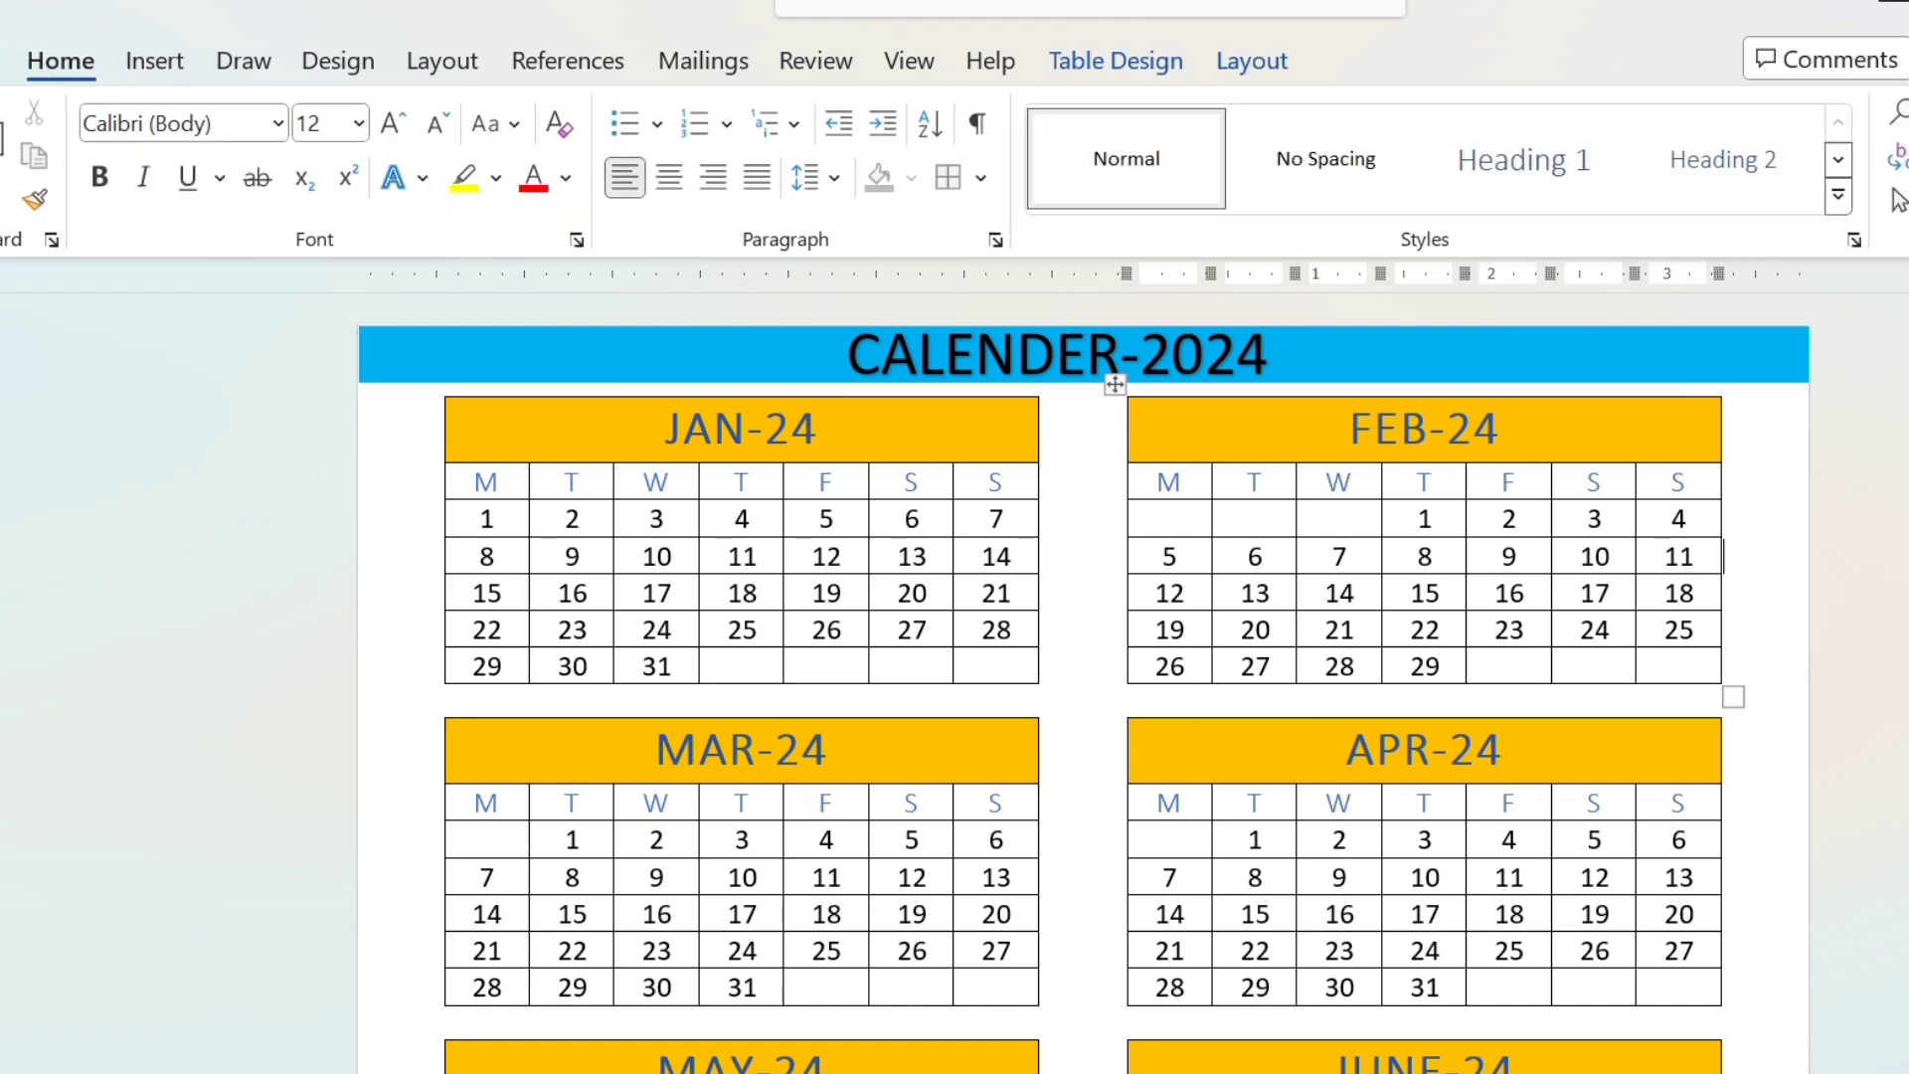
- Change the text fill of the CALENDER-2024 WordArt title to standard yellow
click(1300, 398)
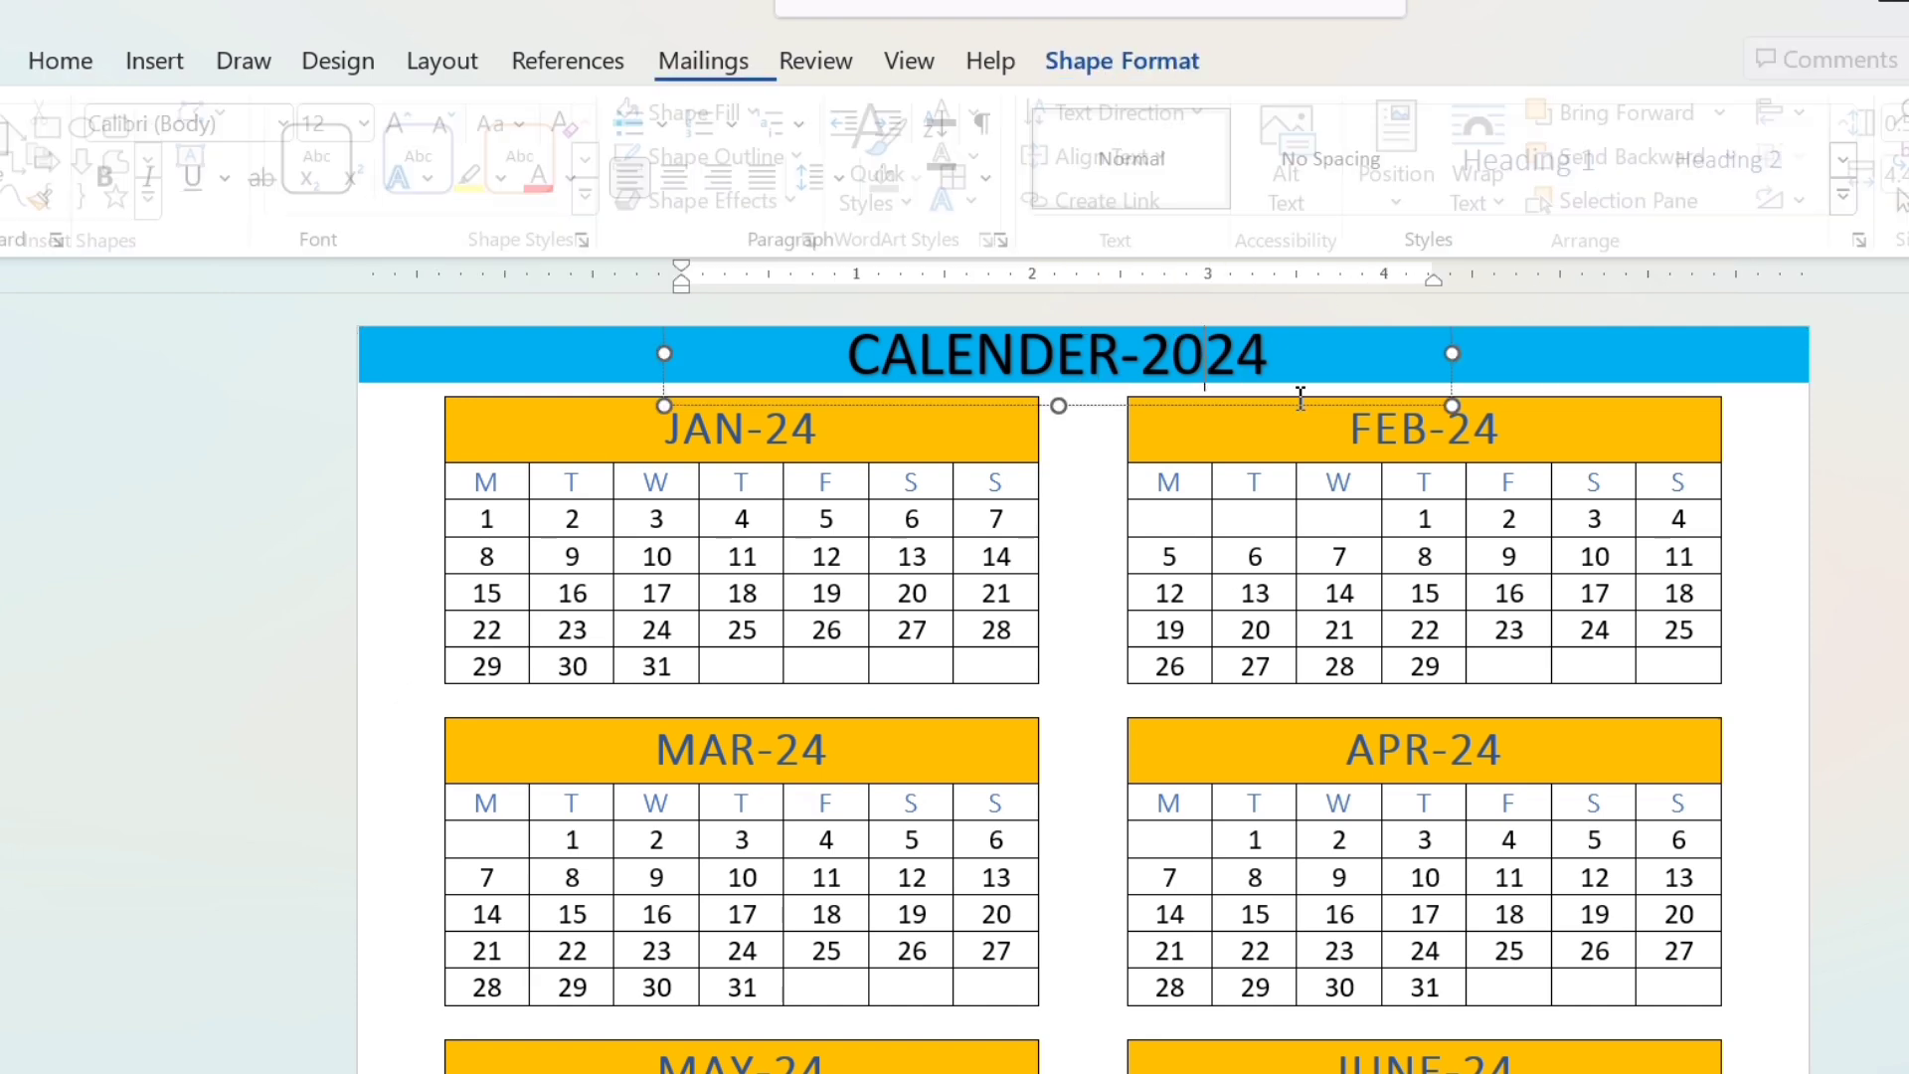
drag(845, 354, 1268, 354)
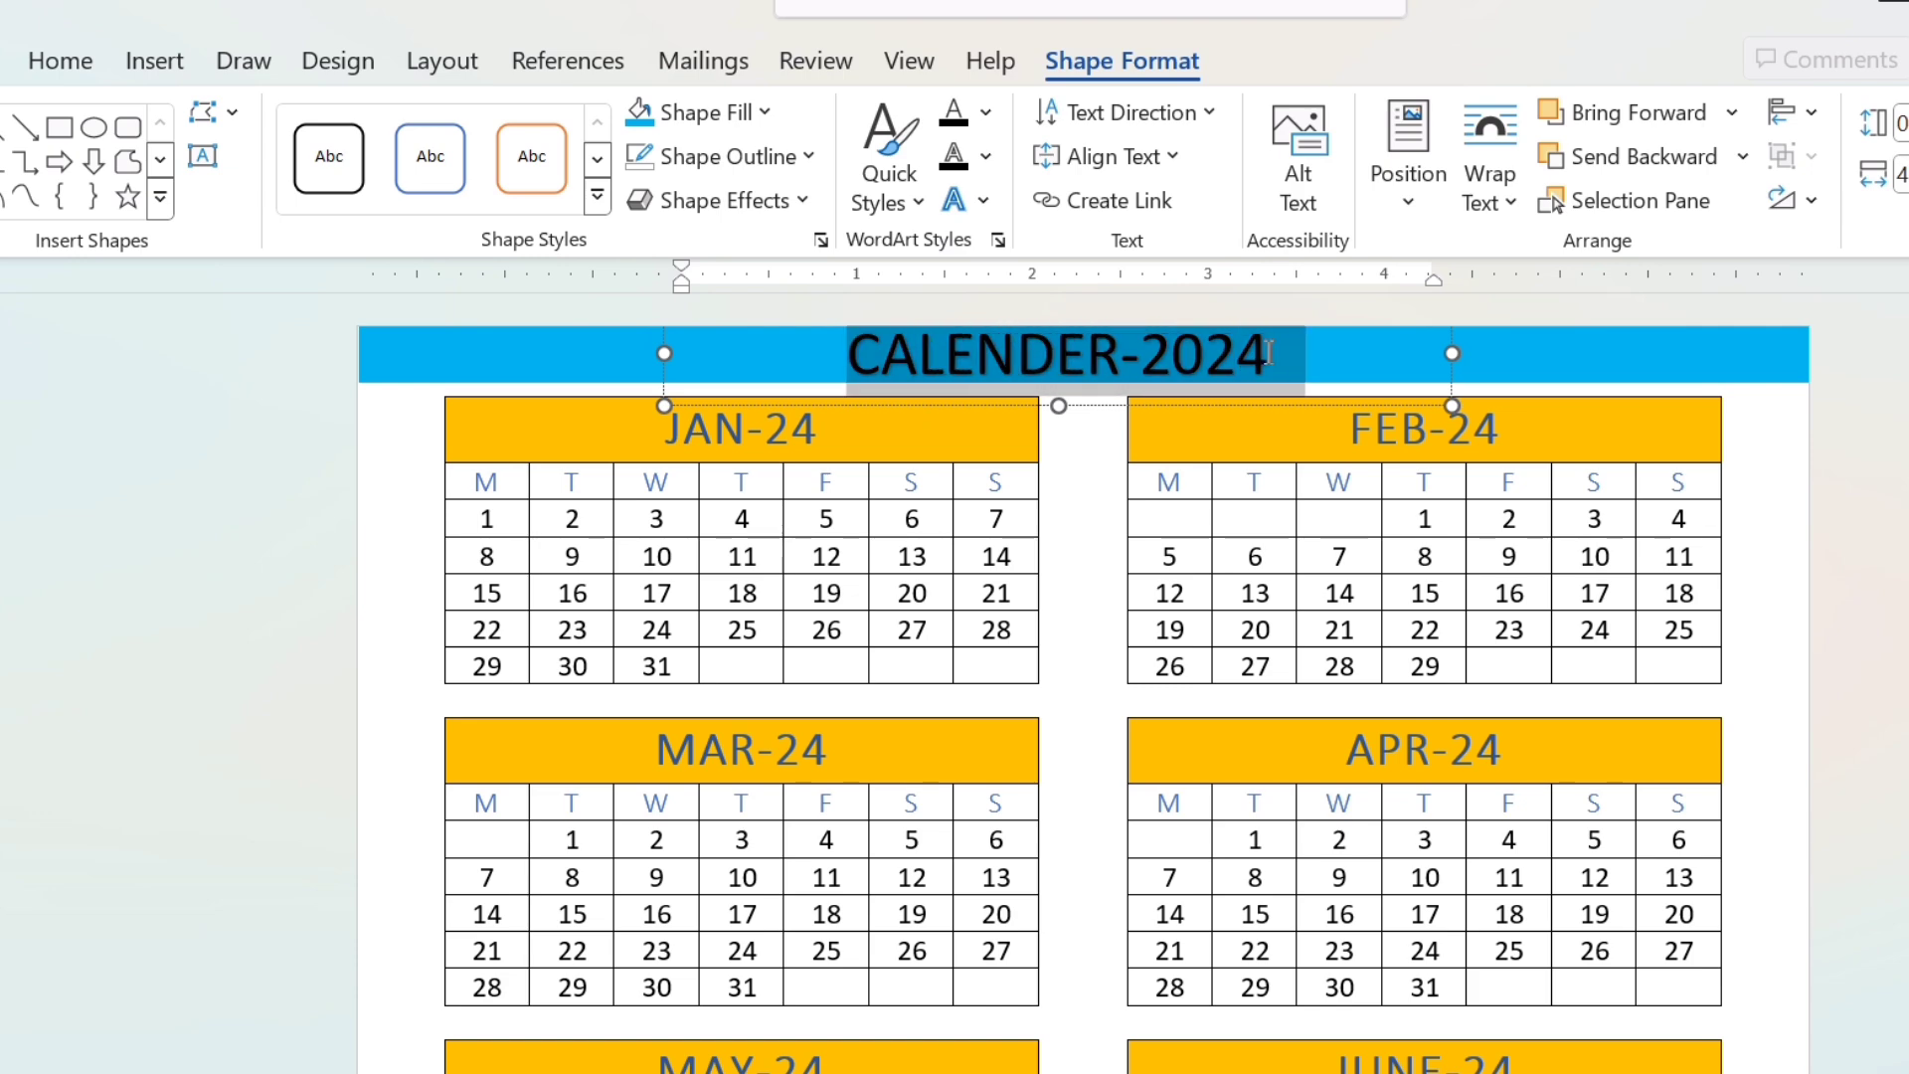
click(985, 112)
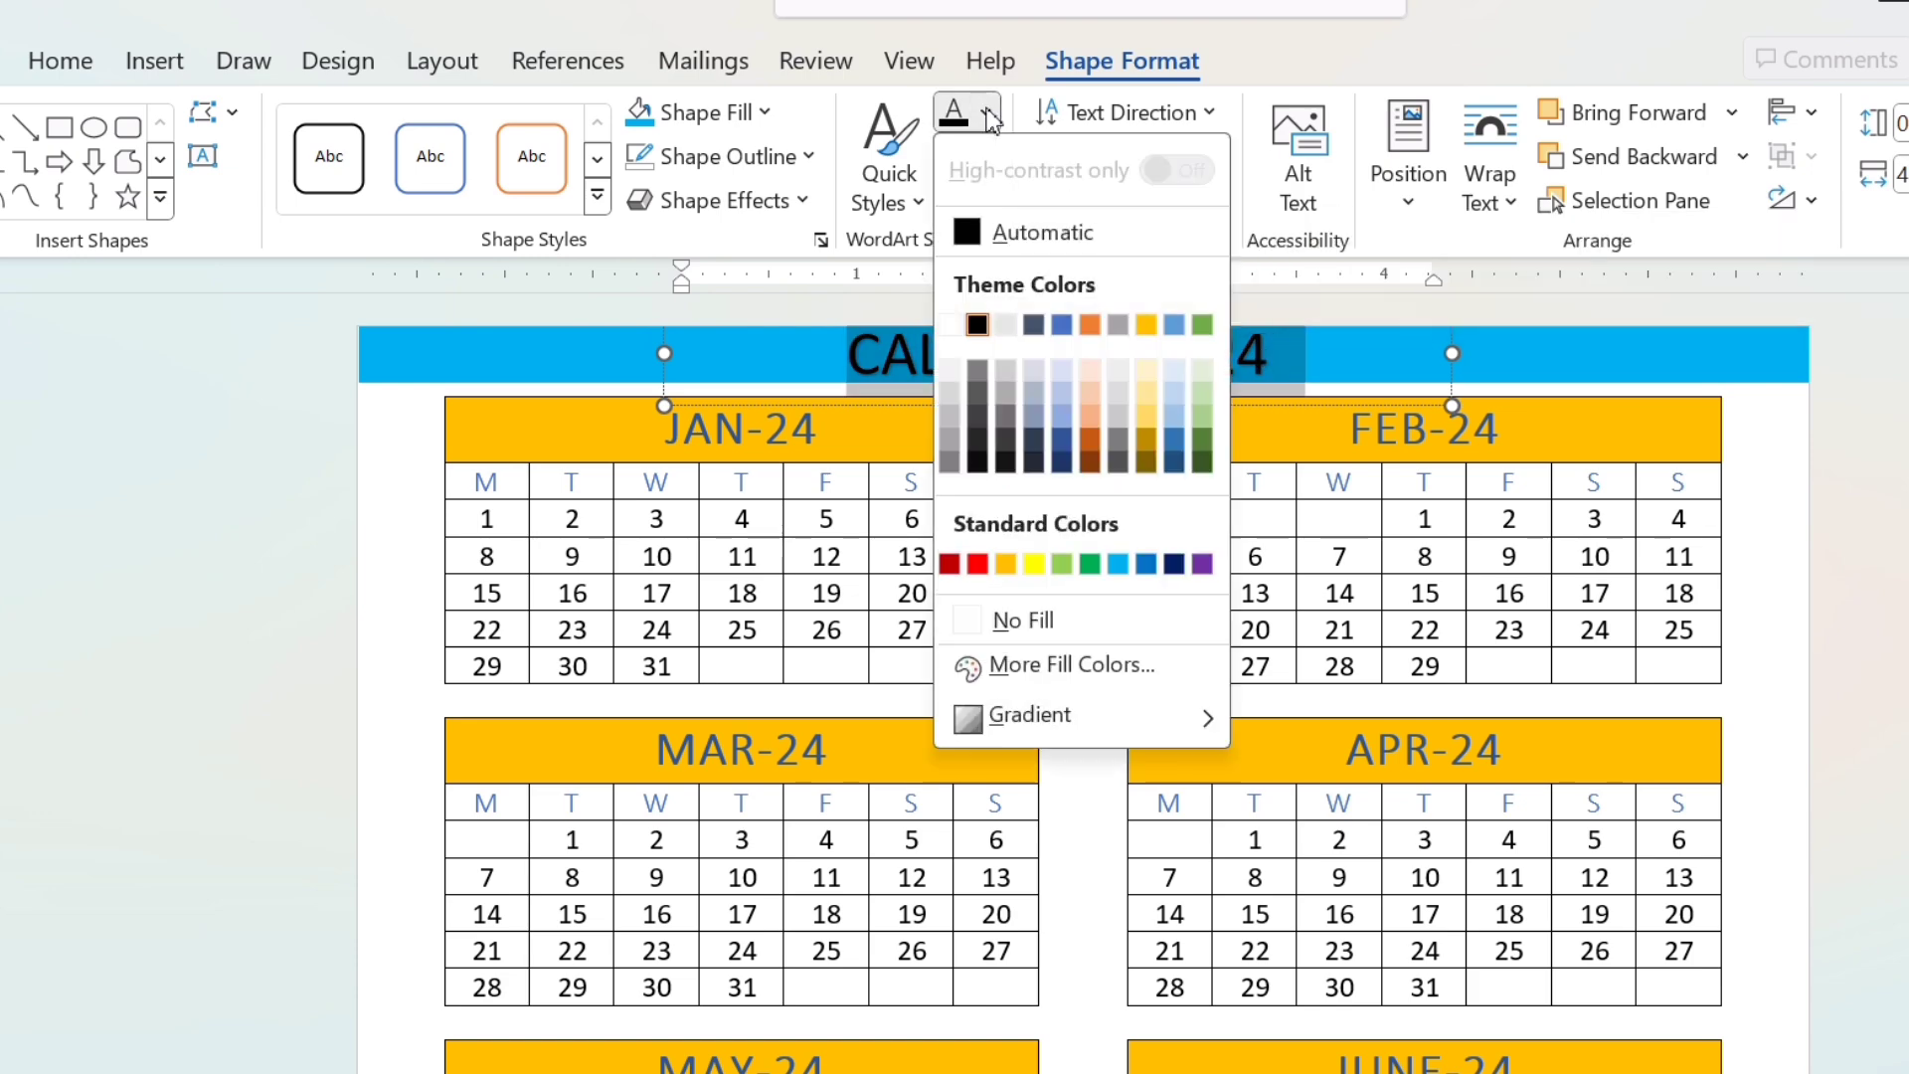
click(1035, 563)
click(1889, 552)
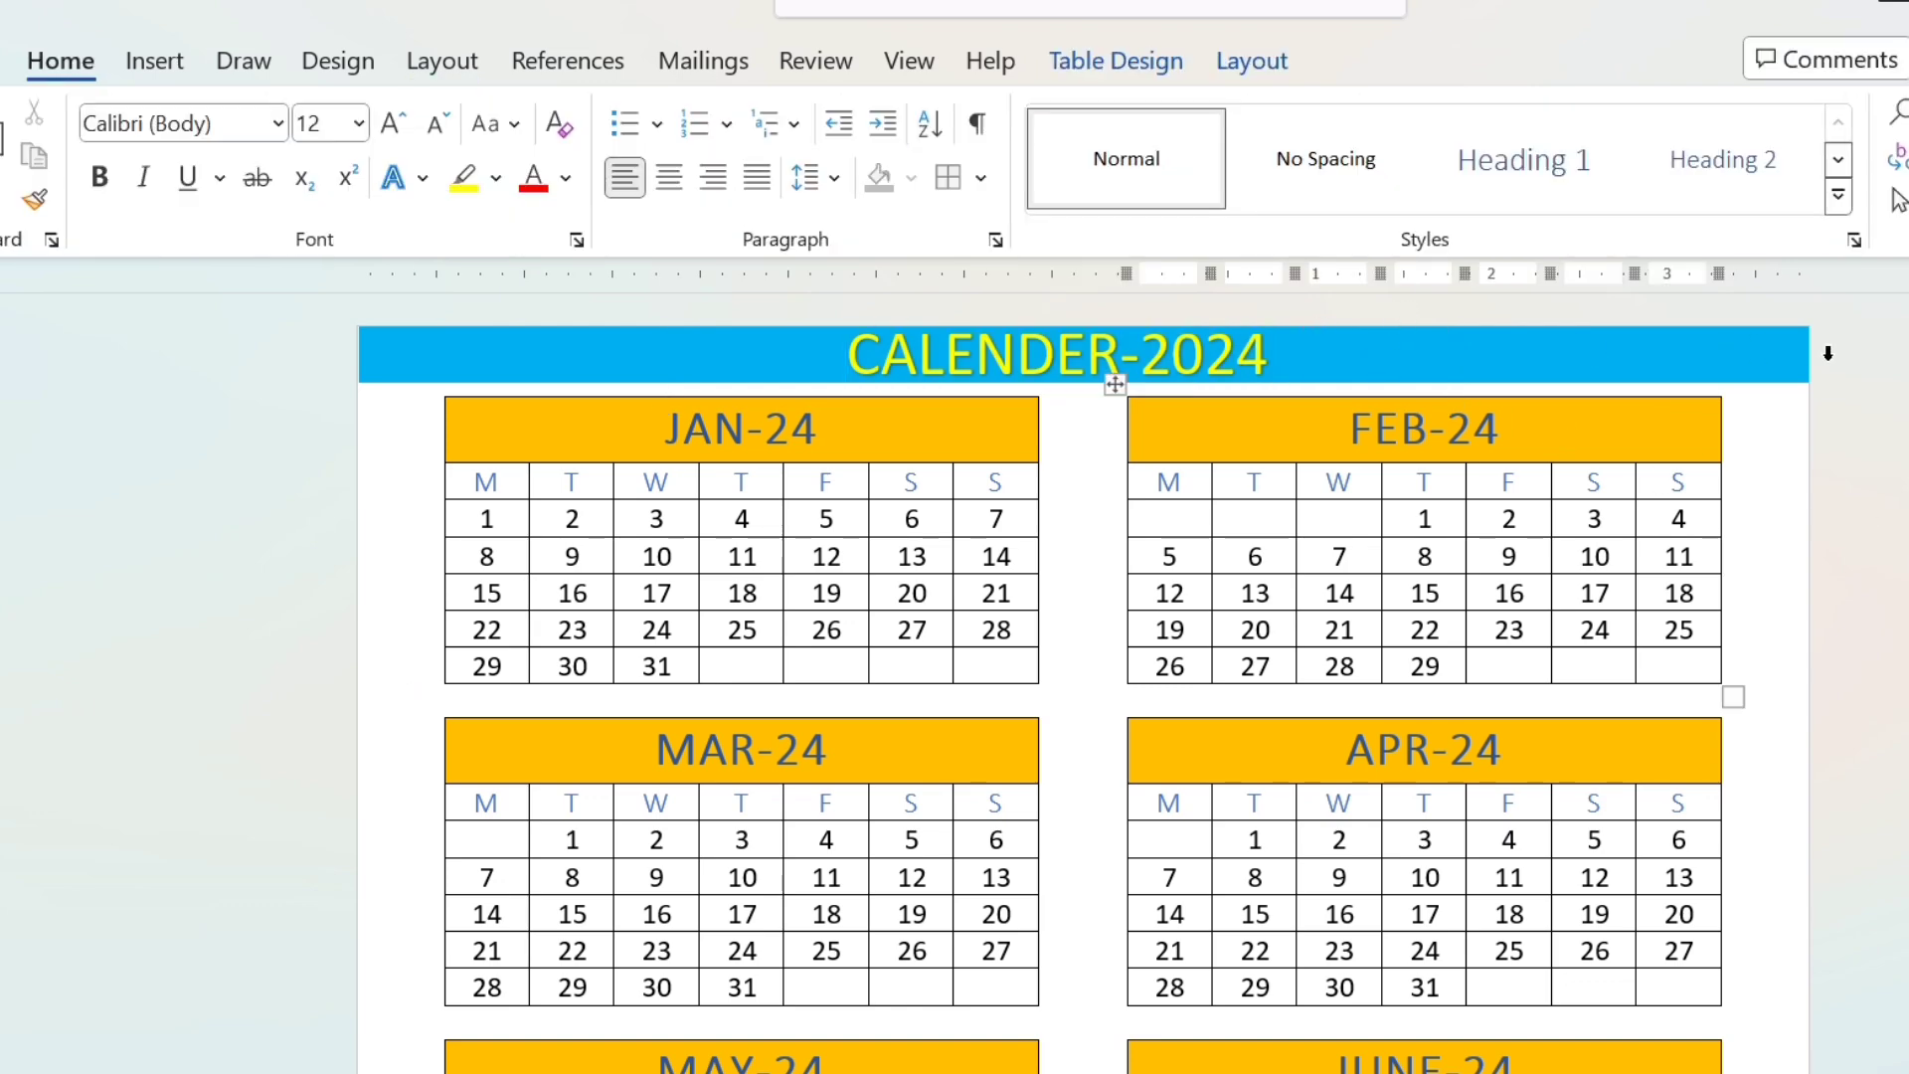
- Copy the light blue band below the NOV-24 and DEC-24 tables, stretch it across the full page width, and open the print preview
click(1799, 348)
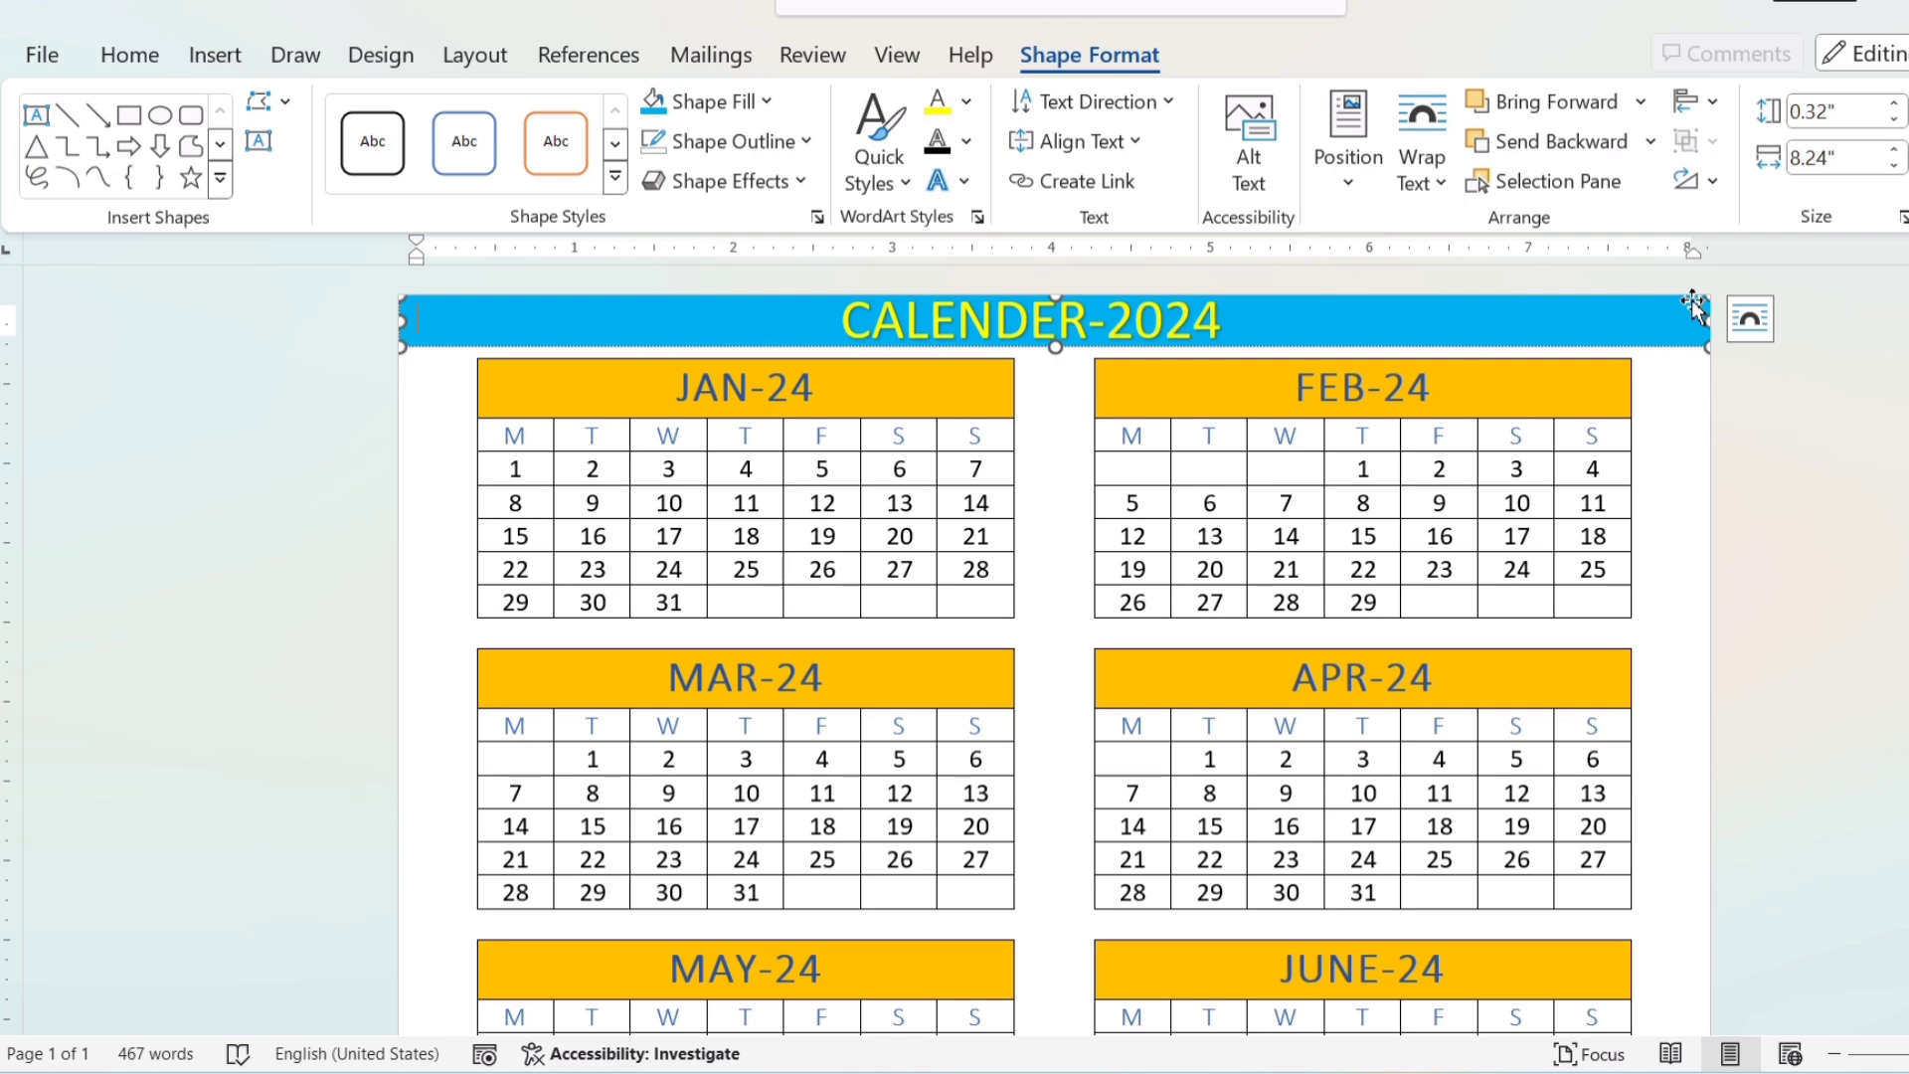
scroll(937, 574, down, 10)
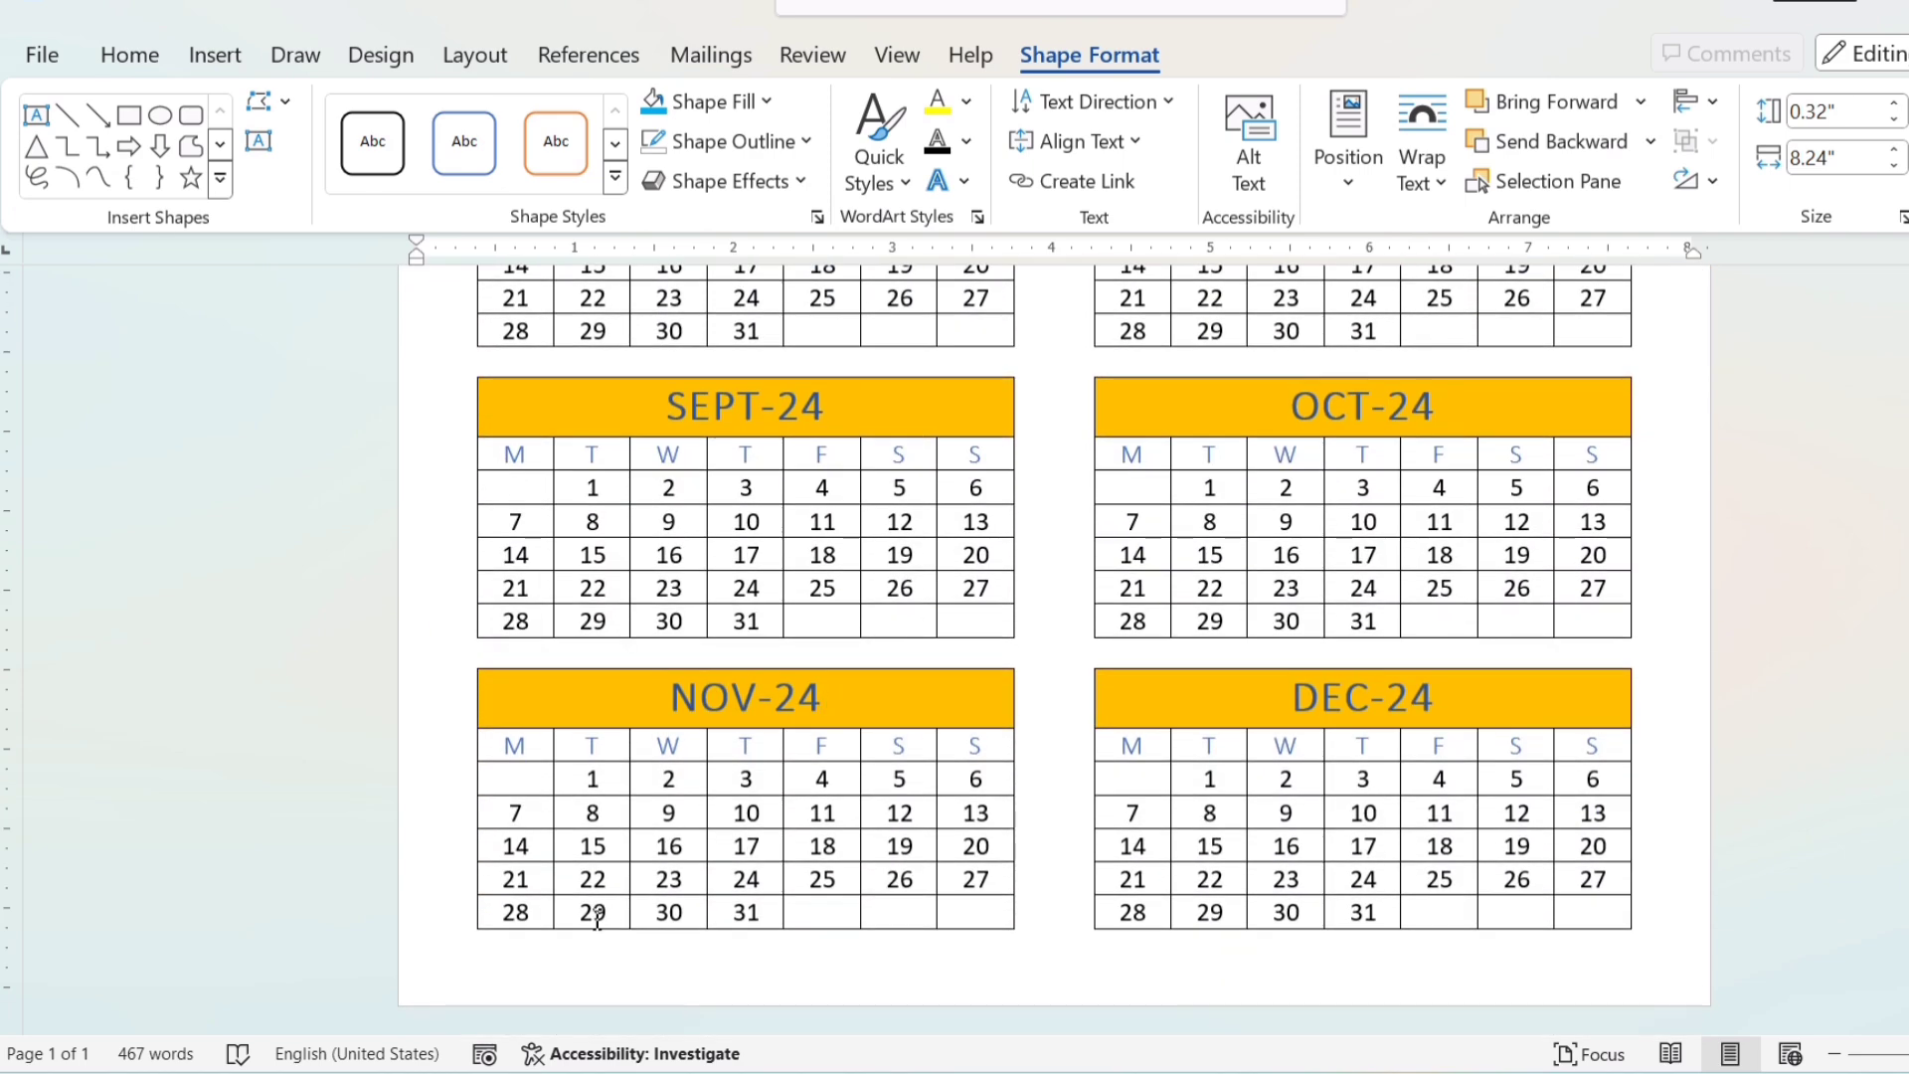
click(529, 964)
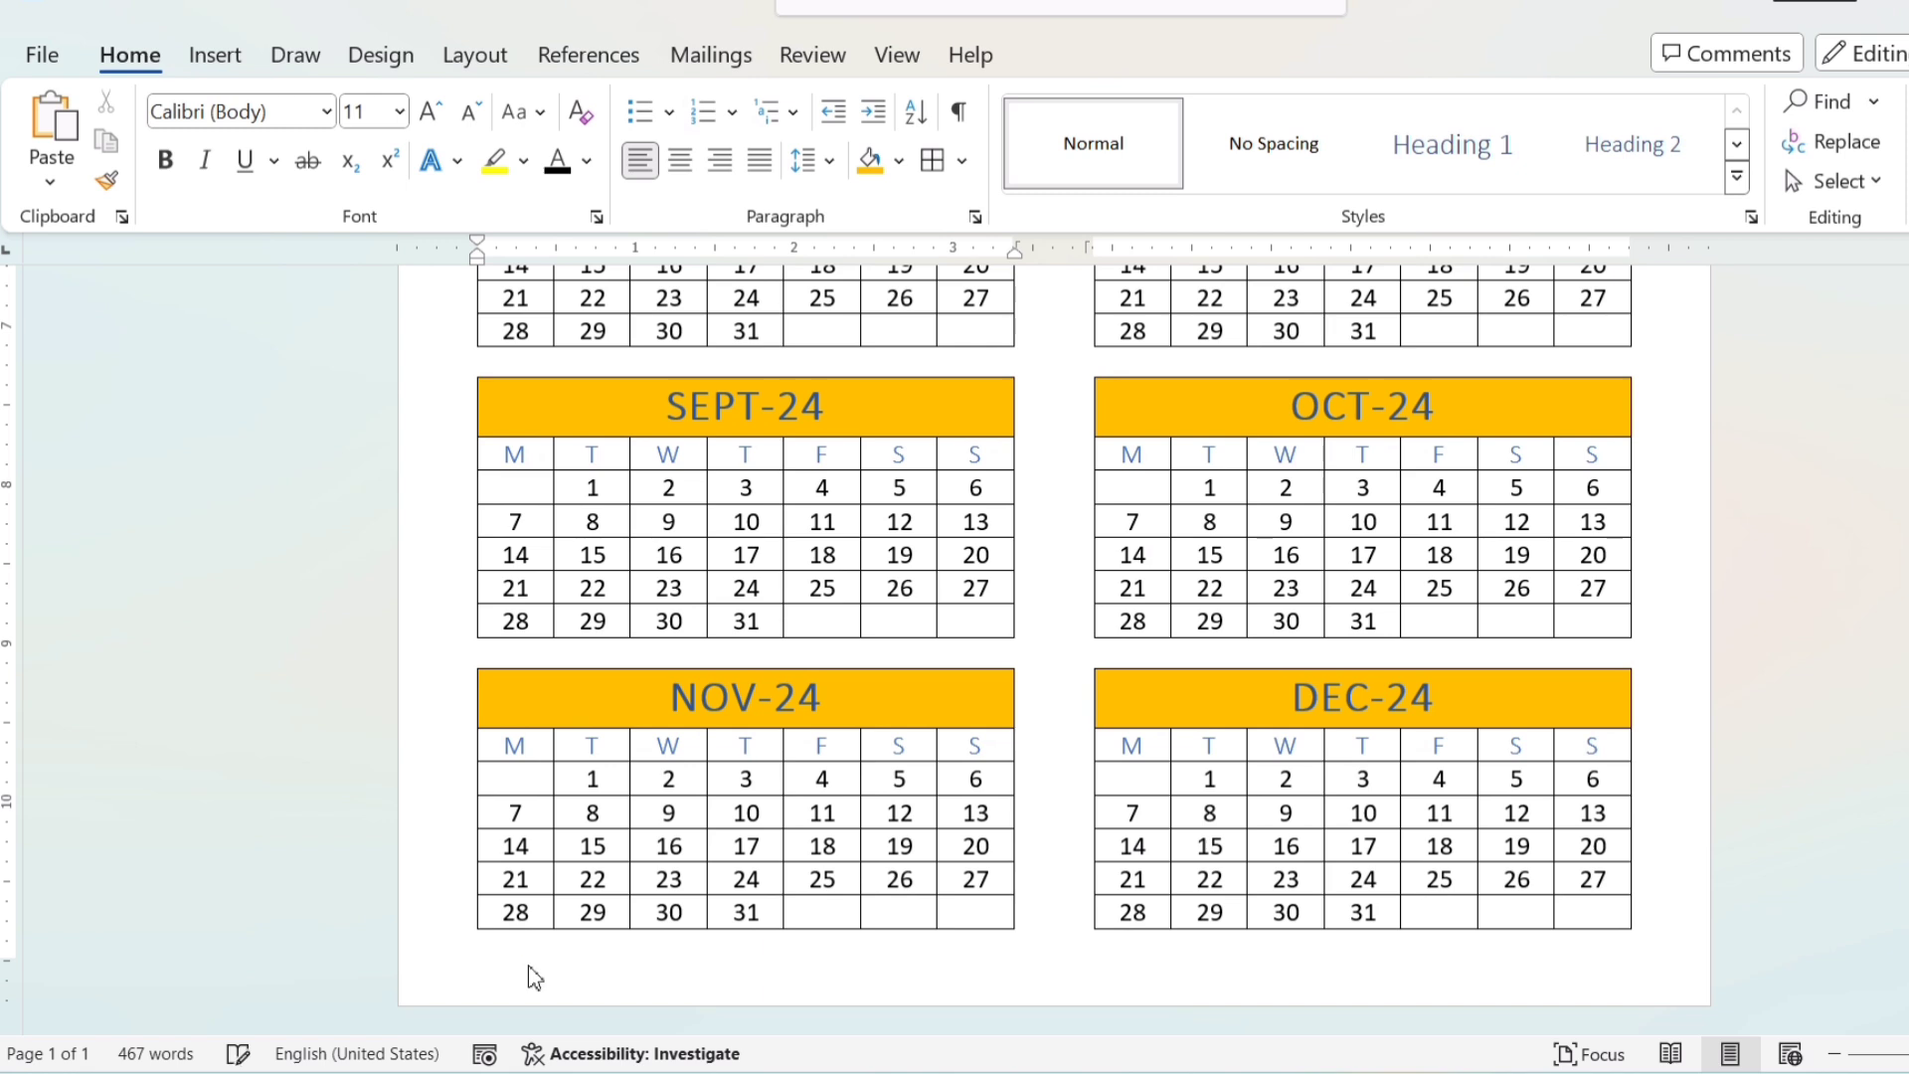
key(ctrl+v)
drag(1115, 930, 1079, 951)
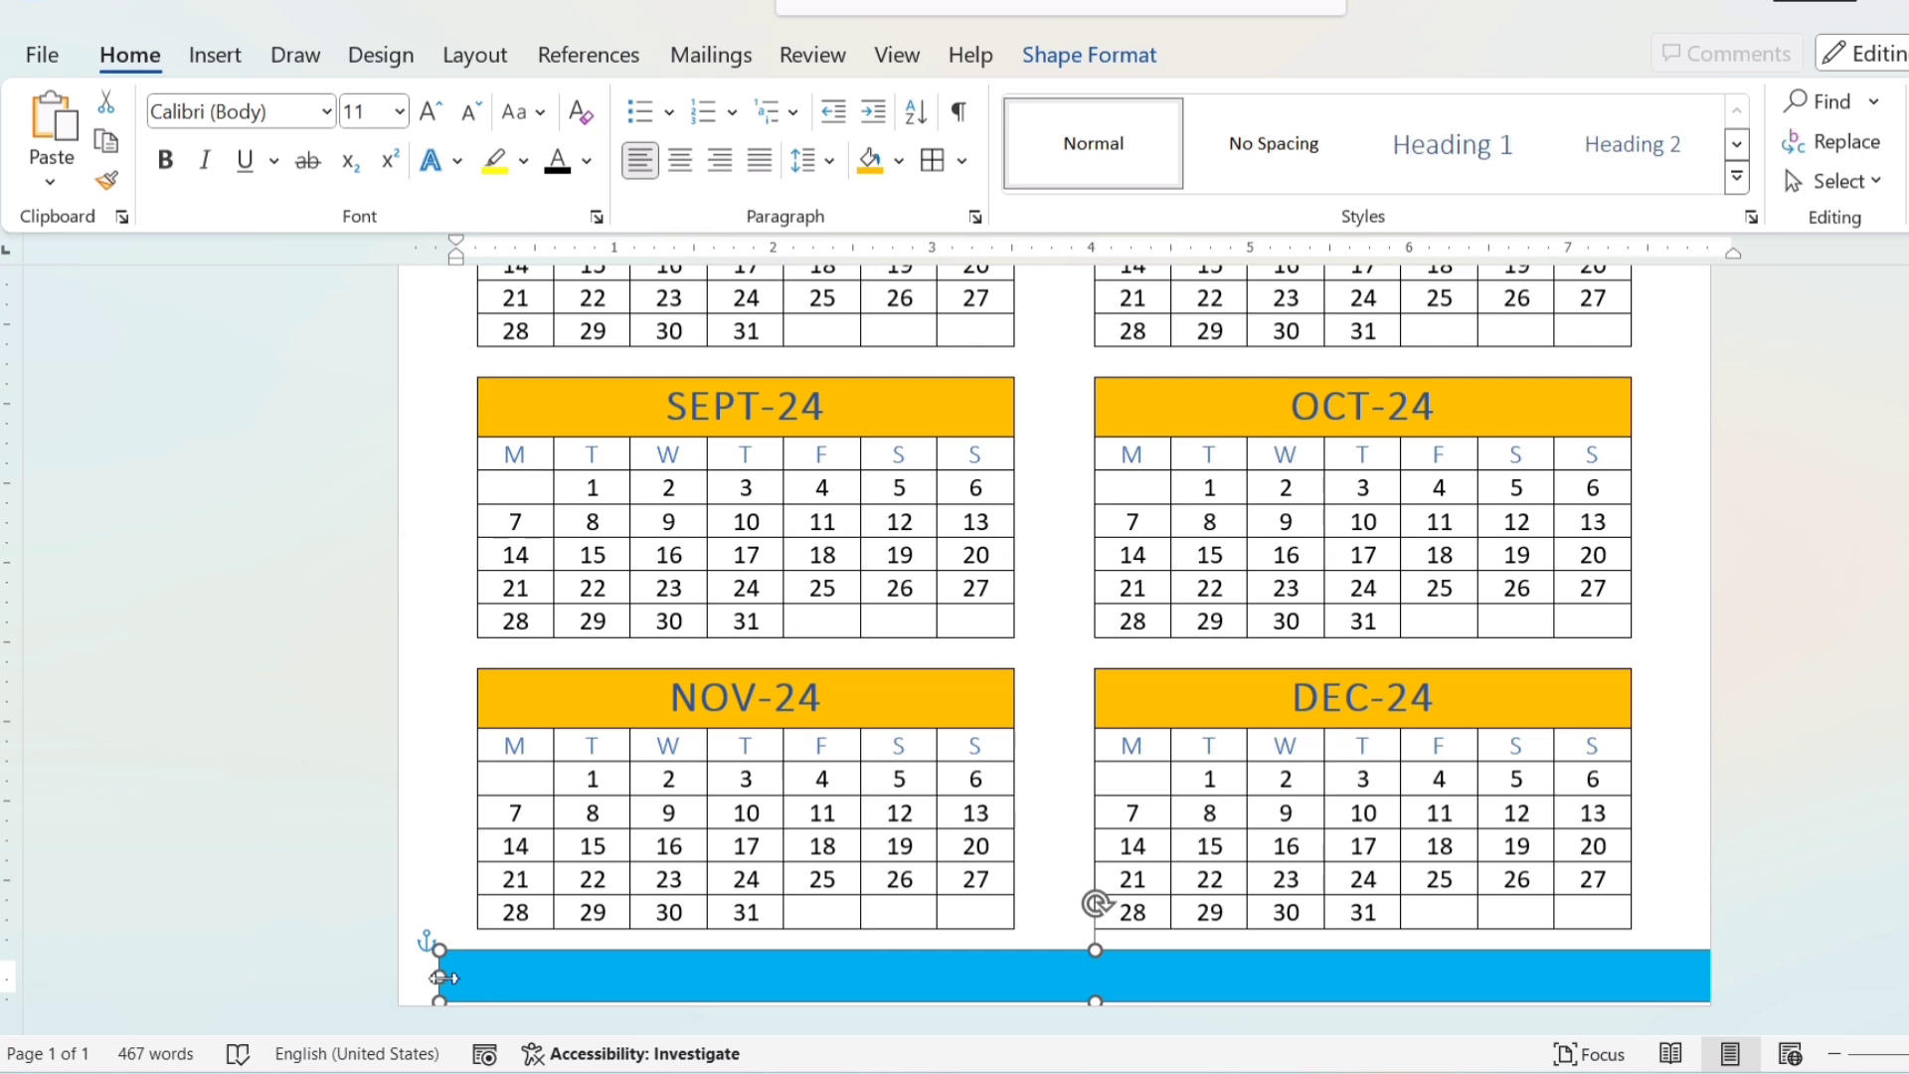
drag(440, 975, 378, 980)
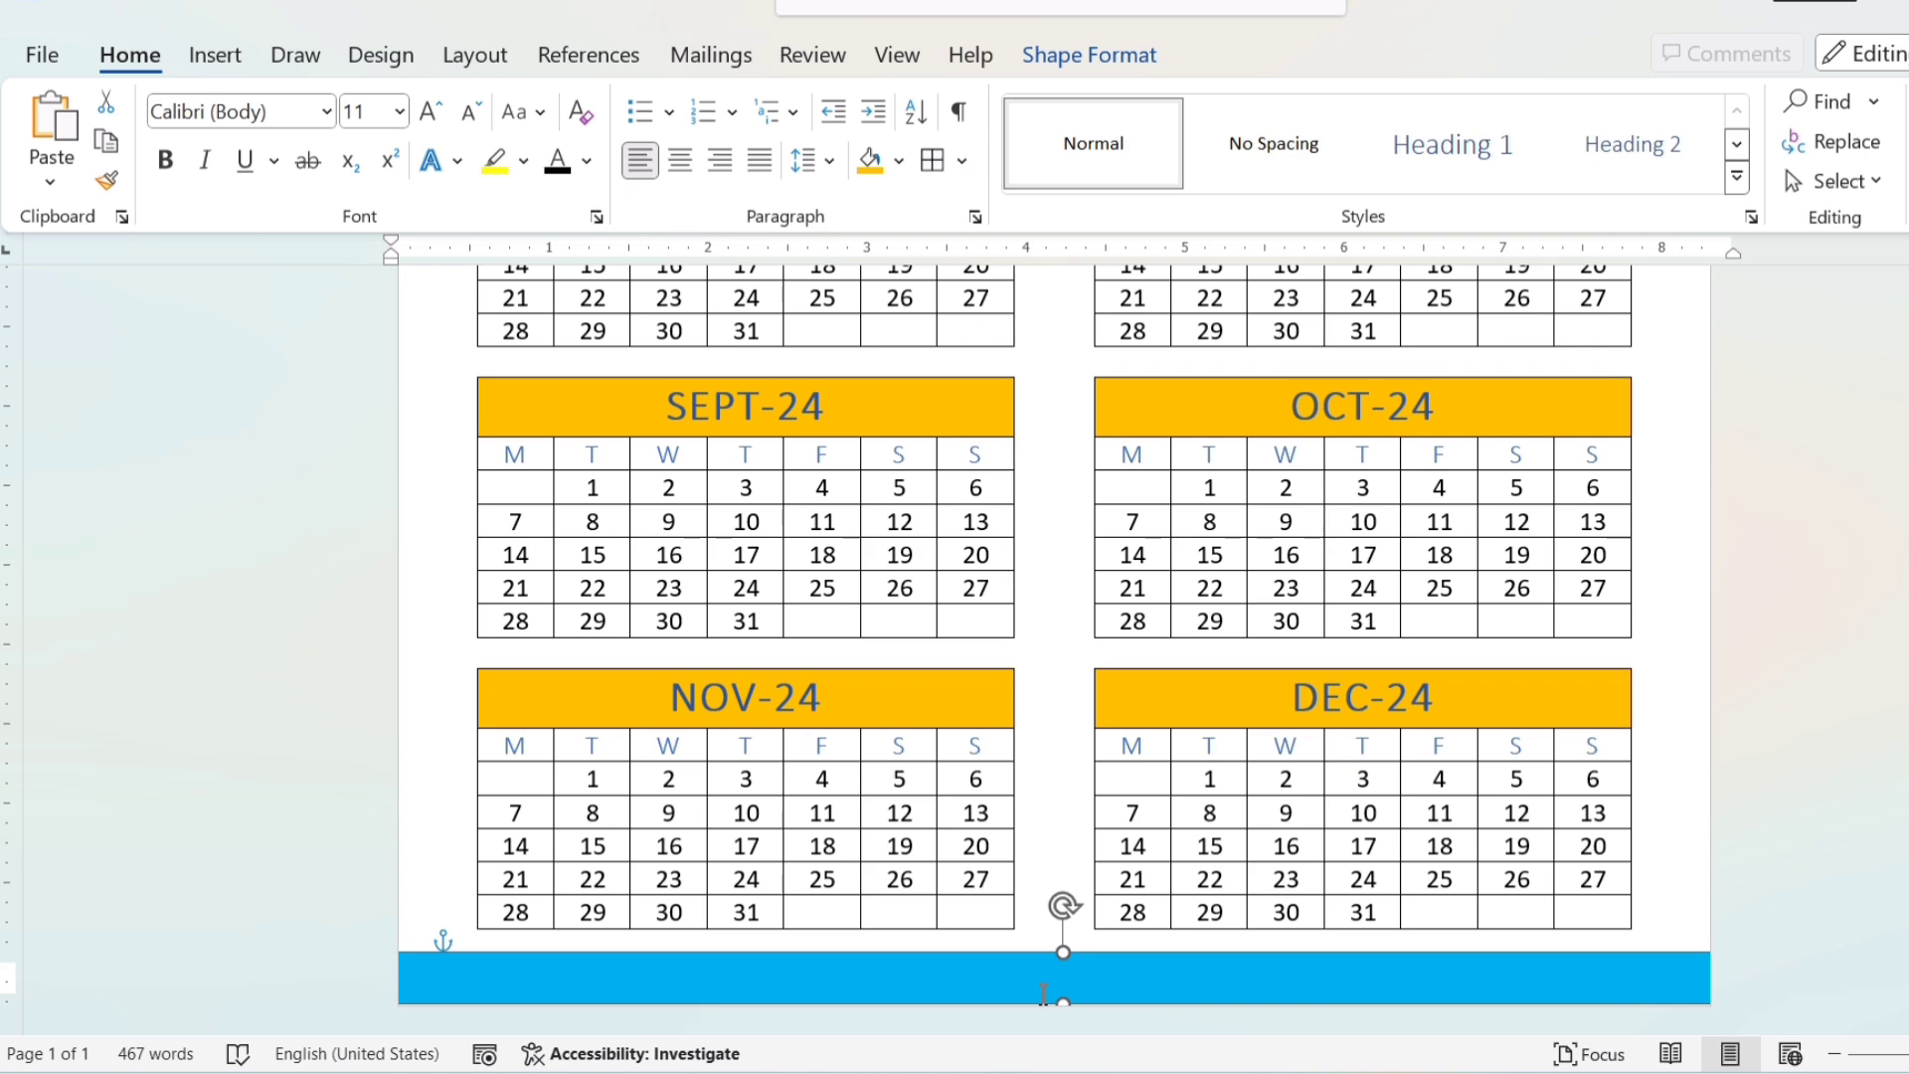
key(ctrl+p)
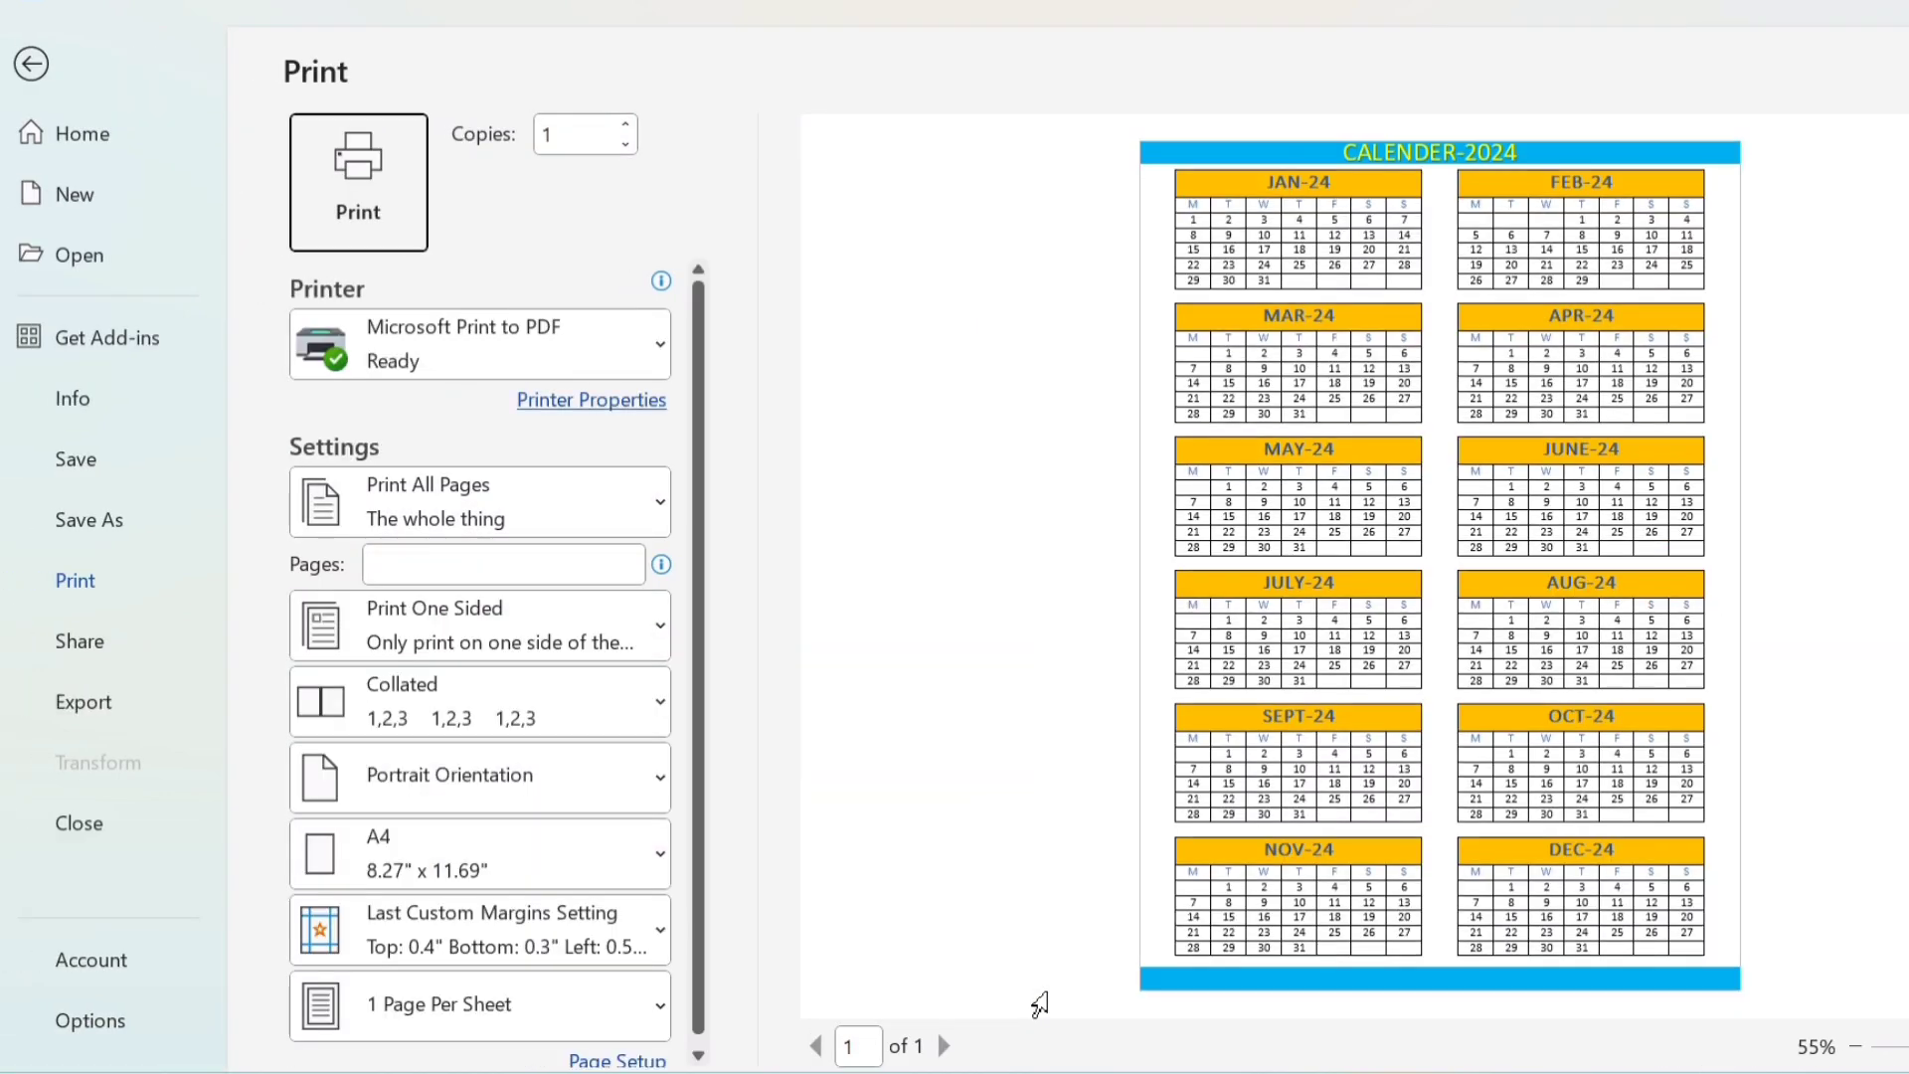